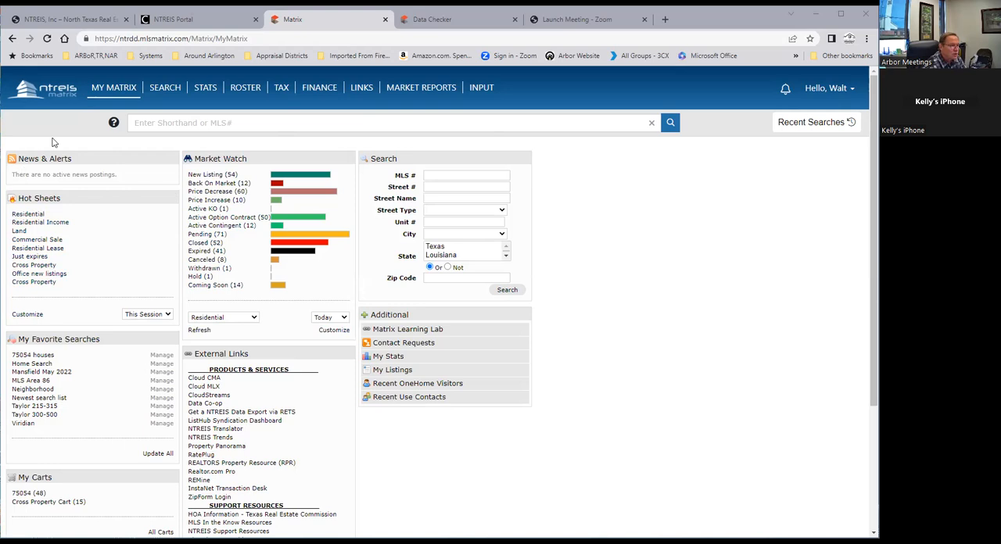
Open the residential Quick search form and look over its criteria
{"action": "mouse_move", "coordinate": [158, 94]}
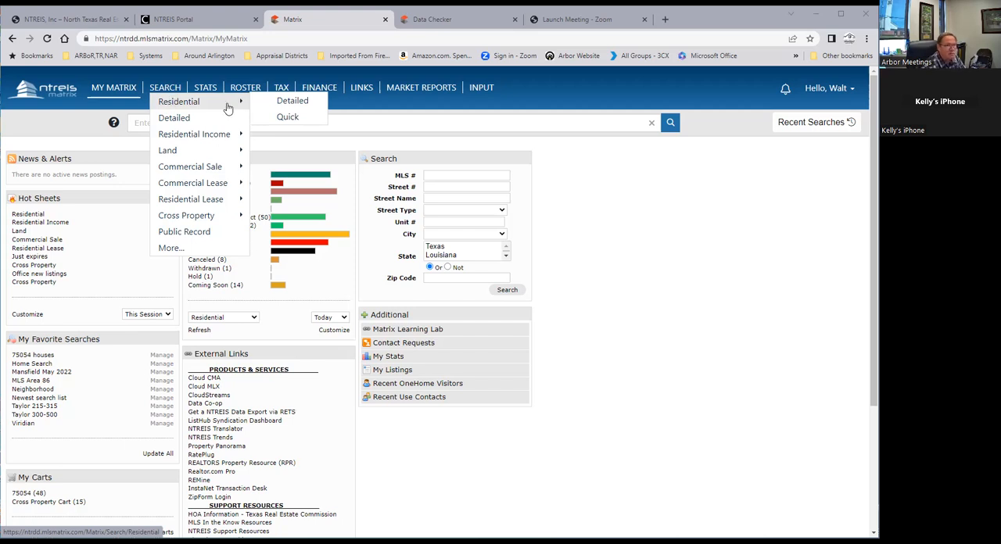
{"action": "left_click", "coordinate": [287, 118]}
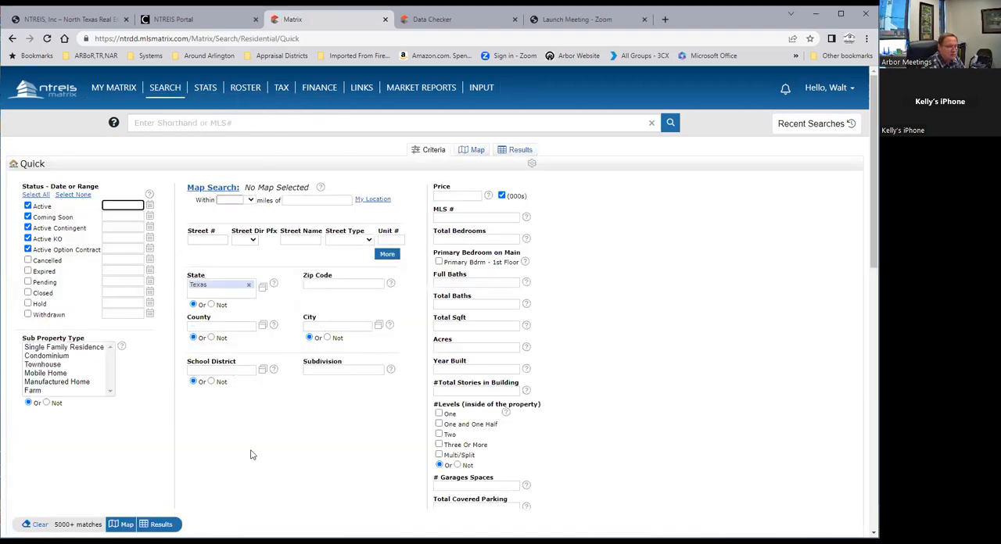
{"action": "scroll", "coordinate": [274, 458], "scroll_direction": "down", "scroll_amount": 1}
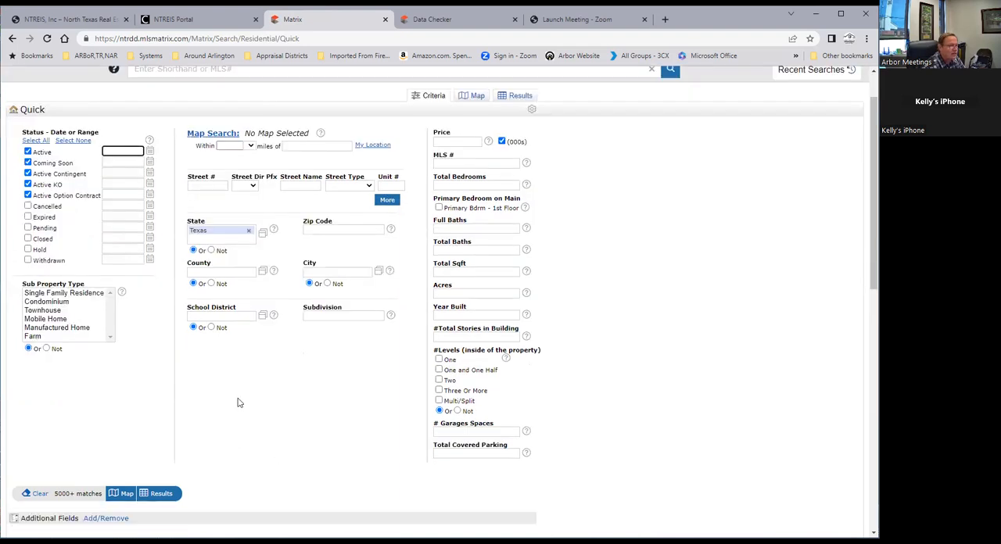
{"action": "scroll", "coordinate": [239, 403], "scroll_direction": "up", "scroll_amount": 1}
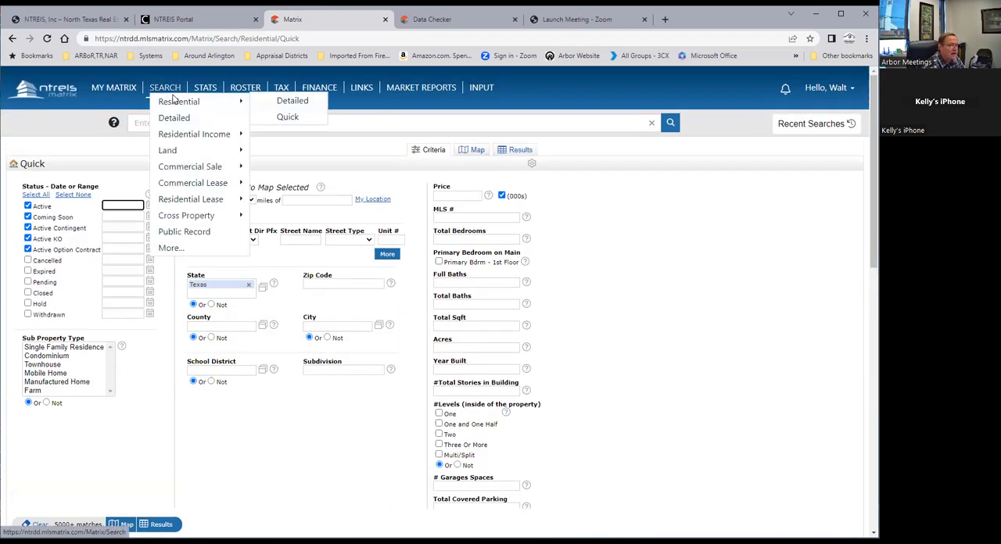
Open the residential Detailed search and reset it to the system search defaults
{"action": "left_click", "coordinate": [291, 103]}
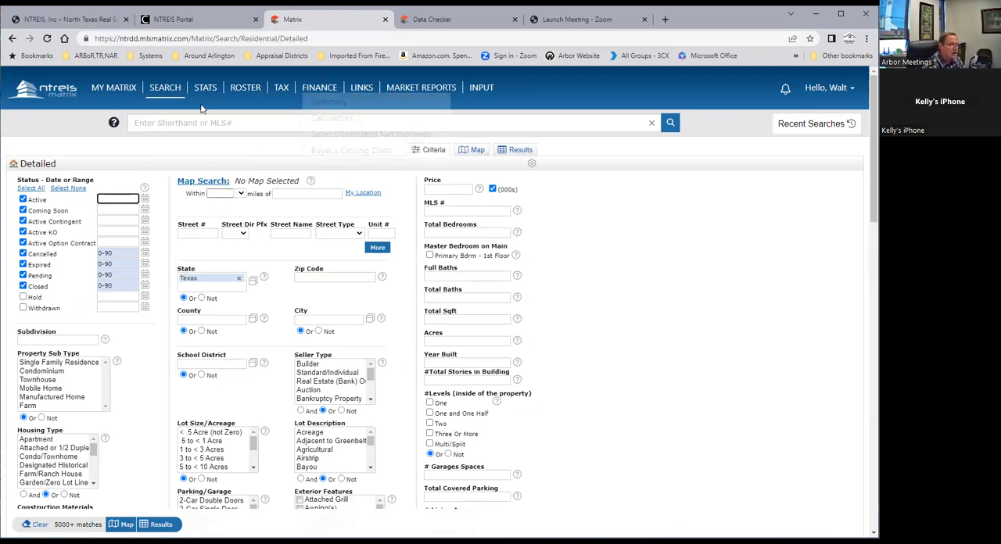
{"action": "mouse_move", "coordinate": [163, 91]}
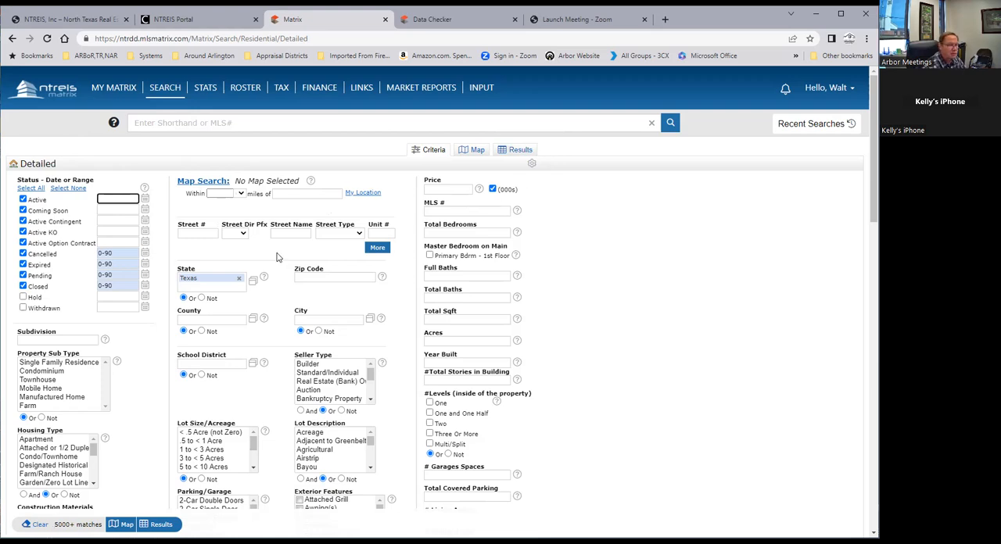
{"action": "left_click", "coordinate": [532, 166]}
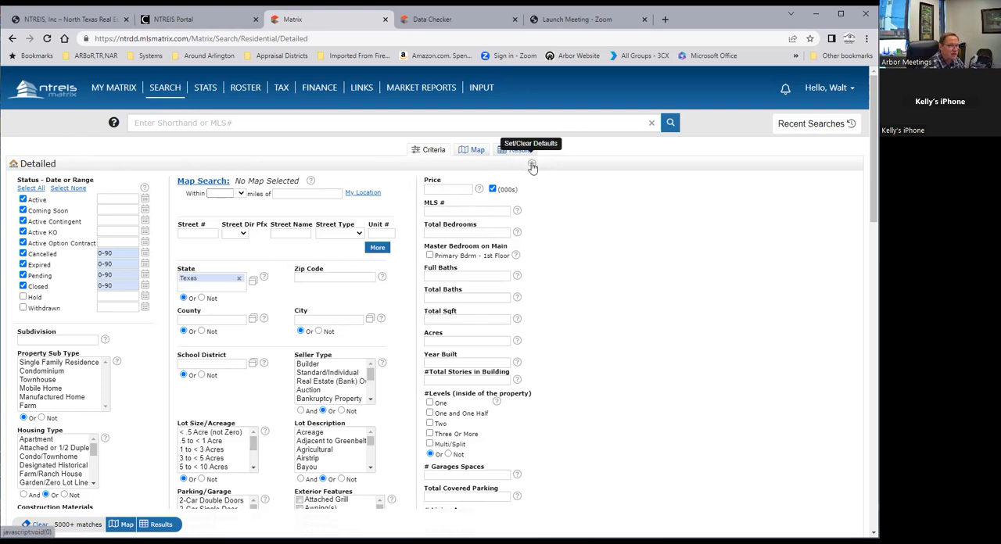
{"action": "left_click", "coordinate": [531, 166]}
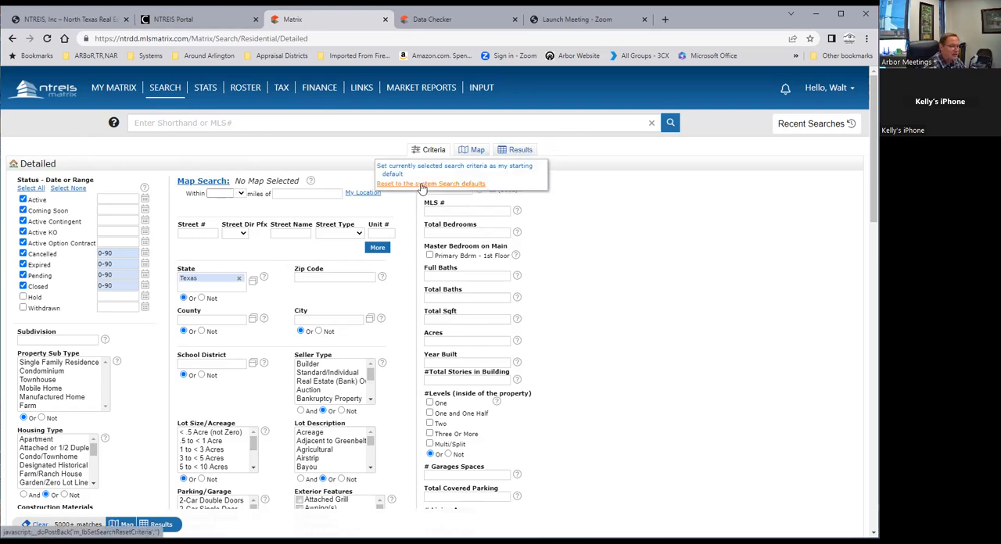
{"action": "left_click", "coordinate": [422, 185]}
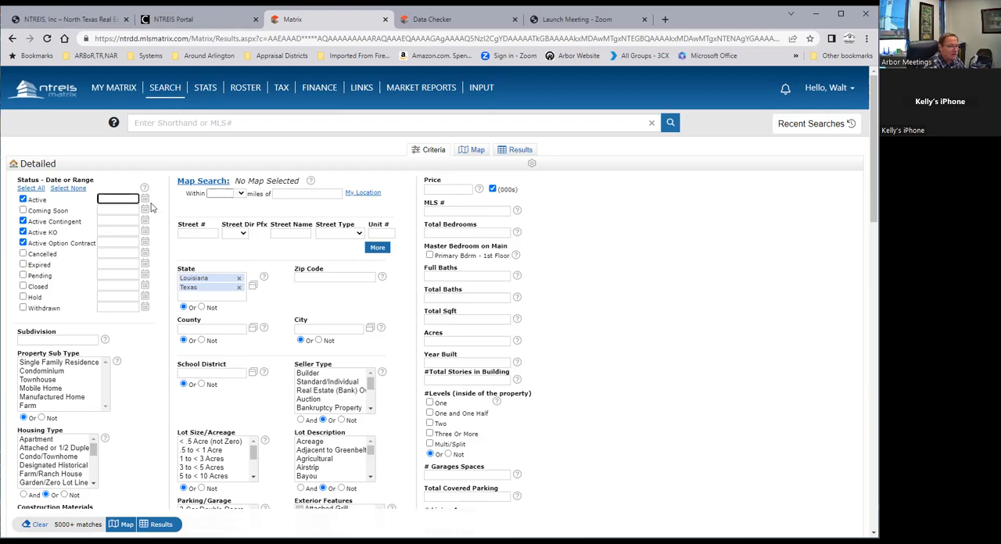
Include the Coming Soon, Cancelled, Expired, Pending, Hold and Closed statuses in the search criteria
{"action": "left_click", "coordinate": [24, 210]}
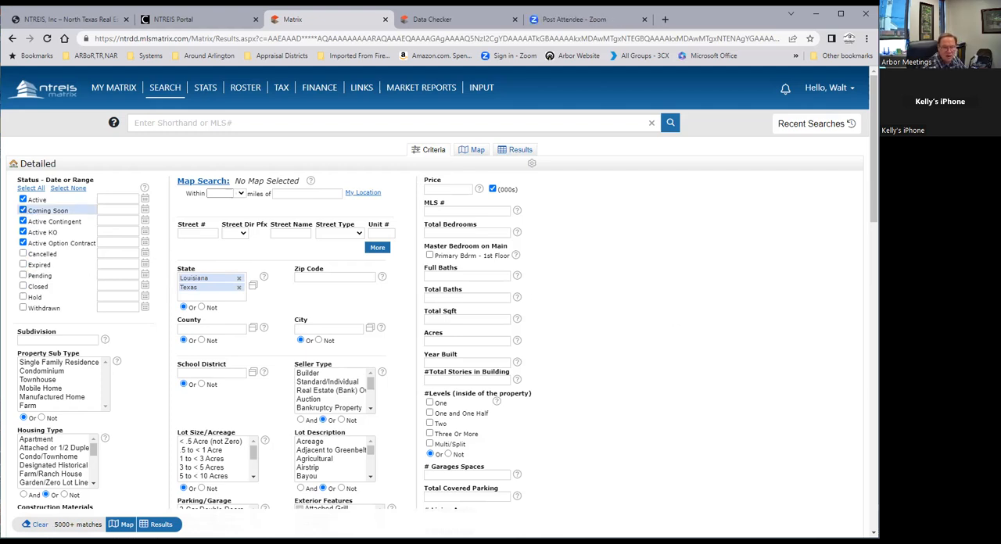
{"action": "left_click", "coordinate": [23, 254]}
{"action": "left_click", "coordinate": [23, 265]}
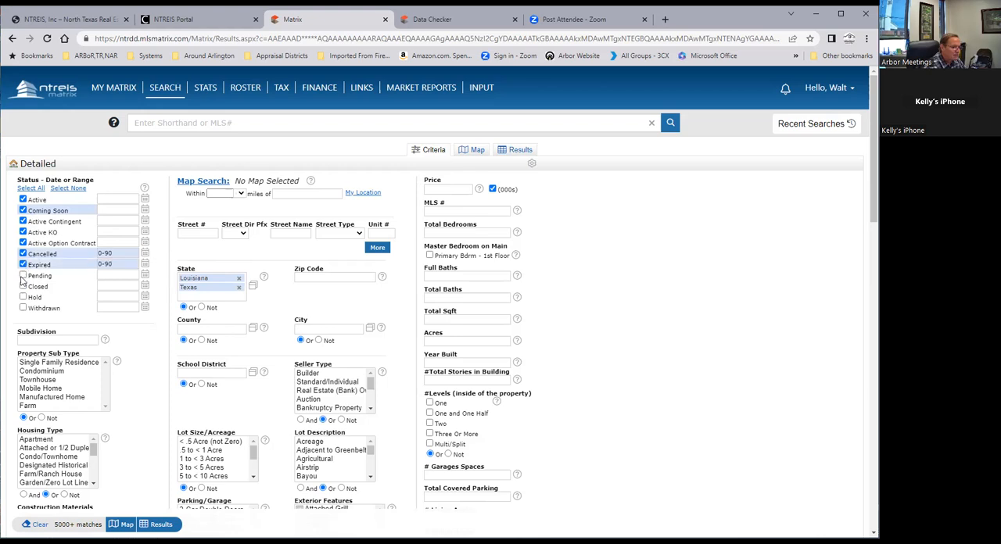
{"action": "left_click", "coordinate": [23, 276]}
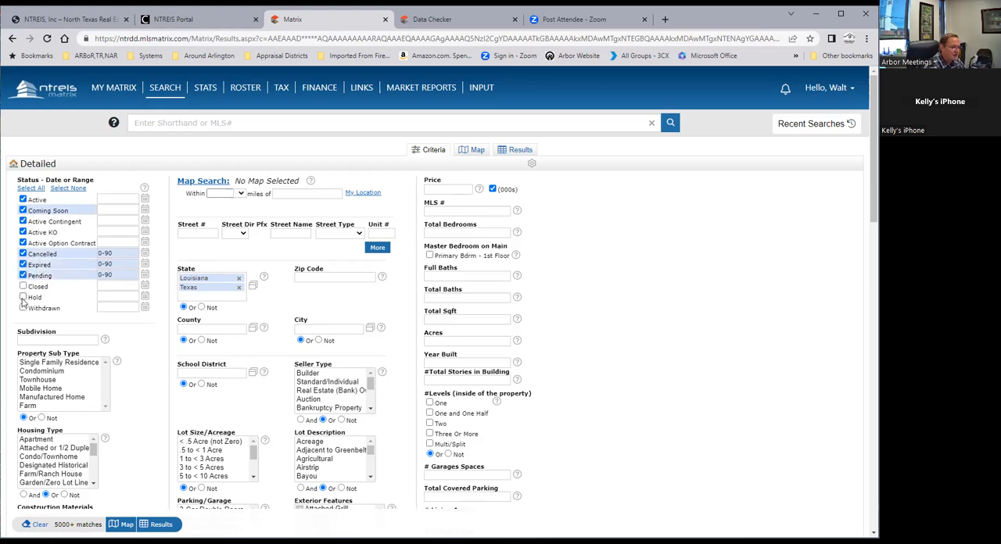
{"action": "left_click", "coordinate": [22, 298]}
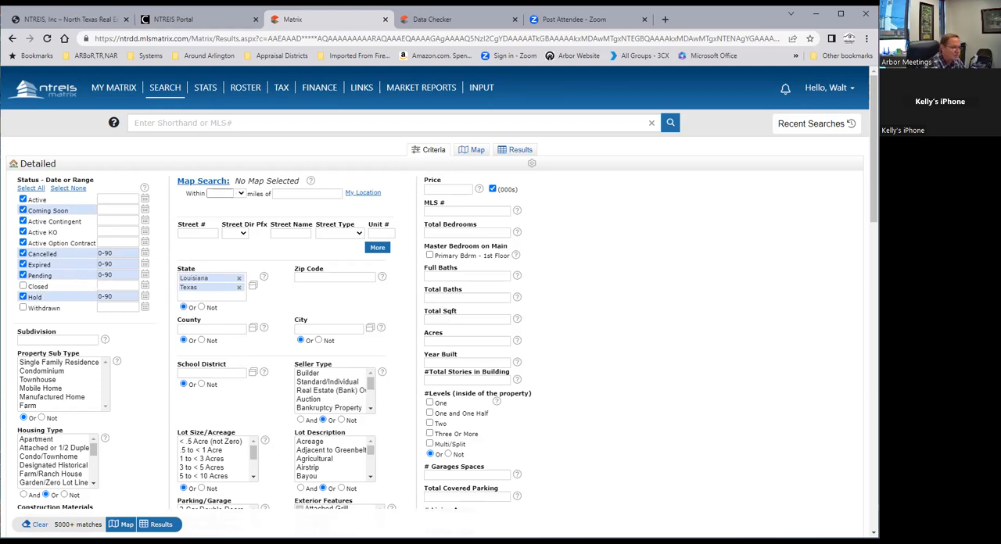
{"action": "left_click", "coordinate": [23, 287]}
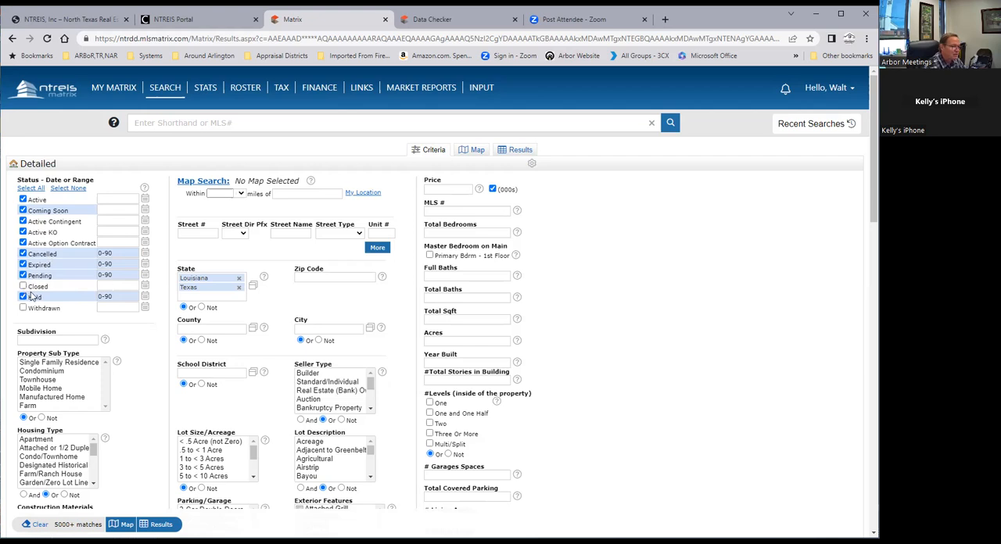
Remove Louisiana from the State criteria and set the currently selected criteria as the starting default
{"action": "left_click", "coordinate": [240, 279]}
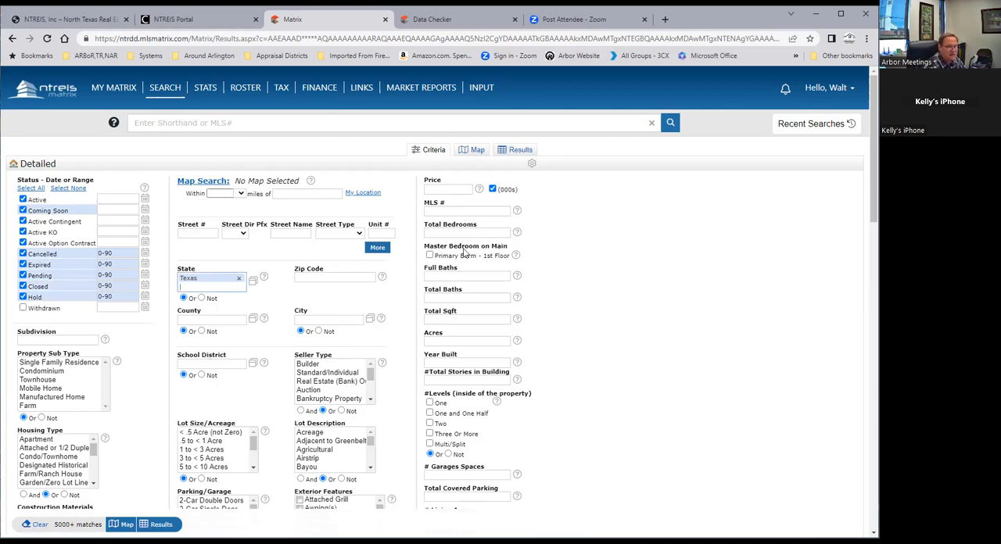
{"action": "left_click", "coordinate": [532, 167]}
{"action": "left_click", "coordinate": [422, 169]}
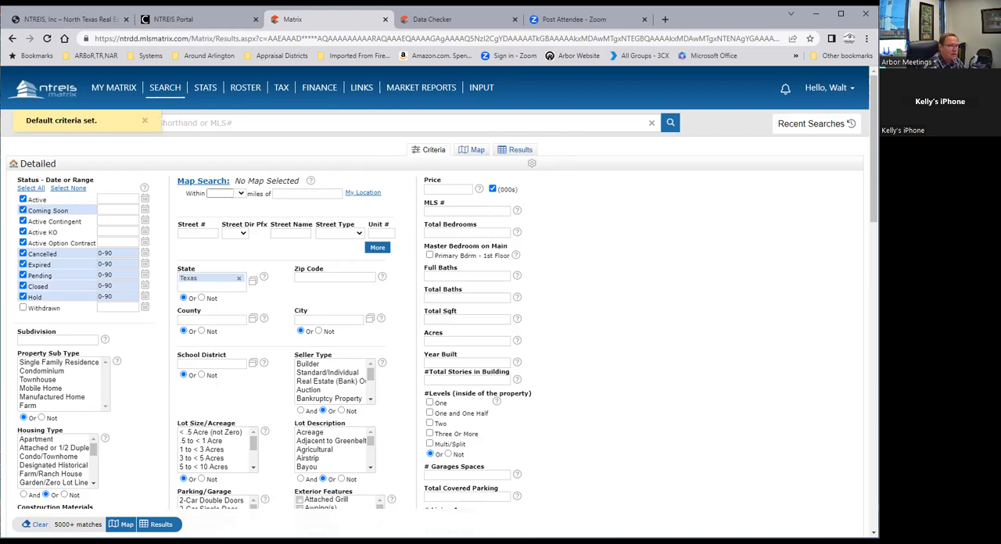
Go back to the residential Quick search and examine the list of additional search fields below the main criteria
{"action": "mouse_move", "coordinate": [165, 90]}
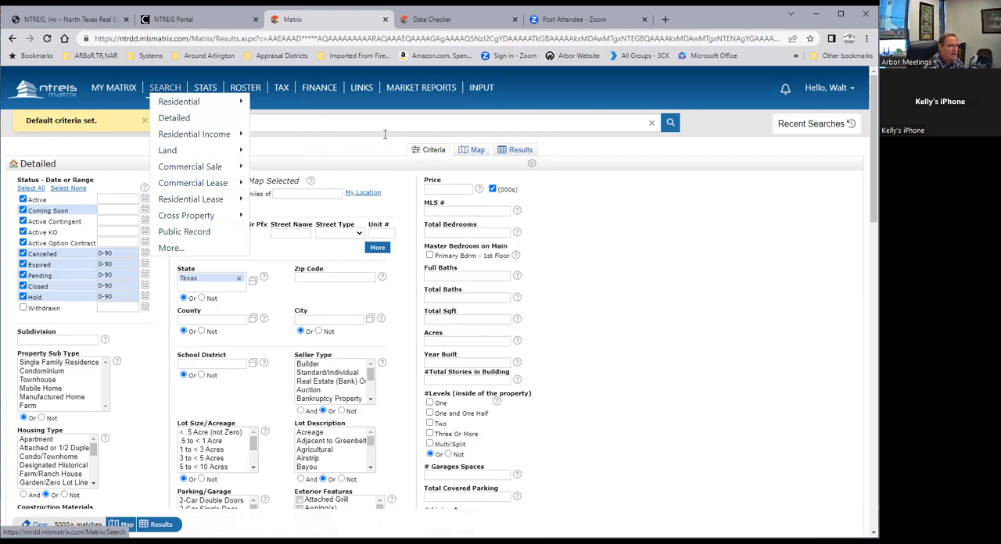
{"action": "scroll", "coordinate": [238, 345], "scroll_direction": "down", "scroll_amount": 4}
{"action": "scroll", "coordinate": [242, 311], "scroll_direction": "up", "scroll_amount": 2}
{"action": "scroll", "coordinate": [242, 311], "scroll_direction": "down", "scroll_amount": 2}
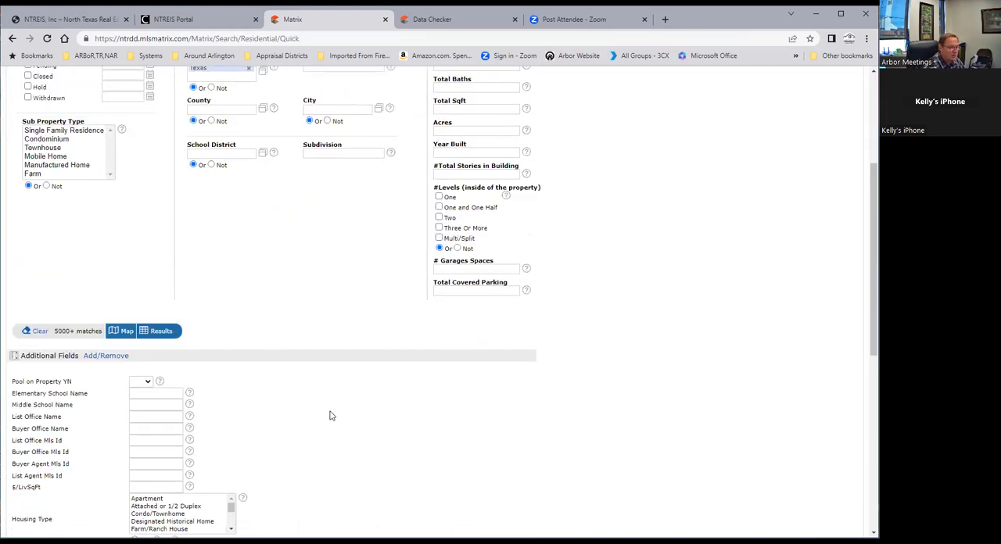
{"action": "scroll", "coordinate": [409, 391], "scroll_direction": "down", "scroll_amount": 3}
{"action": "scroll", "coordinate": [368, 293], "scroll_direction": "down", "scroll_amount": 2}
{"action": "scroll", "coordinate": [362, 290], "scroll_direction": "down", "scroll_amount": 2}
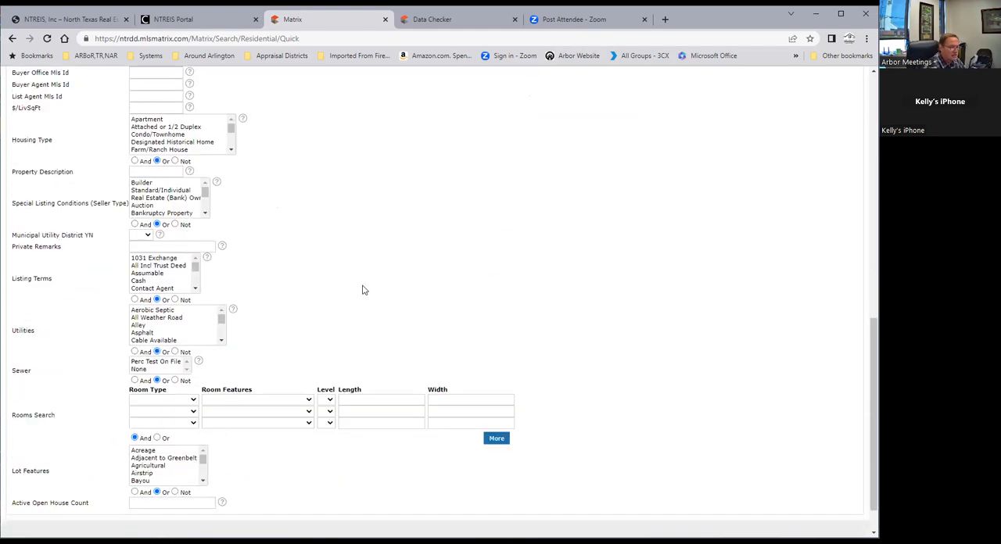
{"action": "scroll", "coordinate": [361, 291], "scroll_direction": "up", "scroll_amount": 1}
{"action": "scroll", "coordinate": [362, 290], "scroll_direction": "up", "scroll_amount": 1}
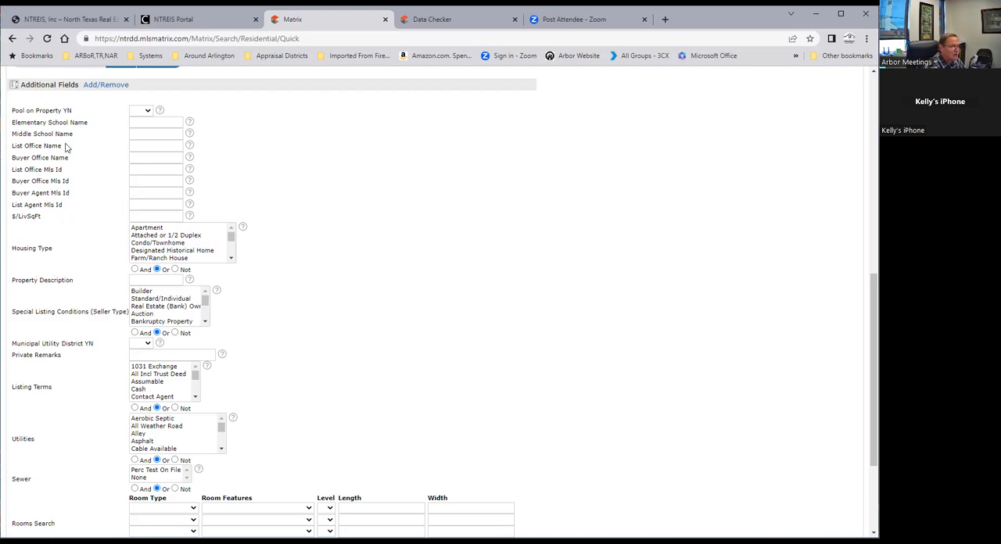
{"action": "scroll", "coordinate": [86, 149], "scroll_direction": "up", "scroll_amount": 2}
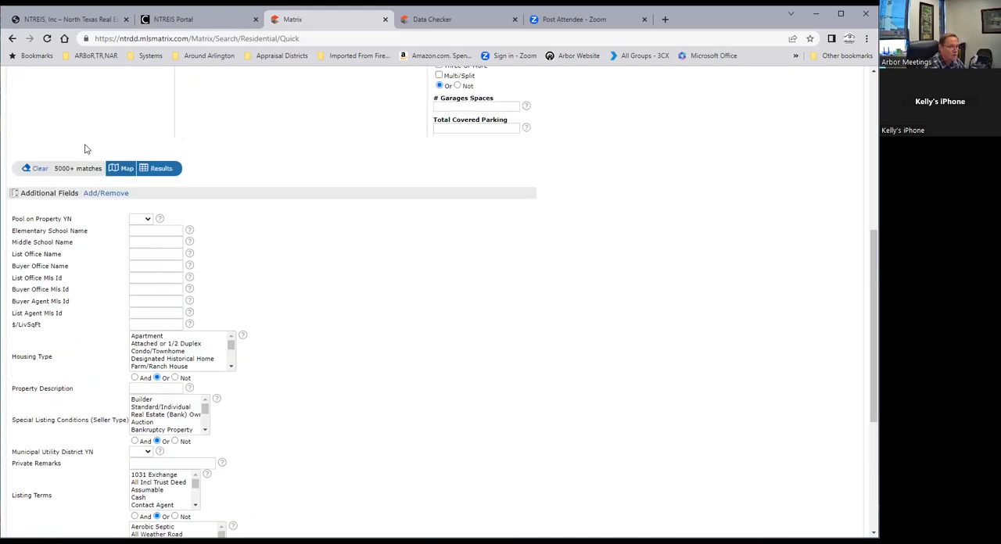
{"action": "scroll", "coordinate": [86, 149], "scroll_direction": "down", "scroll_amount": 3}
{"action": "scroll", "coordinate": [60, 122], "scroll_direction": "up", "scroll_amount": 1}
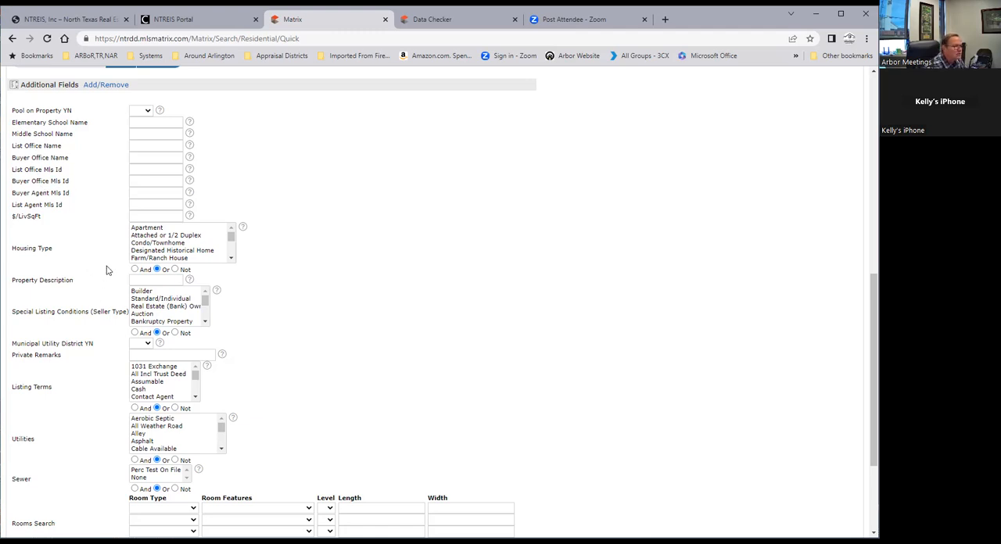
{"action": "scroll", "coordinate": [108, 269], "scroll_direction": "down", "scroll_amount": 1}
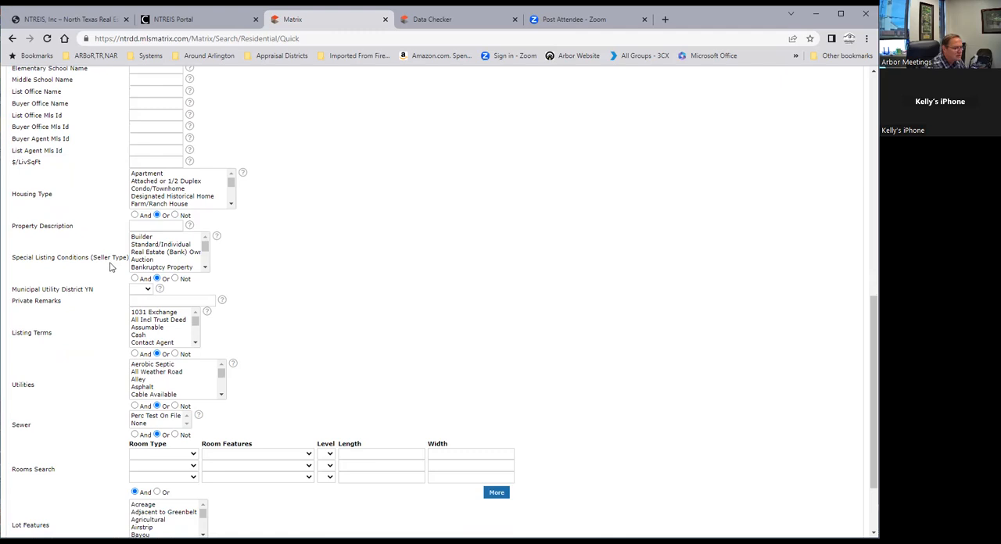
{"action": "scroll", "coordinate": [111, 267], "scroll_direction": "down", "scroll_amount": 2}
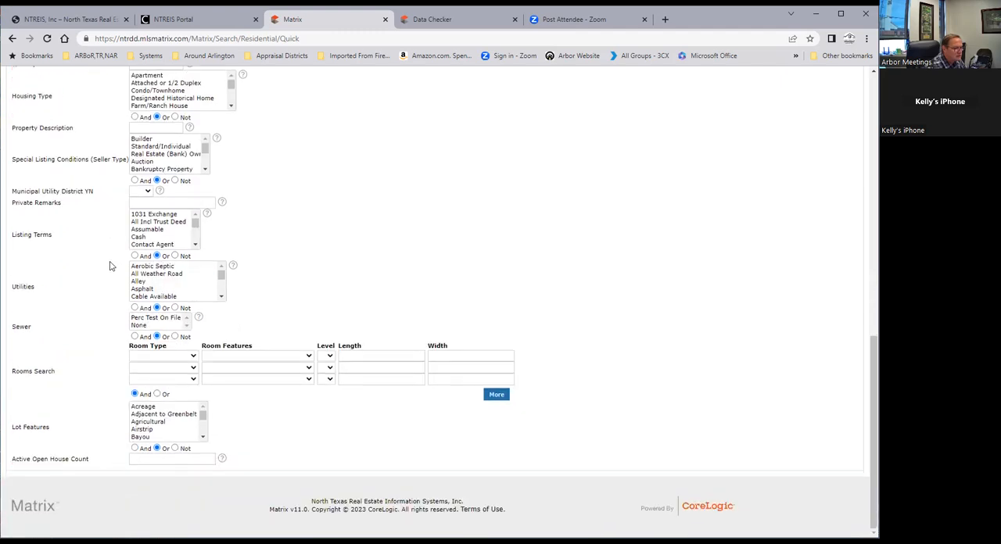
Open the additional fields for editing, search the available fields for "high" and add High School Name to the selected fields
{"action": "scroll", "coordinate": [112, 265], "scroll_direction": "up", "scroll_amount": 5}
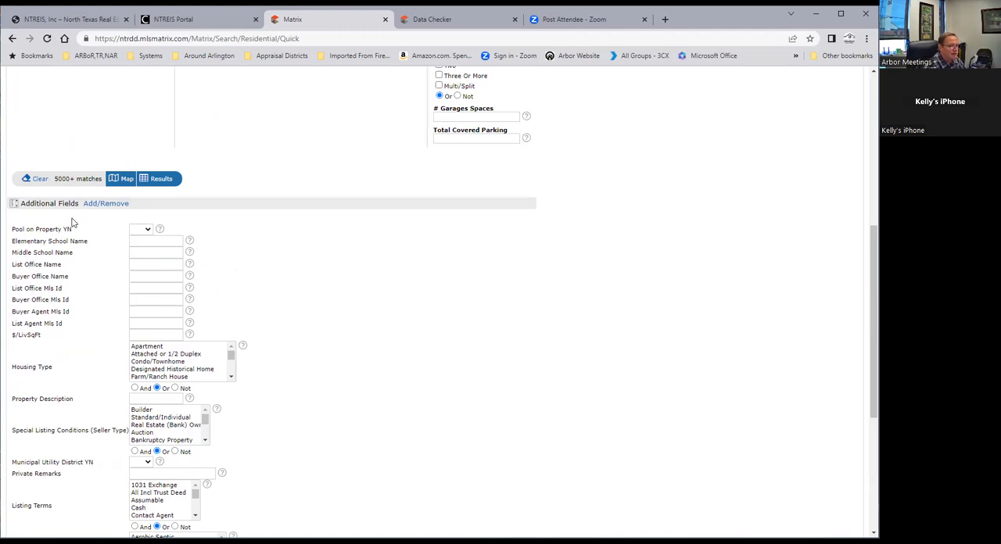
{"action": "left_click", "coordinate": [107, 205]}
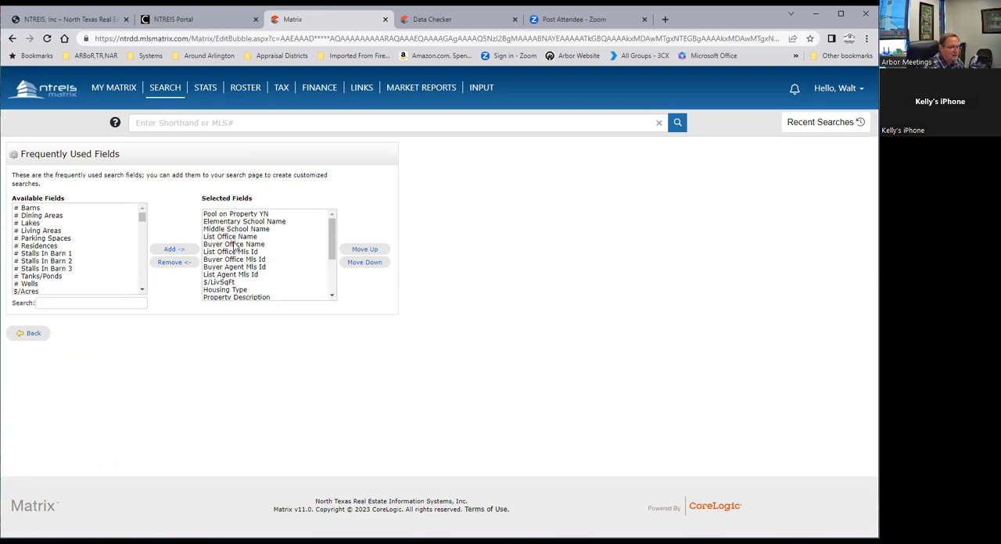
{"action": "mouse_move", "coordinate": [330, 229]}
{"action": "left_mouse_down"}
{"action": "mouse_move", "coordinate": [330, 264]}
{"action": "mouse_move", "coordinate": [331, 229]}
{"action": "left_mouse_up"}
{"action": "left_click", "coordinate": [66, 301]}
{"action": "type", "text": "h"}
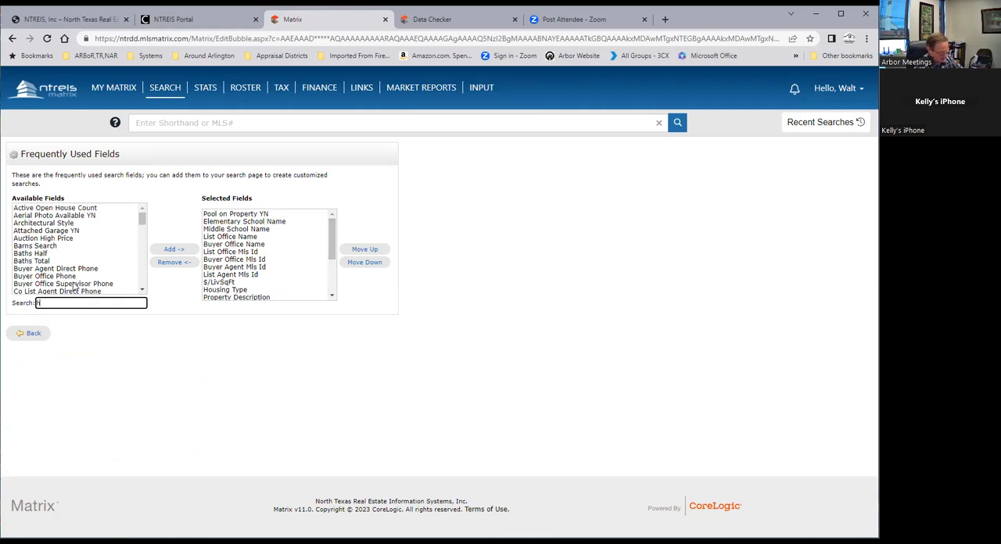
{"action": "type", "text": "igh"}
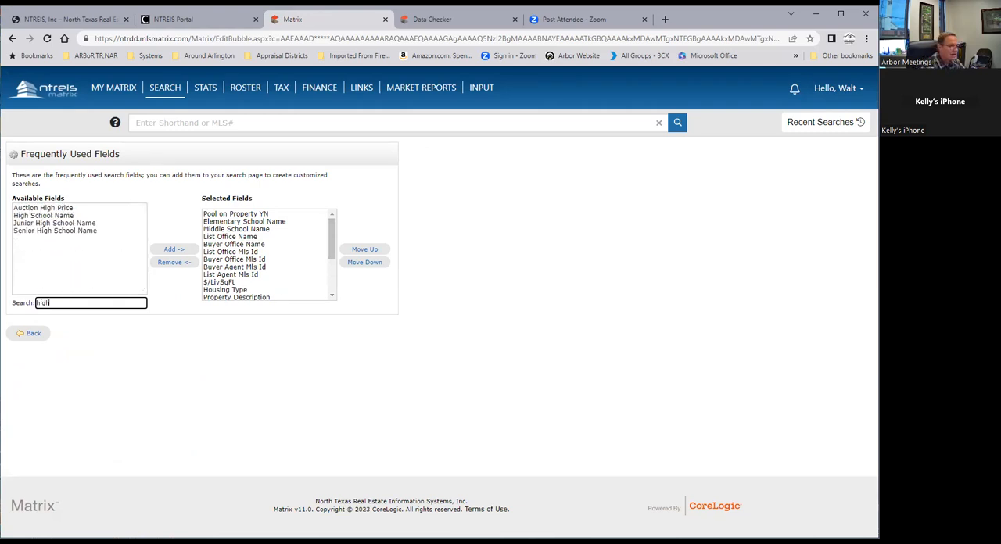
{"action": "left_click", "coordinate": [31, 216]}
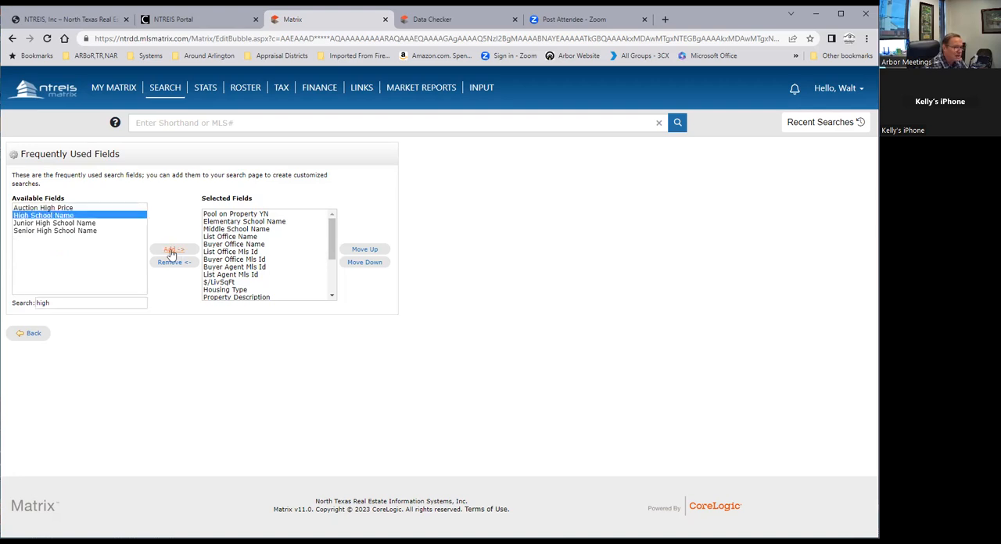
{"action": "left_click", "coordinate": [171, 251]}
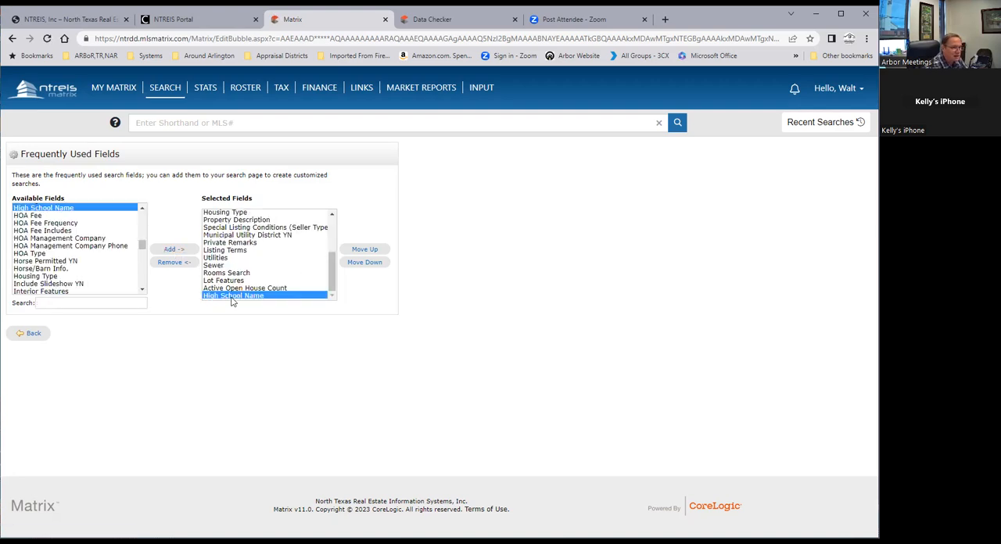
Move High School Name up the selected fields to directly below Middle School Name and return to the Quick search
{"action": "left_click", "coordinate": [364, 250]}
{"action": "left_click", "coordinate": [365, 251]}
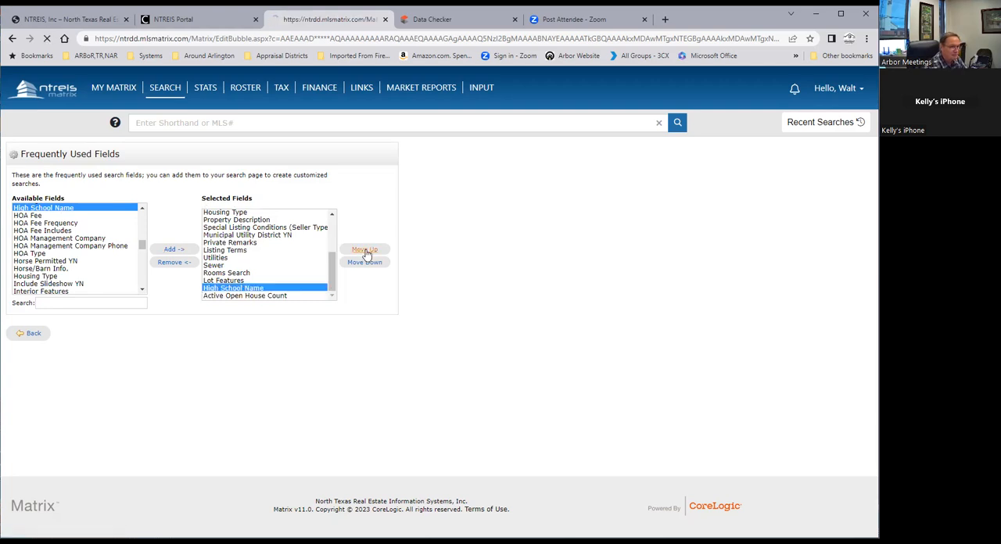
{"action": "left_click", "coordinate": [365, 251]}
{"action": "left_click", "coordinate": [364, 250]}
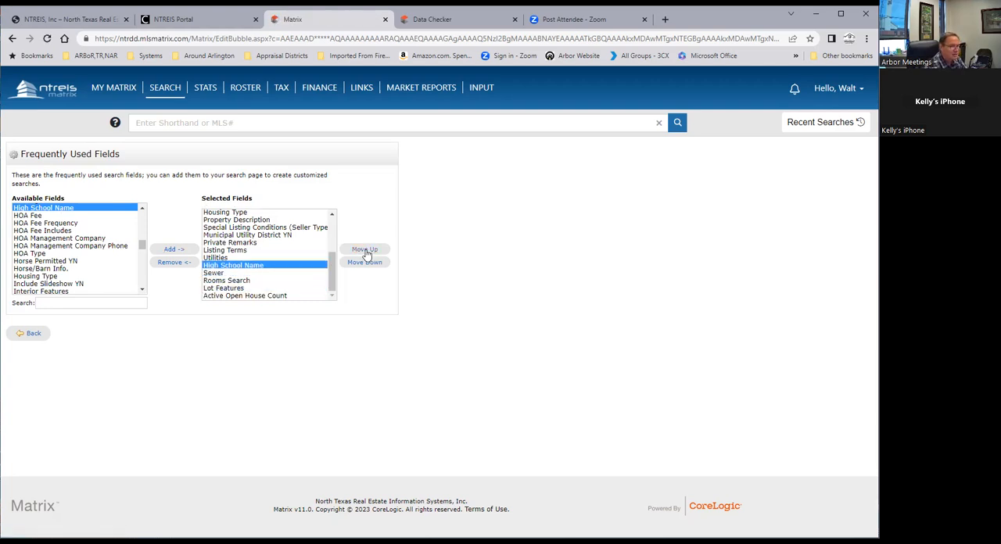
{"action": "left_click", "coordinate": [364, 250]}
{"action": "left_click", "coordinate": [364, 250]}
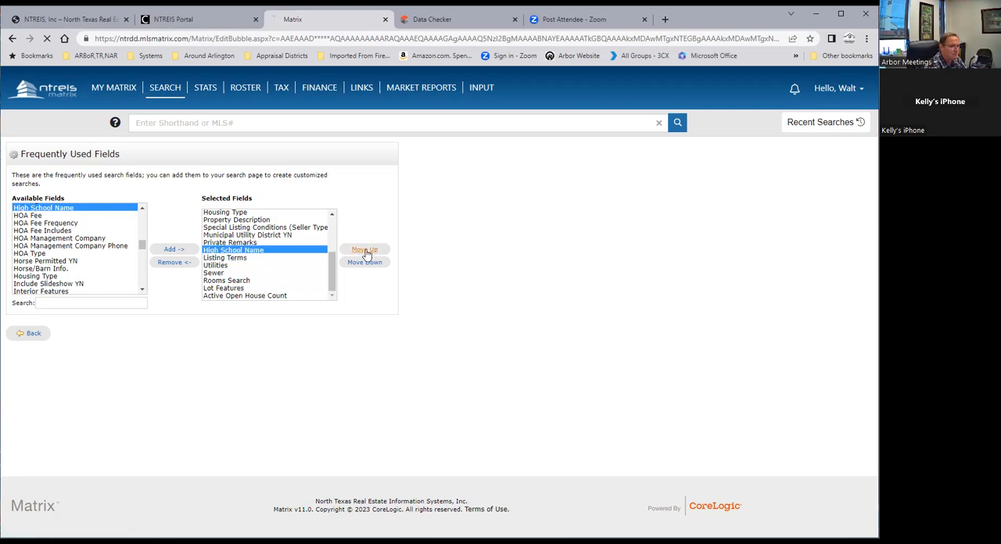
{"action": "left_click", "coordinate": [364, 250]}
{"action": "left_click", "coordinate": [365, 251]}
{"action": "left_click", "coordinate": [364, 250]}
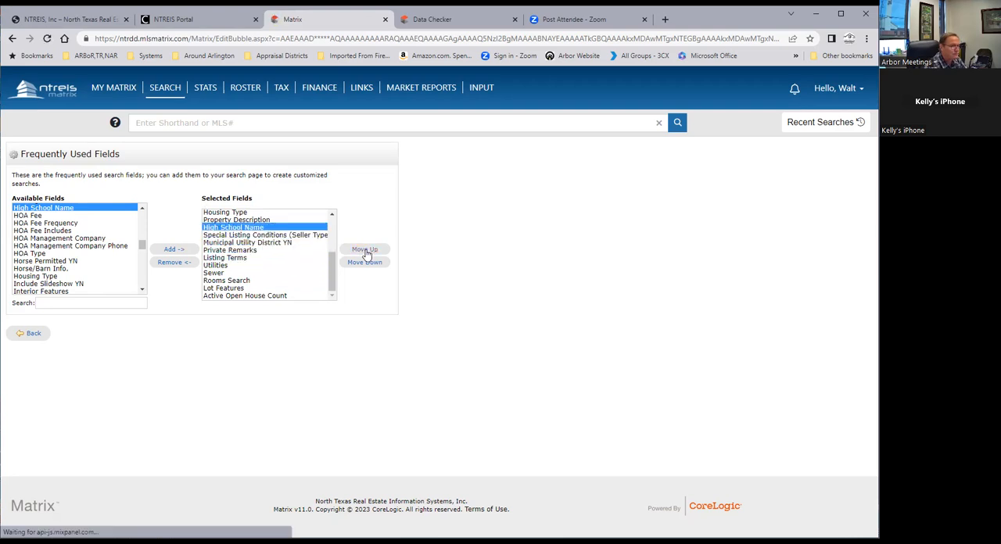
{"action": "left_click", "coordinate": [364, 250]}
{"action": "left_click", "coordinate": [364, 250]}
{"action": "left_click", "coordinate": [364, 250]}
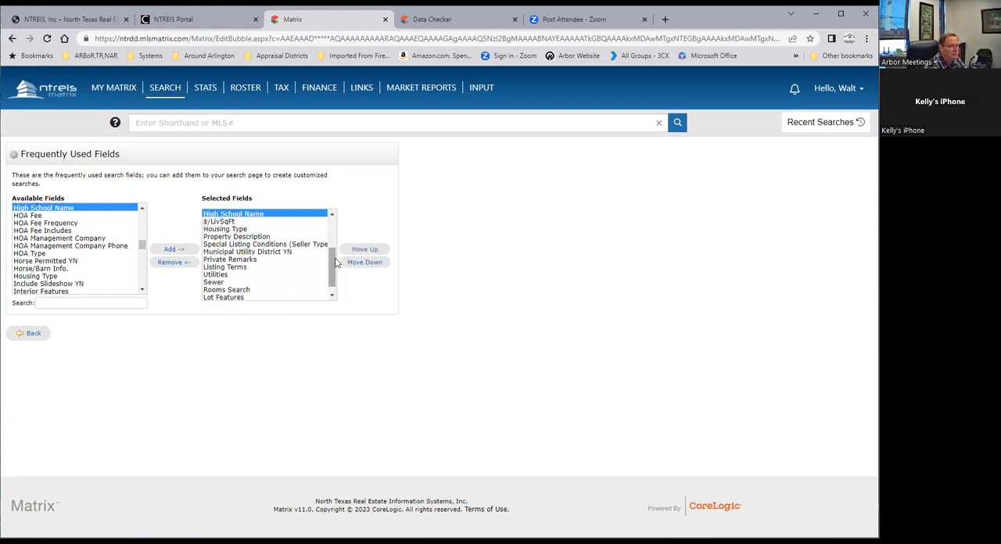
{"action": "scroll", "coordinate": [335, 263], "scroll_direction": "up", "scroll_amount": 3}
{"action": "left_click", "coordinate": [357, 251]}
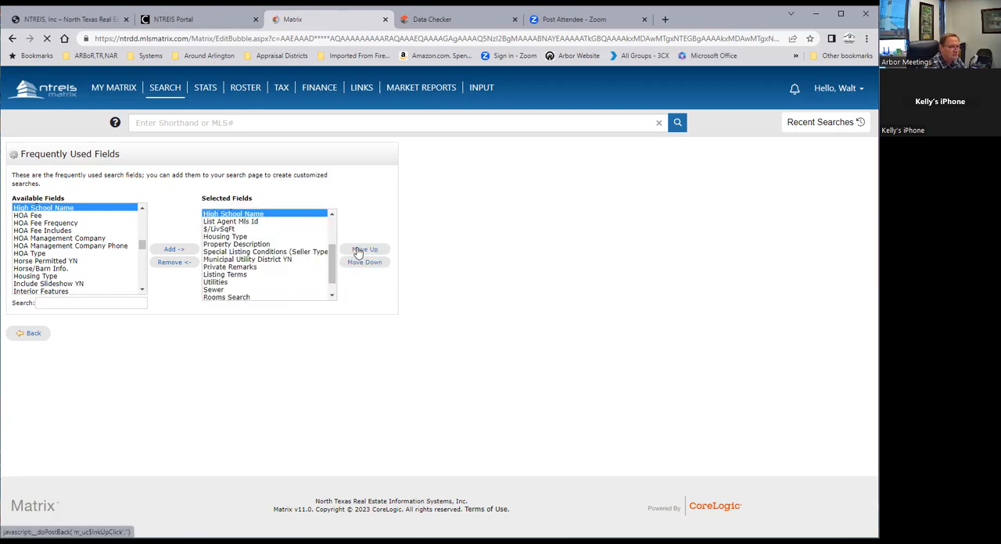
{"action": "left_click", "coordinate": [357, 251]}
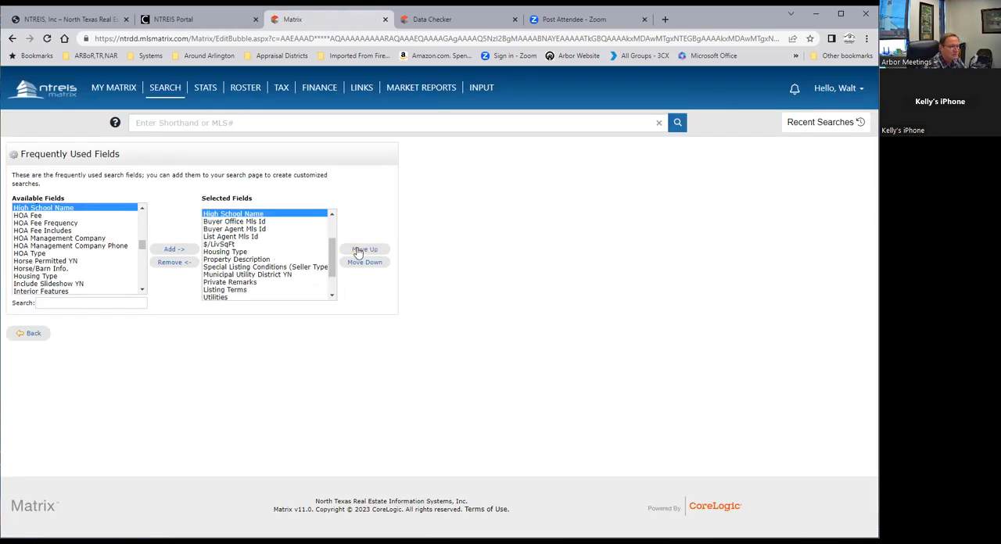
{"action": "left_click", "coordinate": [357, 251]}
{"action": "scroll", "coordinate": [335, 251], "scroll_direction": "up", "scroll_amount": 2}
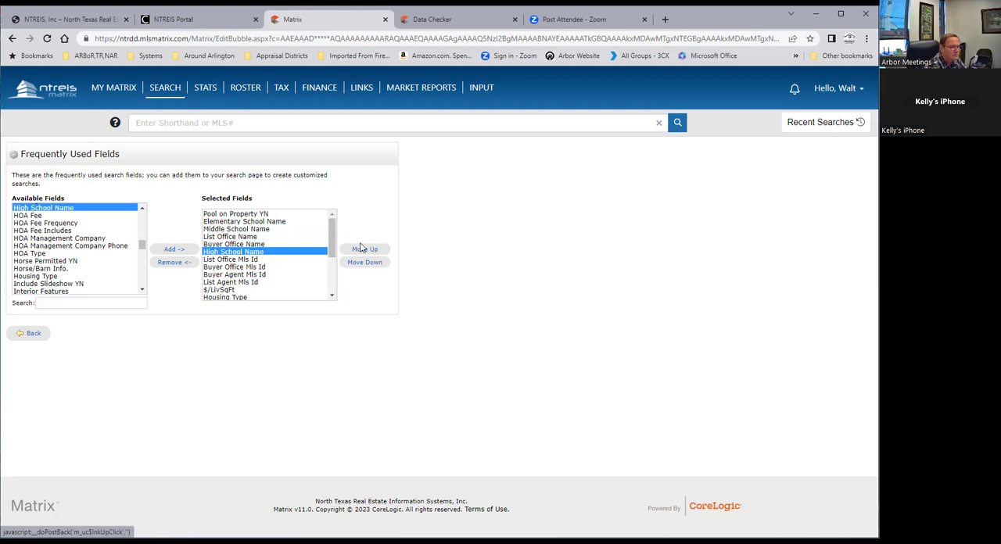
{"action": "left_click", "coordinate": [364, 250]}
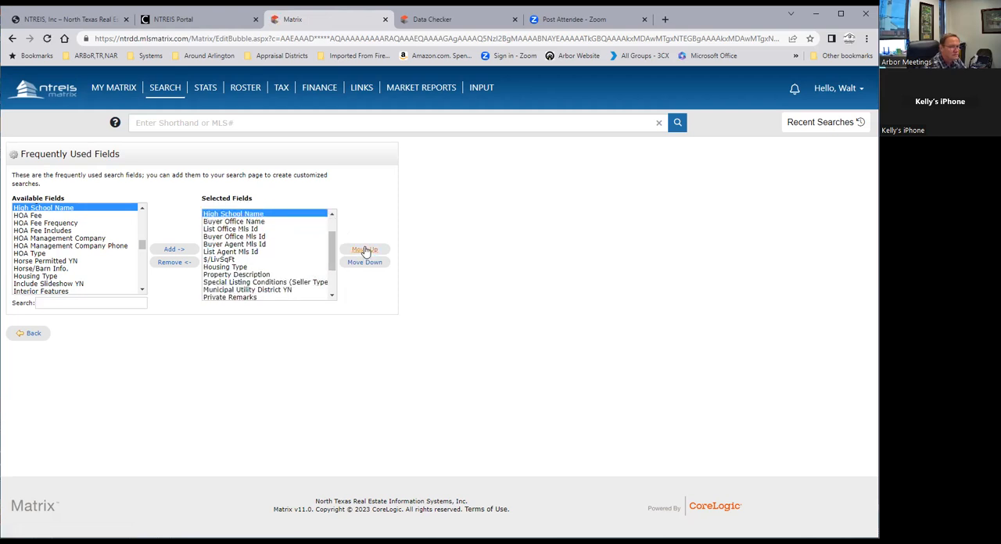
{"action": "left_click", "coordinate": [364, 250]}
{"action": "scroll", "coordinate": [335, 246], "scroll_direction": "up", "scroll_amount": 1}
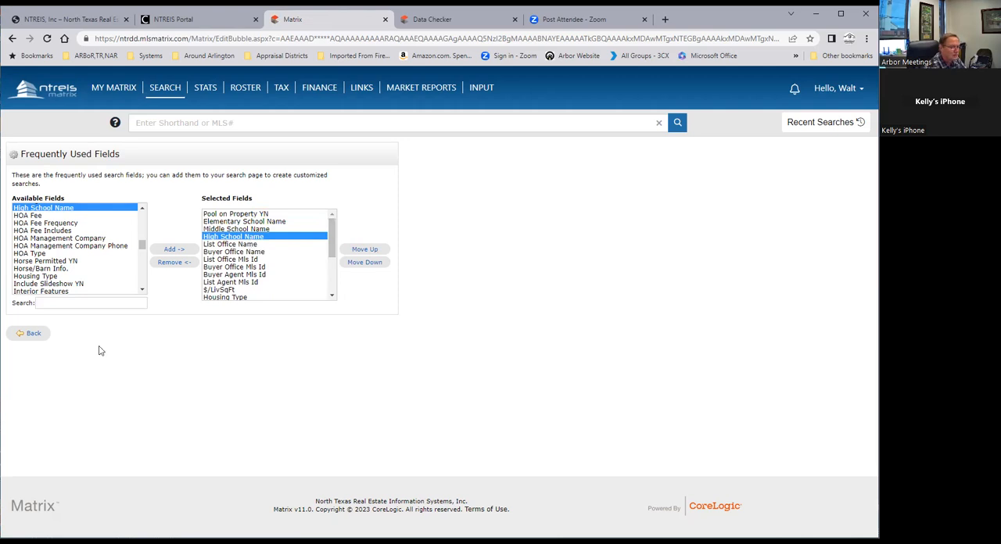
{"action": "left_click", "coordinate": [32, 334]}
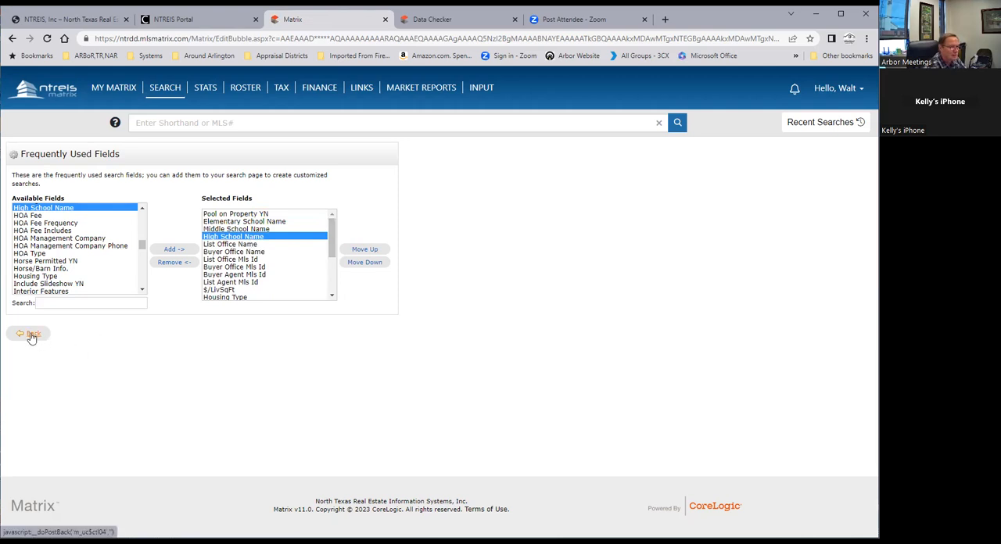
Examine the Quick search criteria and the order of the additional fields below them, down to Active Open House Count
{"action": "scroll", "coordinate": [249, 397], "scroll_direction": "down", "scroll_amount": 5}
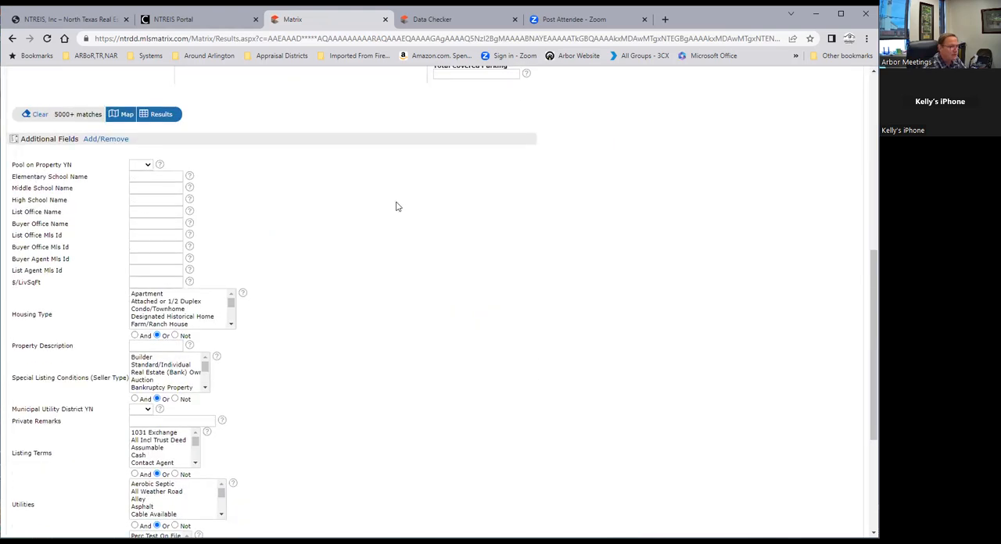
{"action": "scroll", "coordinate": [374, 248], "scroll_direction": "up", "scroll_amount": 5}
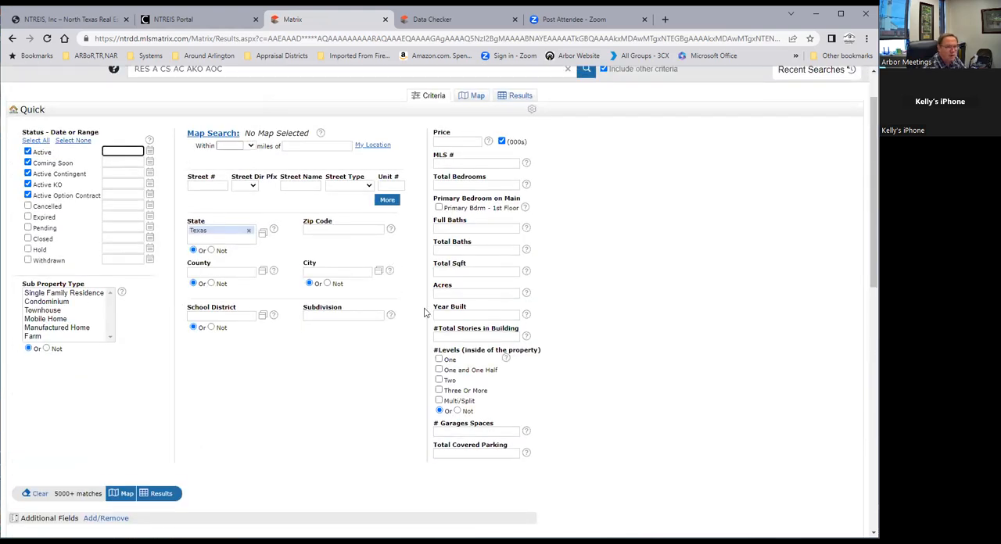
{"action": "scroll", "coordinate": [301, 344], "scroll_direction": "down", "scroll_amount": 1}
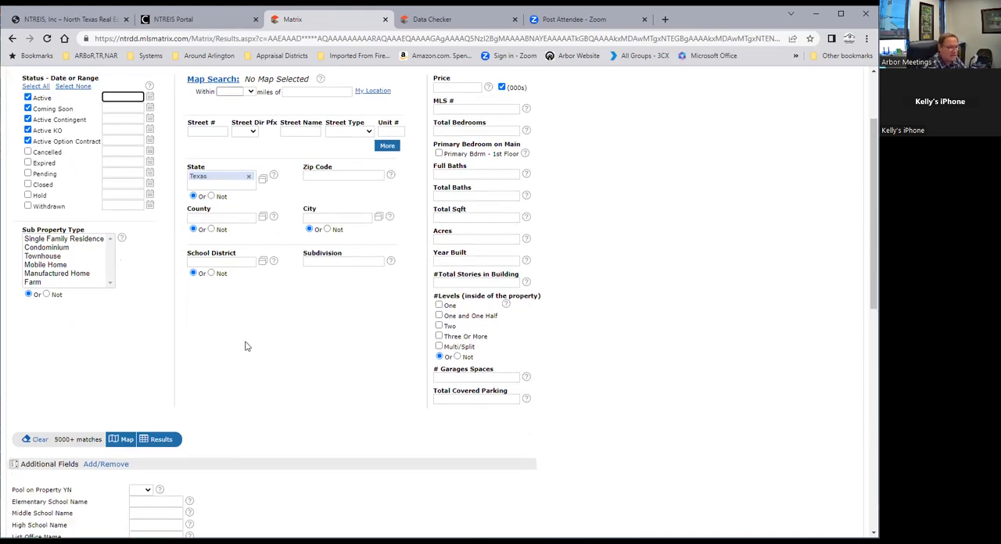
{"action": "scroll", "coordinate": [248, 341], "scroll_direction": "down", "scroll_amount": 3}
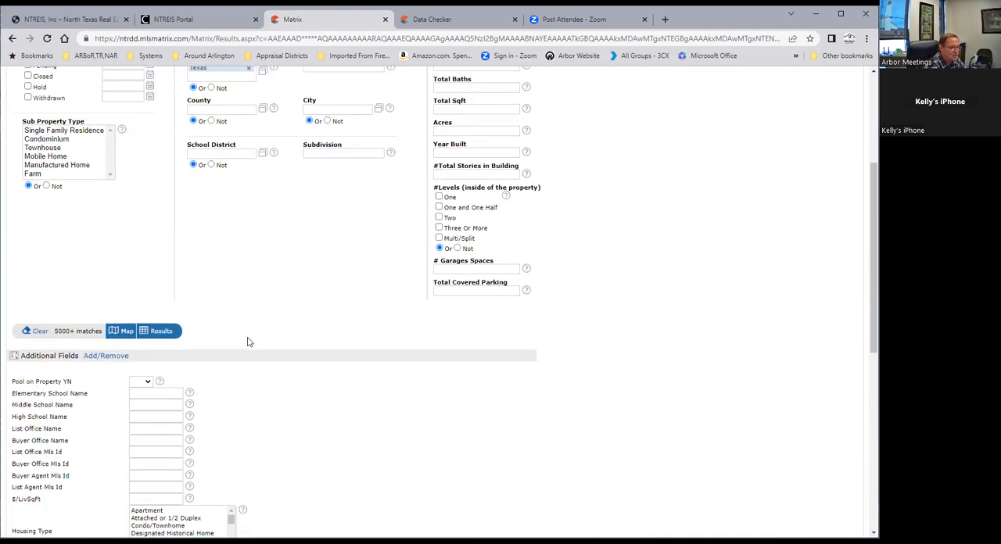
{"action": "scroll", "coordinate": [86, 427], "scroll_direction": "down", "scroll_amount": 4}
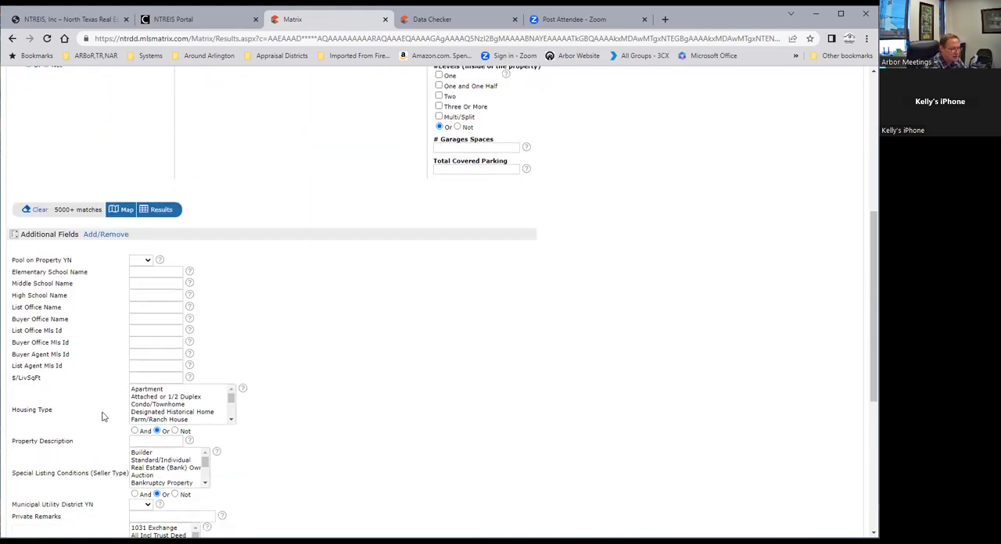
{"action": "scroll", "coordinate": [102, 415], "scroll_direction": "down", "scroll_amount": 1}
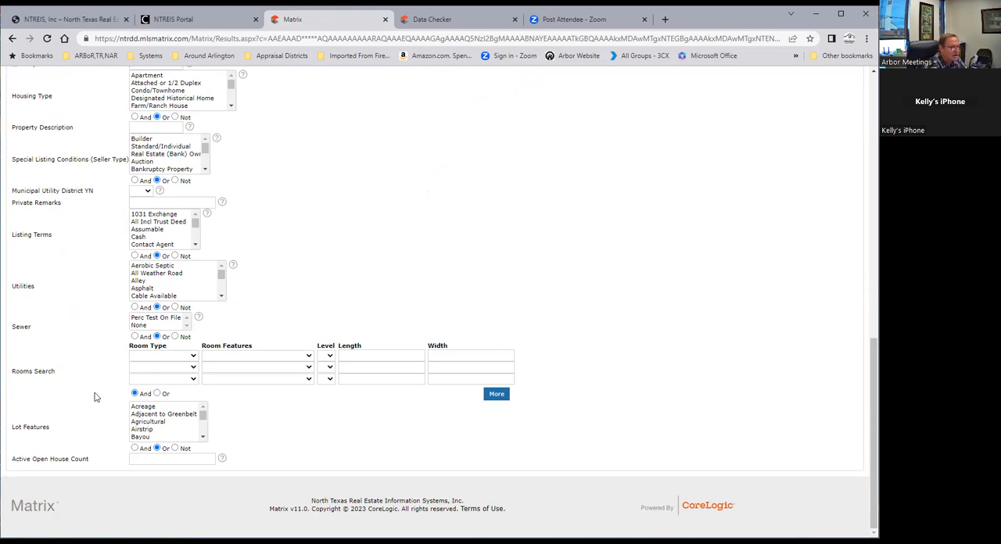
{"action": "scroll", "coordinate": [100, 178], "scroll_direction": "up", "scroll_amount": 1}
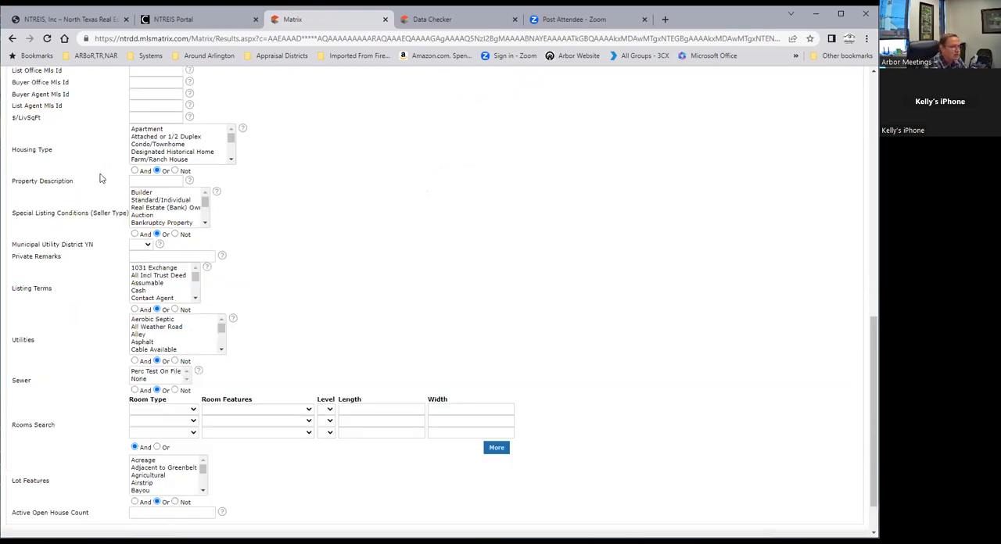
{"action": "scroll", "coordinate": [110, 185], "scroll_direction": "up", "scroll_amount": 4}
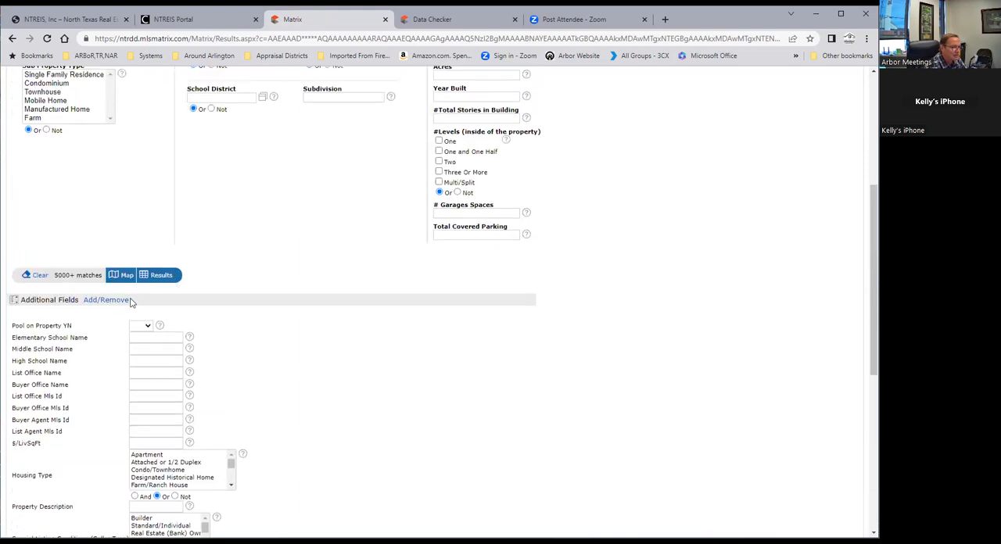
Reopen the additional fields for editing, search for "structur", add Other Structures to the selected fields and return to the Quick search
{"action": "left_click", "coordinate": [100, 300]}
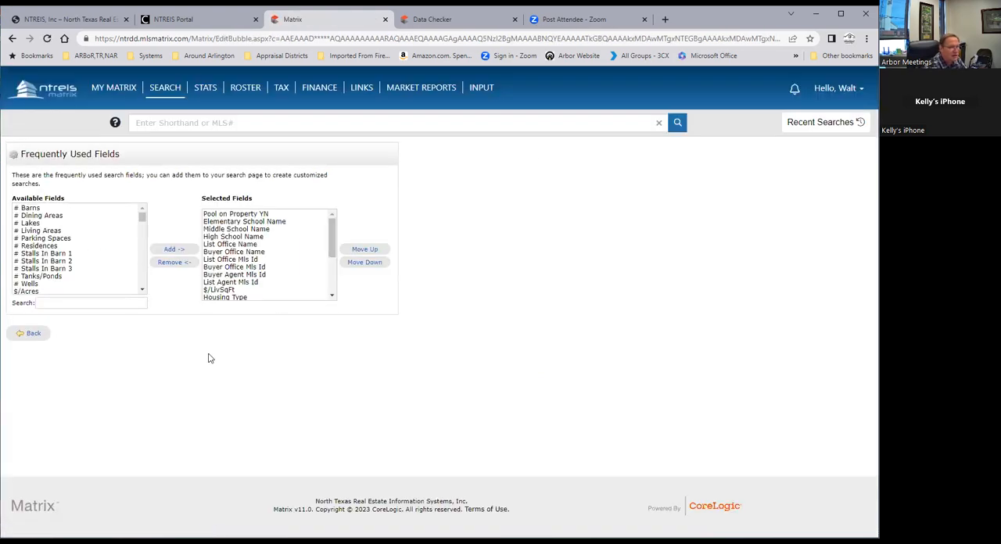
{"action": "left_click", "coordinate": [70, 303]}
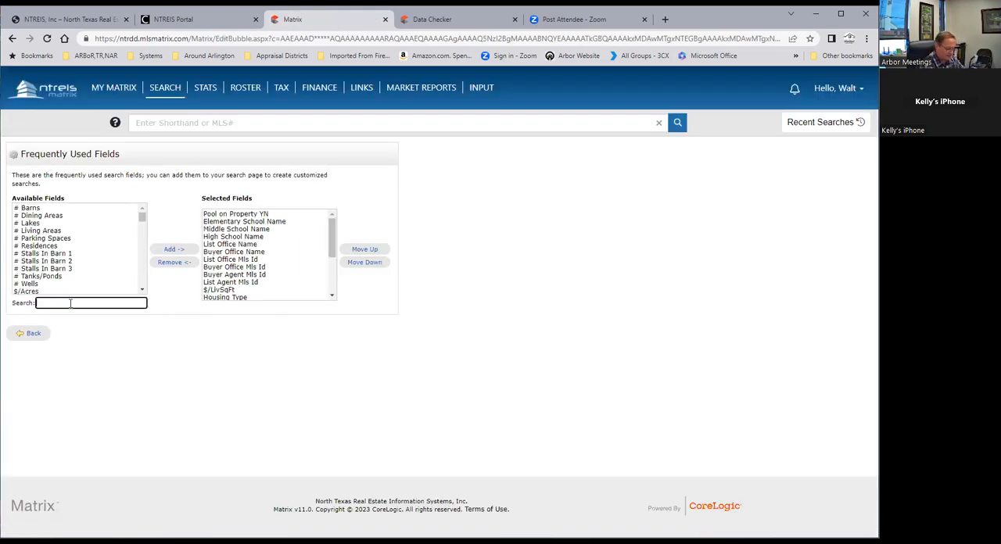
{"action": "type", "text": "structur"}
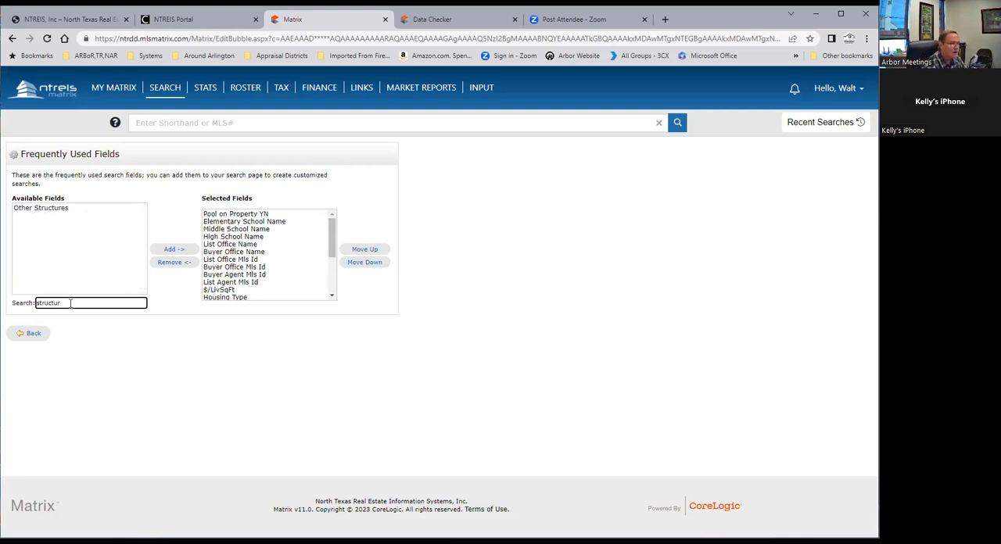
{"action": "left_click", "coordinate": [42, 209]}
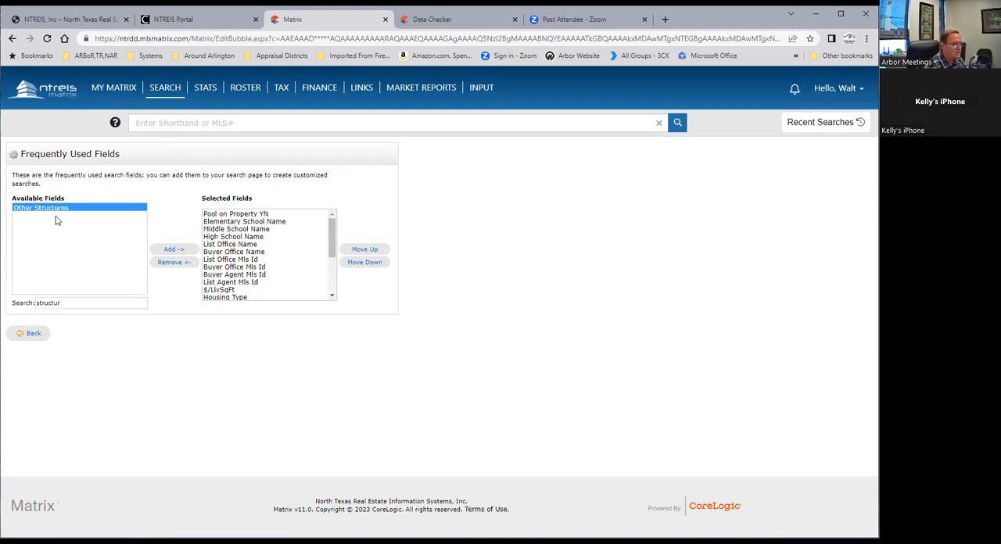
{"action": "left_click", "coordinate": [172, 254]}
{"action": "left_click", "coordinate": [32, 338]}
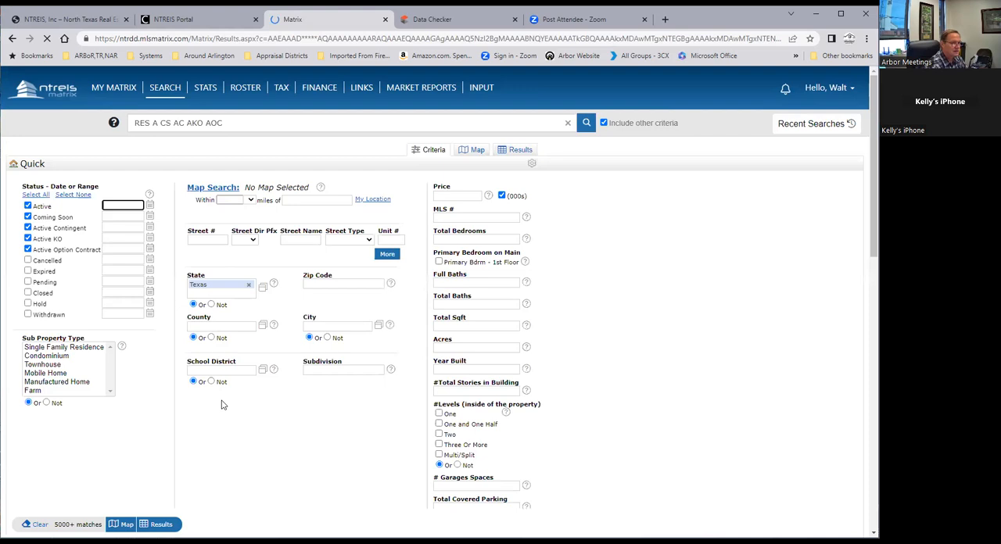
Examine the choices offered in the Other Structures field at the end of the additional fields, through to None
{"action": "scroll", "coordinate": [221, 404], "scroll_direction": "down", "scroll_amount": 15}
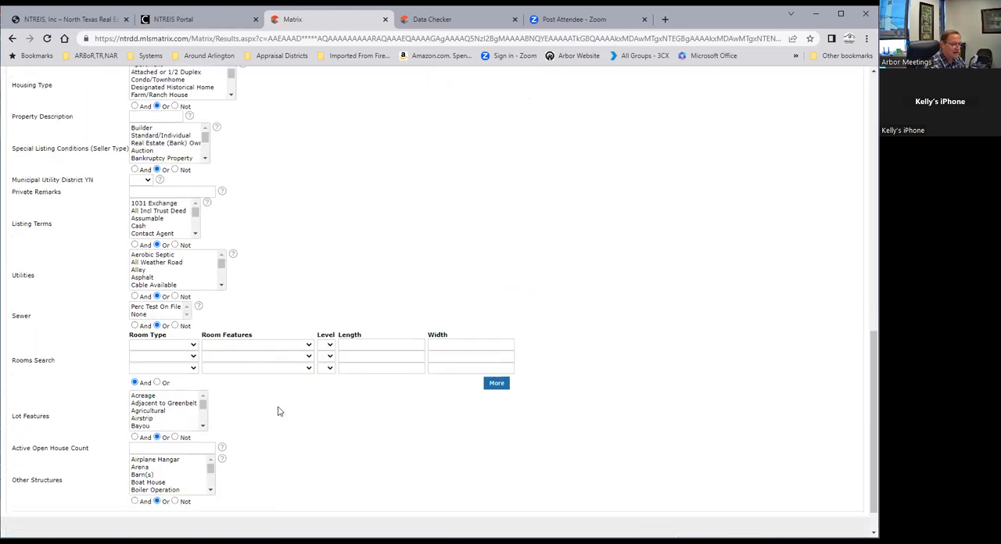
{"action": "scroll", "coordinate": [278, 411], "scroll_direction": "down", "scroll_amount": 1}
{"action": "left_click", "coordinate": [210, 433]}
{"action": "scroll", "coordinate": [210, 432], "scroll_direction": "down", "scroll_amount": 2}
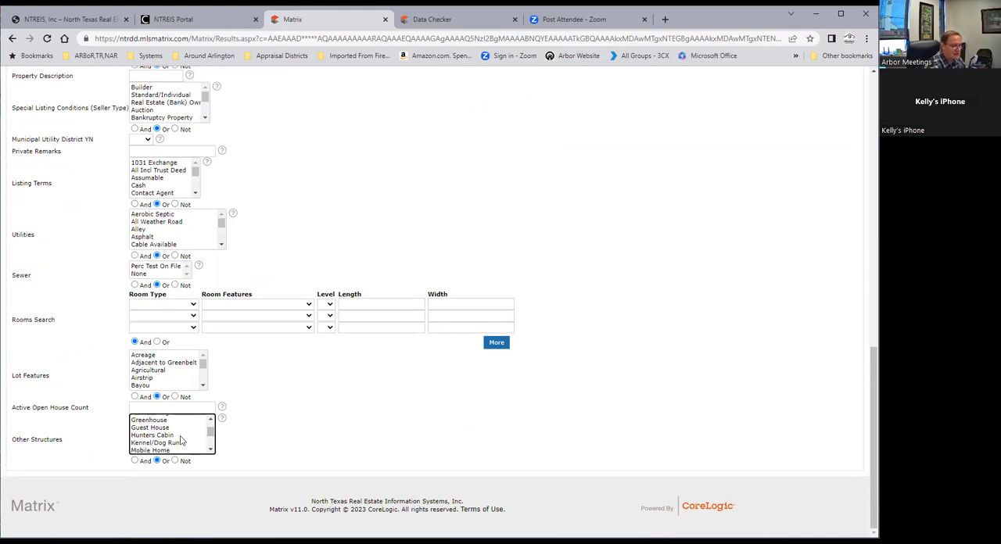
{"action": "scroll", "coordinate": [210, 434], "scroll_direction": "down", "scroll_amount": 1}
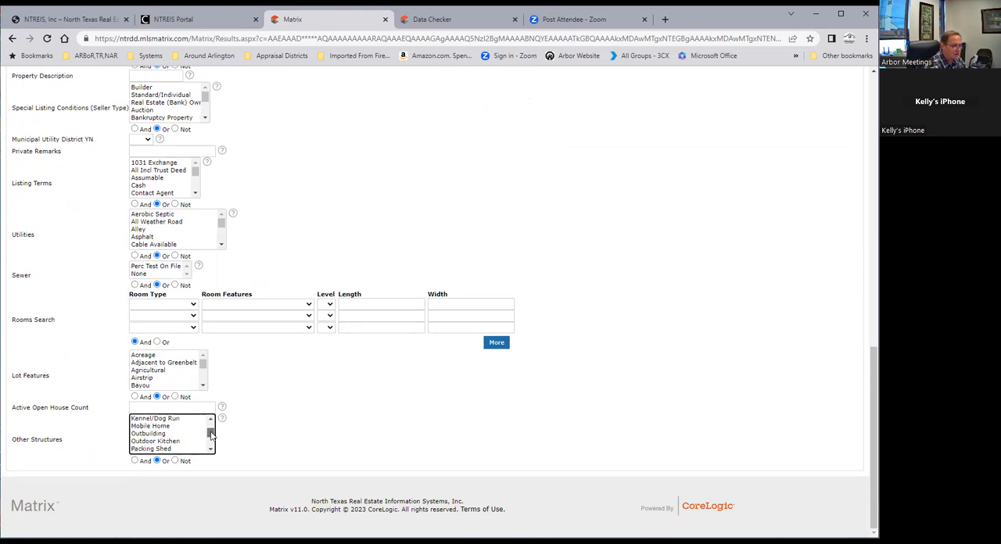
{"action": "scroll", "coordinate": [210, 434], "scroll_direction": "down", "scroll_amount": 2}
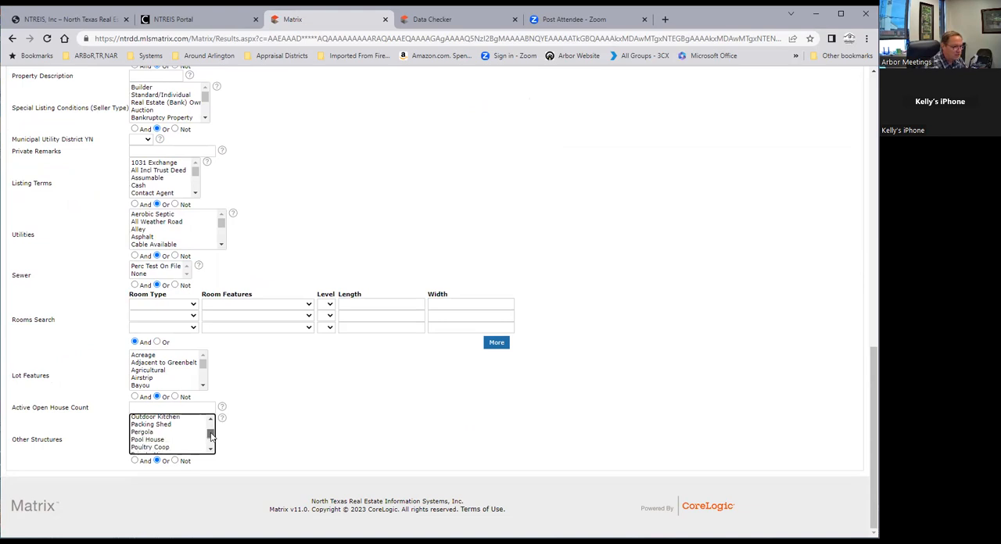
{"action": "scroll", "coordinate": [210, 435], "scroll_direction": "down", "scroll_amount": 1}
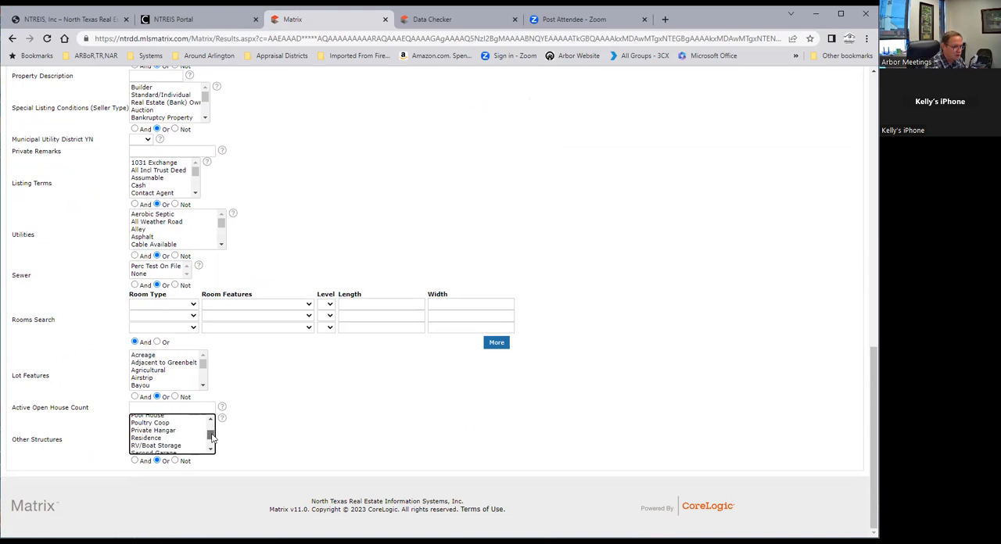
{"action": "scroll", "coordinate": [210, 436], "scroll_direction": "down", "scroll_amount": 2}
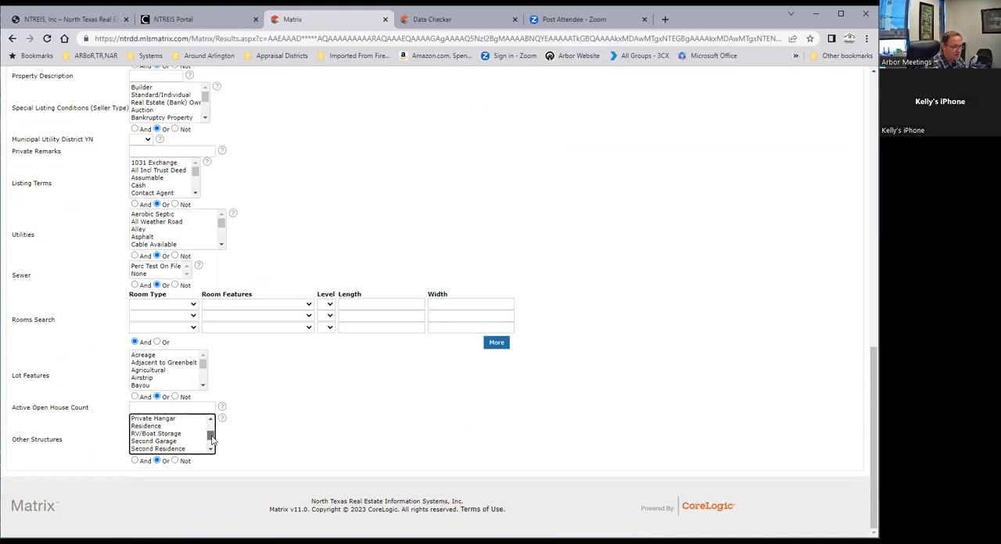
{"action": "scroll", "coordinate": [212, 438], "scroll_direction": "up", "scroll_amount": 2}
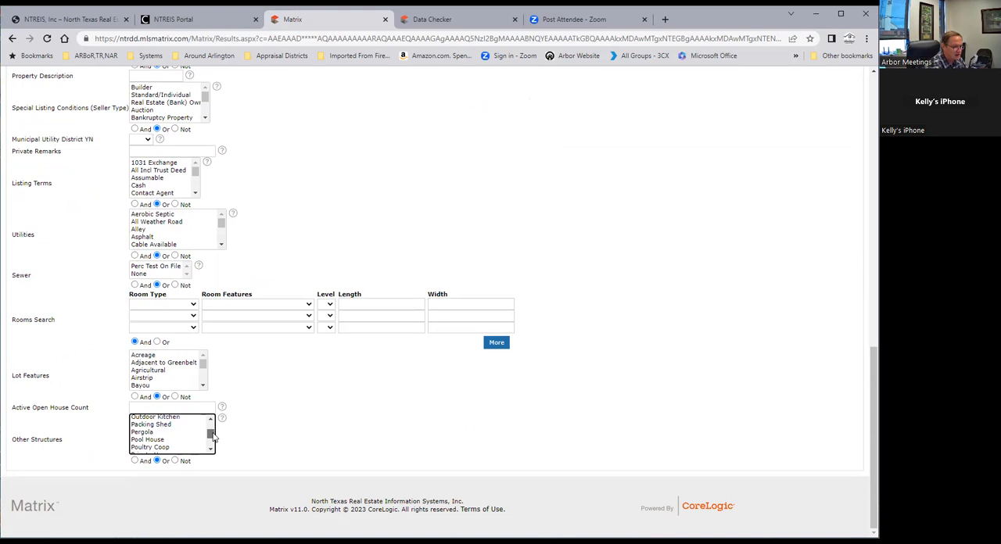
{"action": "scroll", "coordinate": [212, 440], "scroll_direction": "down", "scroll_amount": 1}
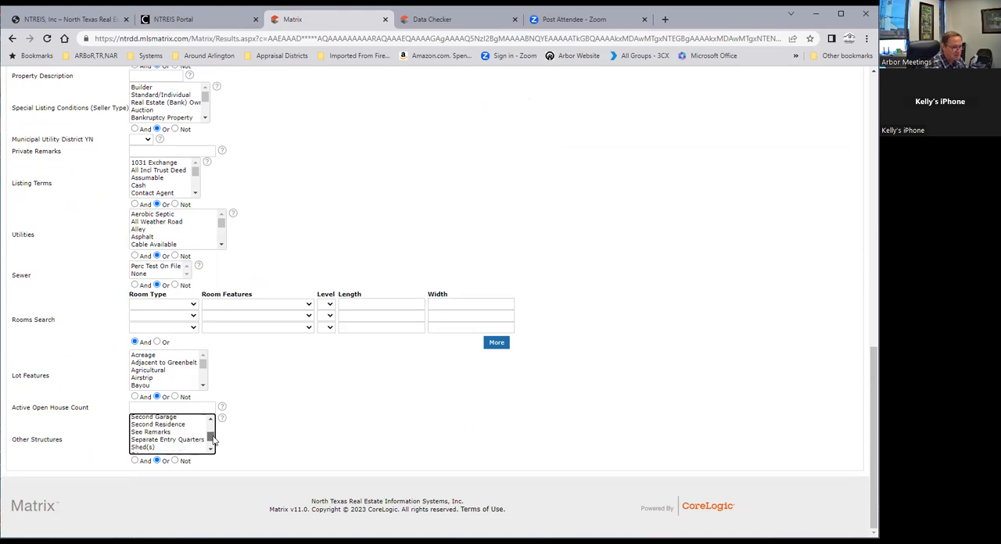
{"action": "scroll", "coordinate": [212, 441], "scroll_direction": "down", "scroll_amount": 4}
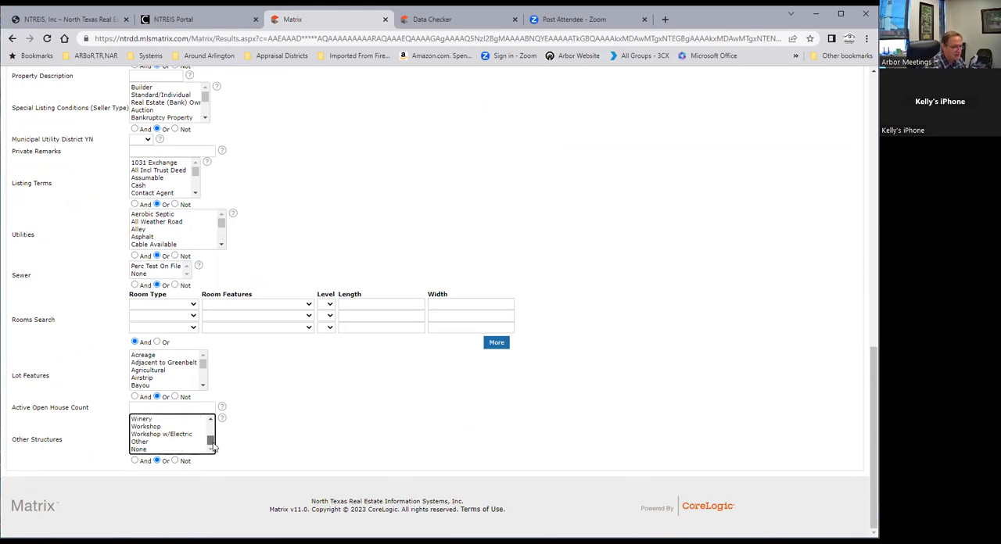
{"action": "left_click", "coordinate": [315, 439]}
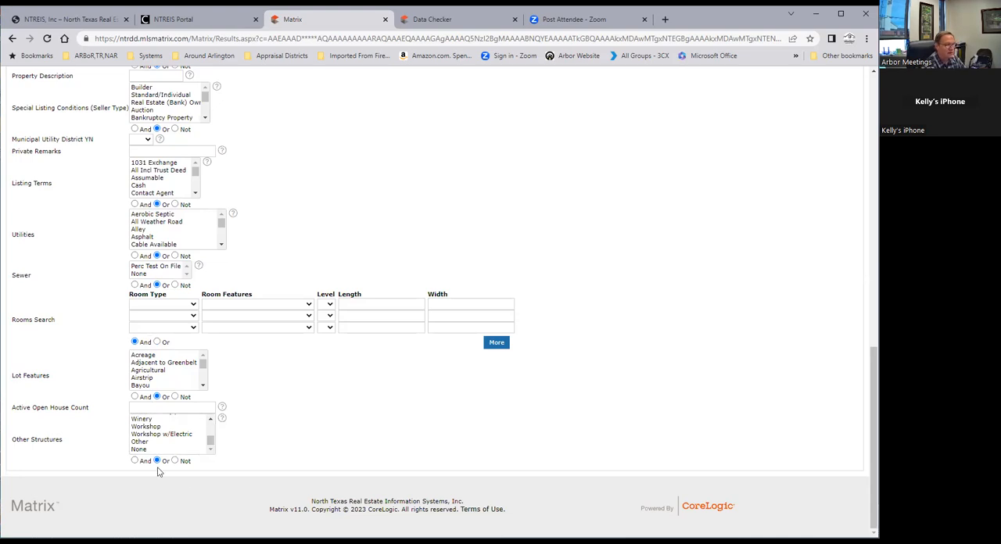
{"action": "scroll", "coordinate": [493, 390], "scroll_direction": "up", "scroll_amount": 20}
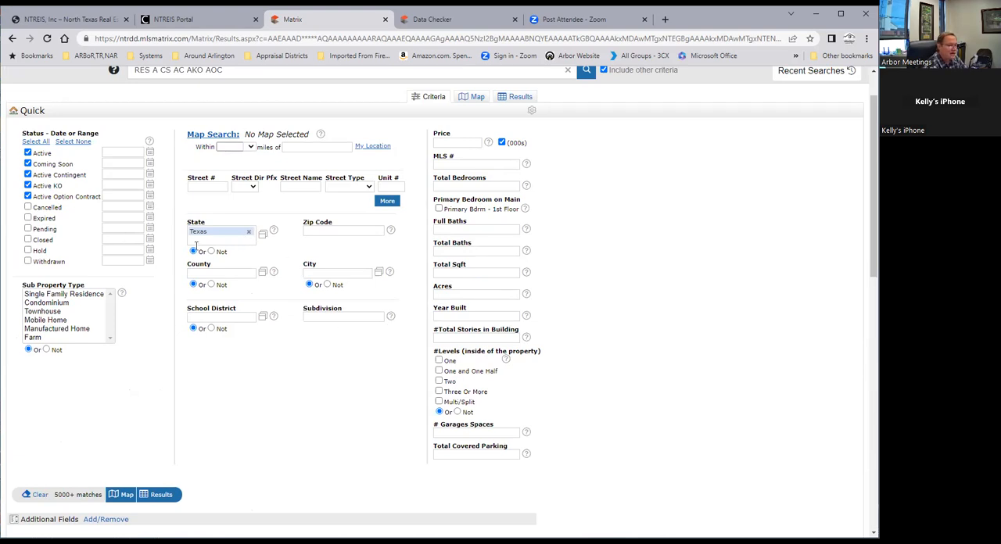
Review the Quick search's additional fields from Pool on Property YN down to Other Structures
{"action": "scroll", "coordinate": [205, 422], "scroll_direction": "down", "scroll_amount": 5}
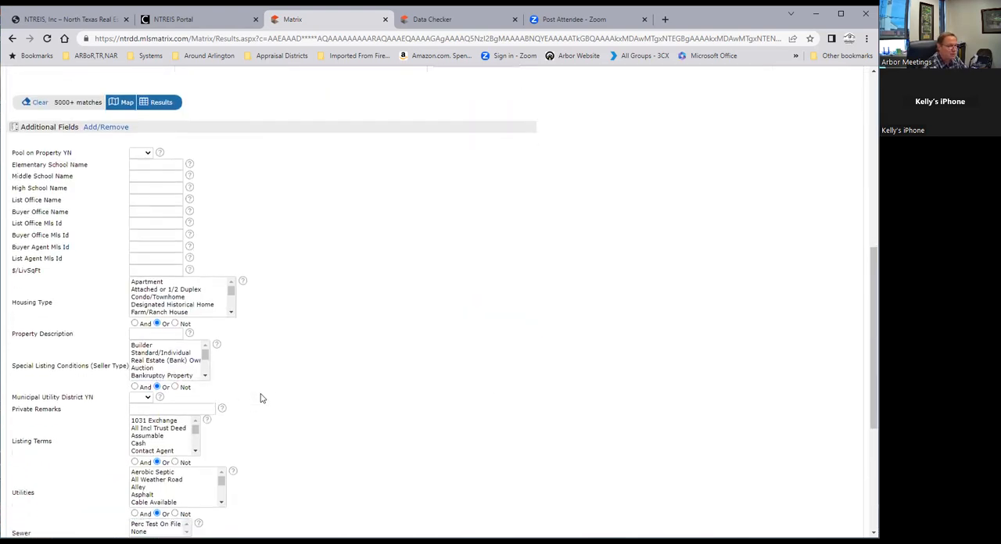
{"action": "scroll", "coordinate": [262, 399], "scroll_direction": "down", "scroll_amount": 2}
{"action": "scroll", "coordinate": [351, 305], "scroll_direction": "down", "scroll_amount": 1}
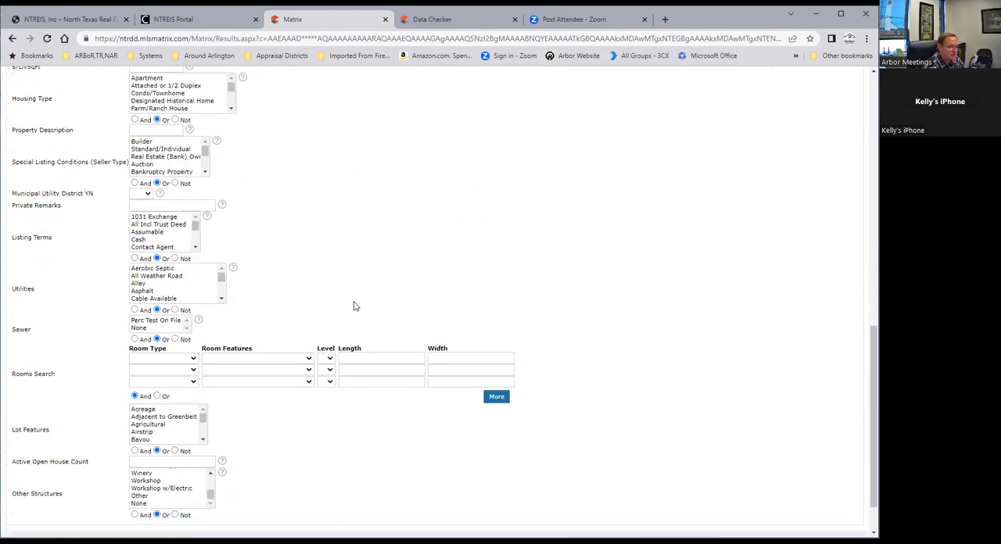
{"action": "scroll", "coordinate": [353, 306], "scroll_direction": "up", "scroll_amount": 10}
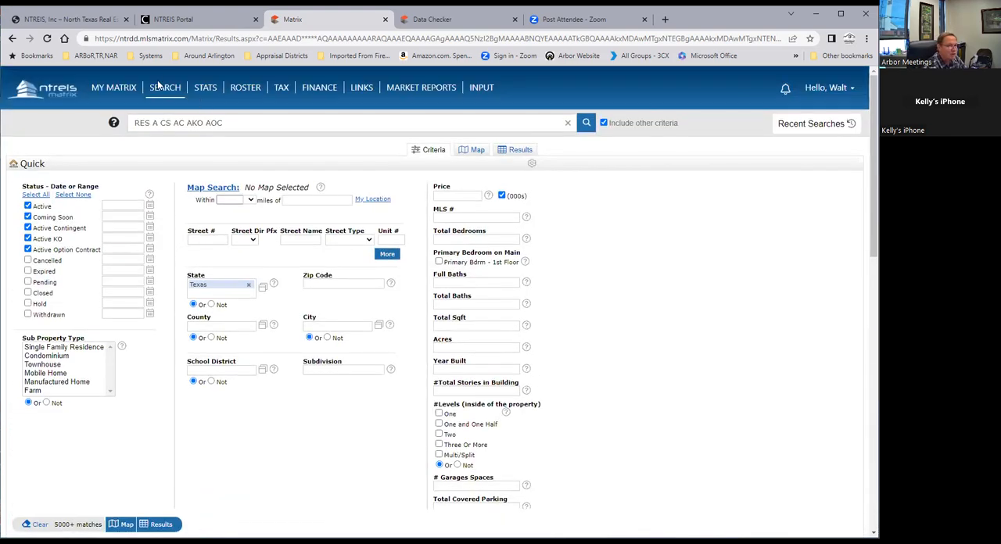
Switch to the Residential Detailed search and examine its criteria and additional fields down to List Agent AOR
{"action": "mouse_move", "coordinate": [161, 86]}
{"action": "mouse_move", "coordinate": [231, 101]}
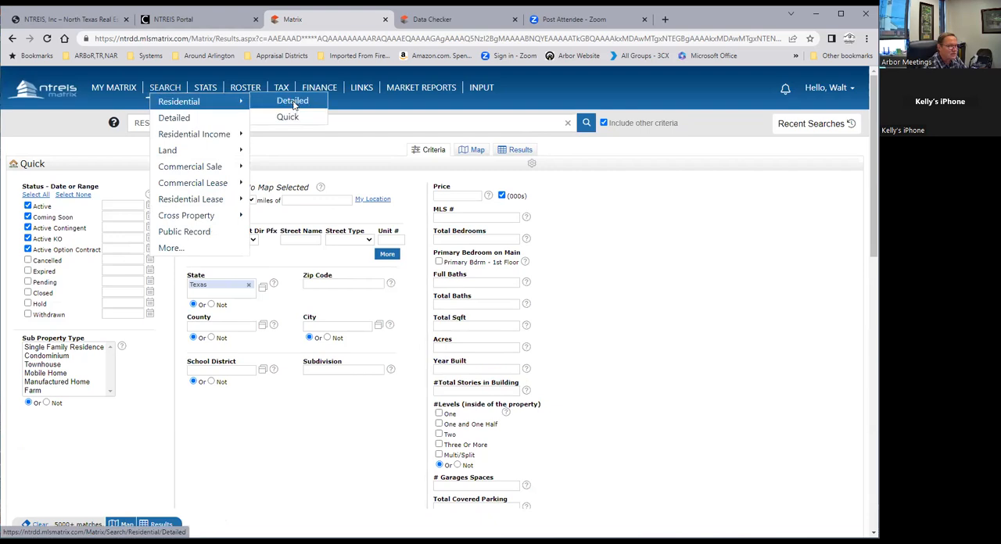
{"action": "left_click", "coordinate": [293, 102]}
{"action": "scroll", "coordinate": [283, 450], "scroll_direction": "down", "scroll_amount": 2}
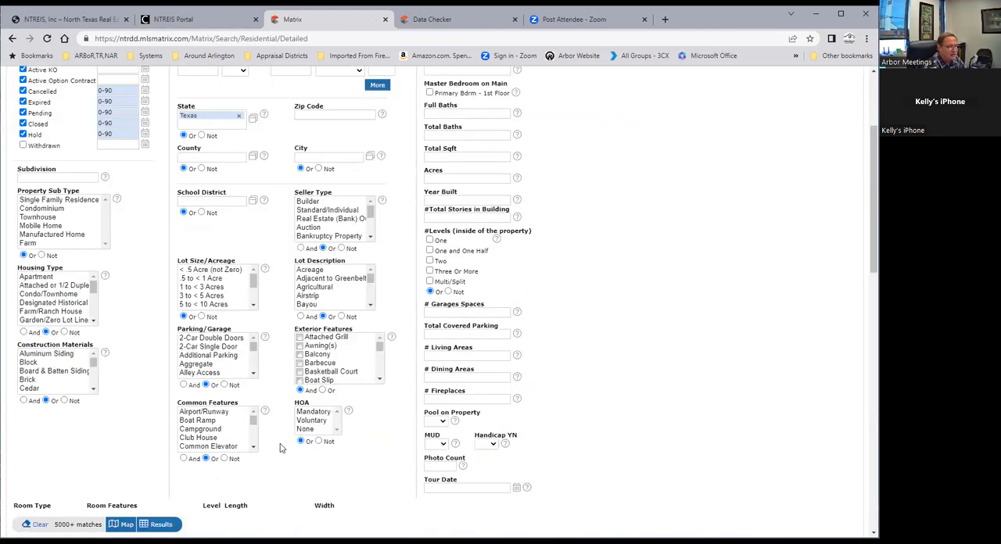
{"action": "scroll", "coordinate": [281, 438], "scroll_direction": "down", "scroll_amount": 2}
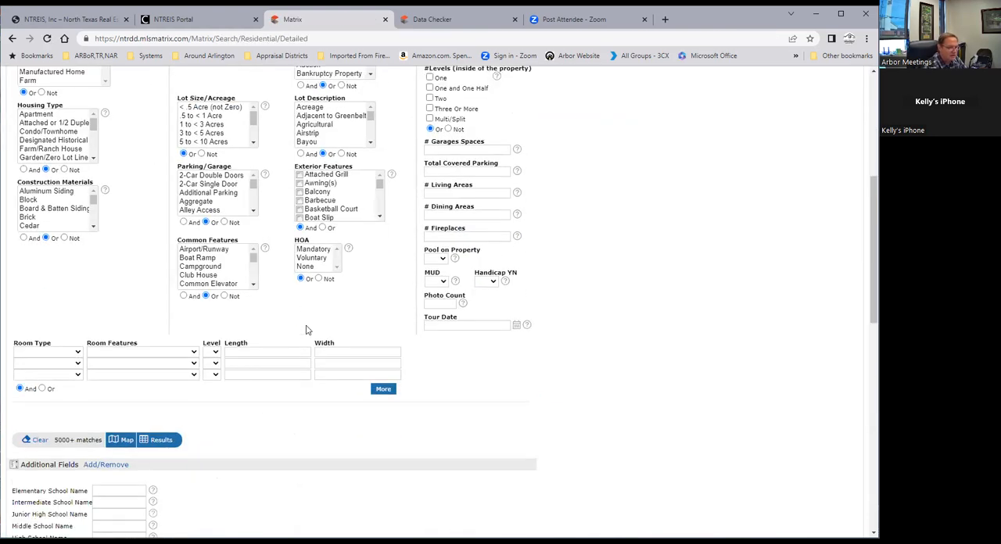
{"action": "scroll", "coordinate": [291, 401], "scroll_direction": "down", "scroll_amount": 2}
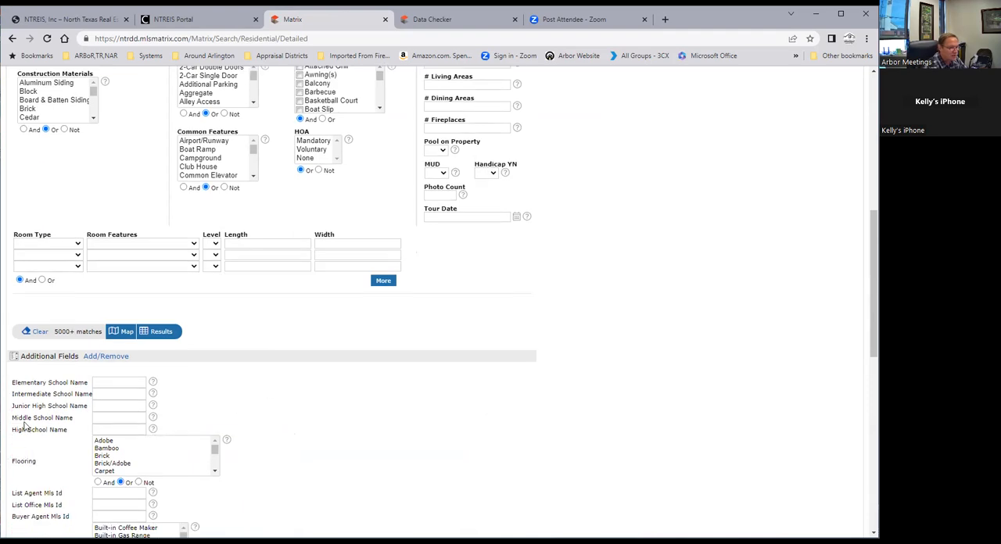
{"action": "scroll", "coordinate": [293, 394], "scroll_direction": "down", "scroll_amount": 2}
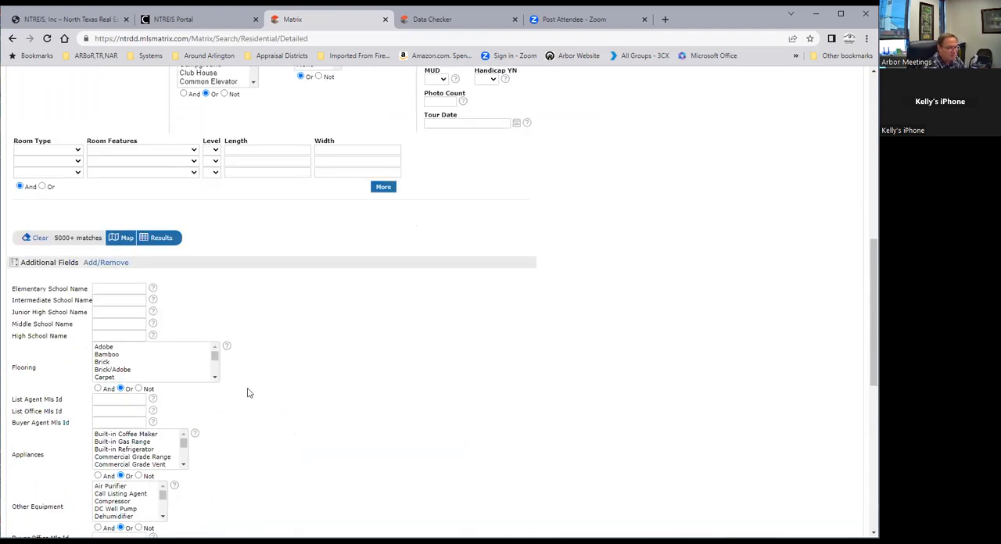
{"action": "scroll", "coordinate": [75, 366], "scroll_direction": "down", "scroll_amount": 3}
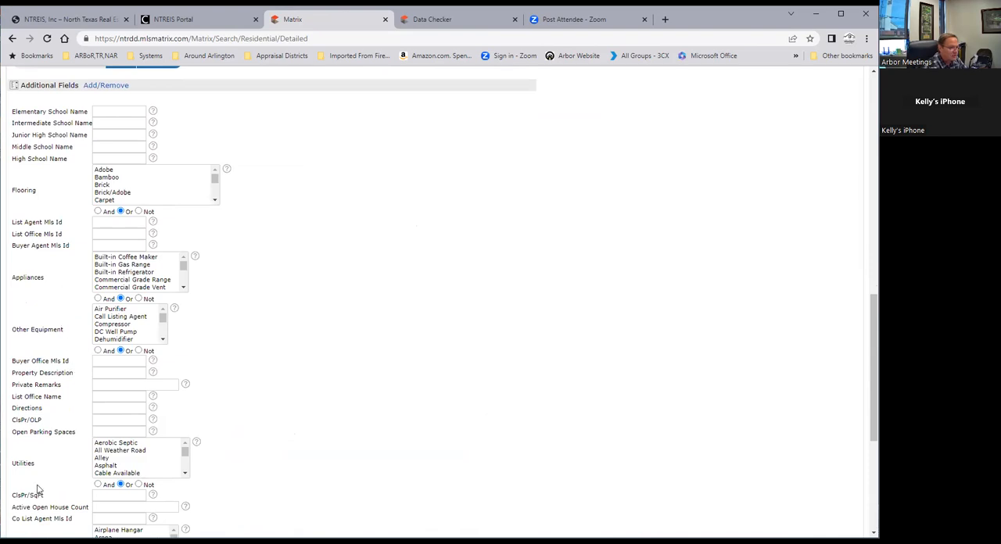
{"action": "scroll", "coordinate": [61, 421], "scroll_direction": "down", "scroll_amount": 3}
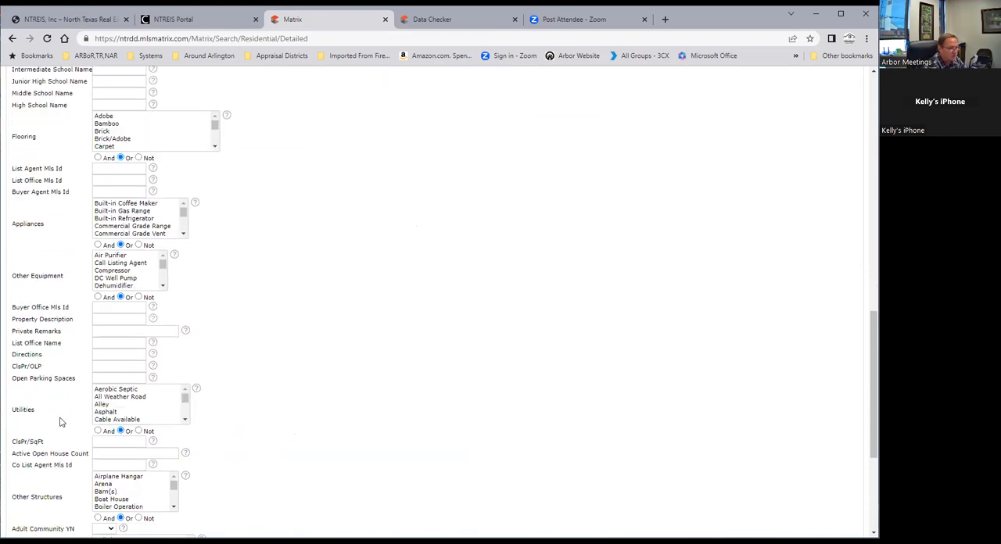
{"action": "scroll", "coordinate": [60, 408], "scroll_direction": "down", "scroll_amount": 3}
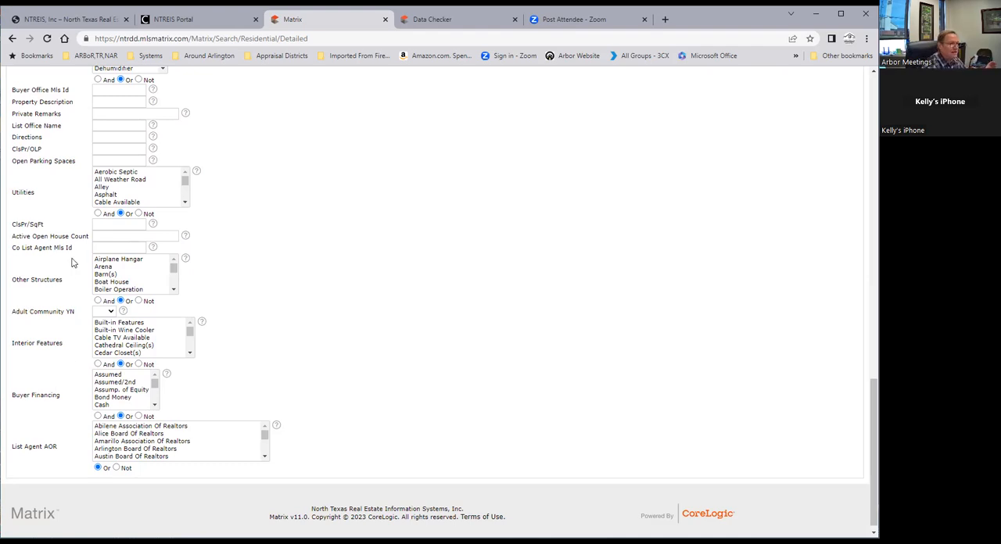
{"action": "scroll", "coordinate": [234, 235], "scroll_direction": "up", "scroll_amount": 6}
{"action": "scroll", "coordinate": [244, 176], "scroll_direction": "up", "scroll_amount": 8}
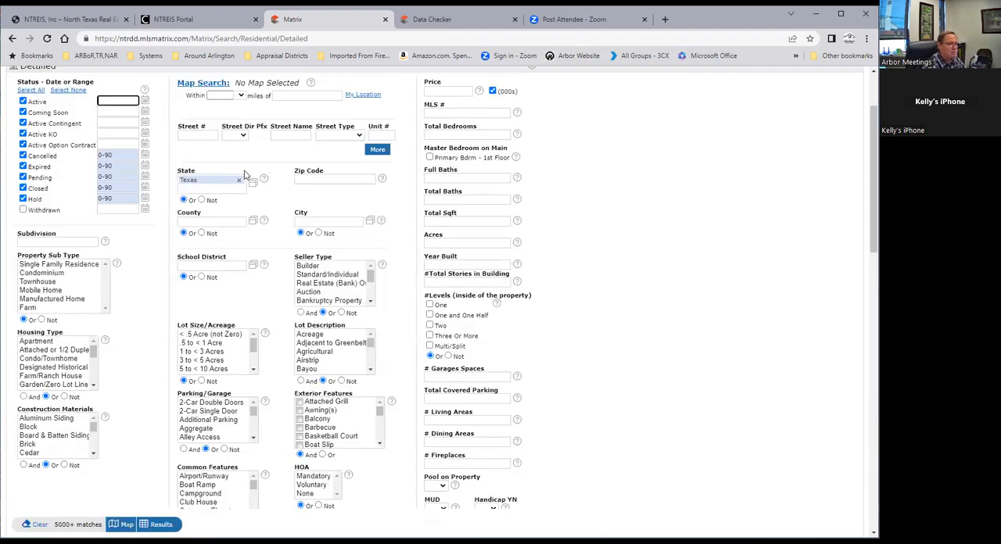
{"action": "mouse_move", "coordinate": [166, 92]}
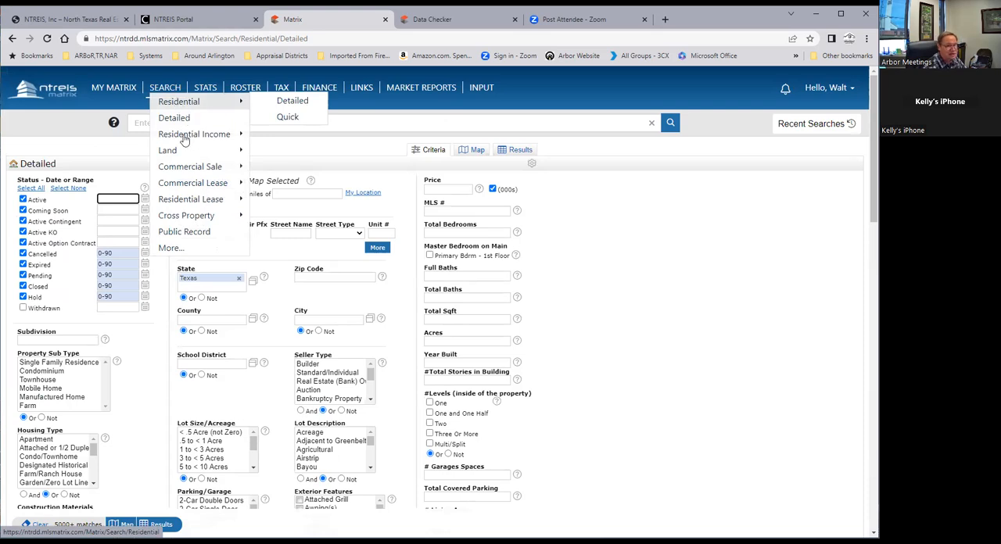
{"action": "mouse_move", "coordinate": [184, 139]}
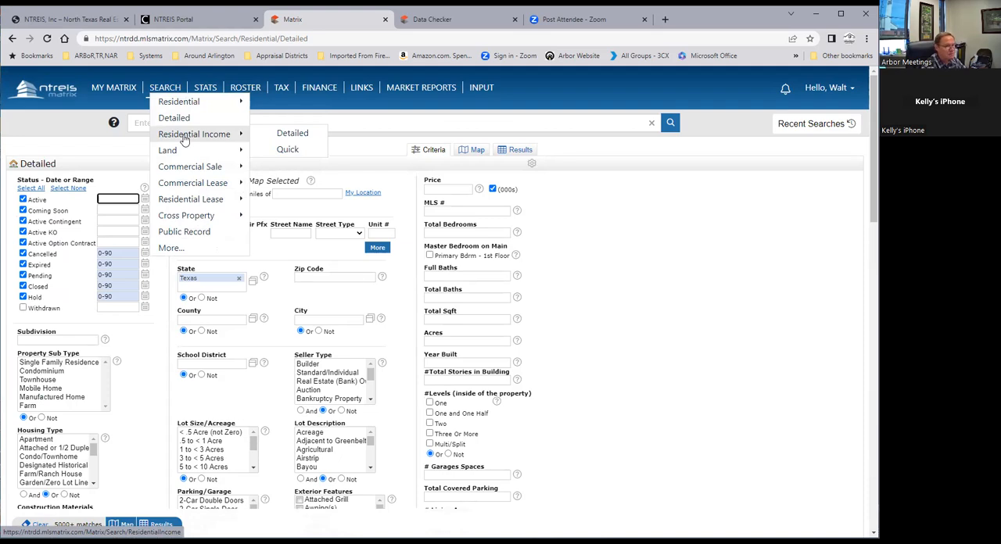
{"action": "mouse_move", "coordinate": [184, 177]}
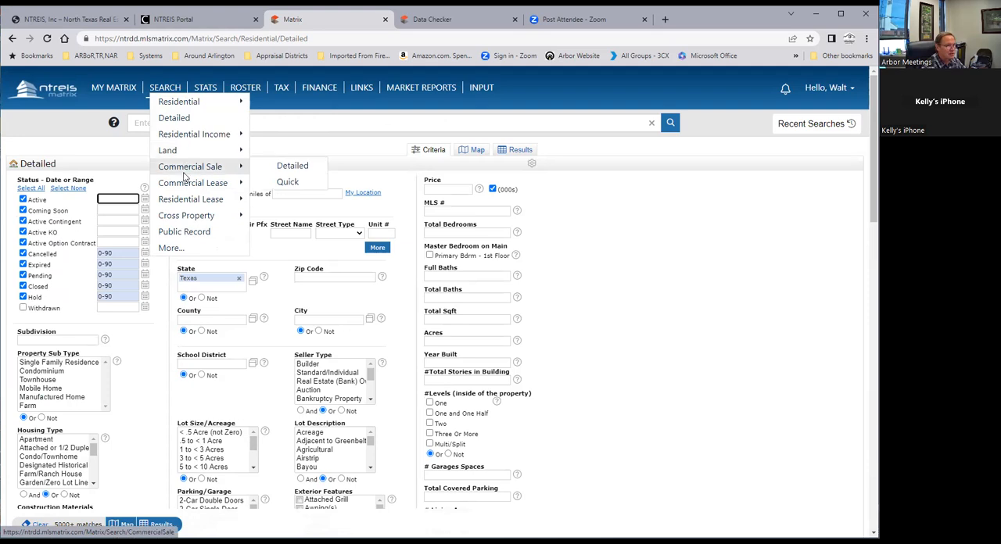
{"action": "mouse_move", "coordinate": [188, 217]}
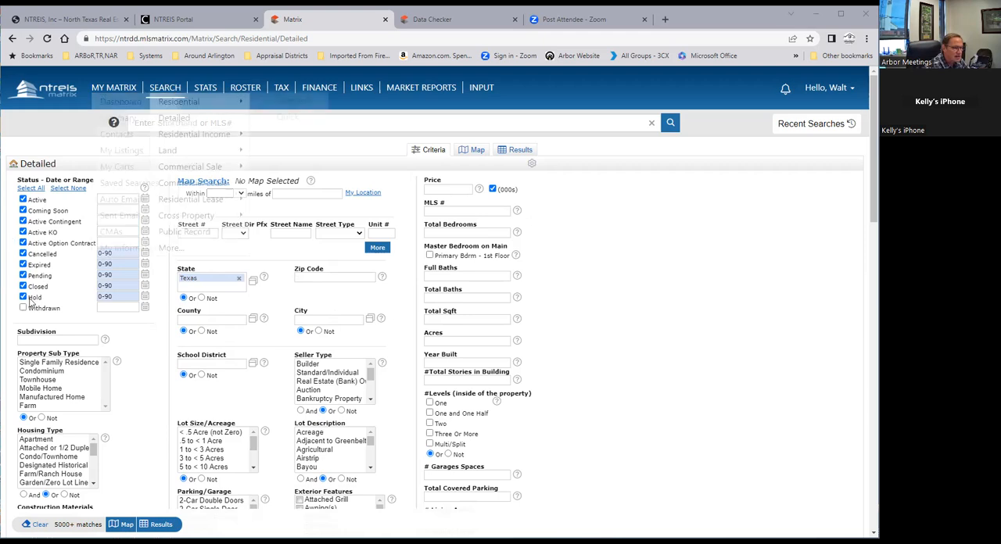
Set the Zip Code to 76016 and Year Built to 2000 in the Detailed search and show the matching listings
{"action": "left_click", "coordinate": [333, 278]}
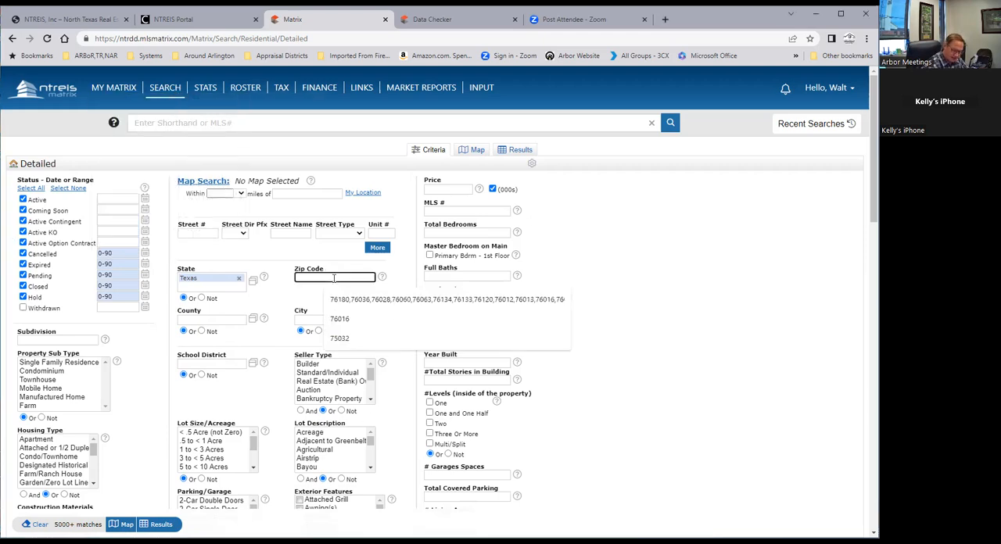
{"action": "type", "text": "7"}
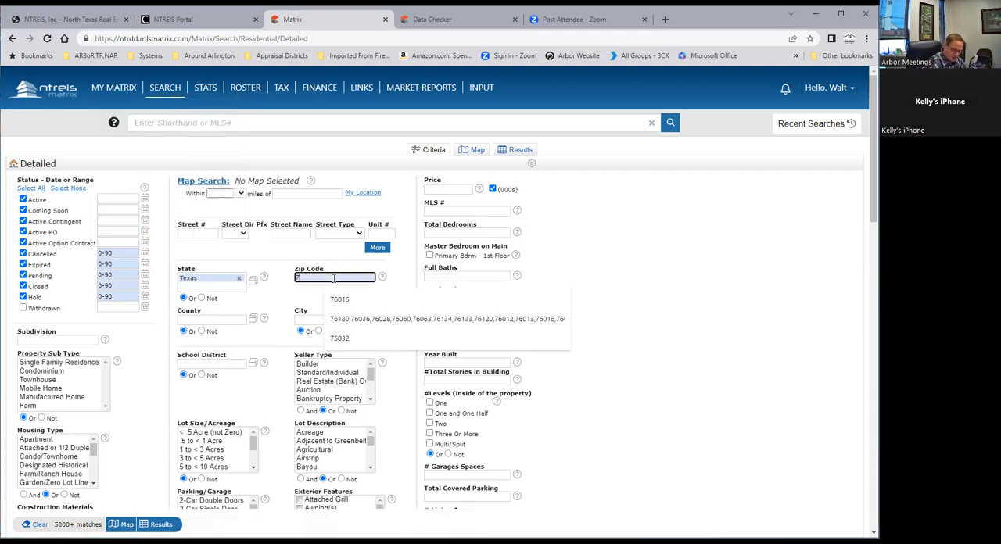
{"action": "type", "text": "601"}
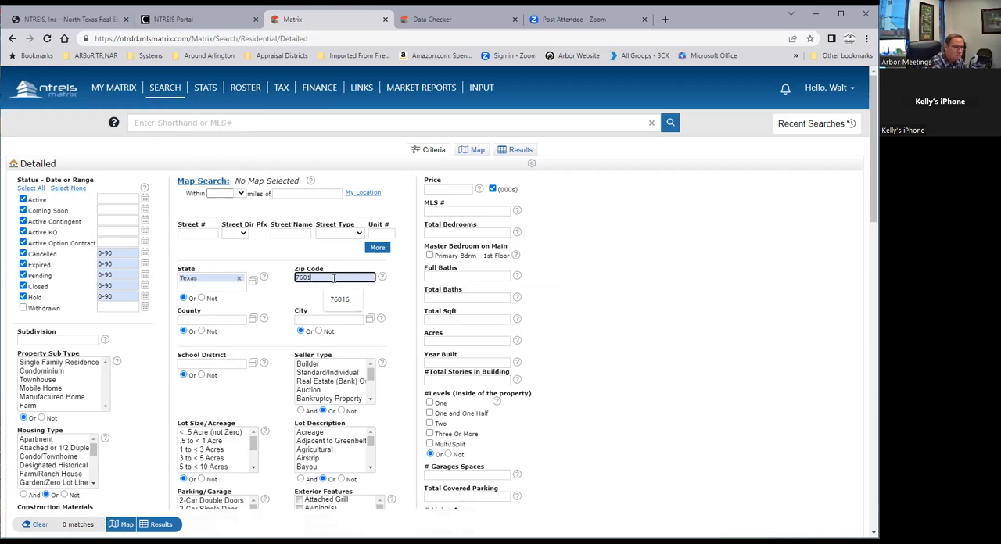
{"action": "type", "text": "6"}
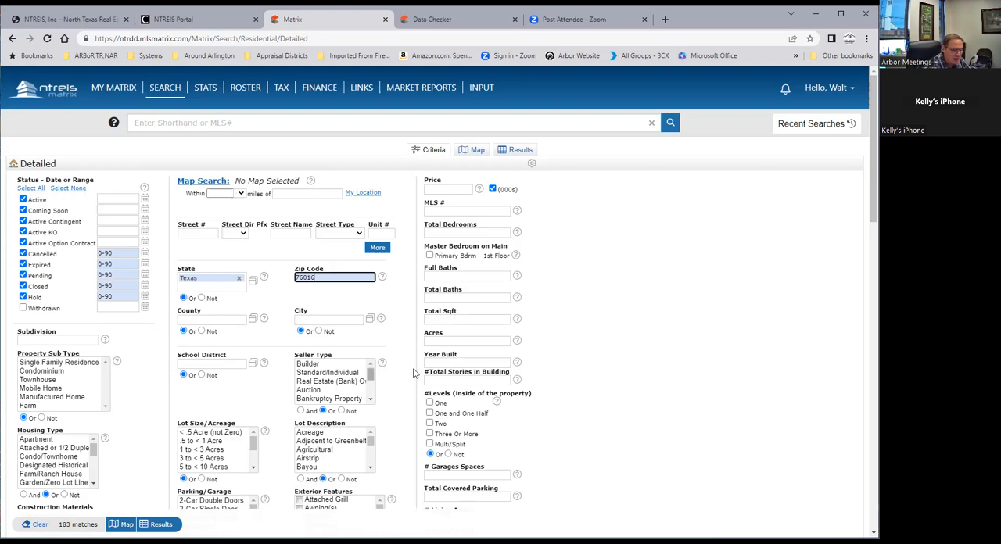
{"action": "left_click", "coordinate": [440, 362]}
{"action": "type", "text": "200"}
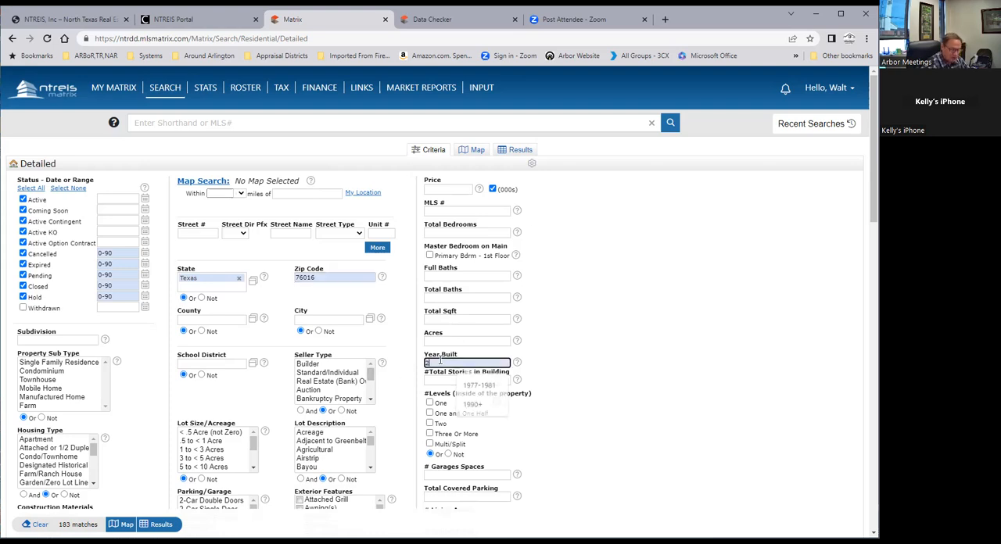
{"action": "type", "text": "0"}
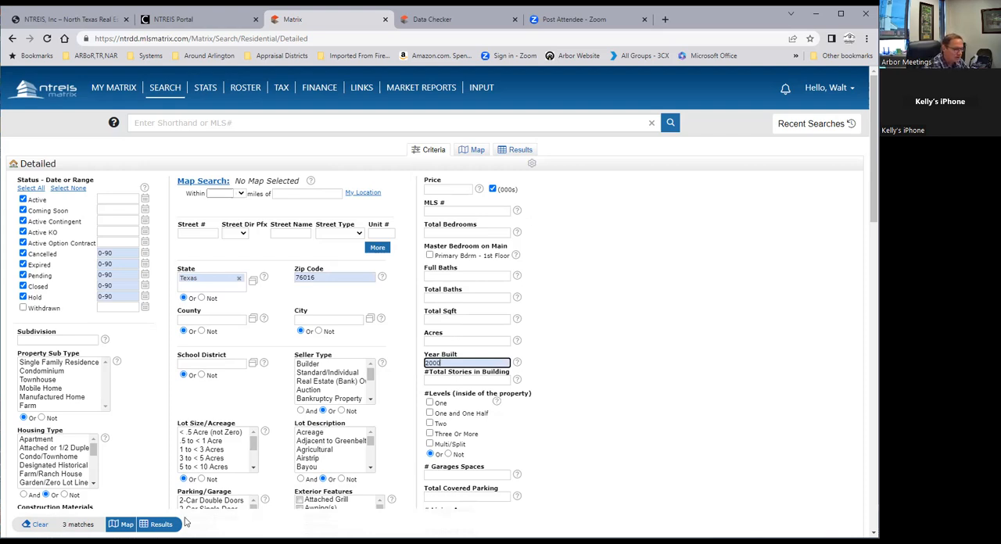
{"action": "left_click", "coordinate": [161, 525]}
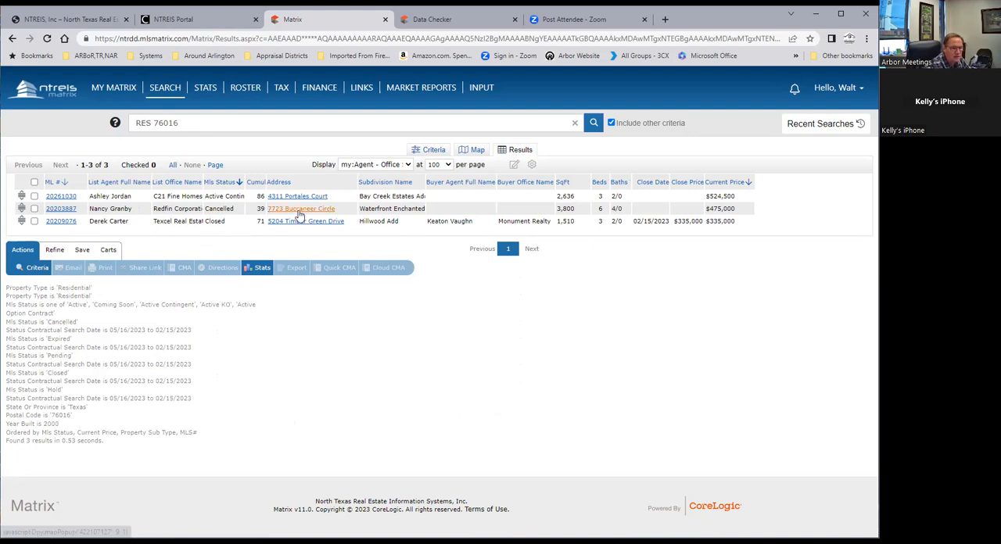
Open the first listing in the results and examine its full details through the rooms and general information
{"action": "left_click", "coordinate": [60, 197]}
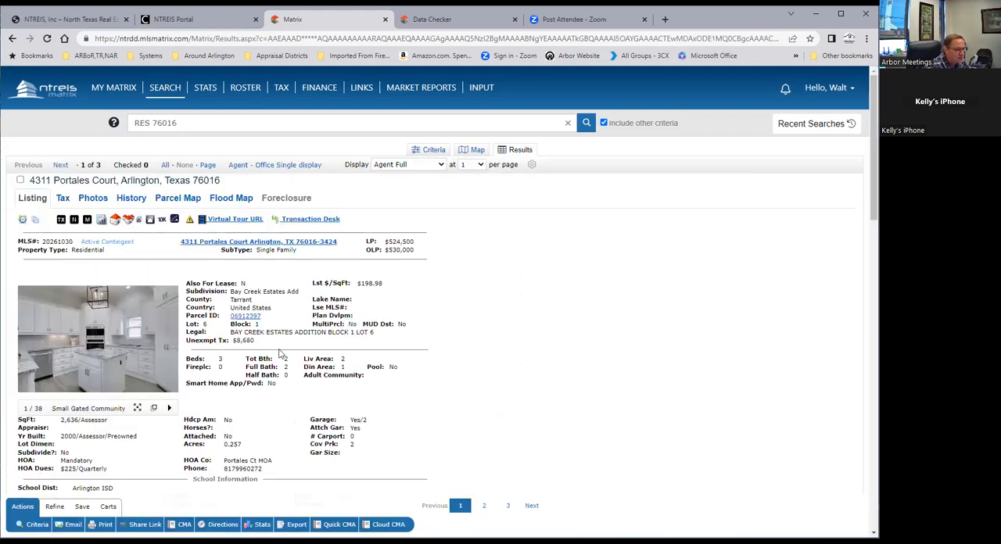
{"action": "scroll", "coordinate": [242, 325], "scroll_direction": "down", "scroll_amount": 2}
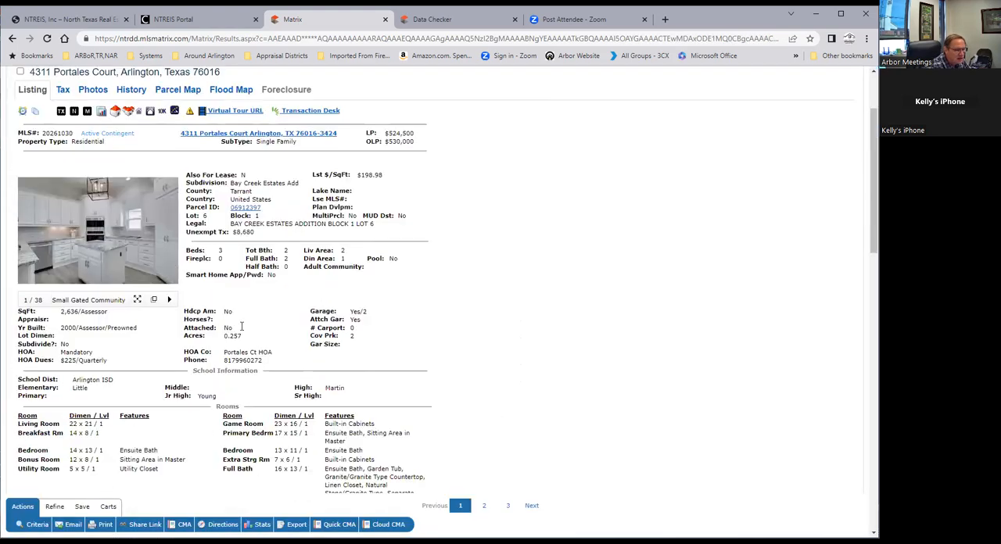
{"action": "scroll", "coordinate": [242, 329], "scroll_direction": "down", "scroll_amount": 3}
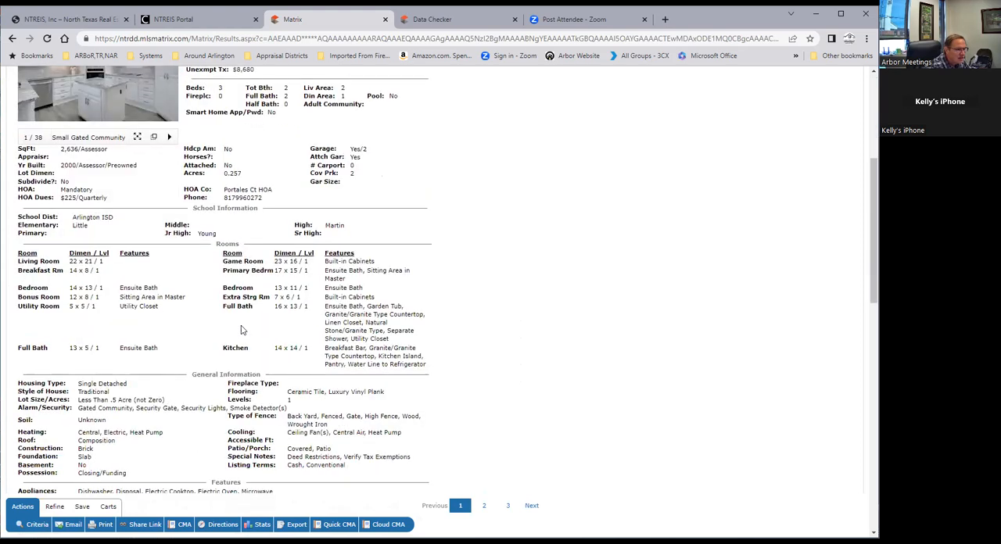
{"action": "scroll", "coordinate": [242, 329], "scroll_direction": "up", "scroll_amount": 5}
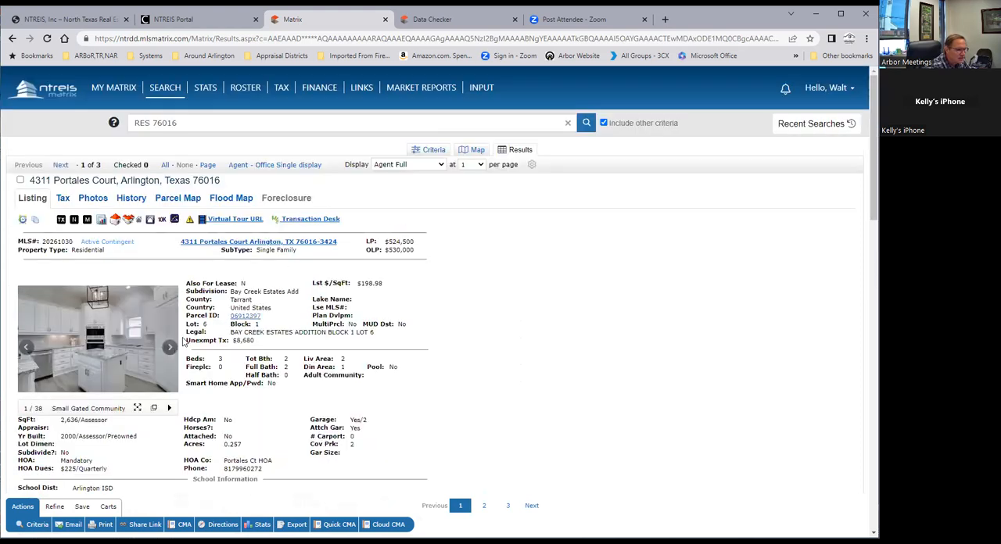
Page through the listing's photos up to the tenth and move on to the second listing in the results
{"action": "left_click", "coordinate": [169, 346]}
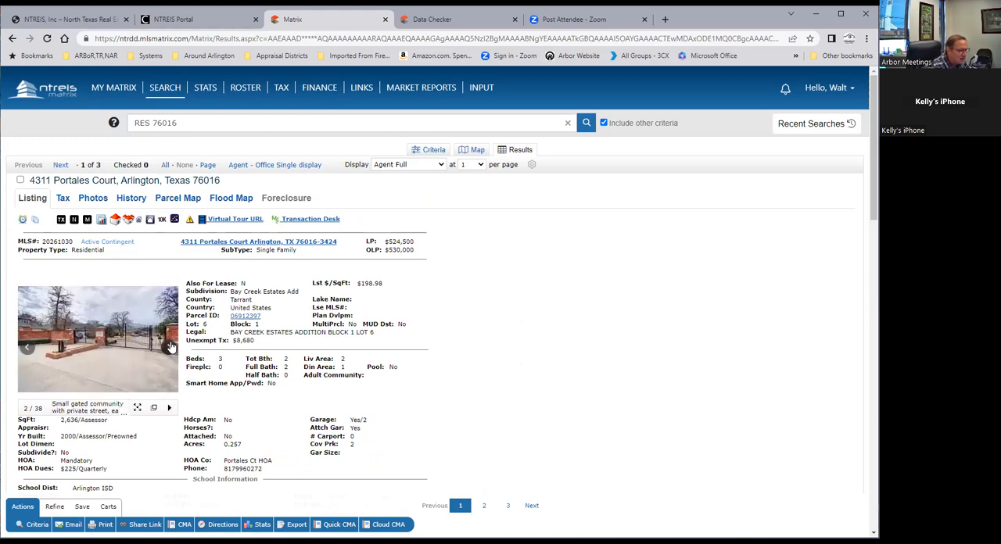
{"action": "left_click", "coordinate": [170, 346]}
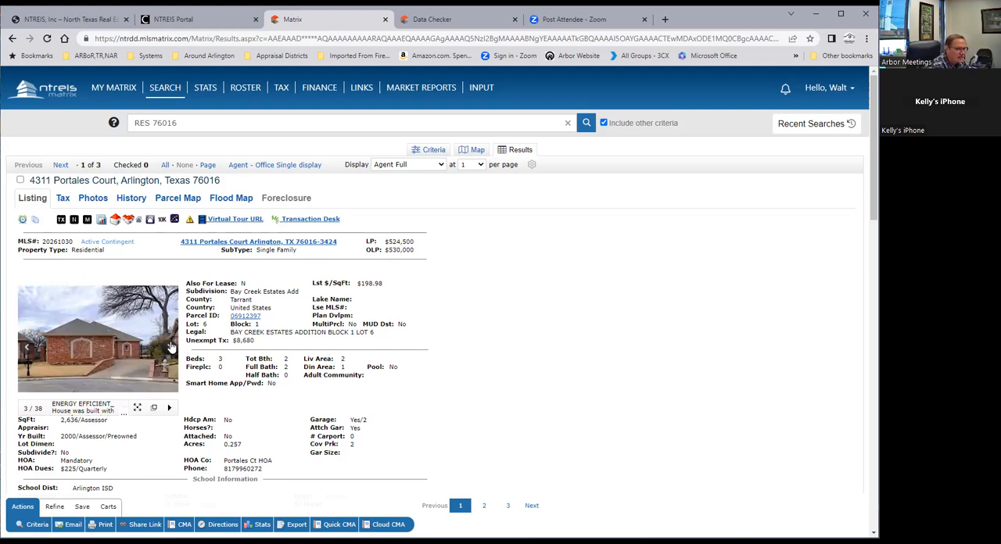
{"action": "left_click", "coordinate": [170, 346]}
{"action": "left_click", "coordinate": [170, 346]}
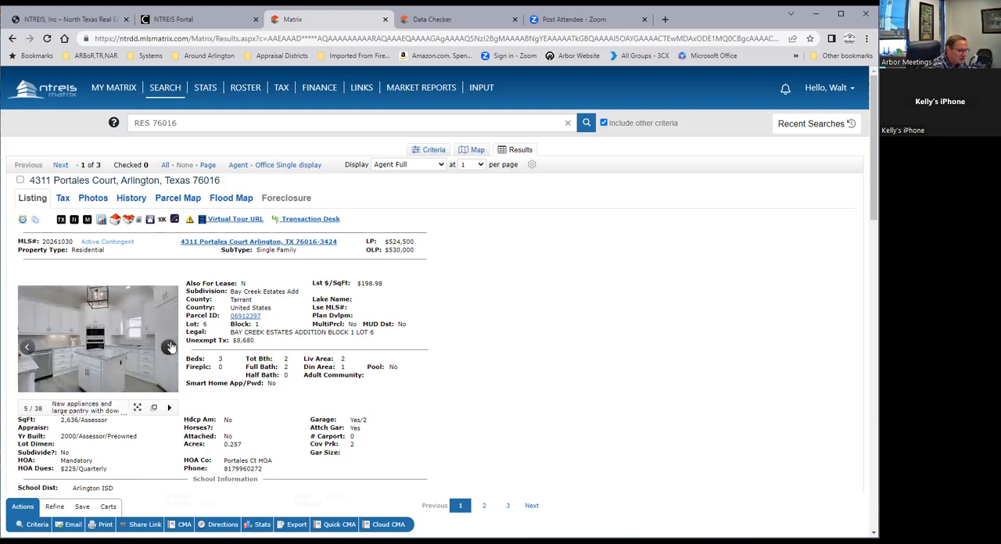
{"action": "left_click", "coordinate": [171, 347]}
{"action": "left_click", "coordinate": [171, 346]}
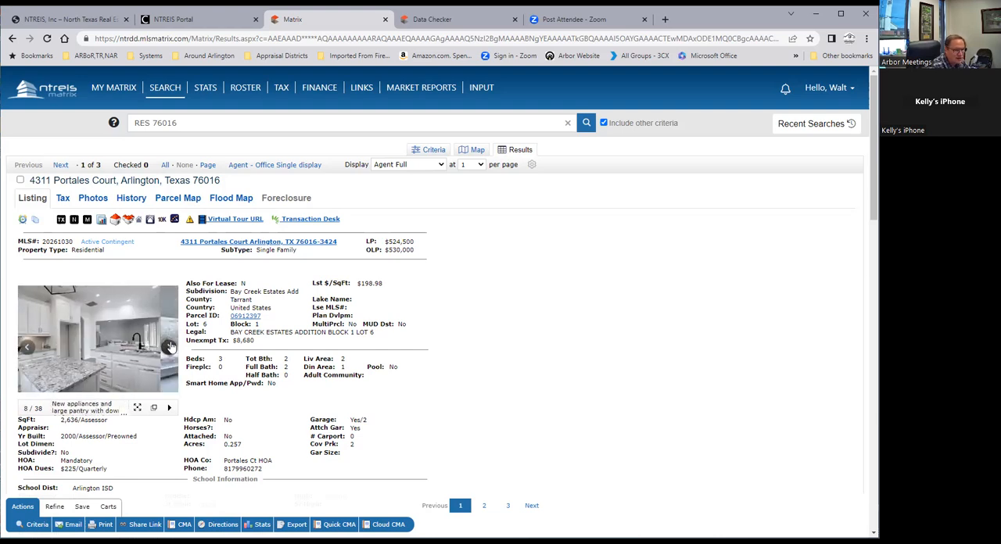
{"action": "left_click", "coordinate": [170, 346]}
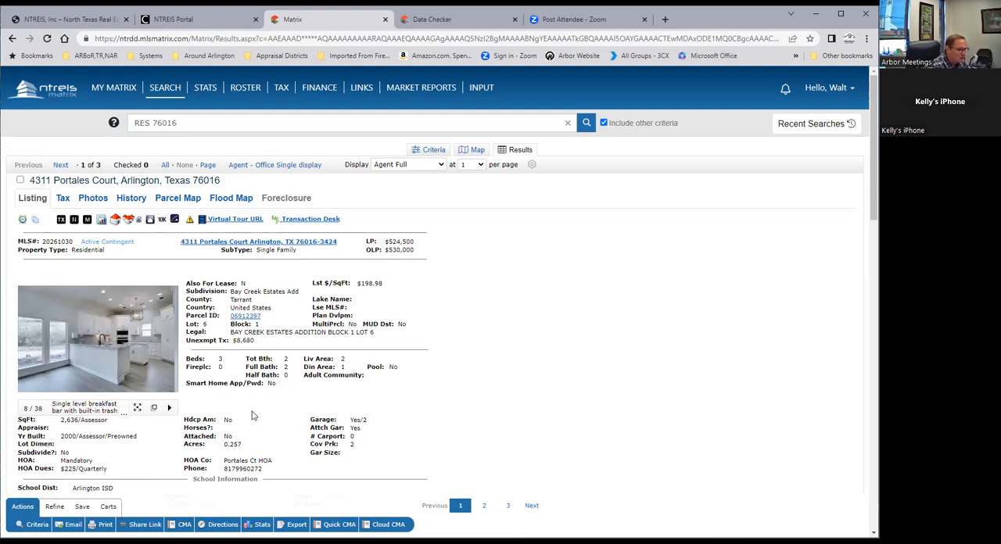
{"action": "left_click", "coordinate": [168, 346]}
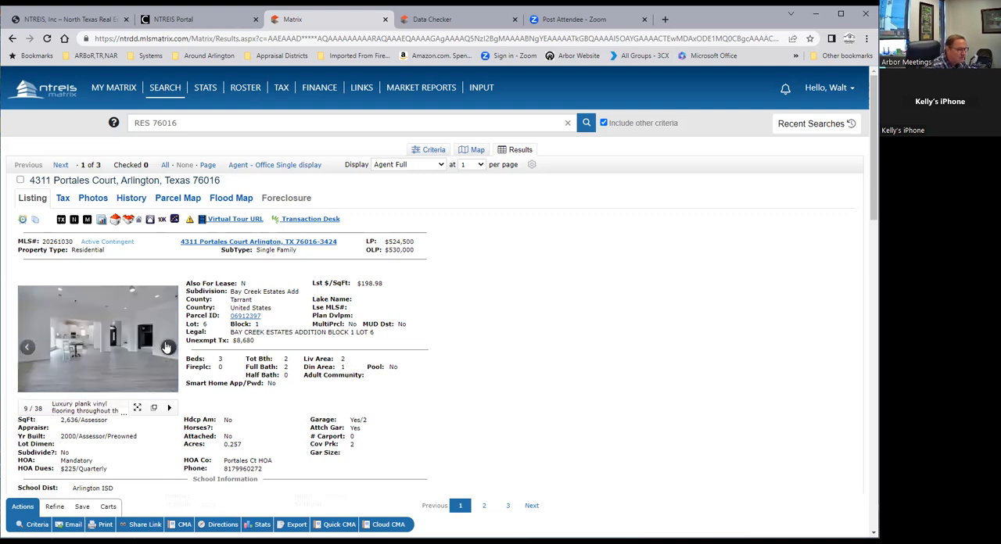
{"action": "left_click", "coordinate": [112, 315]}
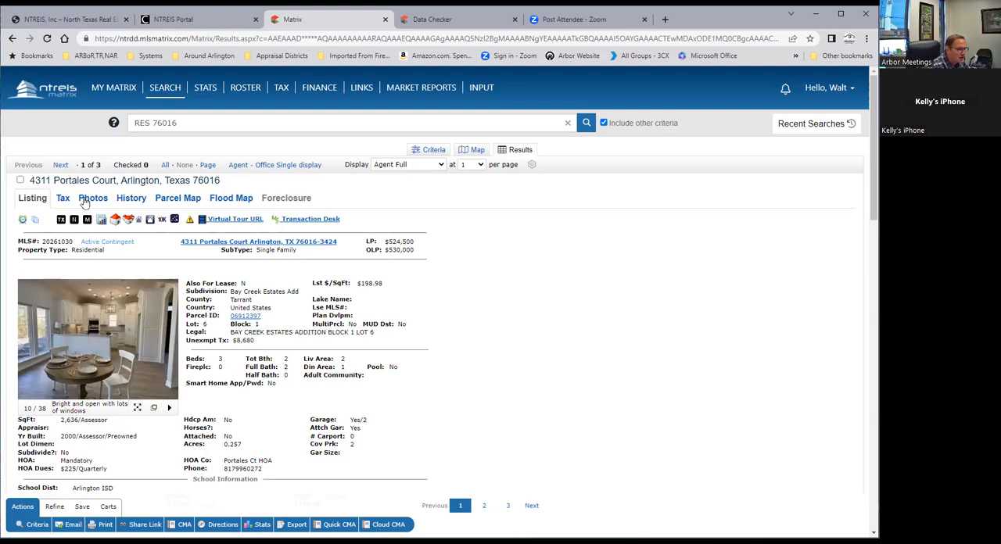
{"action": "left_click", "coordinate": [61, 165]}
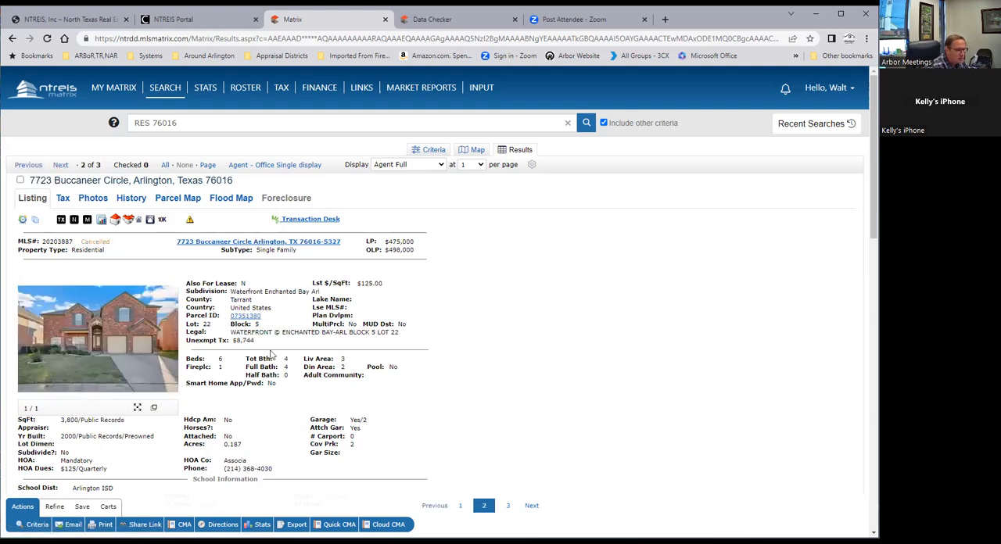
Examine the second listing's full details from the room information down to the agent and showing information
{"action": "scroll", "coordinate": [289, 341], "scroll_direction": "down", "scroll_amount": 2}
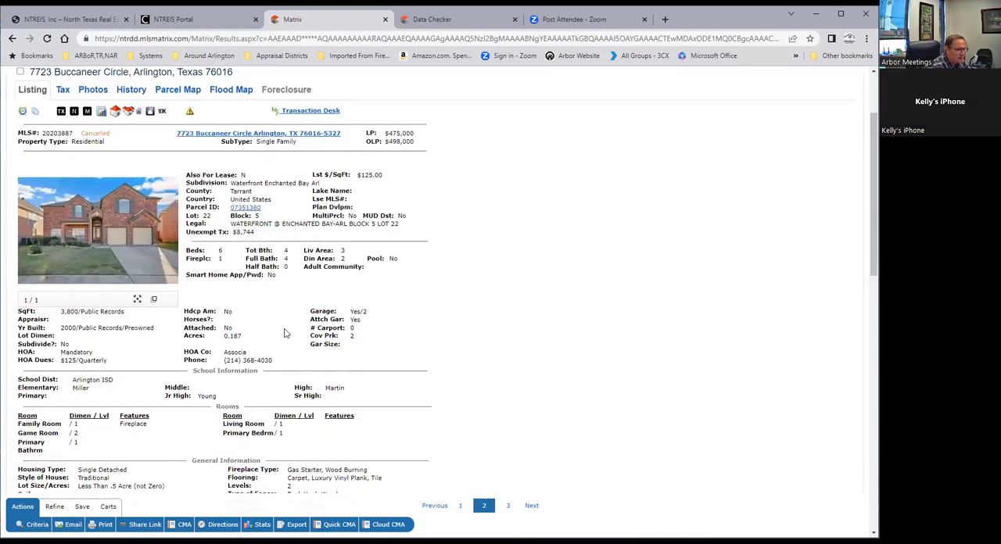
{"action": "scroll", "coordinate": [213, 312], "scroll_direction": "down", "scroll_amount": 9}
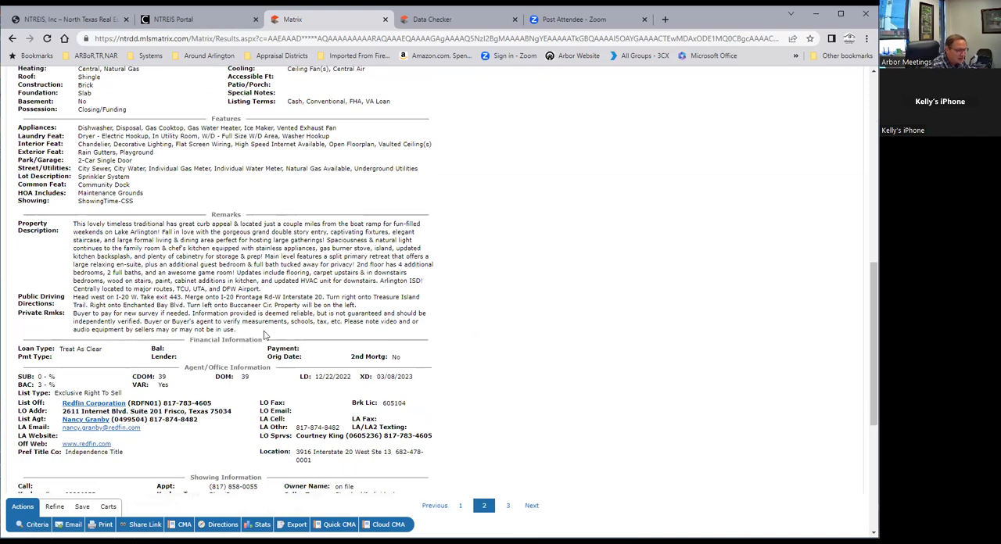
{"action": "scroll", "coordinate": [266, 324], "scroll_direction": "down", "scroll_amount": 1}
{"action": "scroll", "coordinate": [266, 324], "scroll_direction": "down", "scroll_amount": 3}
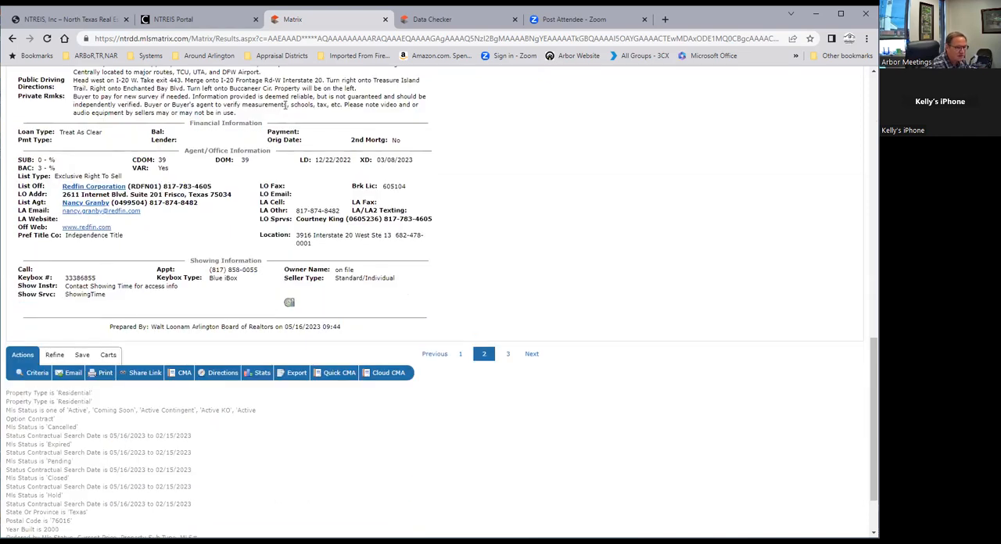
{"action": "scroll", "coordinate": [312, 247], "scroll_direction": "up", "scroll_amount": 15}
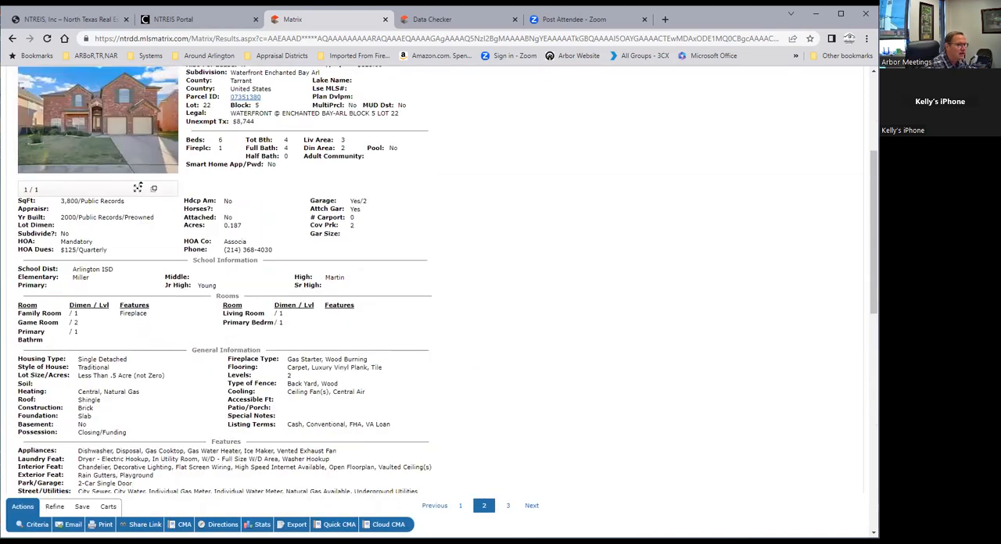
{"action": "scroll", "coordinate": [95, 252], "scroll_direction": "up", "scroll_amount": 1}
Open the third listing in the results and examine its details down to the sold information
{"action": "left_click", "coordinate": [61, 166]}
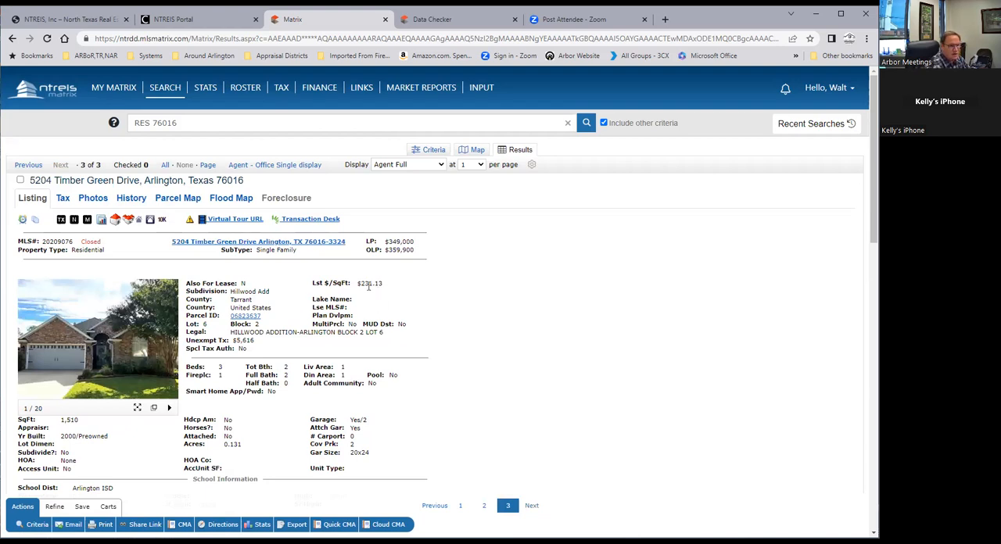
{"action": "scroll", "coordinate": [369, 286], "scroll_direction": "down", "scroll_amount": 8}
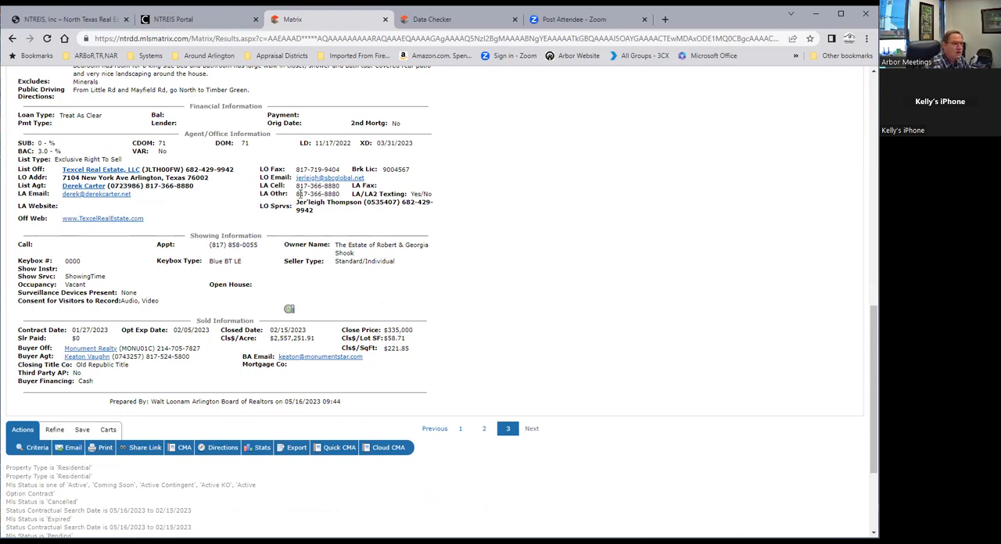
{"action": "scroll", "coordinate": [290, 309], "scroll_direction": "up", "scroll_amount": 10}
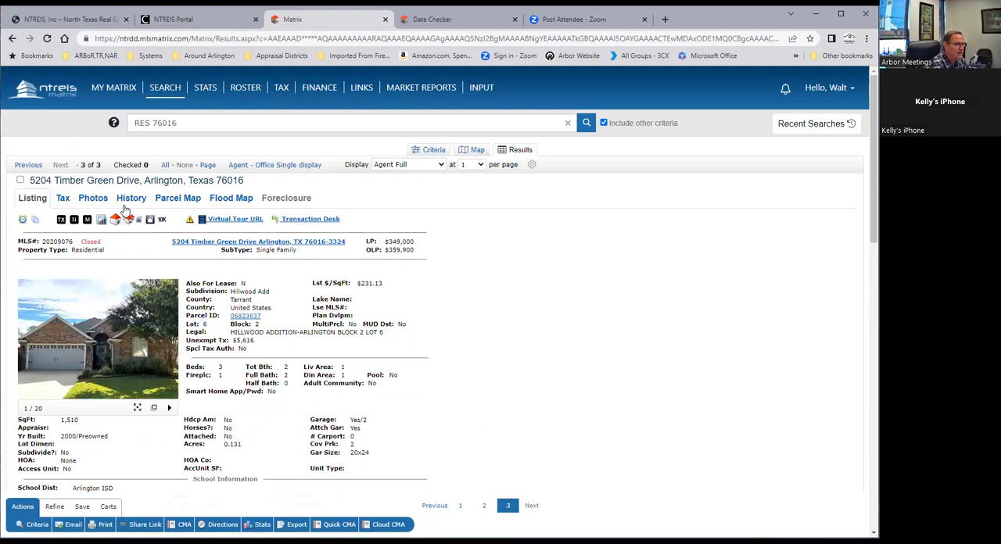
Set Year Built to 2000+ in the Detailed search criteria and show the matching listings on the map
{"action": "left_click", "coordinate": [433, 152]}
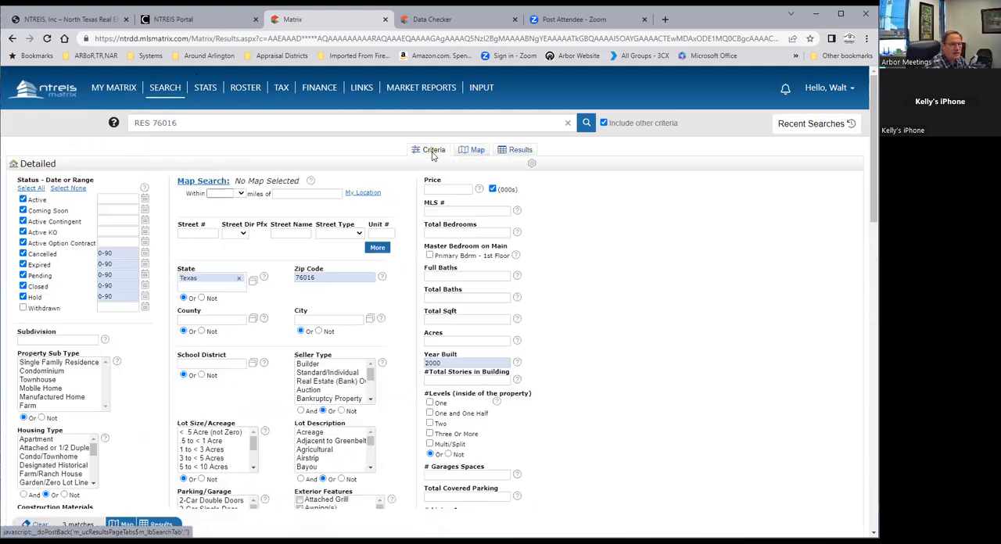
{"action": "double_click", "coordinate": [453, 362]}
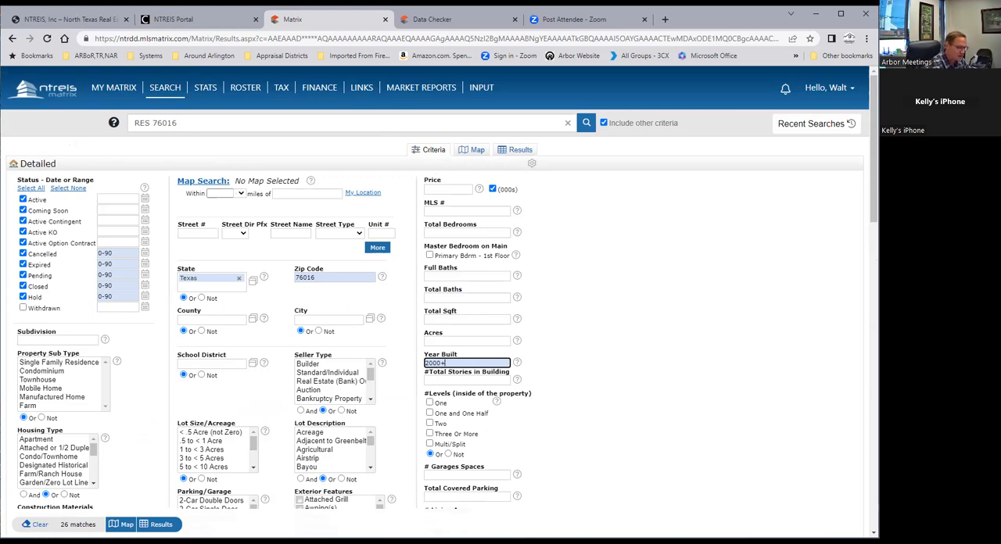
{"action": "left_click", "coordinate": [161, 526]}
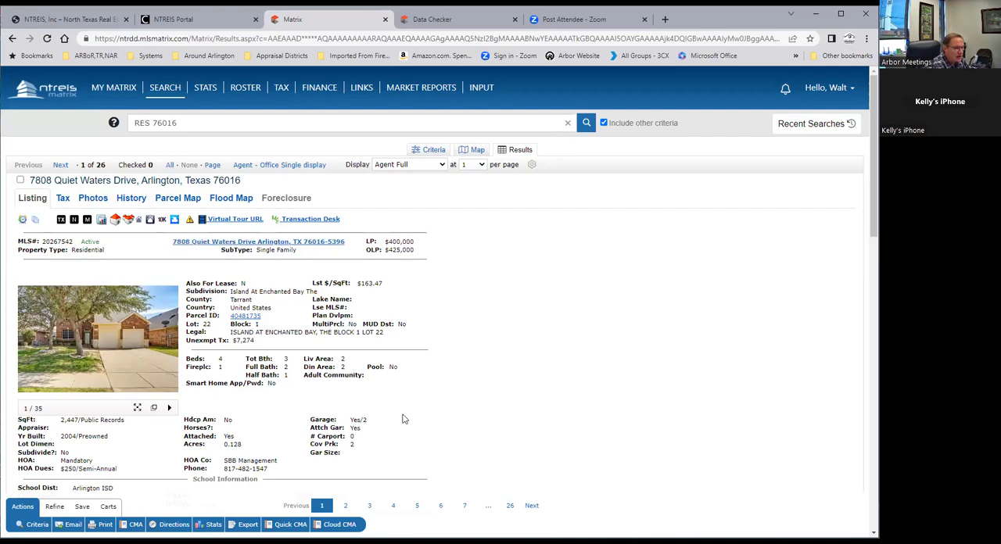
{"action": "left_click", "coordinate": [472, 150]}
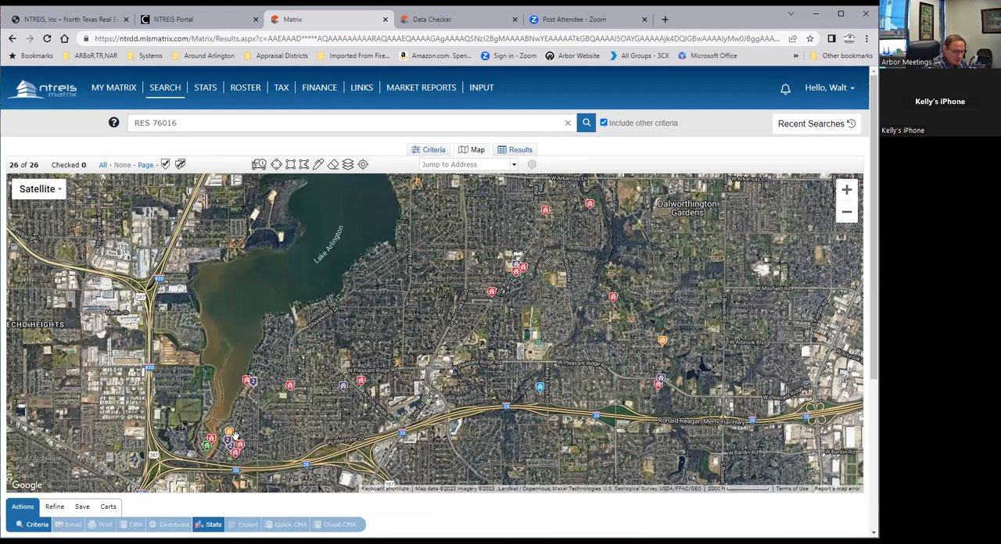
{"action": "mouse_move", "coordinate": [591, 209]}
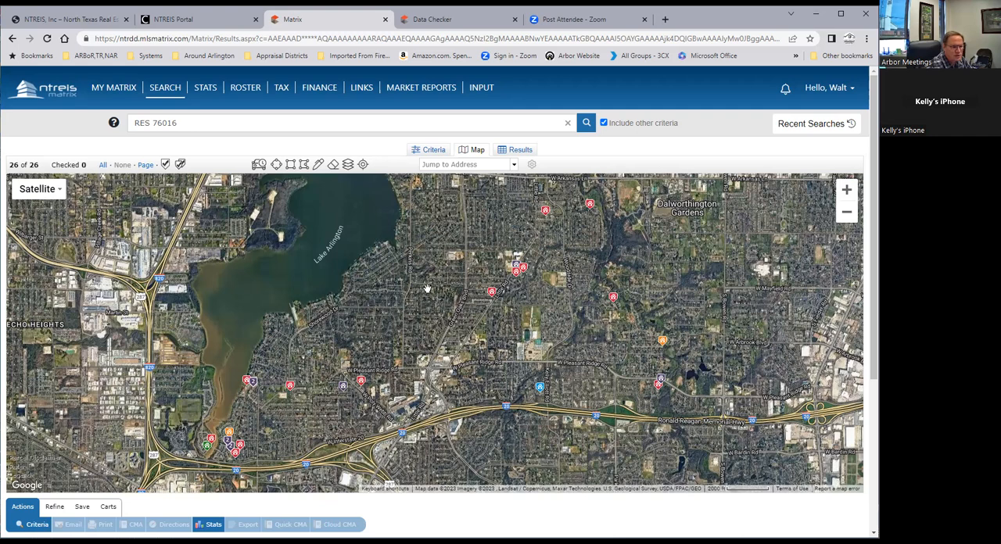
Examine the form for a new saved search and the favorite searches on My Matrix, and cancel the form
{"action": "left_click", "coordinate": [82, 507]}
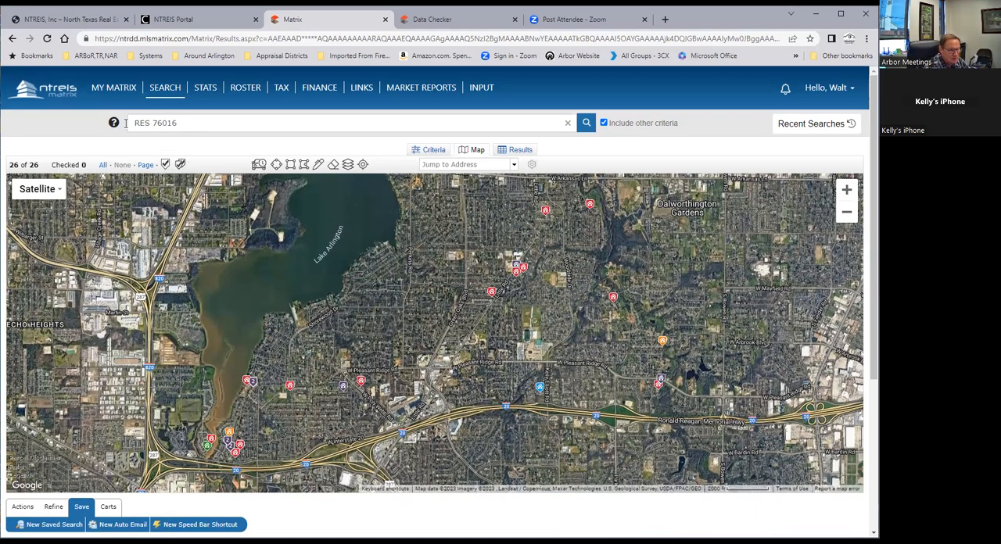
{"action": "left_click_drag", "start_coordinate": [186, 122], "coordinate": [130, 123]}
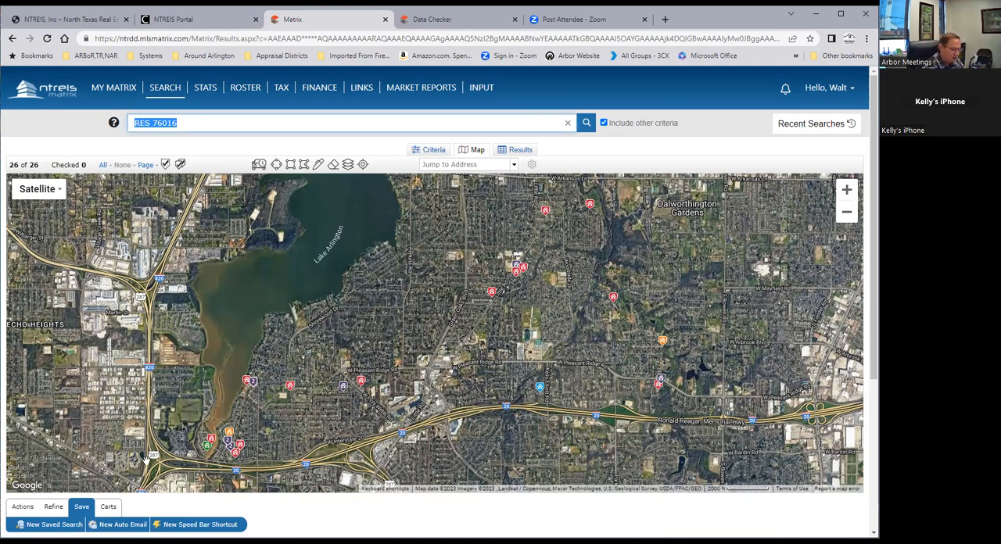
{"action": "left_click", "coordinate": [48, 525]}
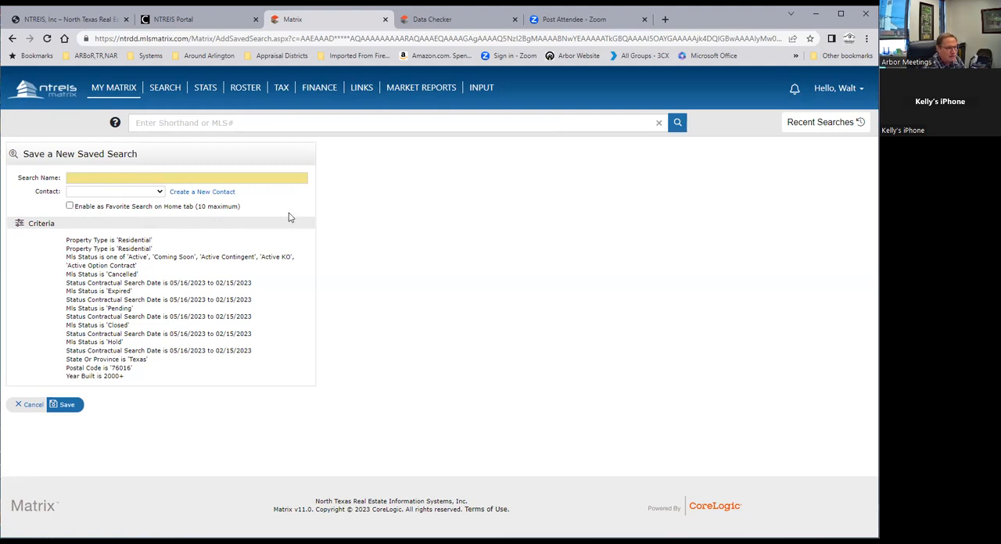
{"action": "left_click", "coordinate": [115, 88]}
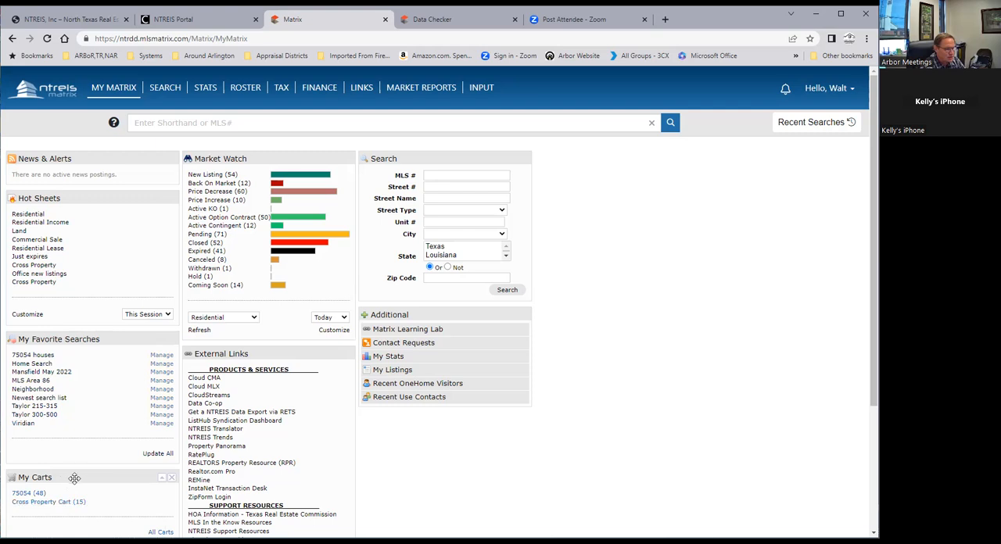
{"action": "left_click", "coordinate": [14, 38]}
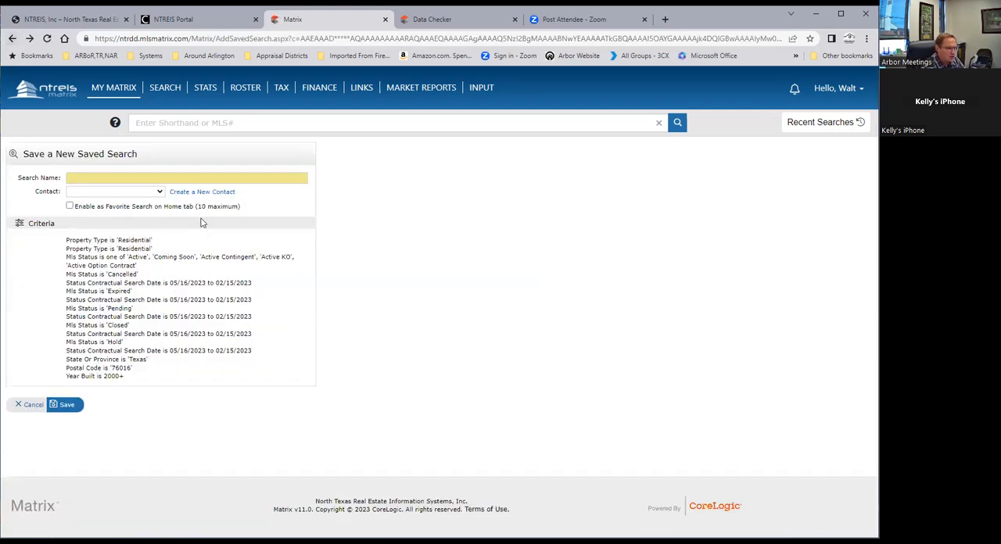
{"action": "left_click", "coordinate": [45, 412]}
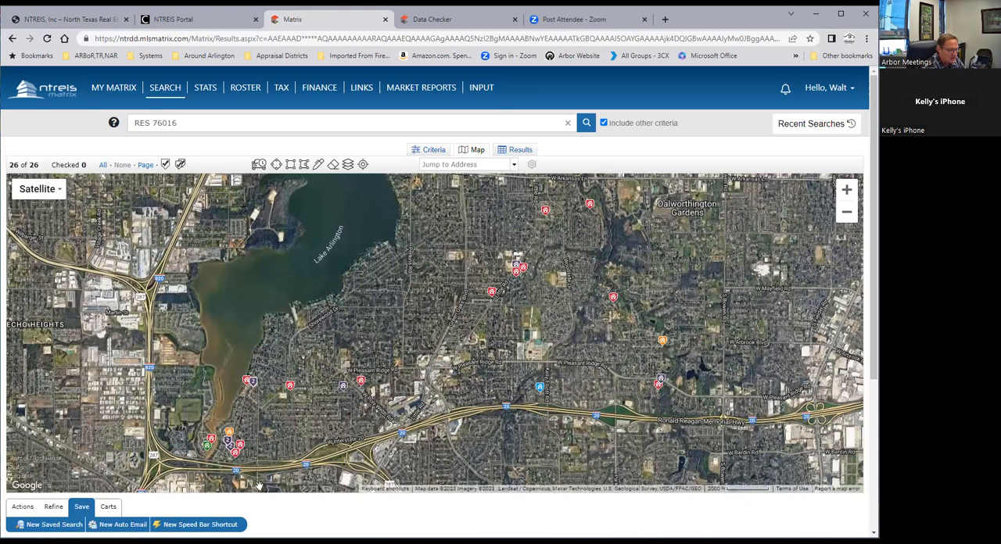
Save the search as a new Speed Bar shortcut named /Lake with the description "zip code 76016 Built 2000+"
{"action": "left_click", "coordinate": [199, 525]}
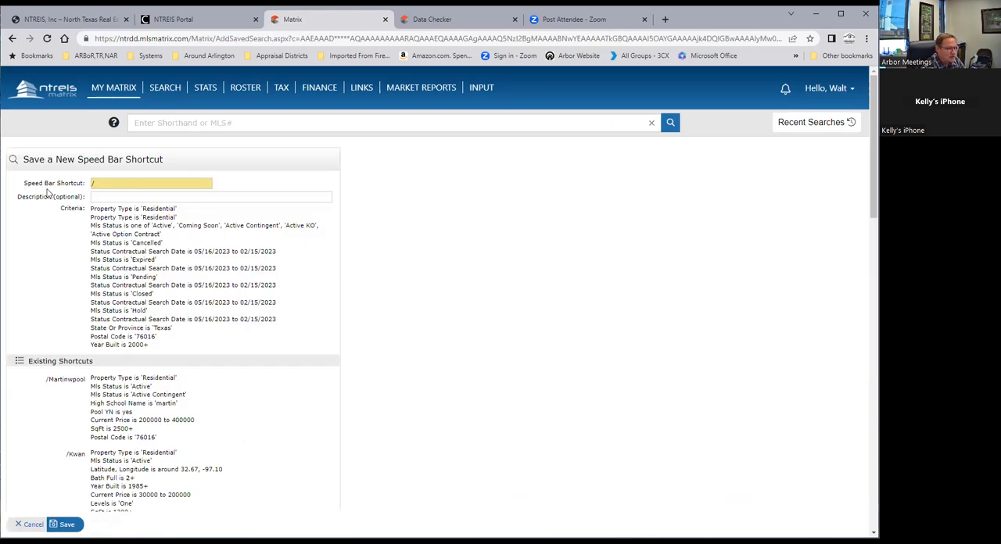
{"action": "left_click", "coordinate": [104, 183]}
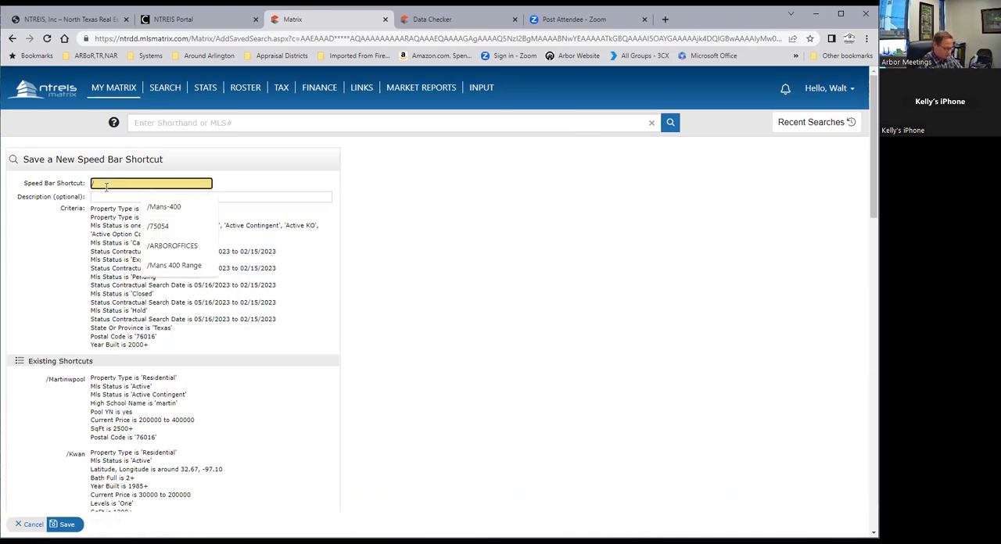
{"action": "type", "text": "Lake"}
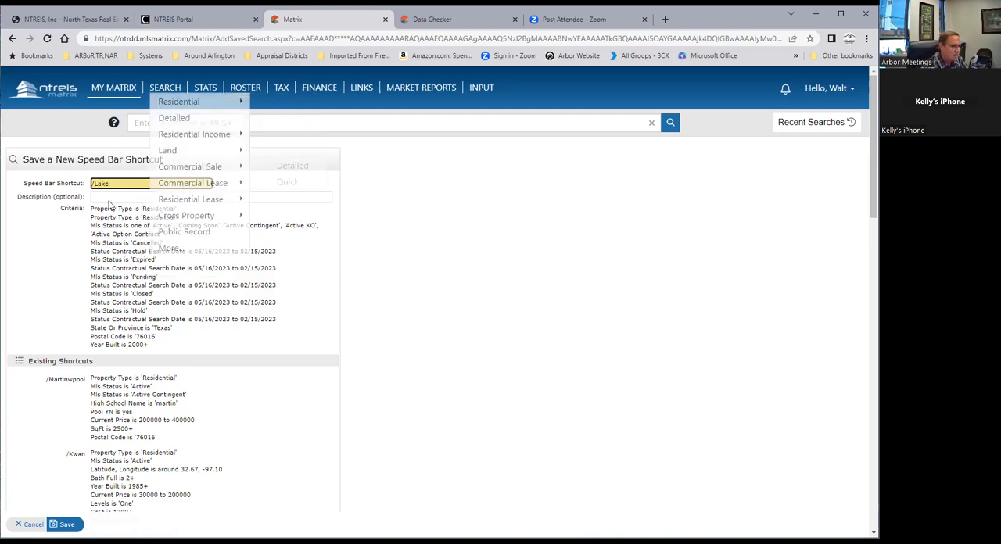
{"action": "left_click", "coordinate": [106, 196]}
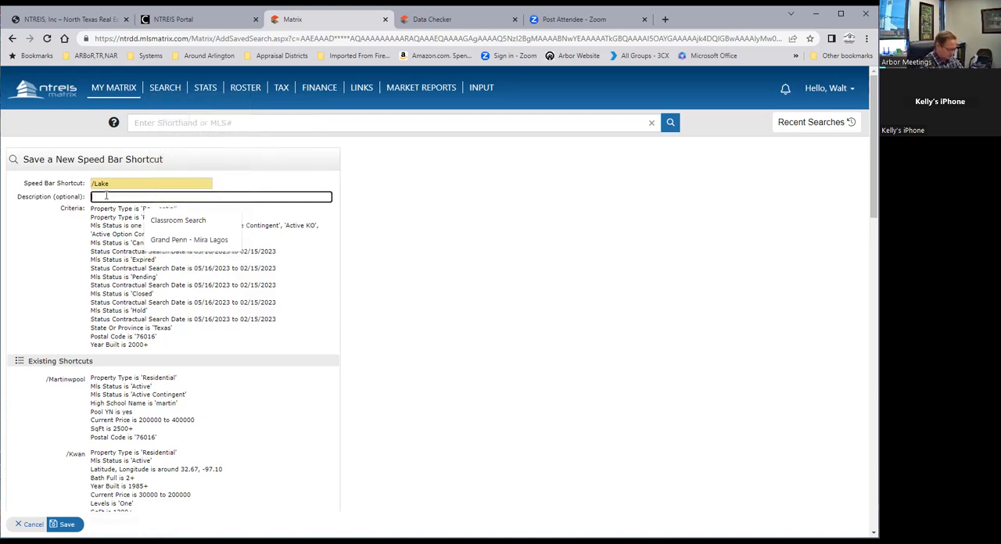
{"action": "type", "text": "e 76016 Built 2000+"}
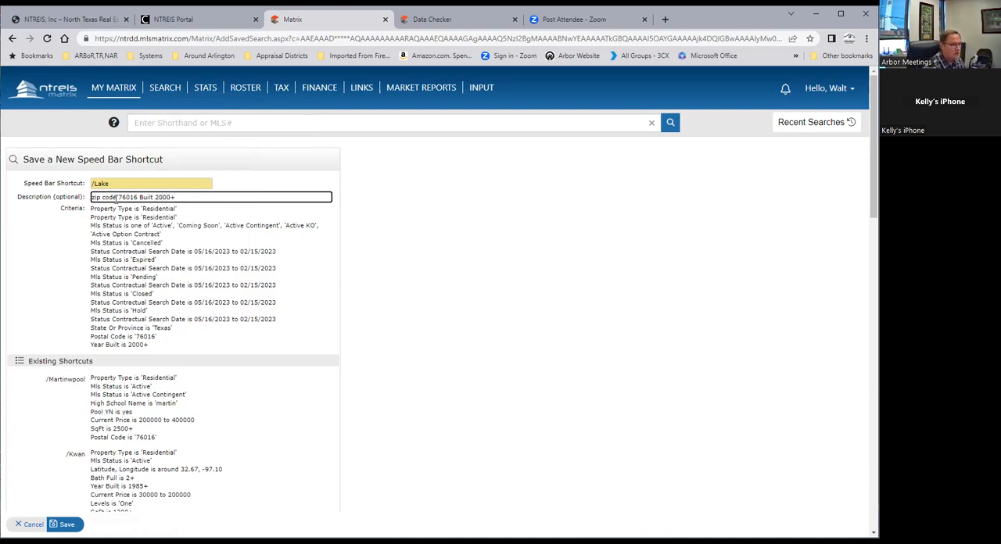
{"action": "left_click", "coordinate": [70, 525]}
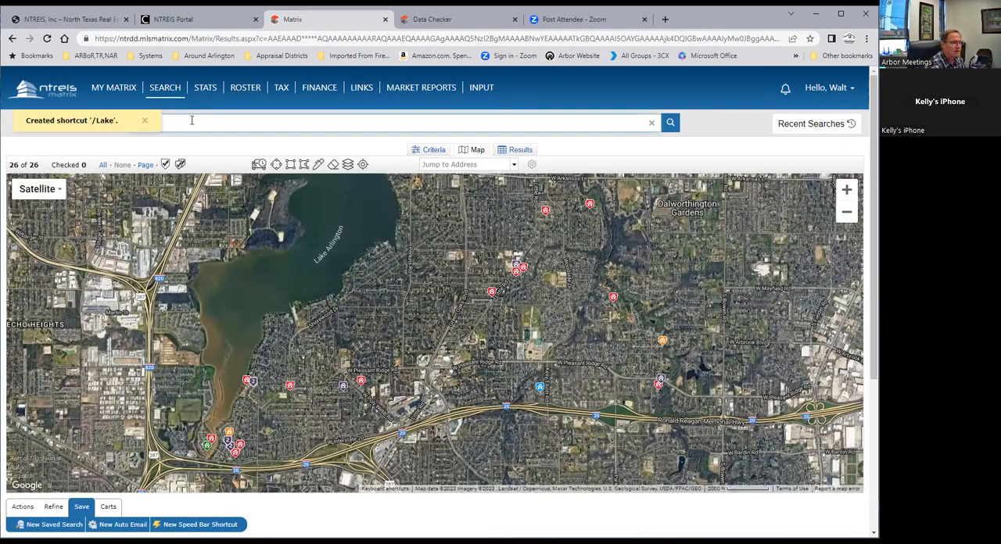
Run the /lake shortcut in the speed bar from the Market Reports page and examine the resulting listings
{"action": "left_click", "coordinate": [103, 89]}
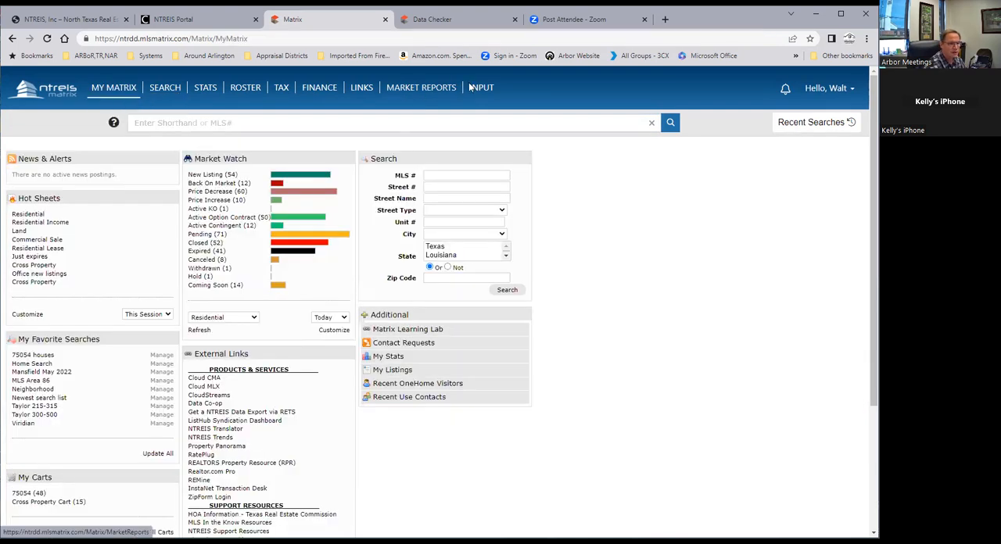
{"action": "left_click", "coordinate": [436, 91]}
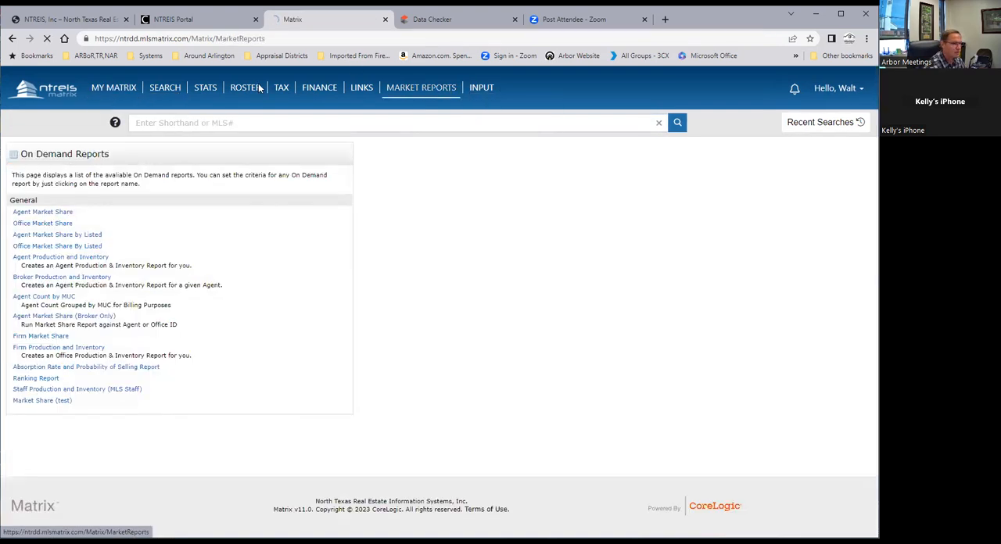
{"action": "left_click", "coordinate": [208, 125]}
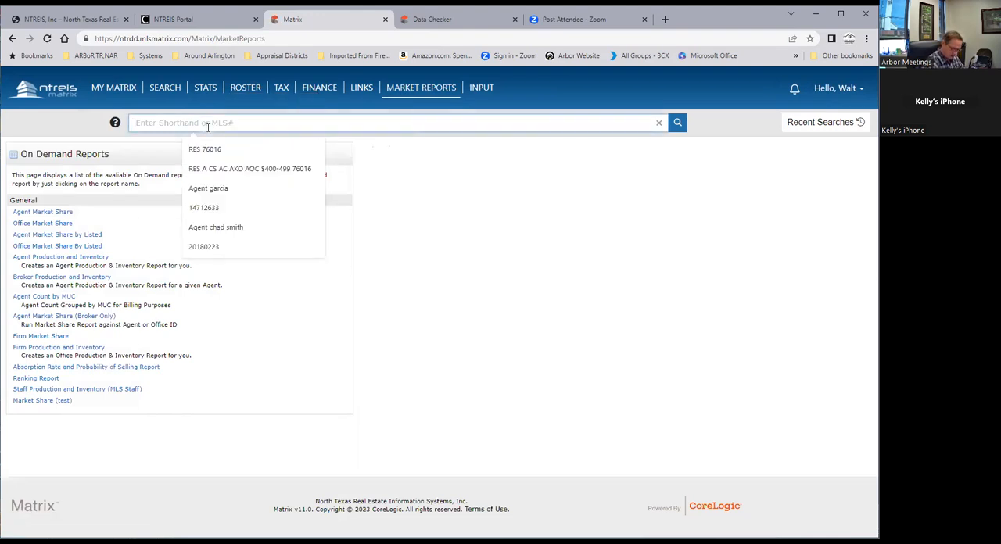
{"action": "type", "text": "/lake"}
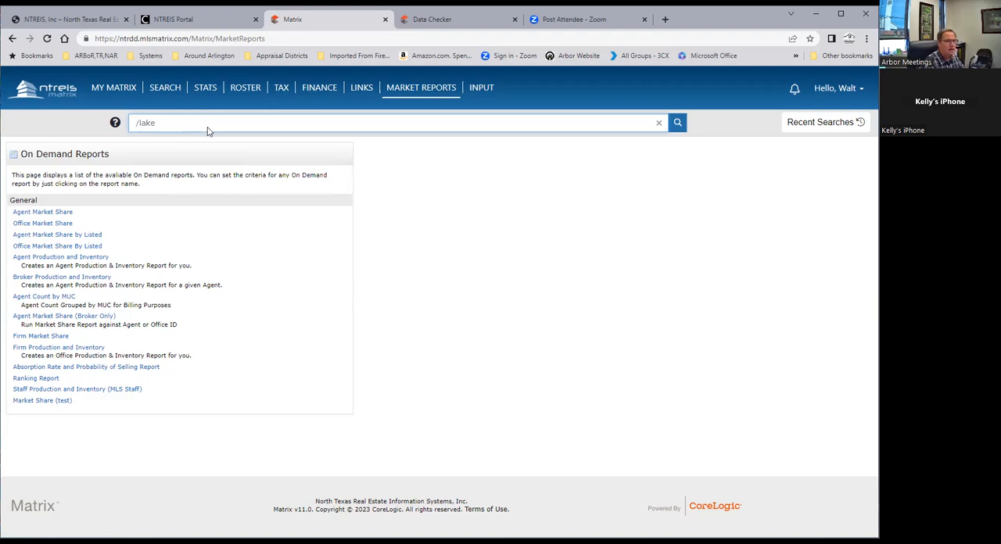
{"action": "key", "text": "Return"}
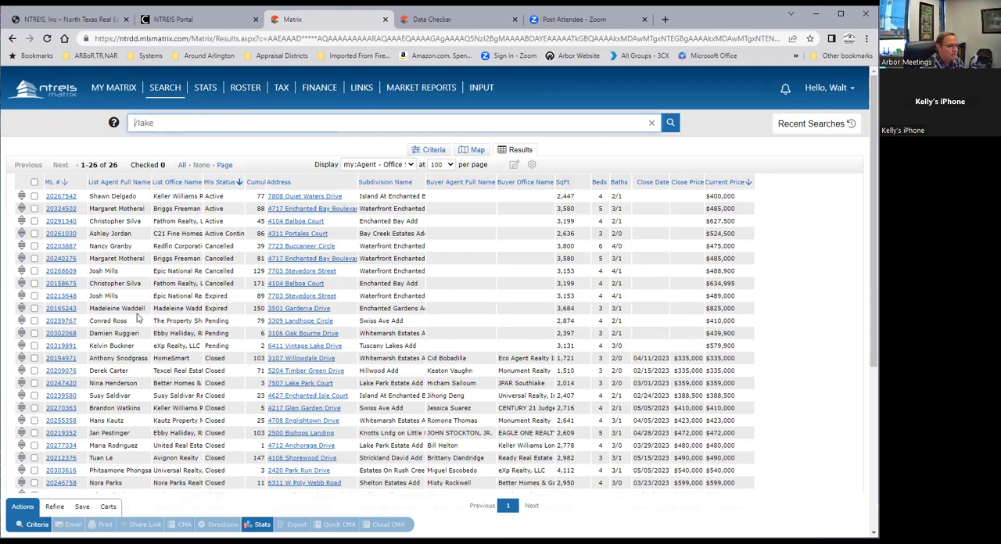
{"action": "scroll", "coordinate": [148, 391], "scroll_direction": "down", "scroll_amount": 2}
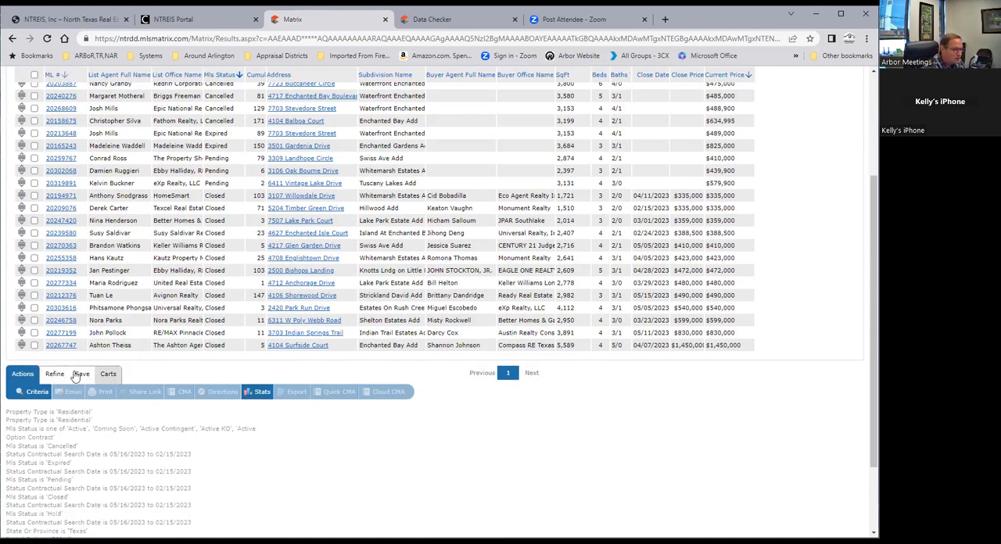
Return to the map results of the saved 76016 search and start a new Auto Email from them
{"action": "left_click", "coordinate": [14, 39]}
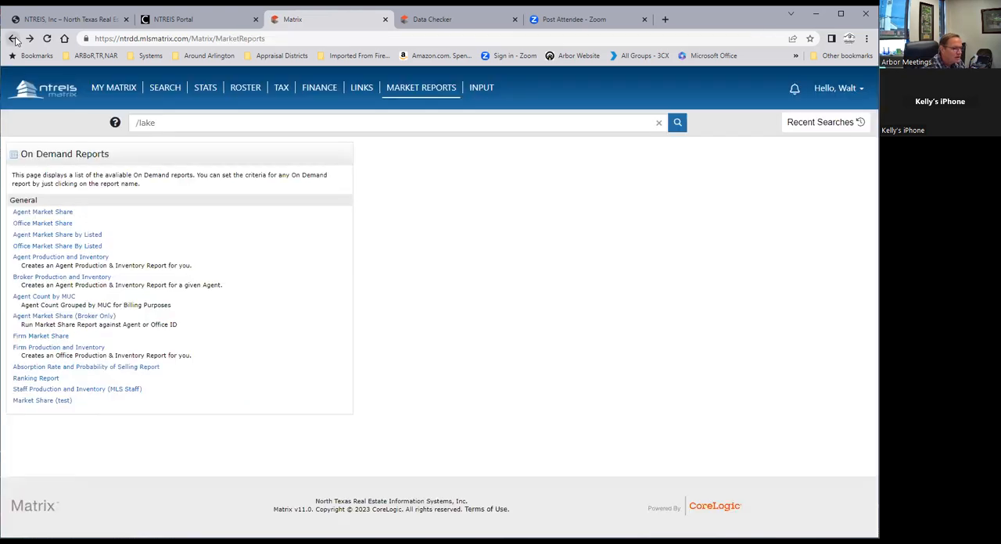
{"action": "left_click", "coordinate": [13, 38]}
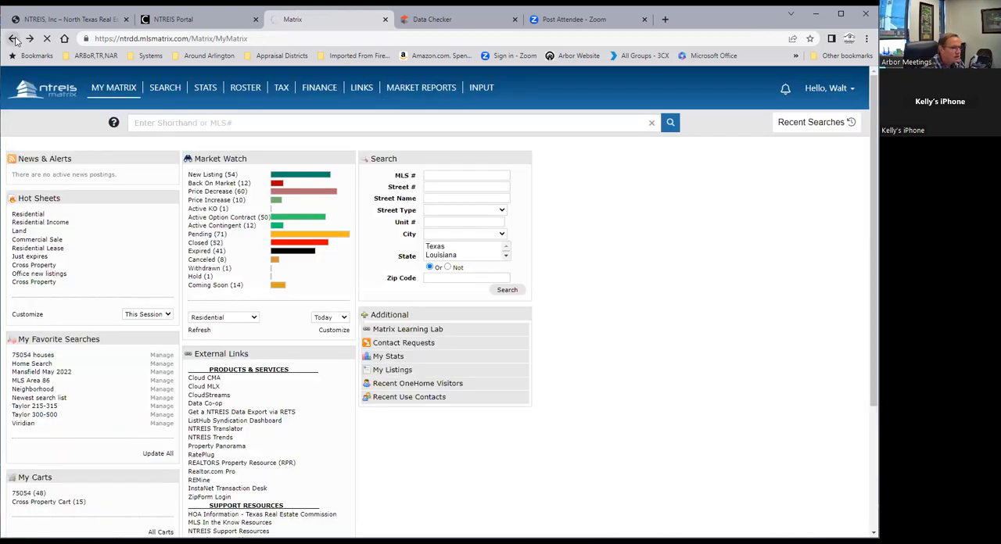
{"action": "left_click", "coordinate": [14, 38]}
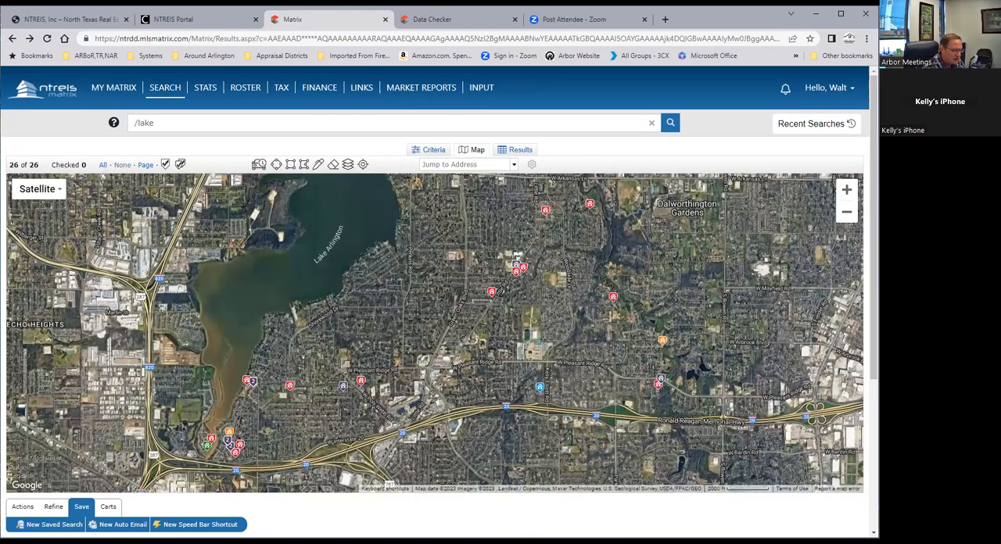
{"action": "left_click", "coordinate": [123, 524]}
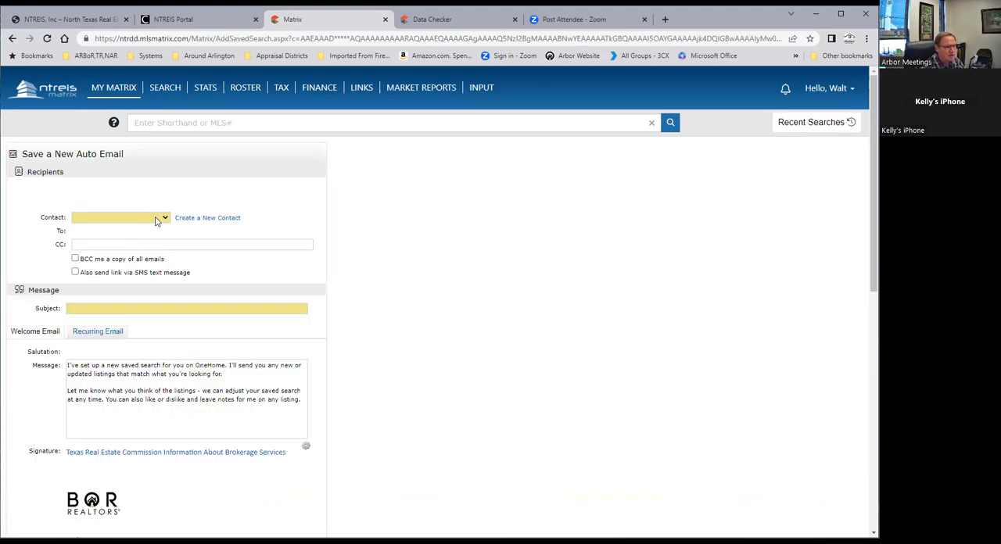
Examine the list of existing contacts and the form for creating a new contact, and cancel the form
{"action": "left_click", "coordinate": [133, 221]}
{"action": "mouse_move", "coordinate": [166, 240]}
{"action": "left_mouse_down"}
{"action": "mouse_move", "coordinate": [169, 332]}
{"action": "mouse_move", "coordinate": [188, 296]}
{"action": "mouse_move", "coordinate": [174, 226]}
{"action": "left_mouse_up"}
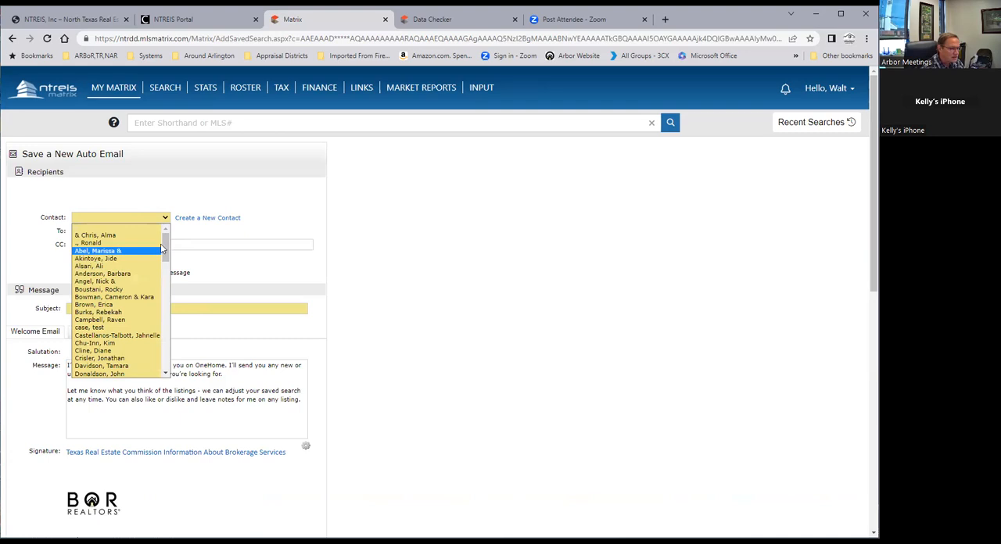
{"action": "left_click_drag", "start_coordinate": [165, 244], "coordinate": [163, 294]}
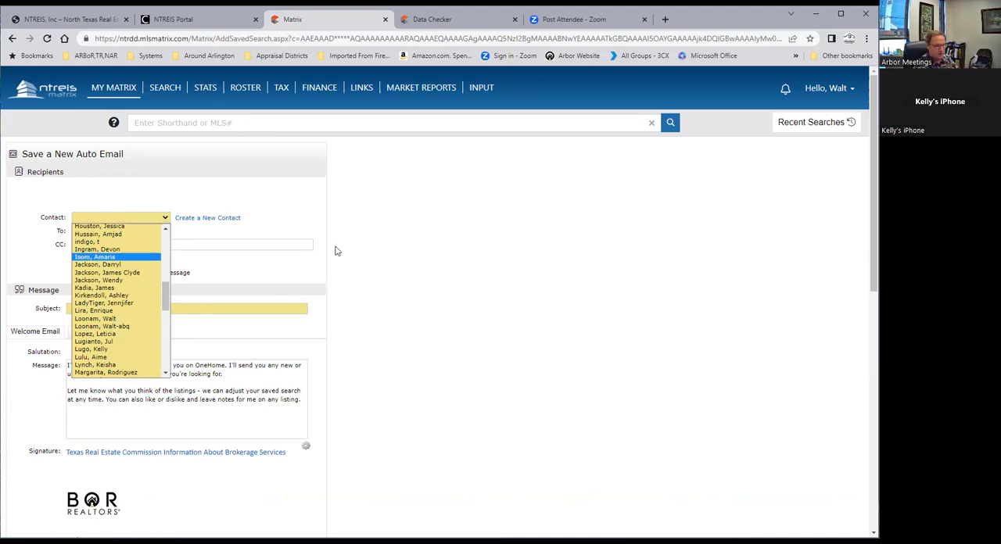
{"action": "left_click", "coordinate": [305, 200]}
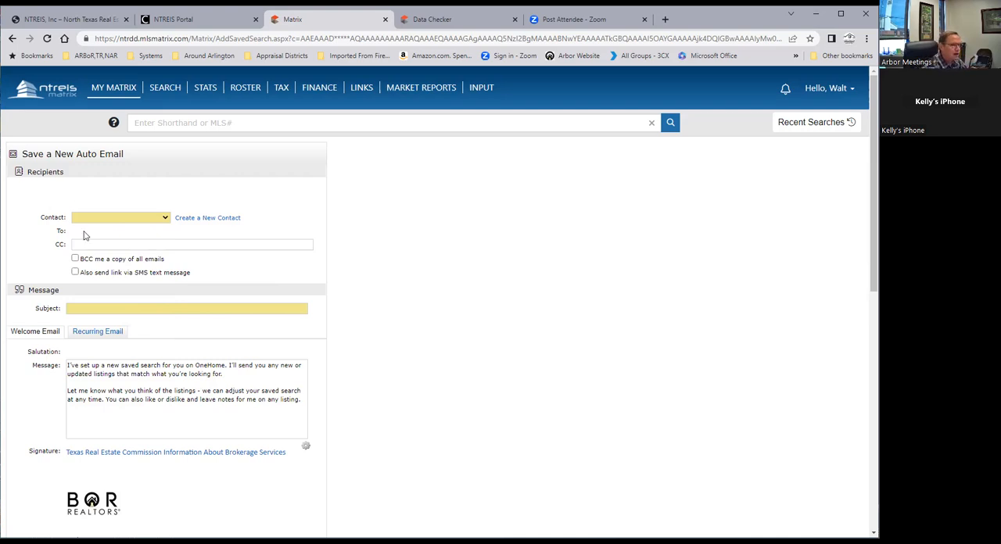
{"action": "left_click", "coordinate": [199, 218]}
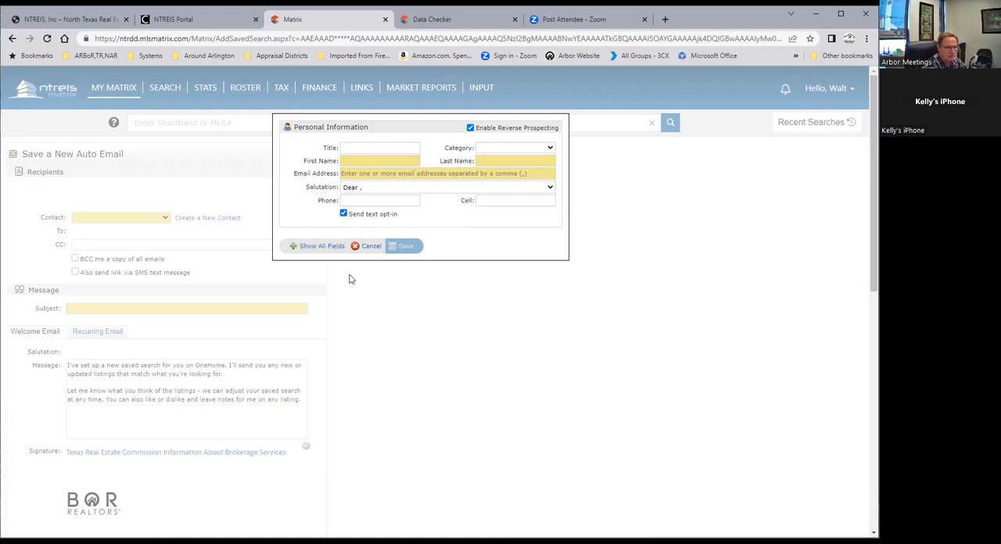
{"action": "left_click", "coordinate": [368, 247]}
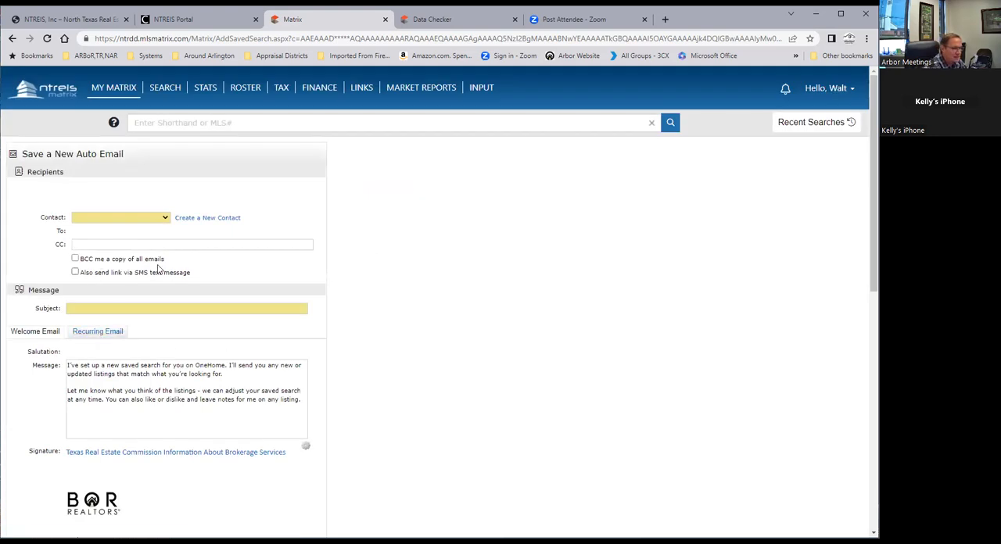
Replace the first paragraph of the welcome email message with "Hi," and "As I promised!" on separate lines
{"action": "scroll", "coordinate": [140, 272], "scroll_direction": "down", "scroll_amount": 1}
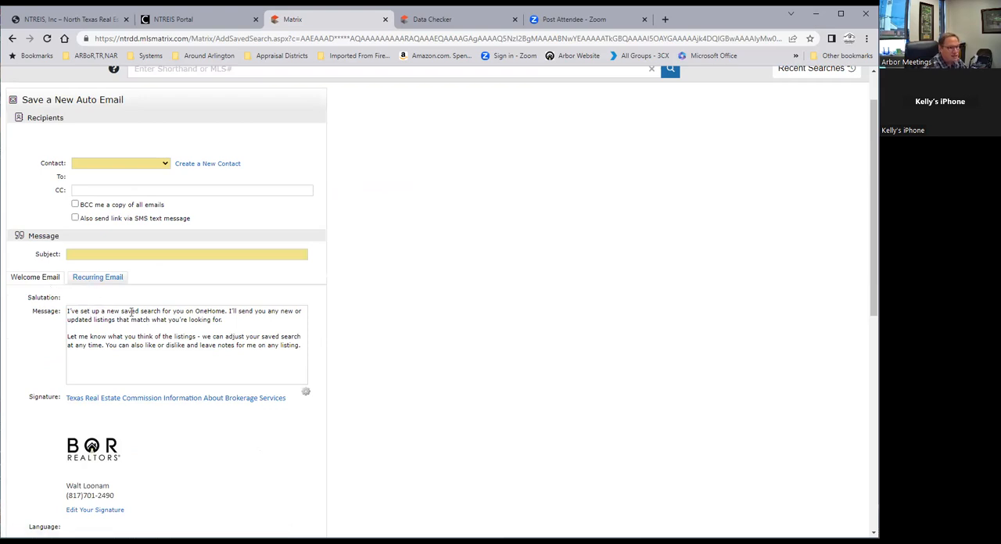
{"action": "left_click", "coordinate": [227, 319]}
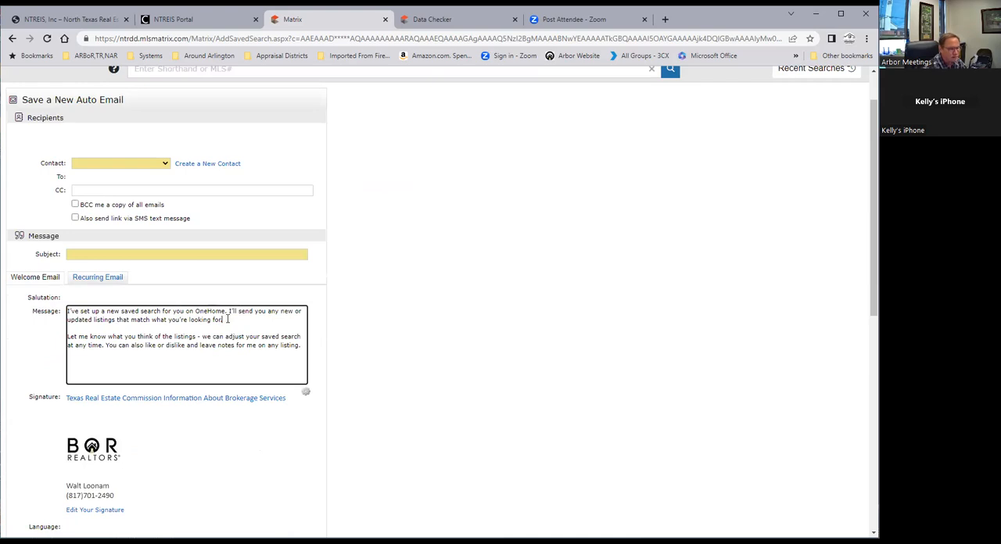
{"action": "left_click_drag", "start_coordinate": [107, 326], "coordinate": [62, 316]}
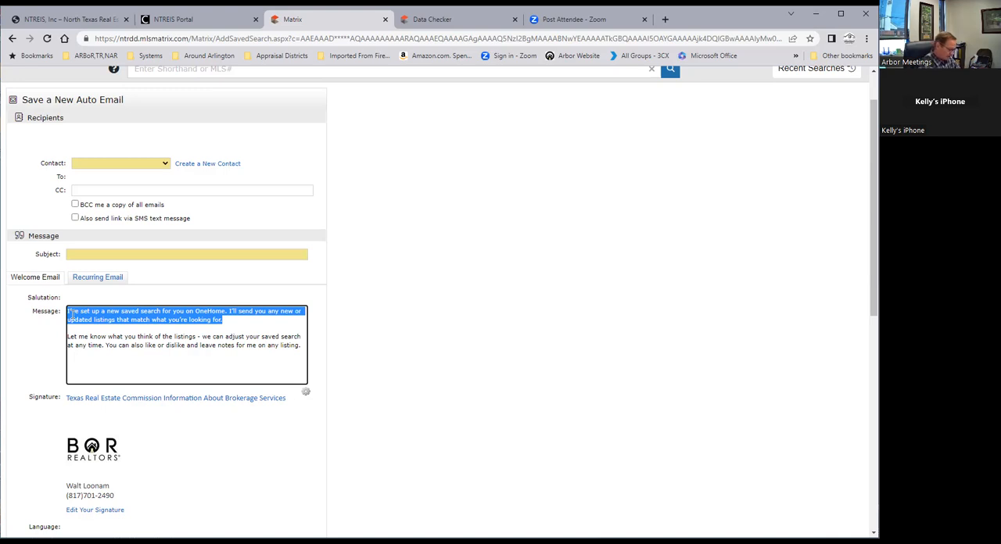
{"action": "type", "text": "Hi"}
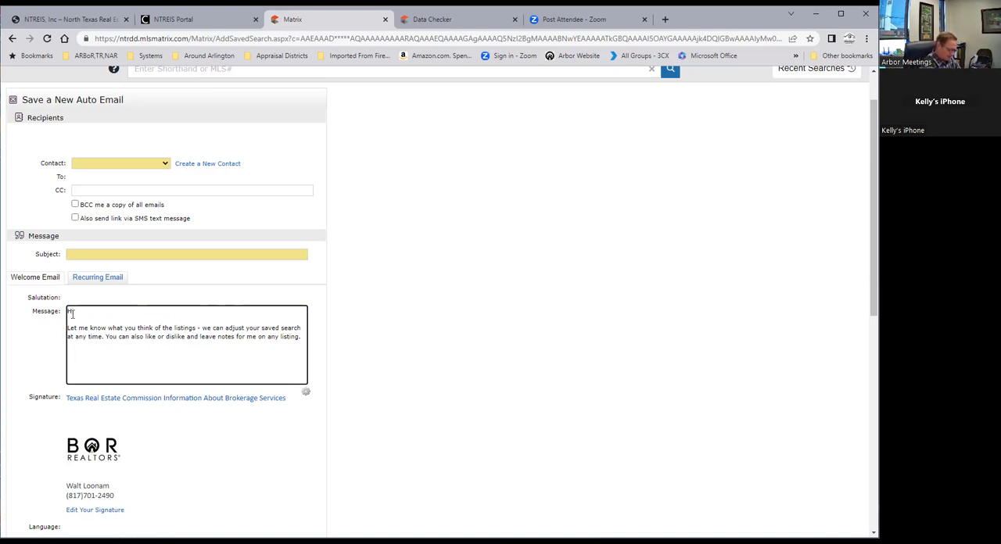
{"action": "key", "text": "Return"}
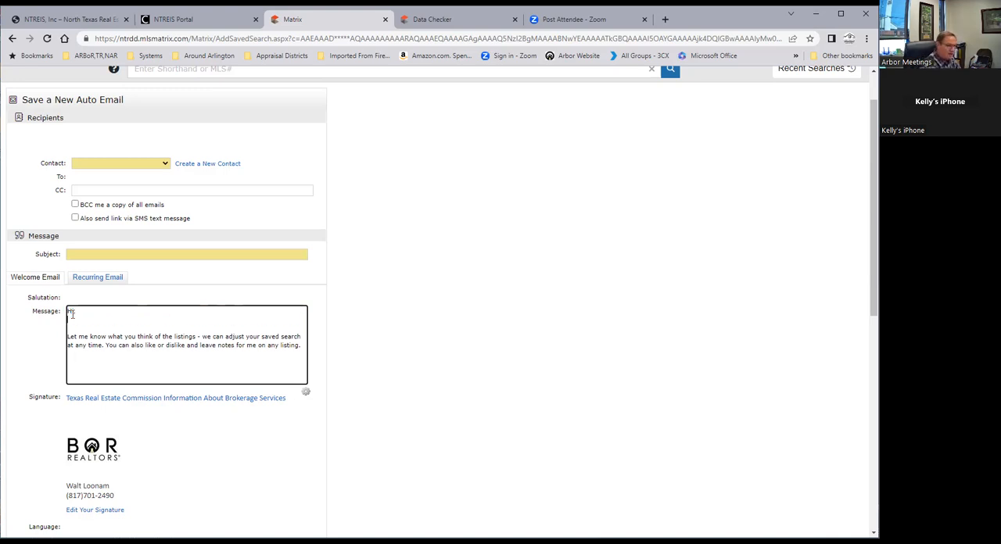
{"action": "type", "text": "As I promised"}
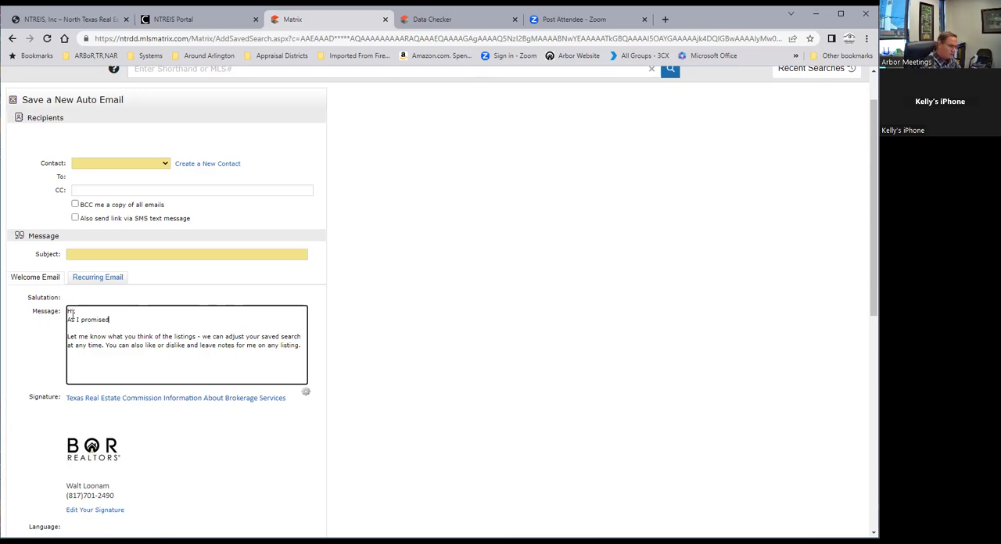
{"action": "type", "text": "!"}
{"action": "key", "text": "Return"}
Add the line "Here is a custom search through our OneHome portal where you can not only see the properties that I have set up" to the message
{"action": "type", "text": "Here is a"}
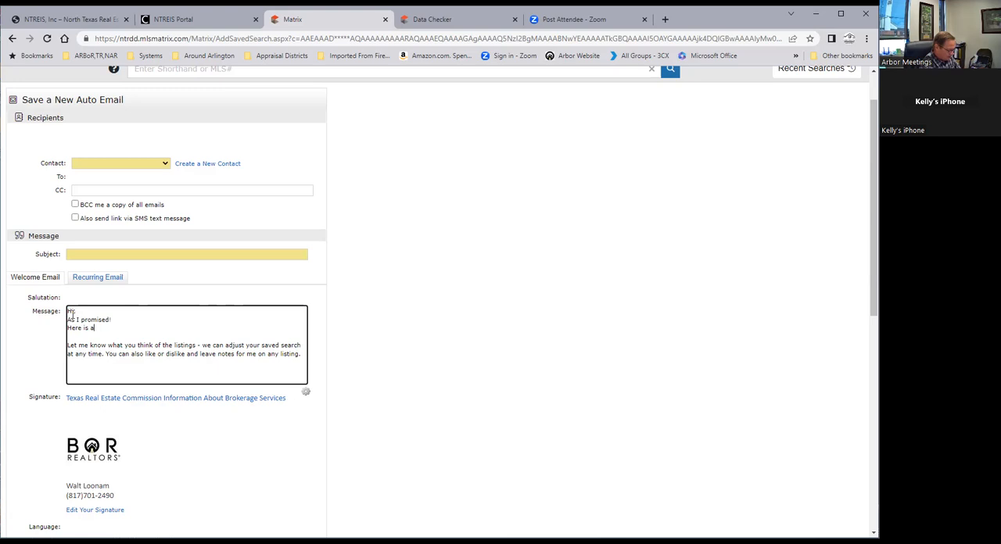
{"action": "type", "text": " custom search"}
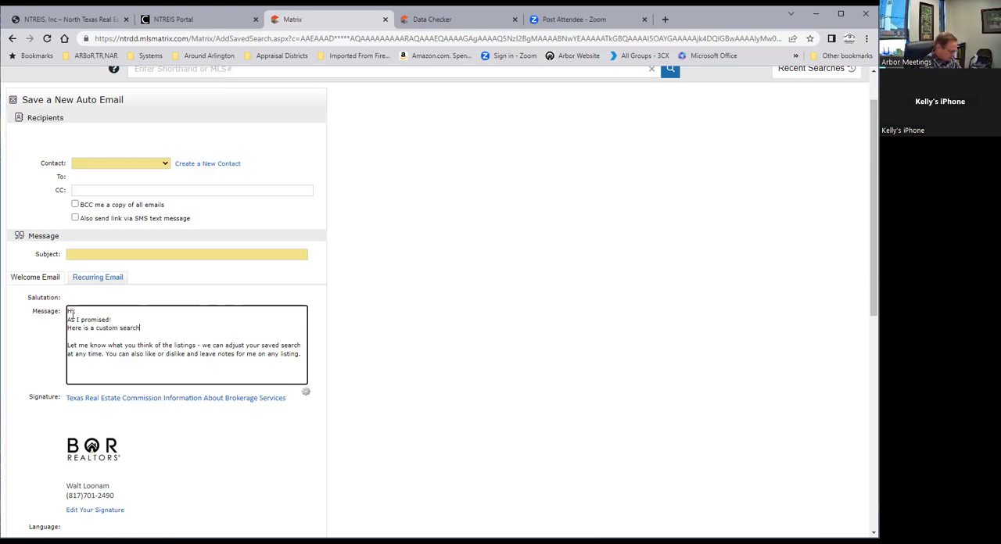
{"action": "type", "text": " through our ON"}
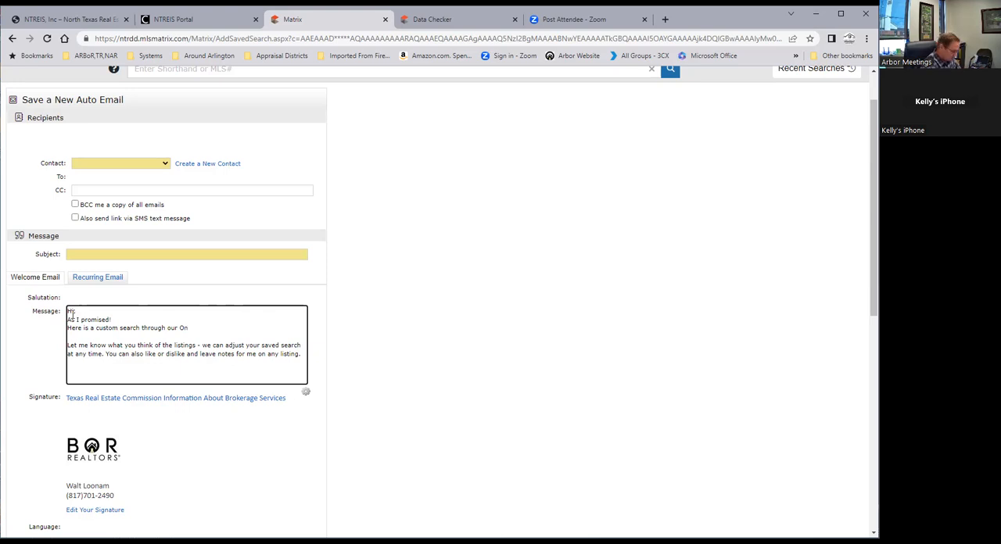
{"action": "type", "text": "eHome"}
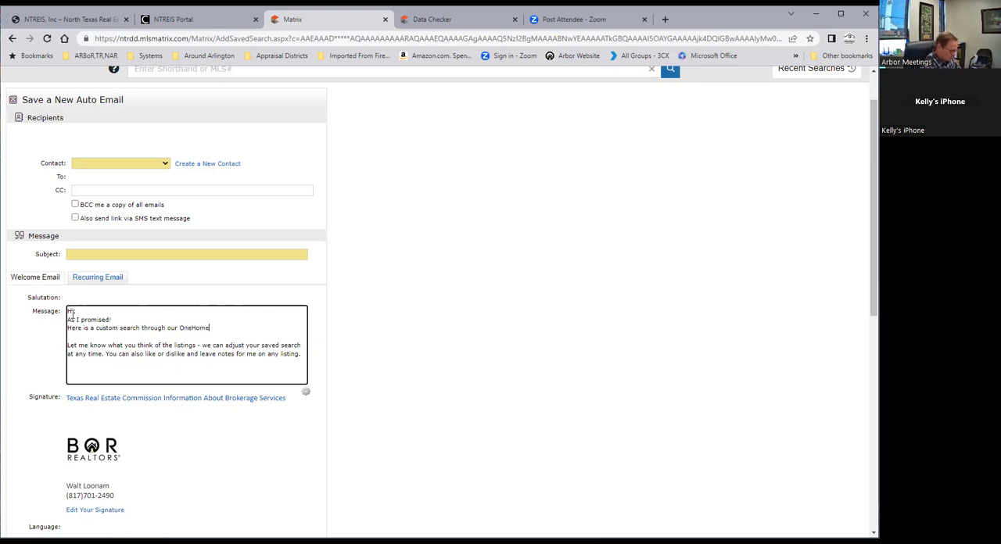
{"action": "type", "text": " portal where you can not onl"}
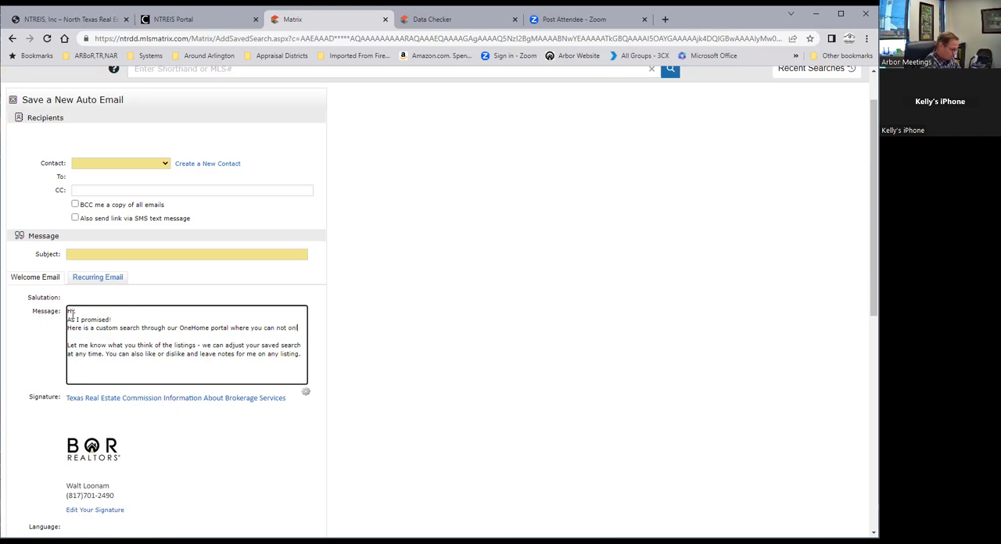
{"action": "type", "text": "y see th"}
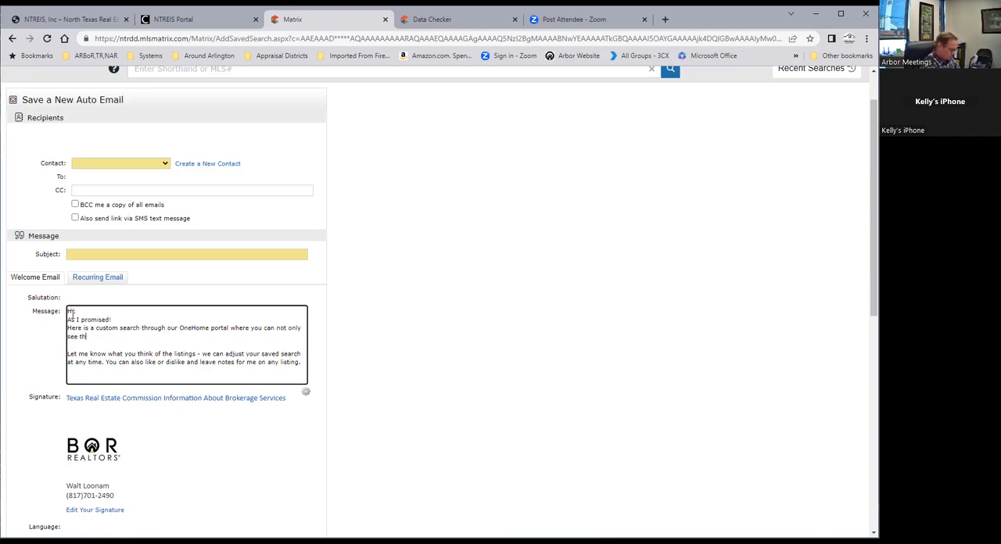
{"action": "type", "text": "e properties tha"}
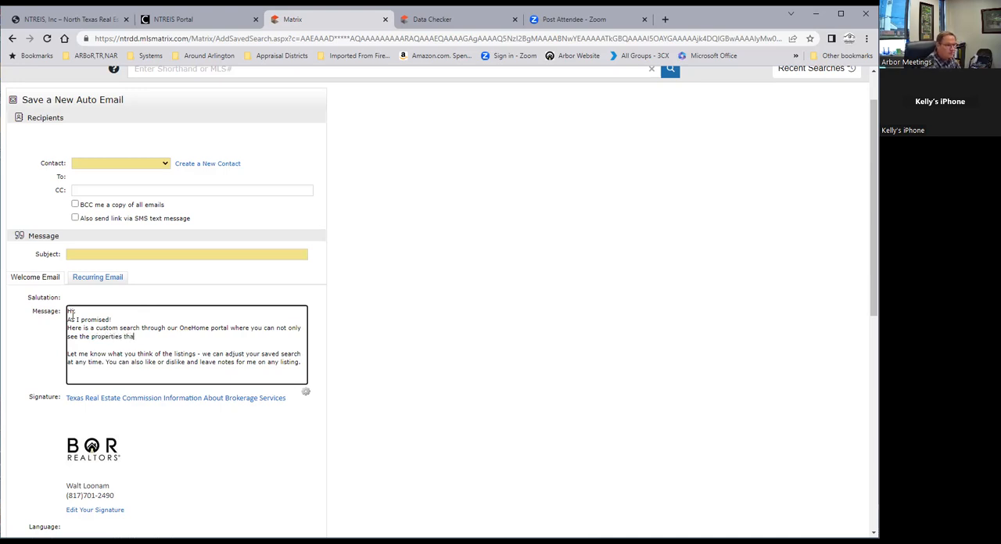
{"action": "type", "text": "t I"}
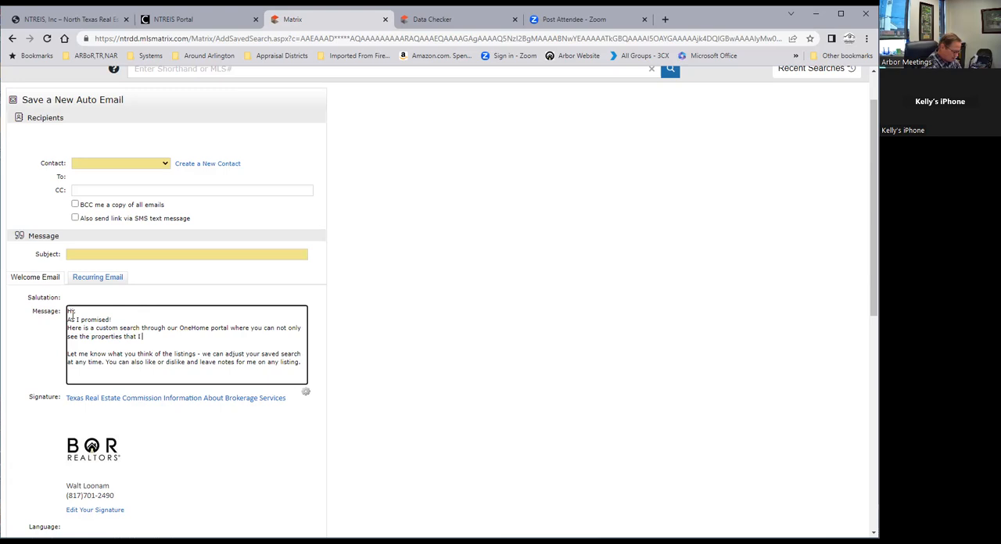
{"action": "type", "text": " have set"}
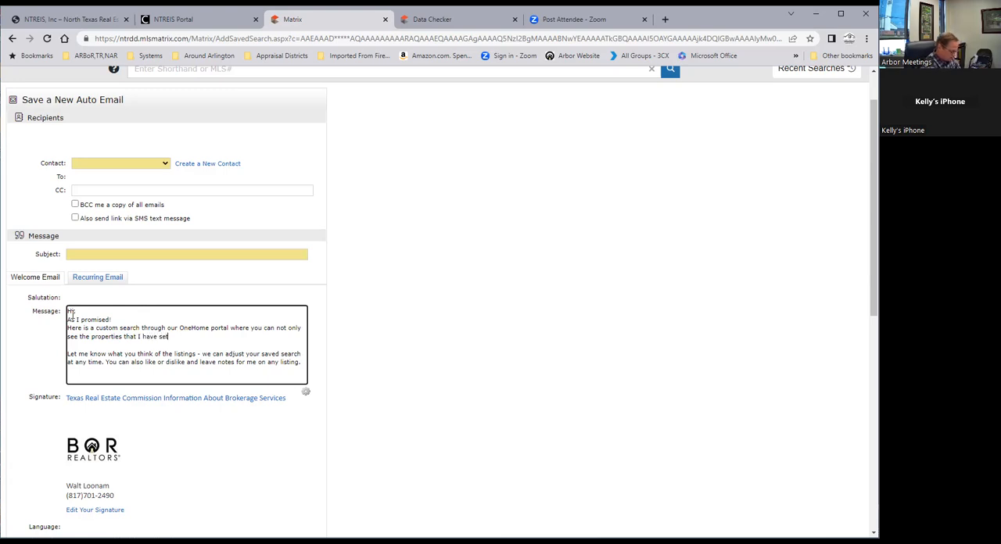
{"action": "type", "text": " up, Yo"}
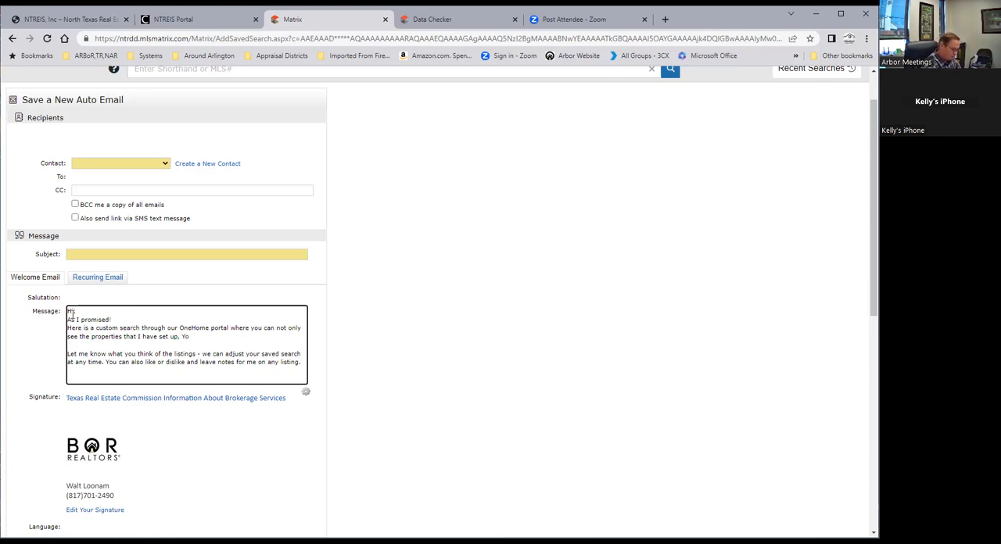
{"action": "type", "text": "uOU can create your own search(ES"}
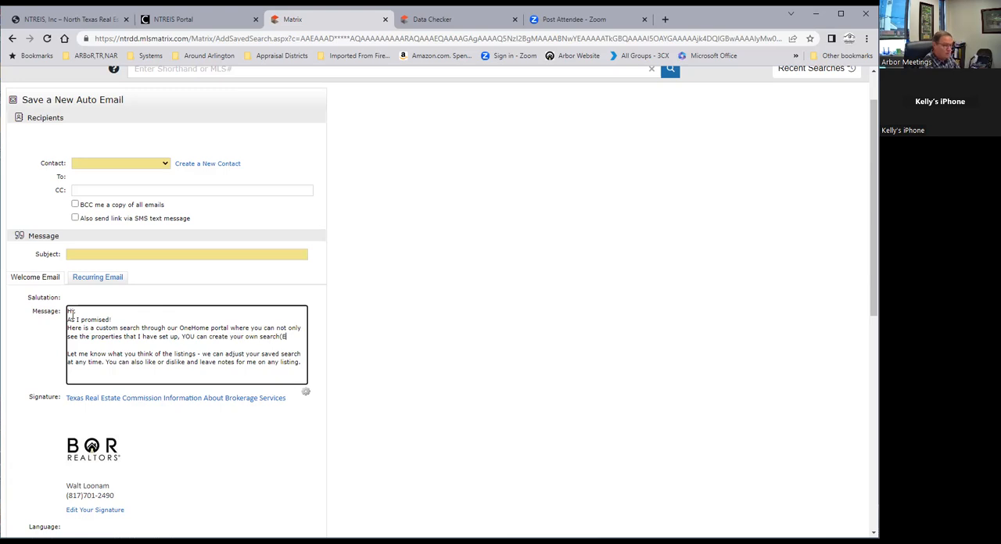
Finish the welcome message's sentence with ", YOU can create your own search(es)."
{"action": "key", "text": "BackSpace"}
{"action": "key", "text": "BackSpace"}
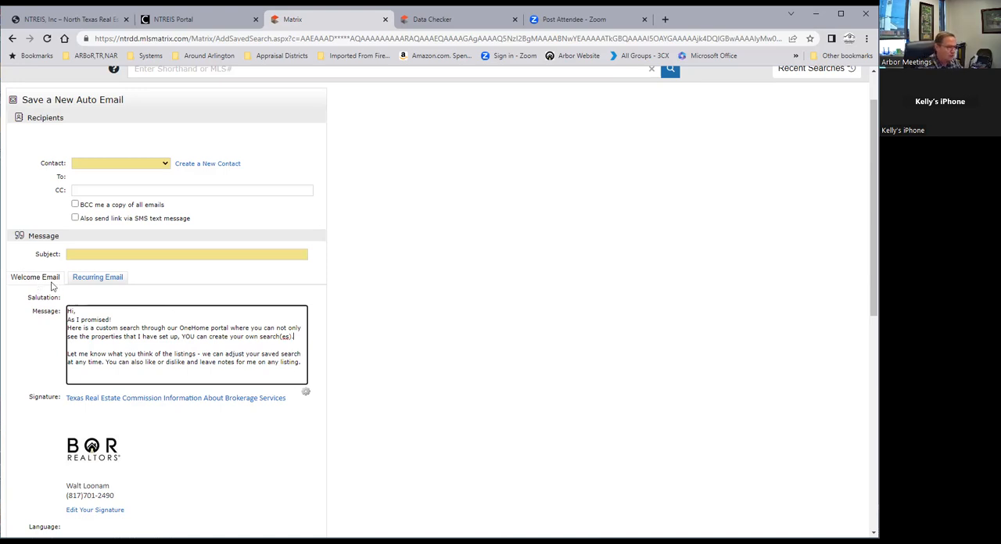
Examine the recurring email message, the search criteria, the concierge settings and the sending schedule of the Auto Email
{"action": "left_click", "coordinate": [109, 283]}
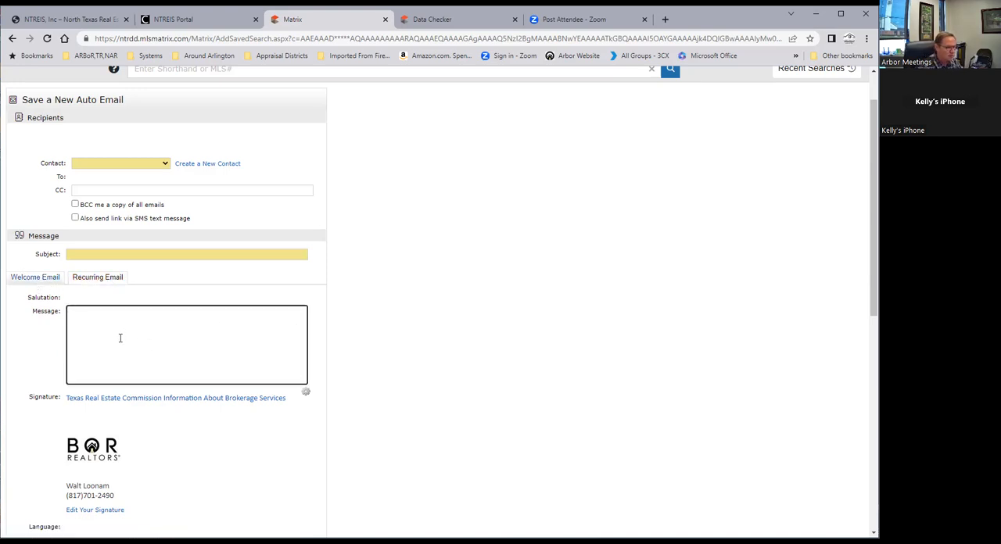
{"action": "scroll", "coordinate": [43, 350], "scroll_direction": "down", "scroll_amount": 1}
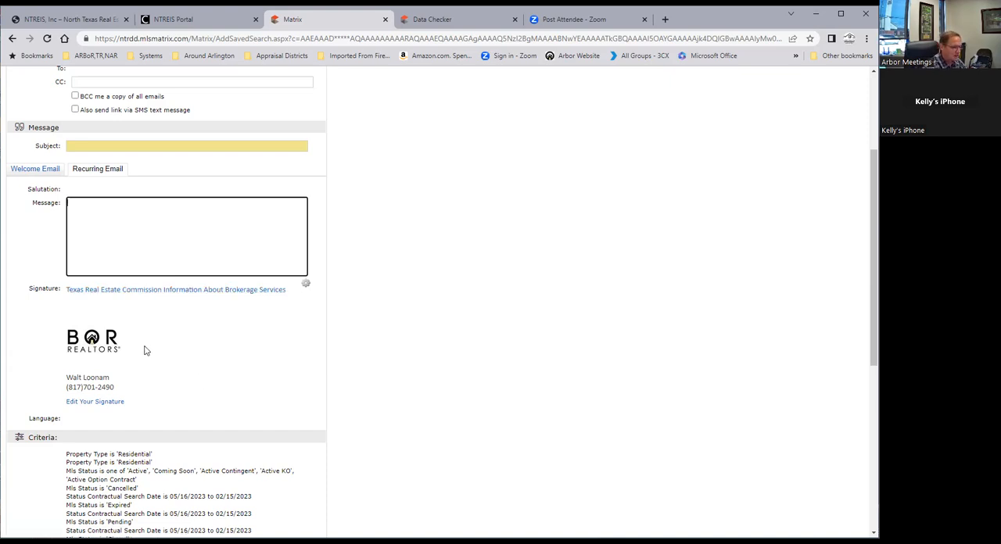
{"action": "scroll", "coordinate": [146, 349], "scroll_direction": "down", "scroll_amount": 1}
{"action": "scroll", "coordinate": [234, 521], "scroll_direction": "down", "scroll_amount": 4}
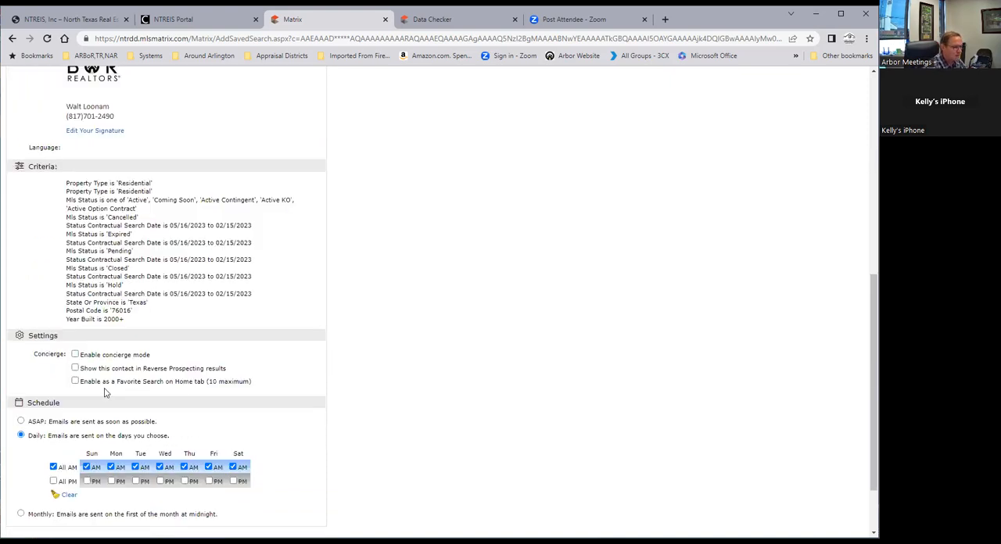
{"action": "scroll", "coordinate": [58, 357], "scroll_direction": "down", "scroll_amount": 1}
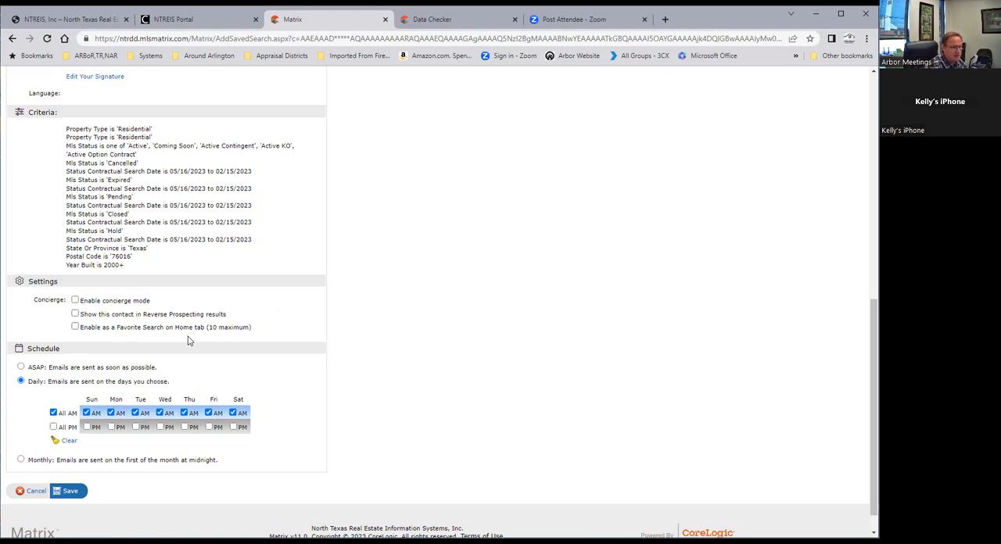
{"action": "scroll", "coordinate": [211, 344], "scroll_direction": "down", "scroll_amount": 1}
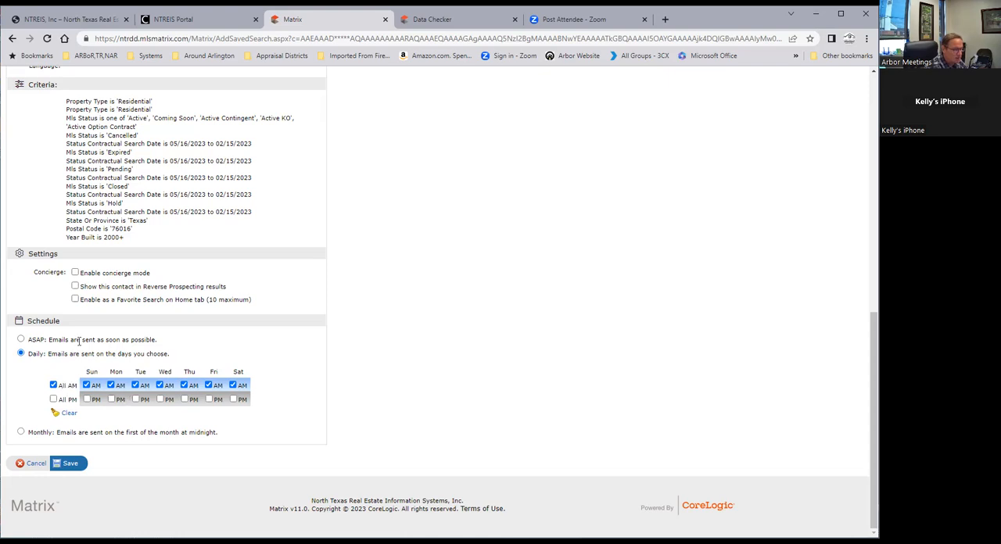
Exclude Saturday morning from the Auto Email's daily sending schedule and return to the recipient settings
{"action": "left_click", "coordinate": [234, 386]}
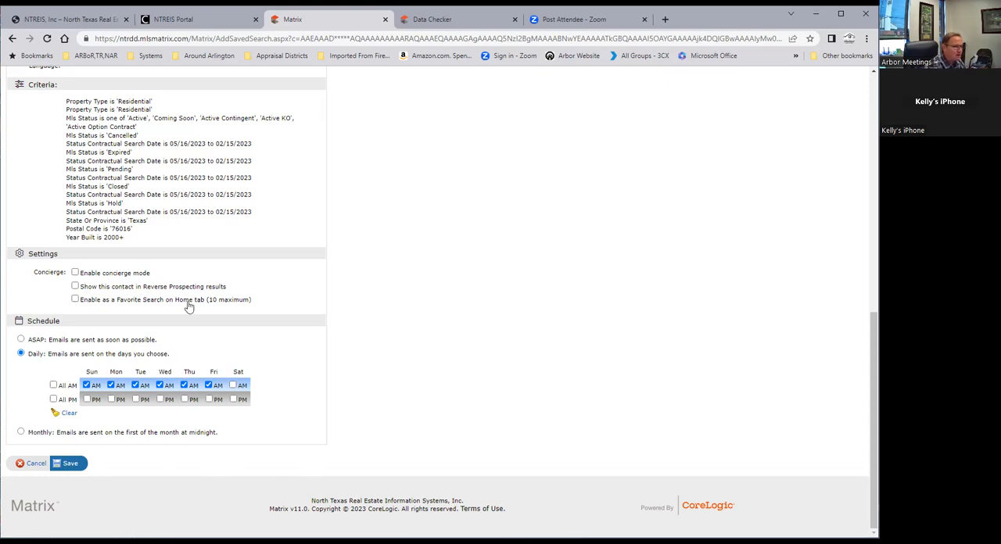
{"action": "scroll", "coordinate": [207, 288], "scroll_direction": "up", "scroll_amount": 6}
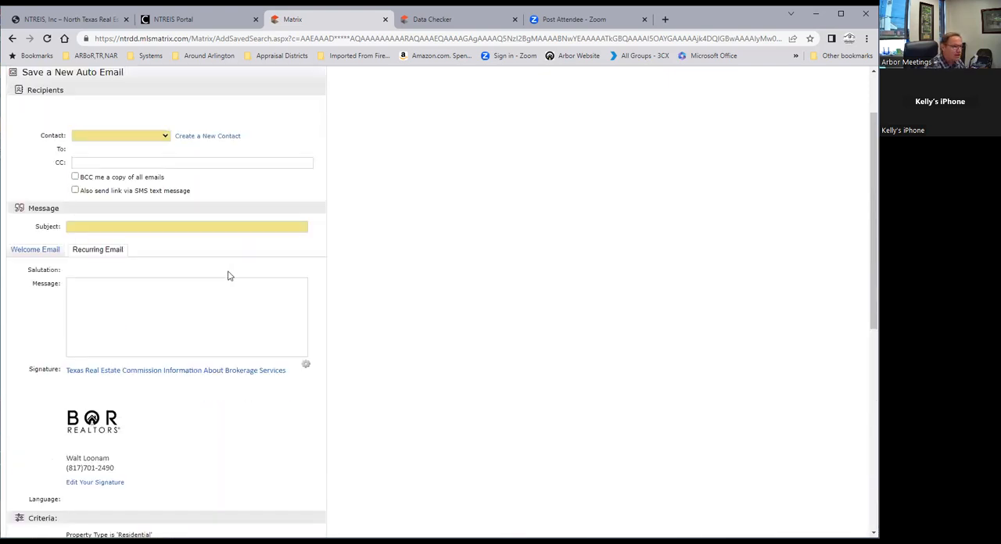
{"action": "scroll", "coordinate": [207, 270], "scroll_direction": "up", "scroll_amount": 2}
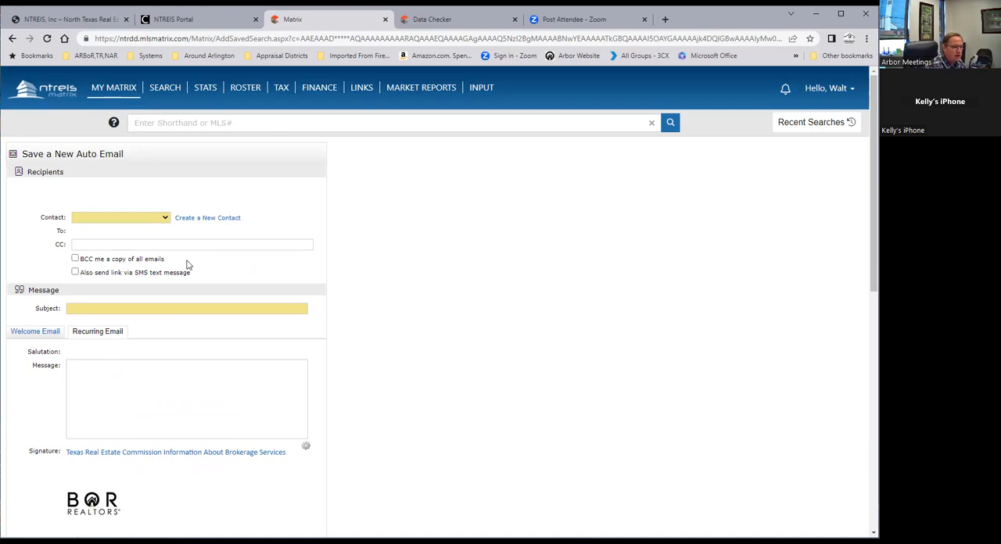
Open the detailed Residential search form
{"action": "mouse_move", "coordinate": [113, 88]}
{"action": "mouse_move", "coordinate": [169, 92]}
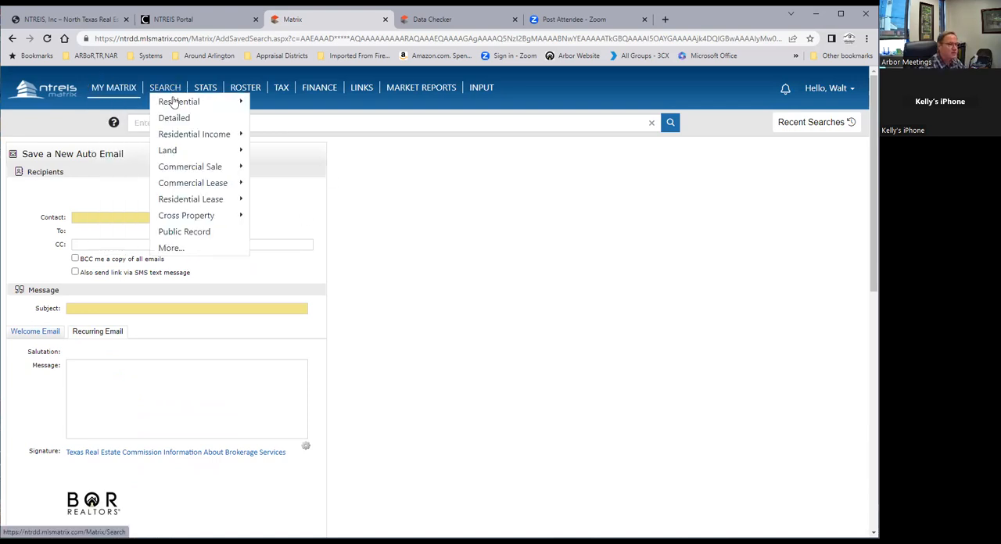
{"action": "left_click", "coordinate": [294, 103]}
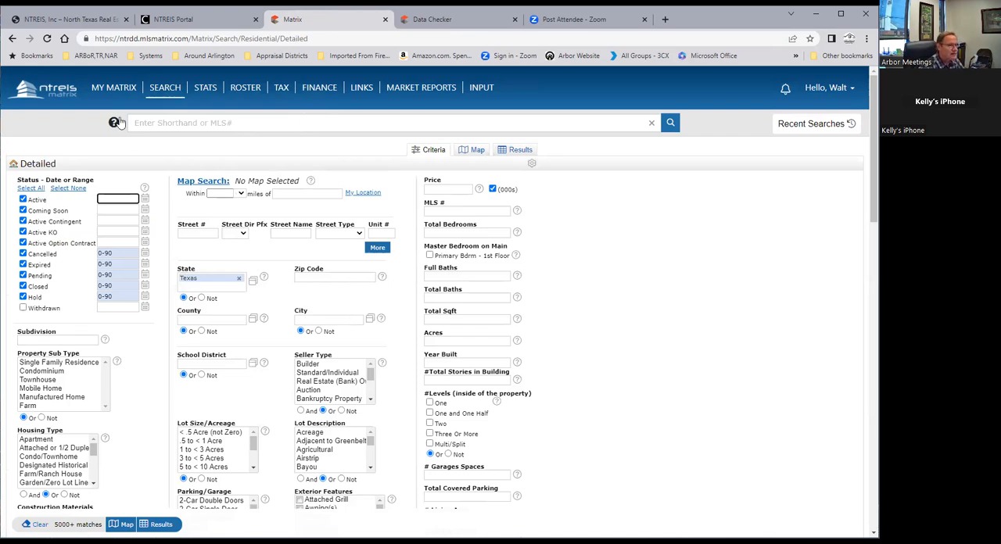
Show the SFR residential search results and open the full record of the second listing
{"action": "left_click", "coordinate": [122, 92]}
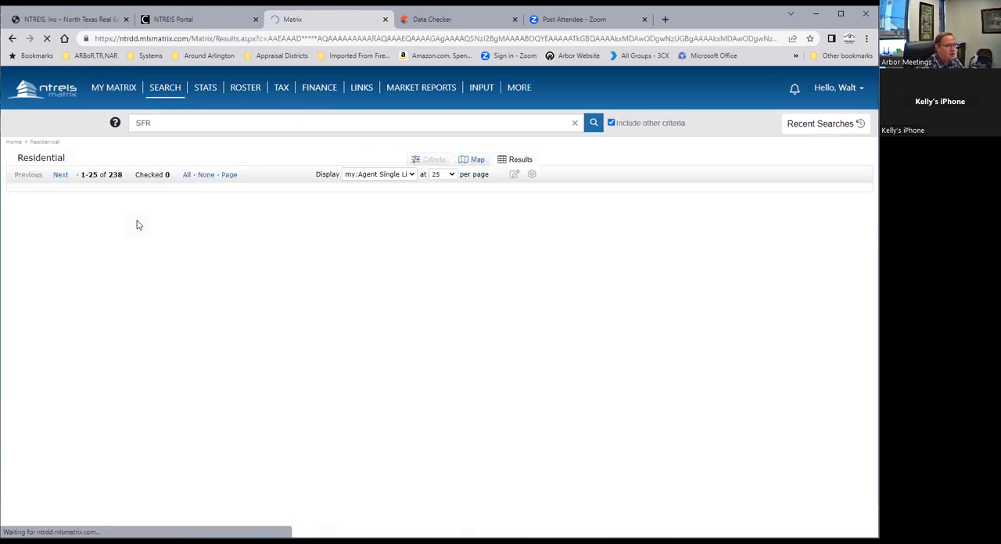
{"action": "scroll", "coordinate": [469, 272], "scroll_direction": "down", "scroll_amount": 2}
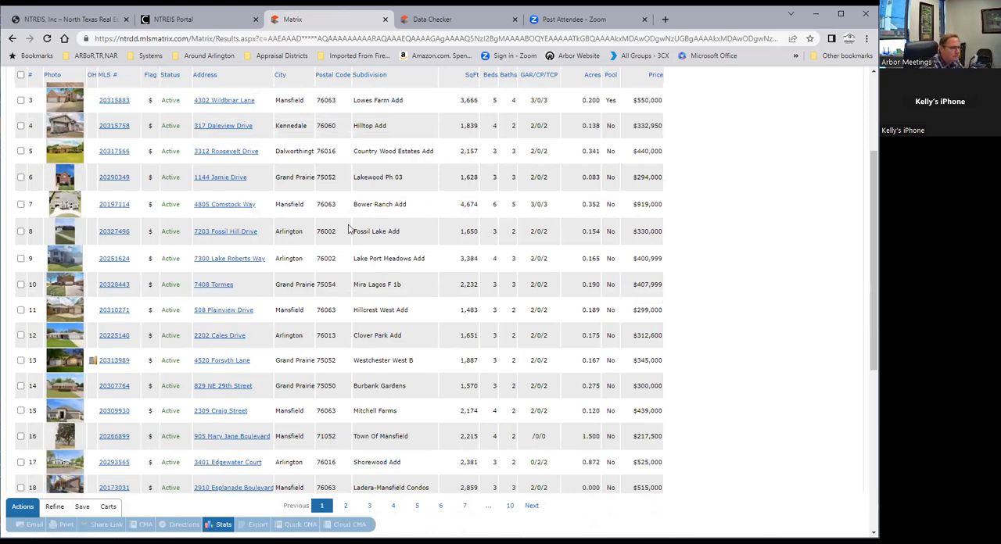
{"action": "scroll", "coordinate": [348, 231], "scroll_direction": "up", "scroll_amount": 2}
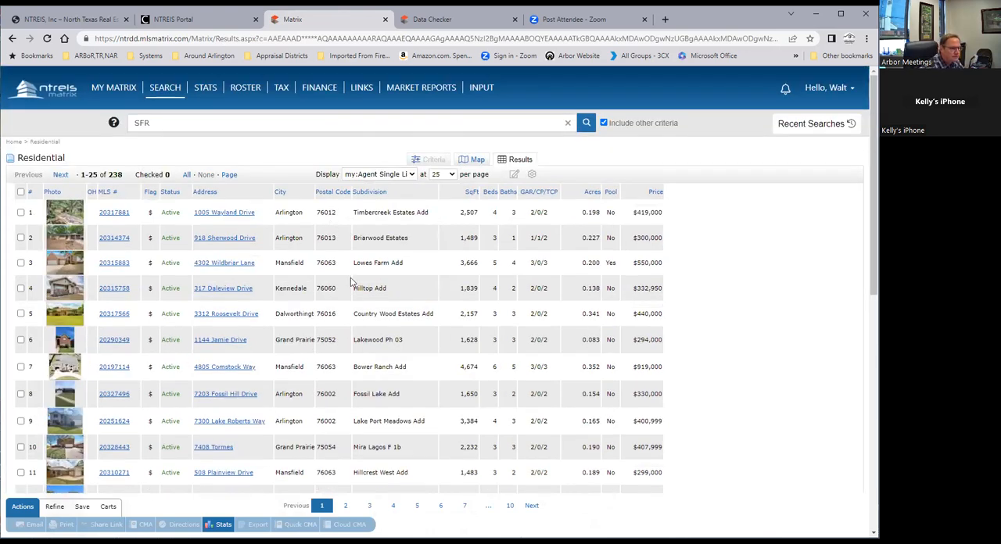
{"action": "left_click", "coordinate": [112, 244]}
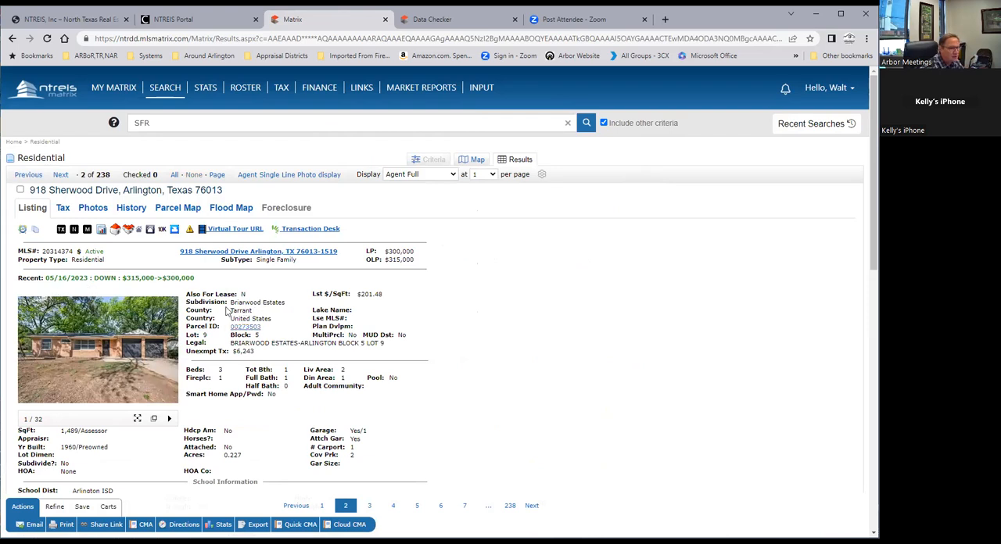
Examine the listing's subdivision, room, school, general information, features and remarks details
{"action": "left_click_drag", "start_coordinate": [231, 302], "coordinate": [260, 302]}
{"action": "scroll", "coordinate": [341, 330], "scroll_direction": "down", "scroll_amount": 3}
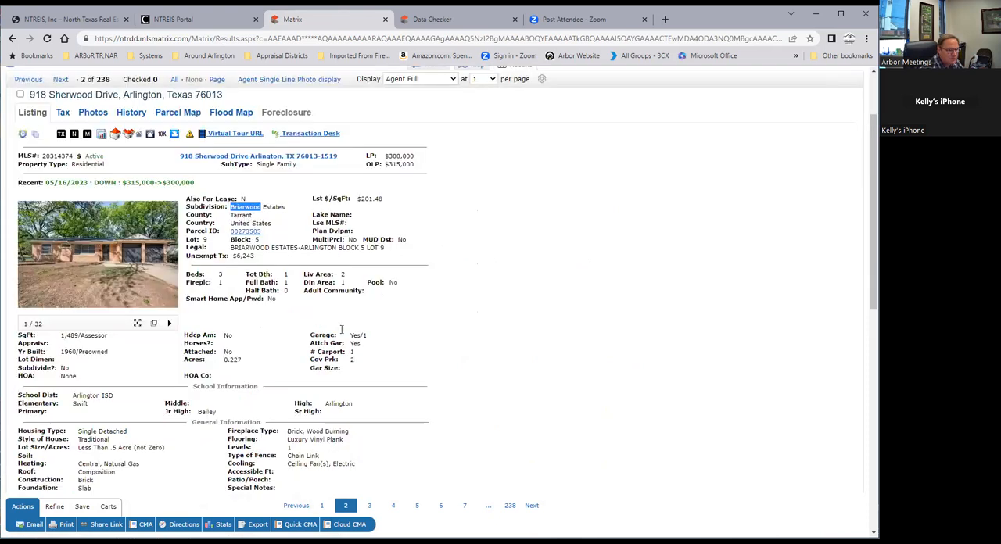
{"action": "scroll", "coordinate": [342, 330], "scroll_direction": "down", "scroll_amount": 4}
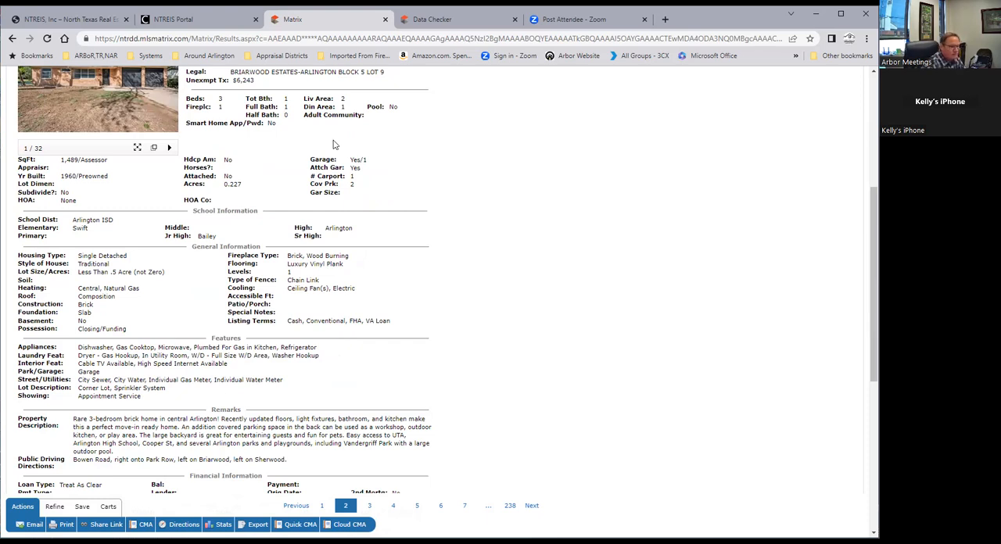
{"action": "scroll", "coordinate": [314, 234], "scroll_direction": "up", "scroll_amount": 2}
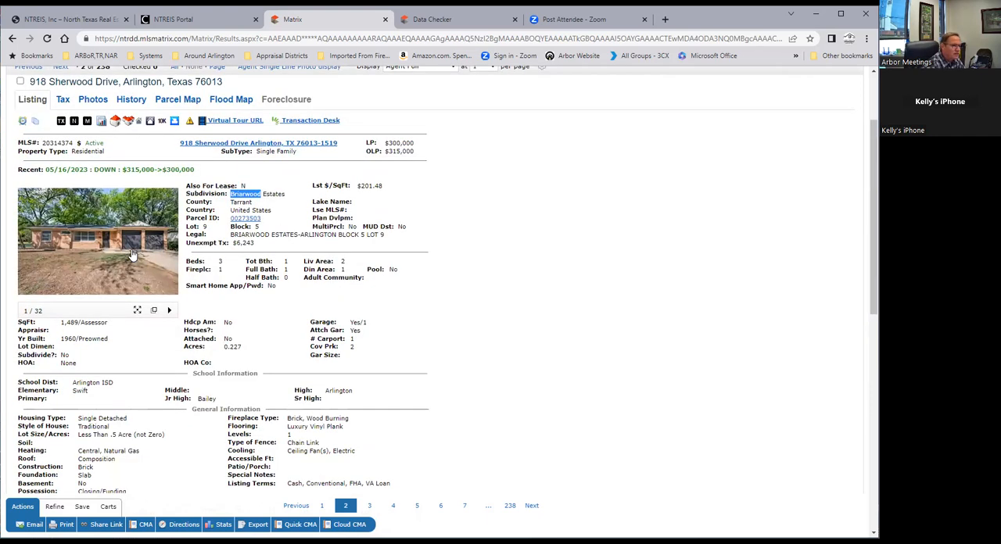
View the listing's photos enlarged and browse the whole set one by one until it returns to the opening exterior shots
{"action": "left_click", "coordinate": [98, 261]}
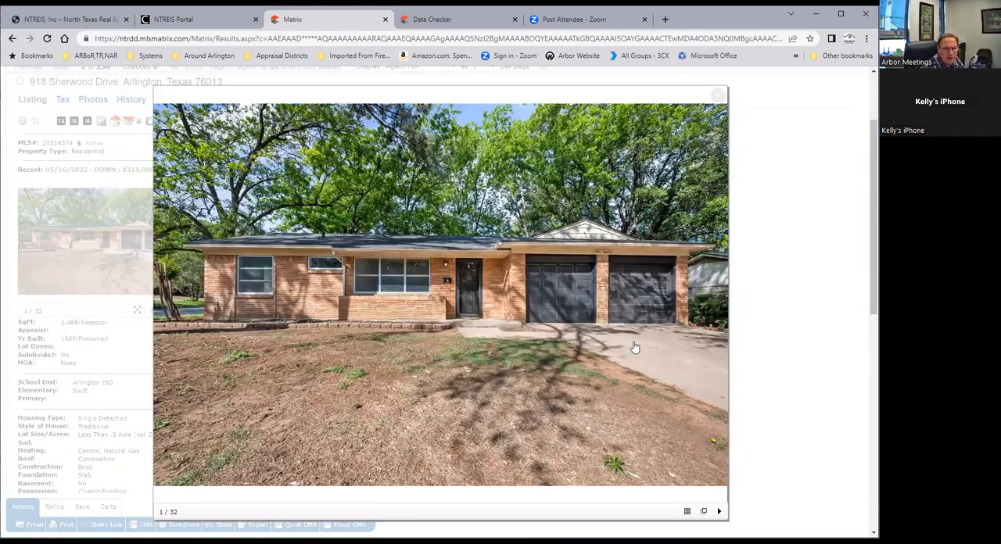
{"action": "left_click", "coordinate": [720, 306]}
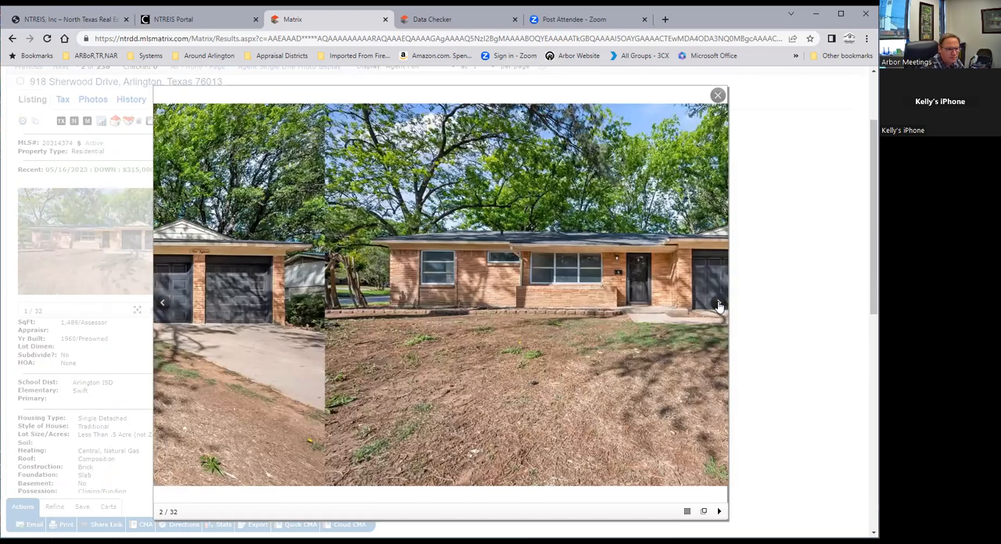
{"action": "left_click", "coordinate": [719, 306]}
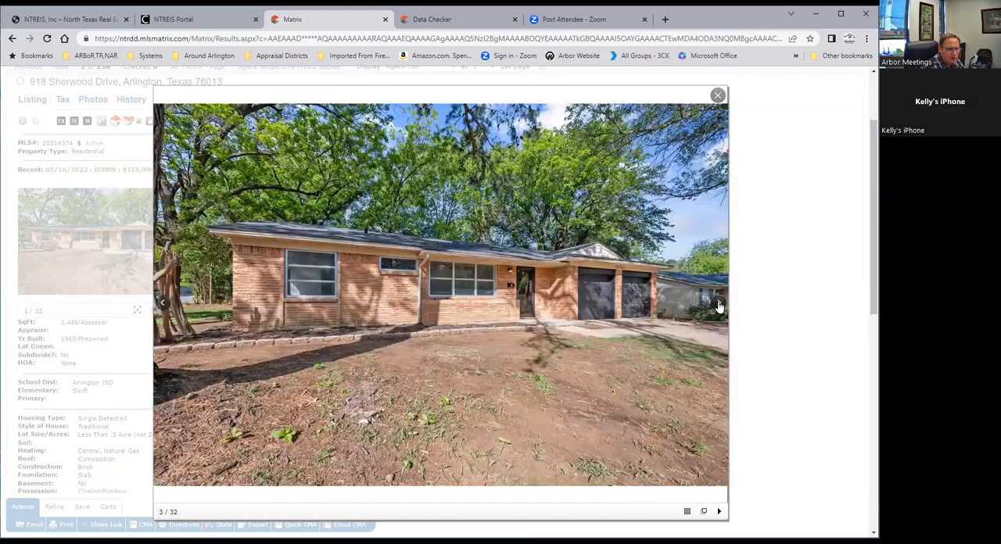
{"action": "left_click", "coordinate": [719, 307]}
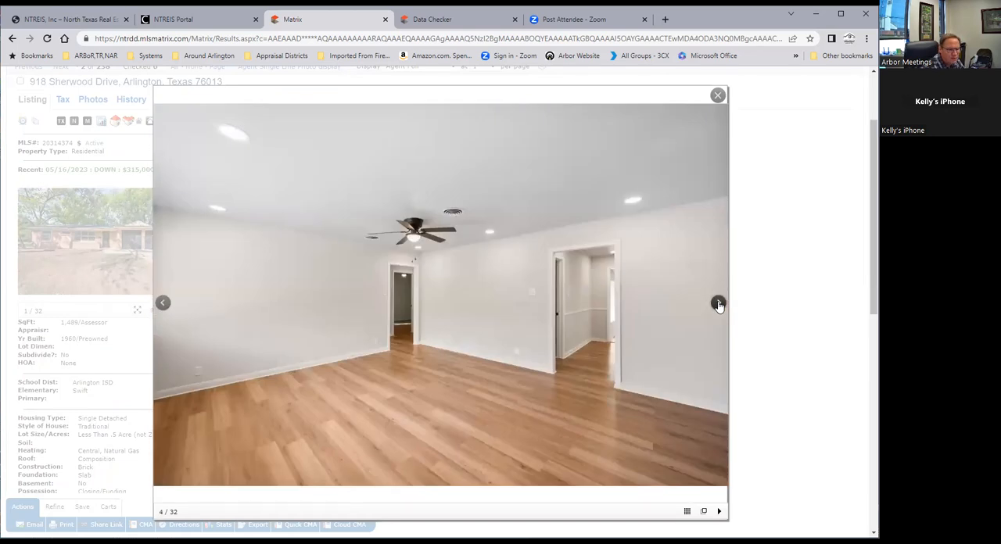
{"action": "left_click", "coordinate": [719, 307]}
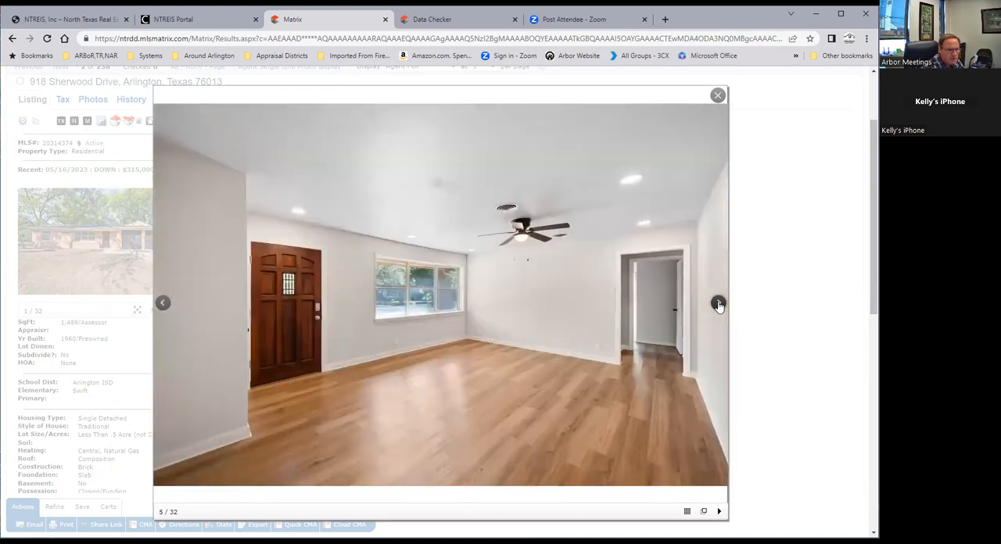
{"action": "left_click", "coordinate": [719, 307]}
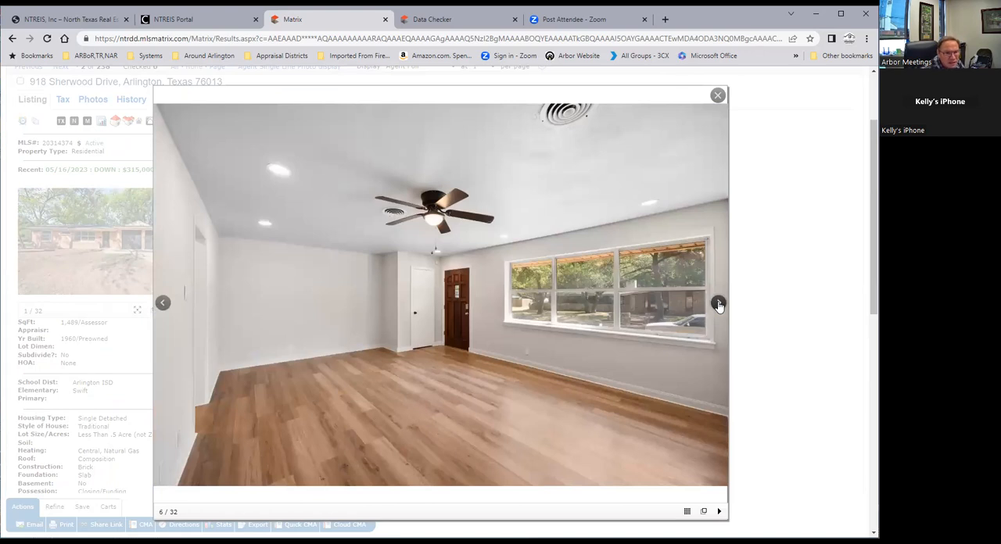
{"action": "left_click", "coordinate": [719, 305]}
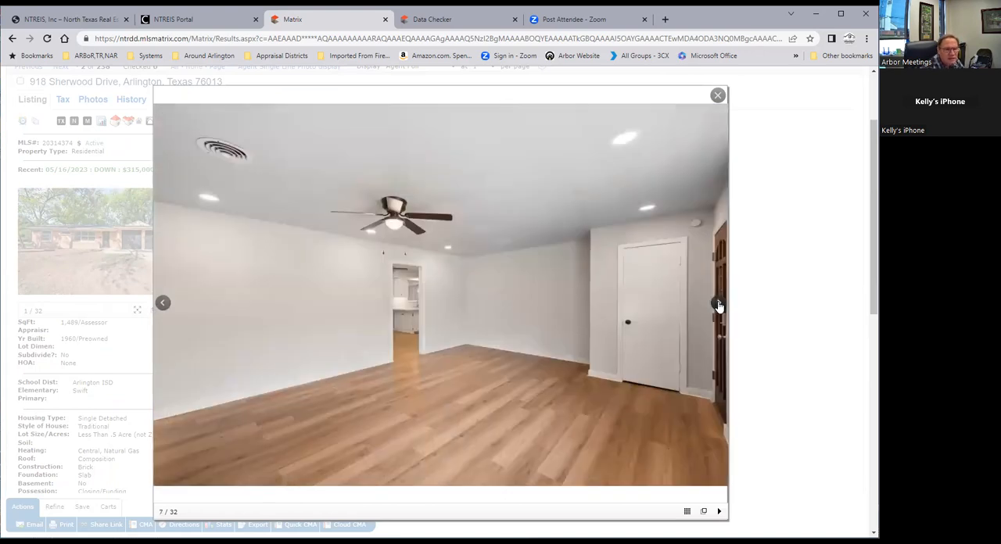
{"action": "left_click", "coordinate": [718, 306]}
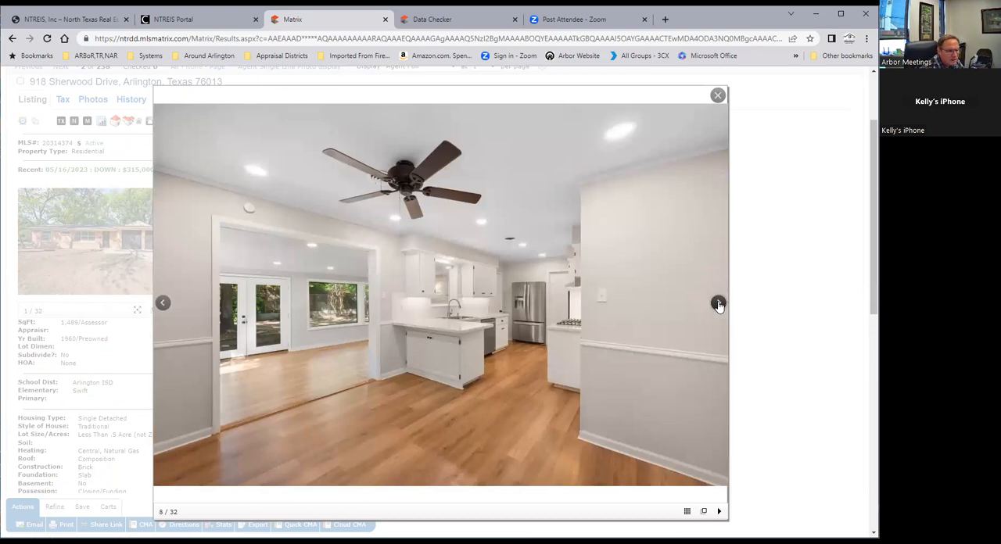
{"action": "left_click", "coordinate": [718, 306]}
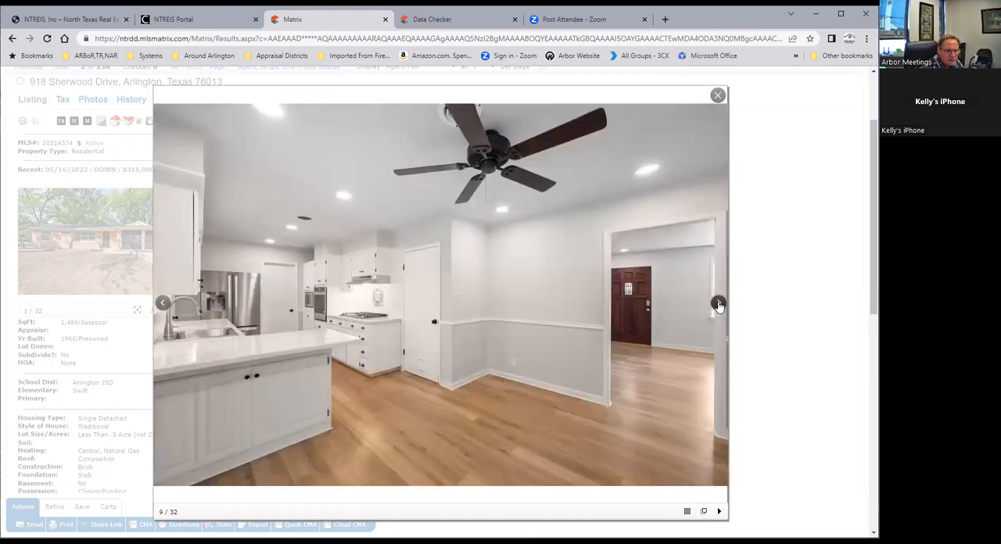
{"action": "left_click", "coordinate": [718, 306]}
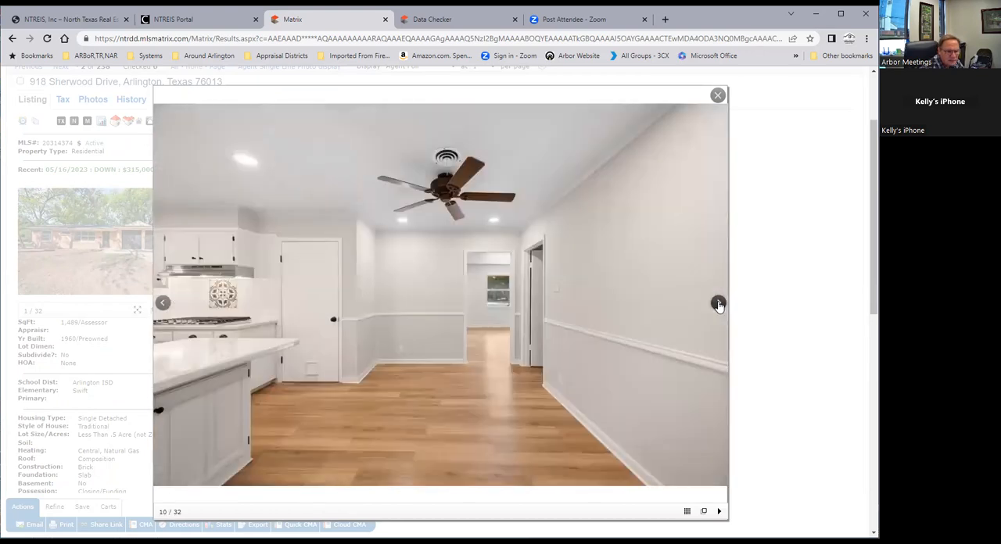
{"action": "left_click", "coordinate": [719, 306]}
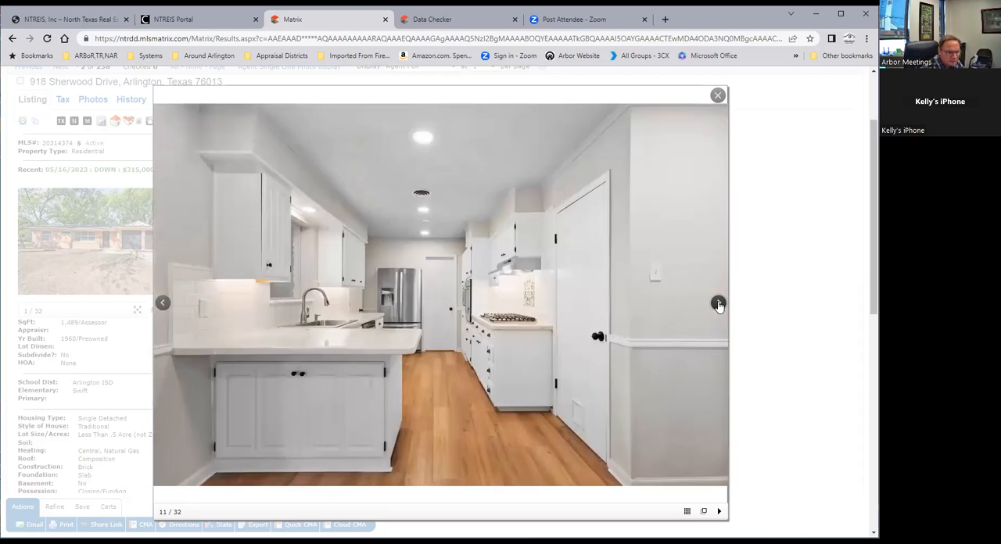
{"action": "left_click", "coordinate": [719, 306]}
{"action": "left_click", "coordinate": [719, 306]}
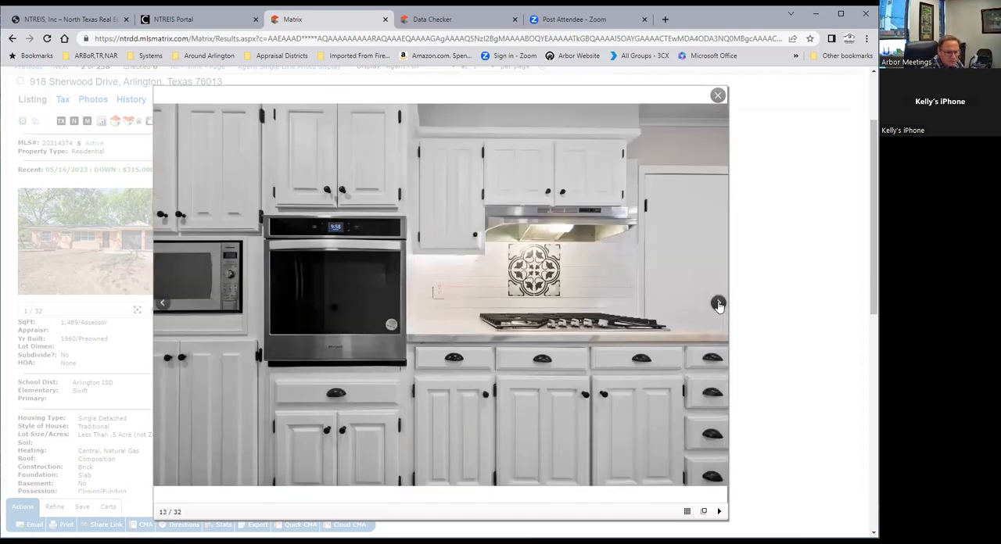
{"action": "left_click", "coordinate": [718, 305]}
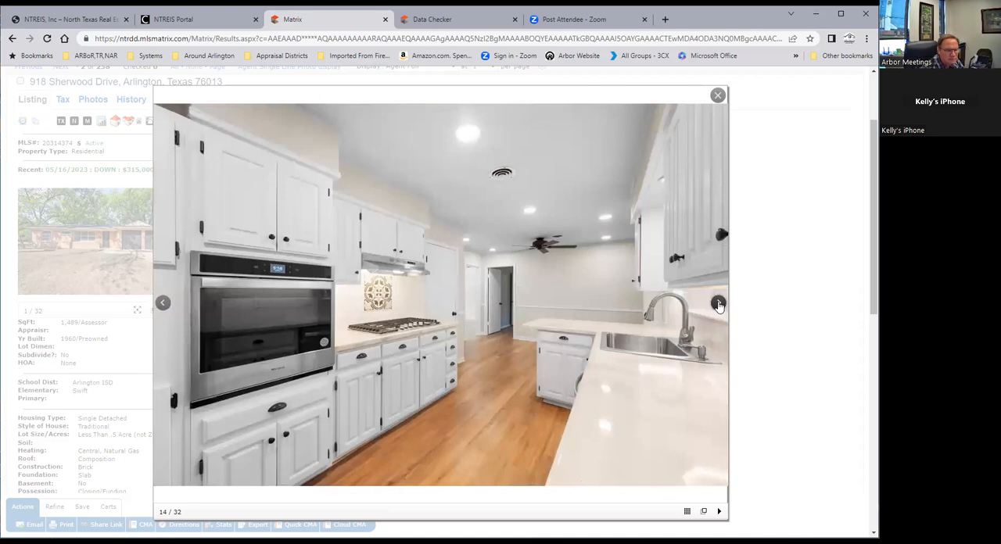
{"action": "left_click", "coordinate": [719, 306]}
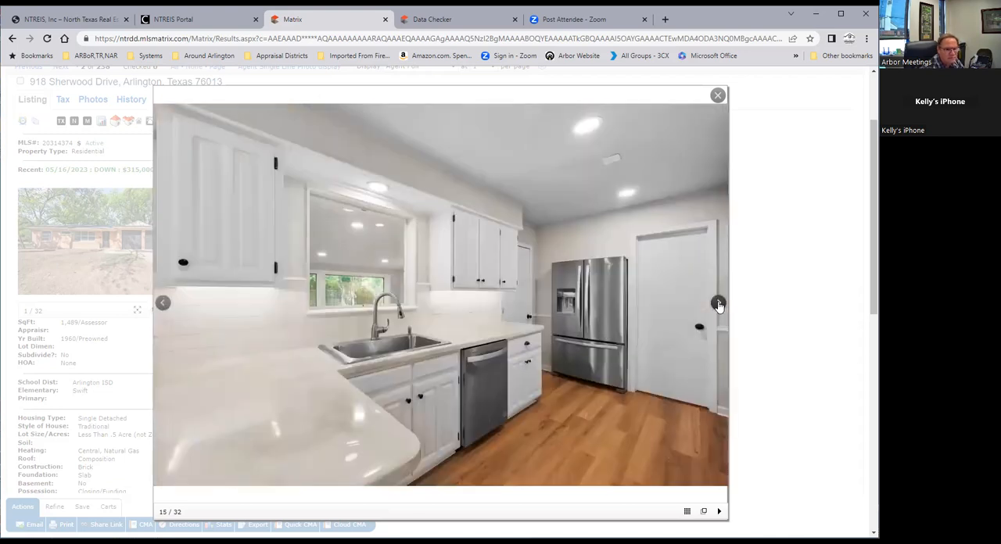
{"action": "left_click", "coordinate": [719, 306]}
{"action": "left_click", "coordinate": [718, 306]}
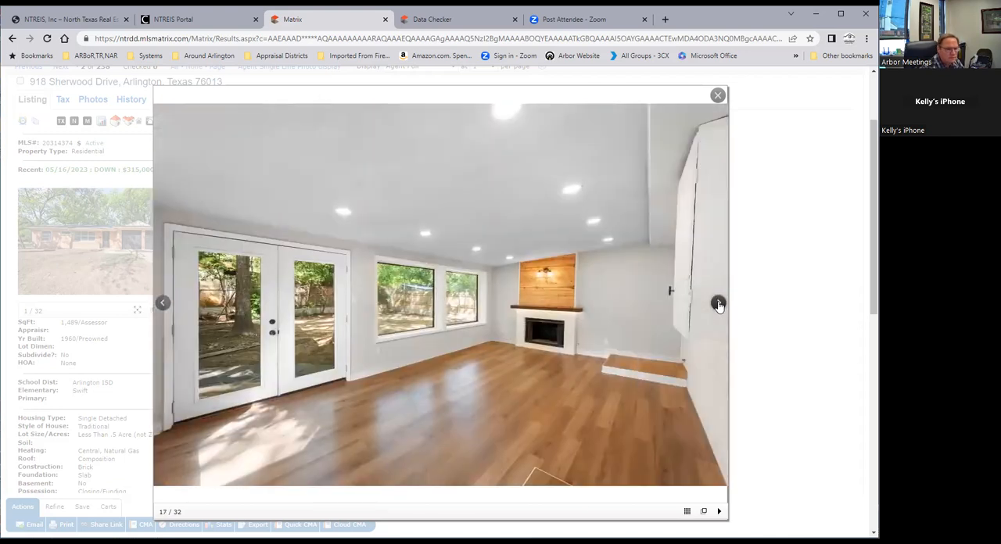
{"action": "left_click", "coordinate": [718, 305]}
{"action": "left_click", "coordinate": [719, 306]}
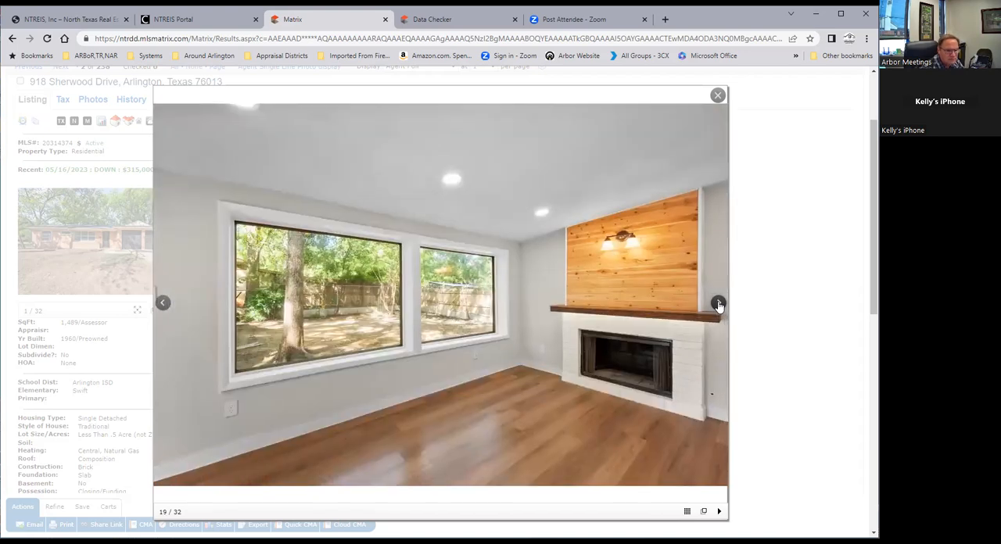
{"action": "left_click", "coordinate": [718, 306]}
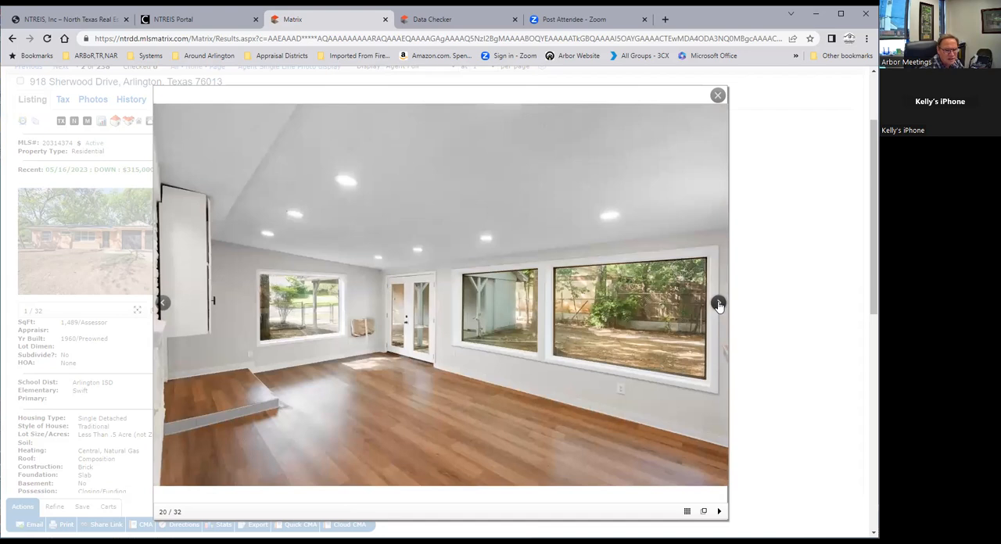
{"action": "left_click", "coordinate": [719, 305]}
{"action": "left_click", "coordinate": [719, 305]}
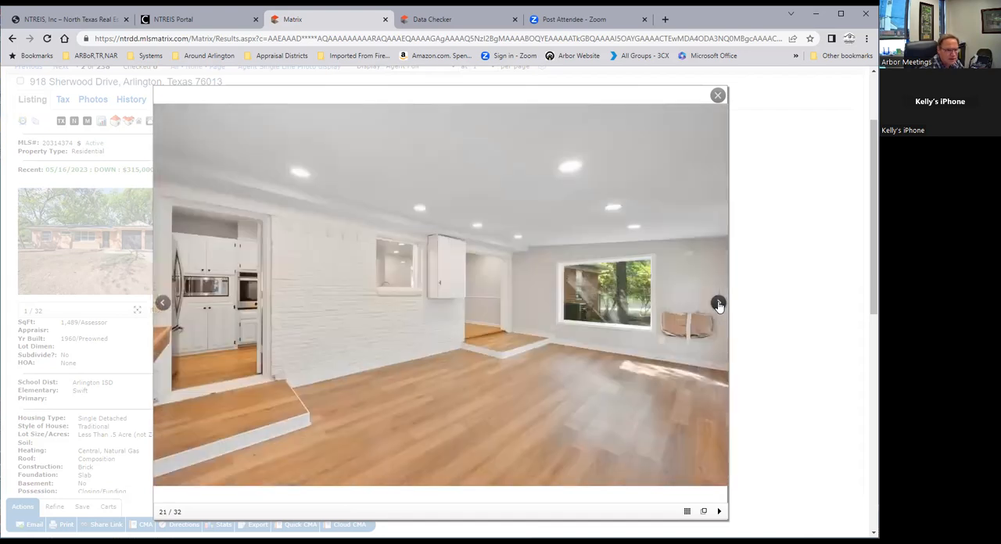
{"action": "left_click", "coordinate": [719, 305]}
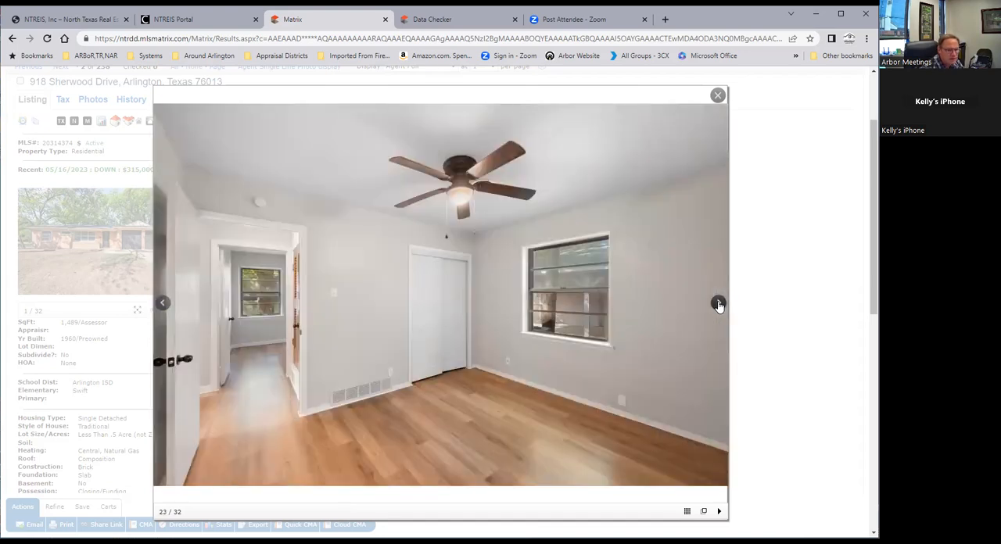
{"action": "left_click", "coordinate": [718, 305]}
{"action": "left_click", "coordinate": [719, 306]}
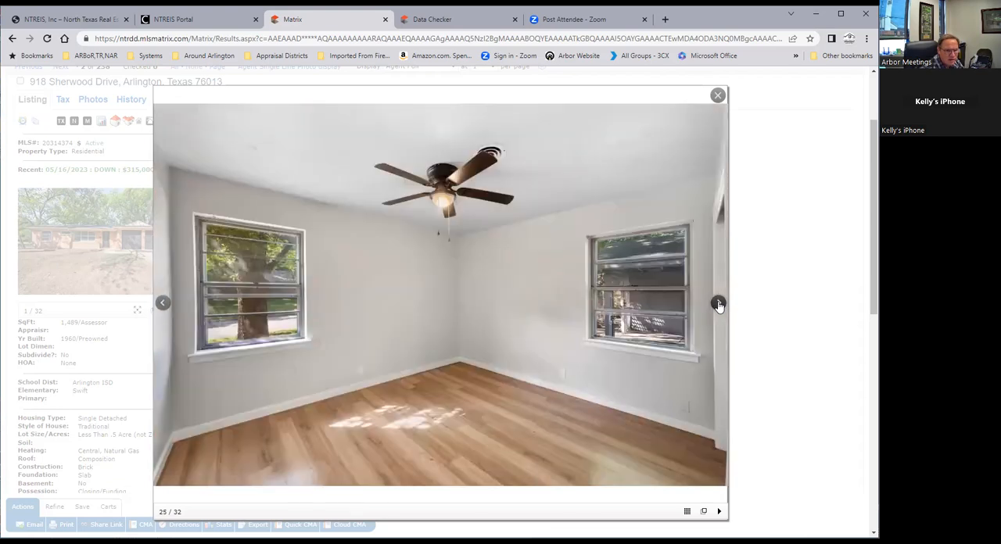
{"action": "left_click", "coordinate": [718, 305]}
{"action": "left_click", "coordinate": [719, 305]}
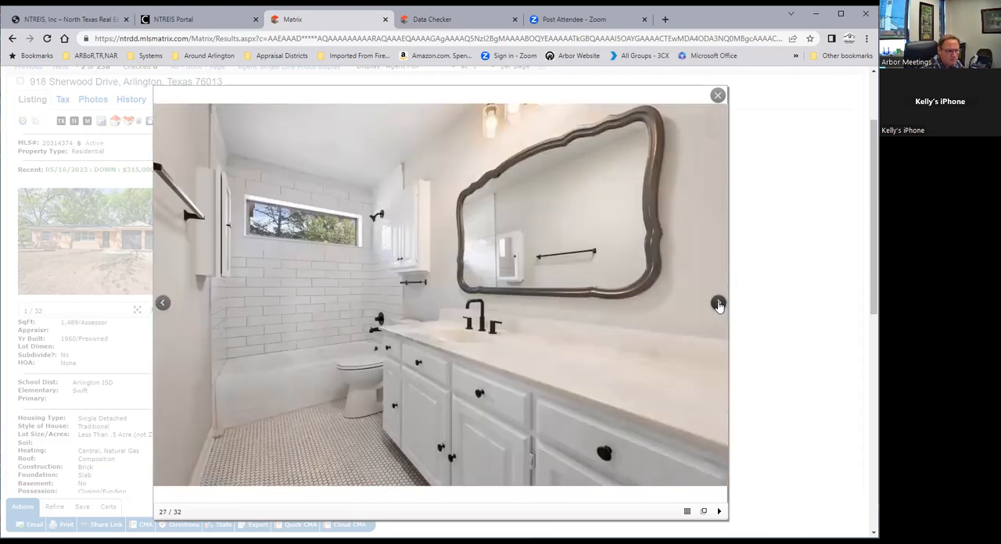
{"action": "left_click", "coordinate": [719, 305]}
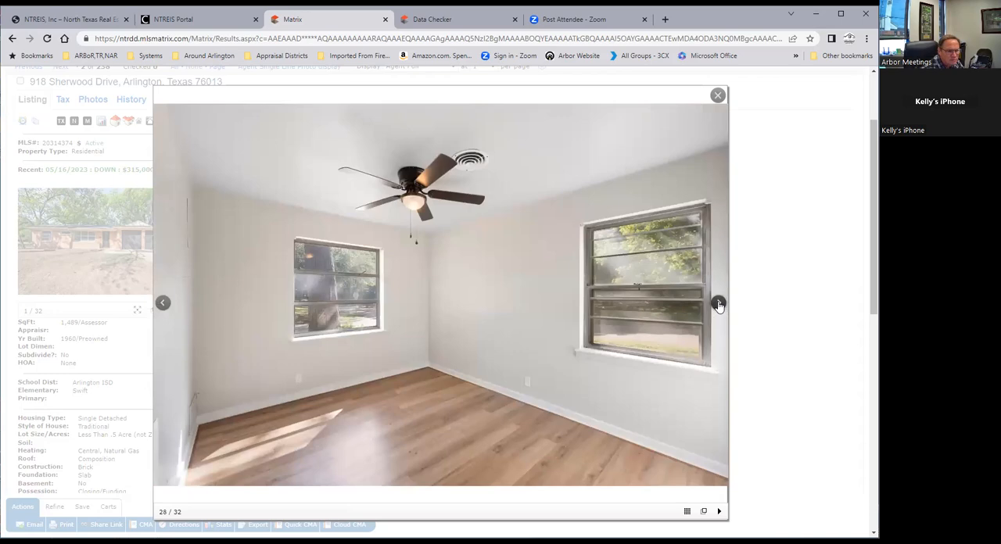
{"action": "left_click", "coordinate": [719, 306]}
{"action": "left_click", "coordinate": [719, 305]}
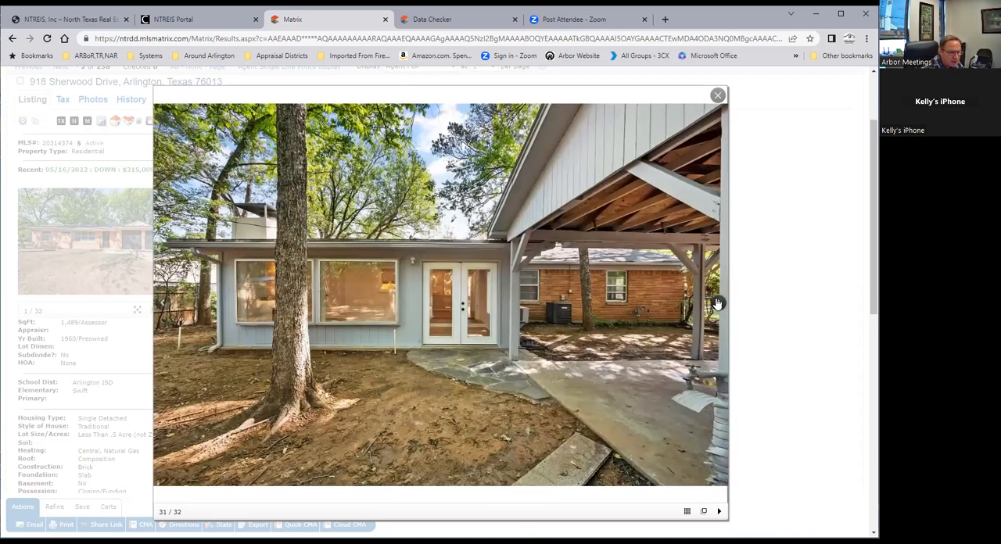
{"action": "left_click", "coordinate": [718, 302]}
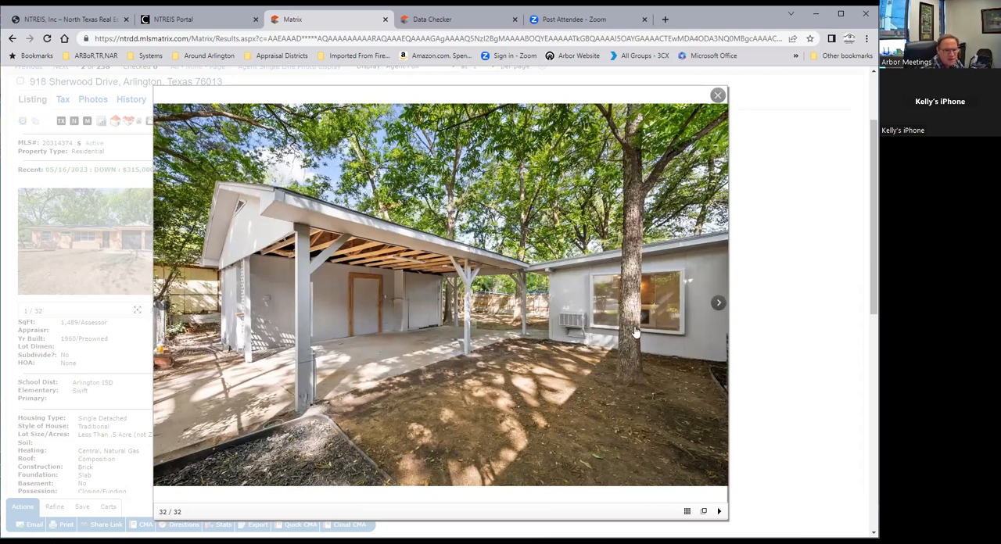
{"action": "left_click", "coordinate": [717, 304]}
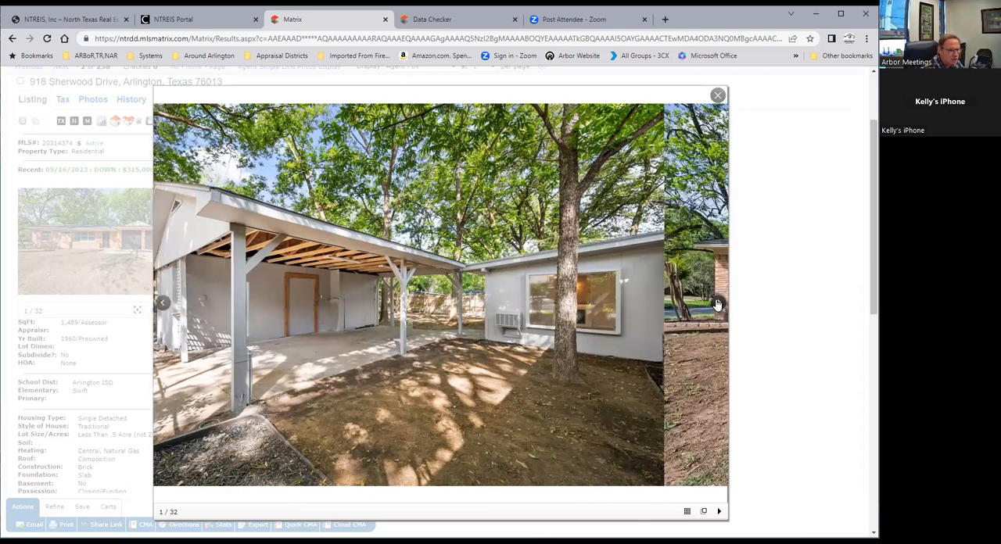
{"action": "left_click", "coordinate": [717, 304]}
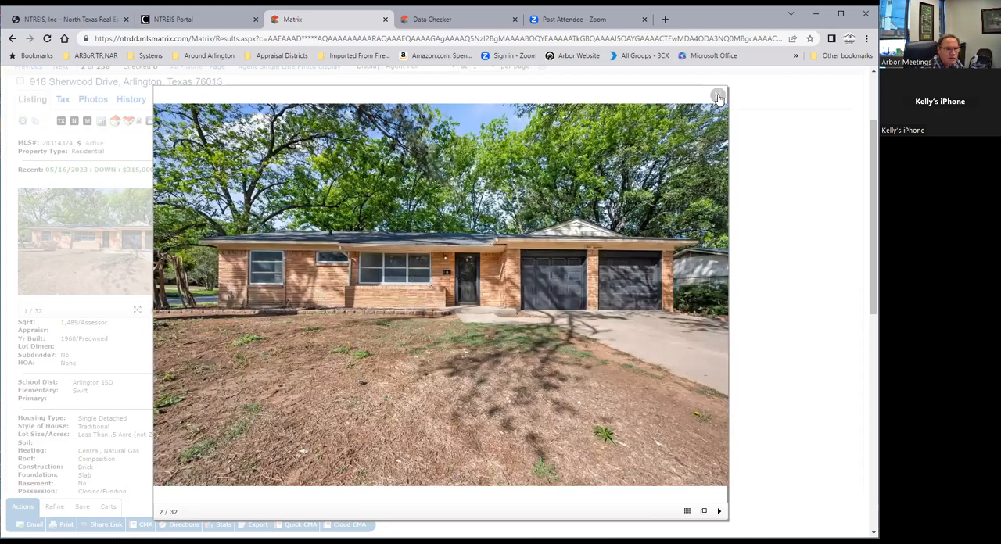
Close the enlarged listing photo and open the detailed Residential search form
{"action": "left_click", "coordinate": [718, 98]}
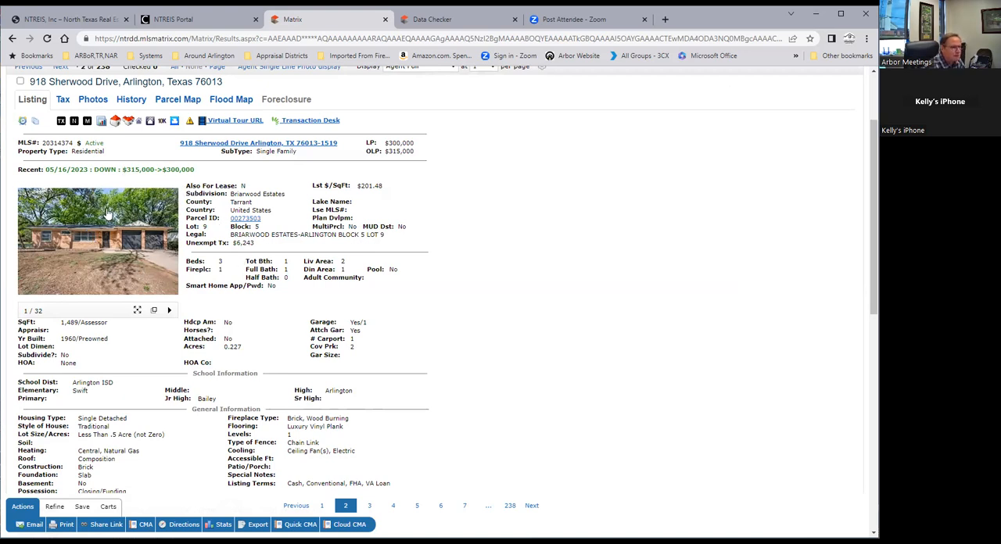
{"action": "scroll", "coordinate": [23, 251], "scroll_direction": "up", "scroll_amount": 3}
{"action": "mouse_move", "coordinate": [162, 89]}
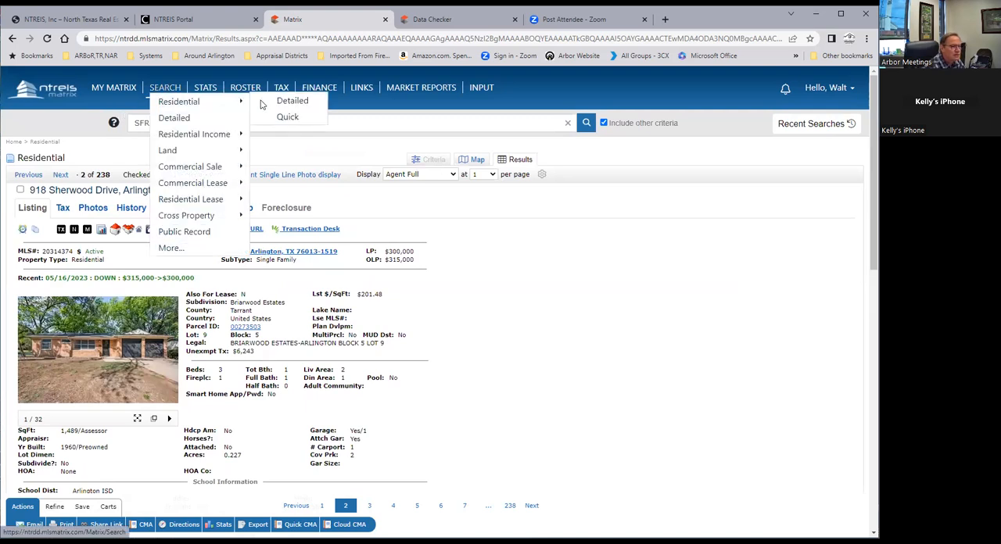
{"action": "left_click", "coordinate": [293, 101]}
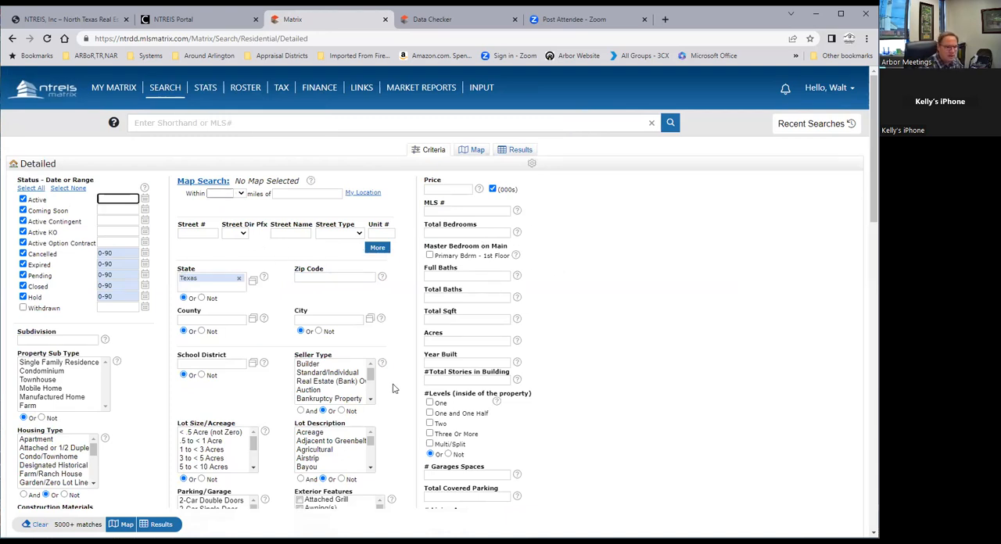
Enter Briarwood as the subdivision criterion
{"action": "left_click", "coordinate": [31, 340]}
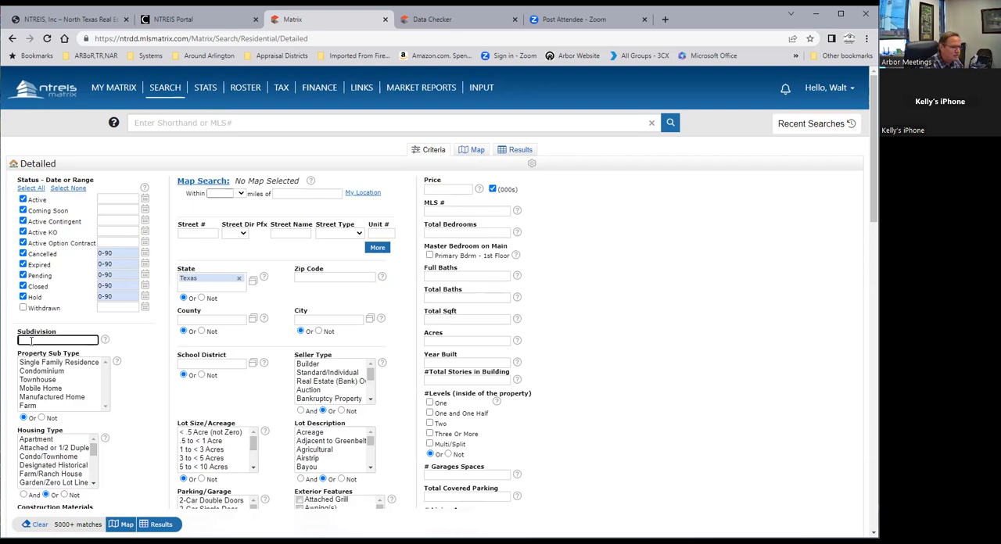
{"action": "right_click", "coordinate": [31, 340]}
{"action": "left_click", "coordinate": [67, 423]}
{"action": "right_click", "coordinate": [36, 341]}
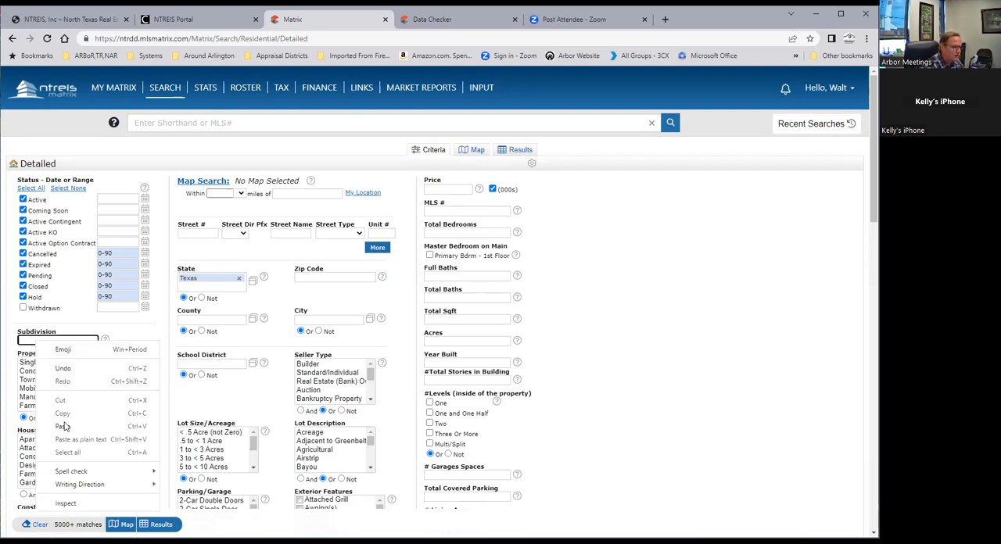
{"action": "left_click", "coordinate": [65, 426]}
{"action": "left_click", "coordinate": [49, 340]}
{"action": "type", "text": "Briar"}
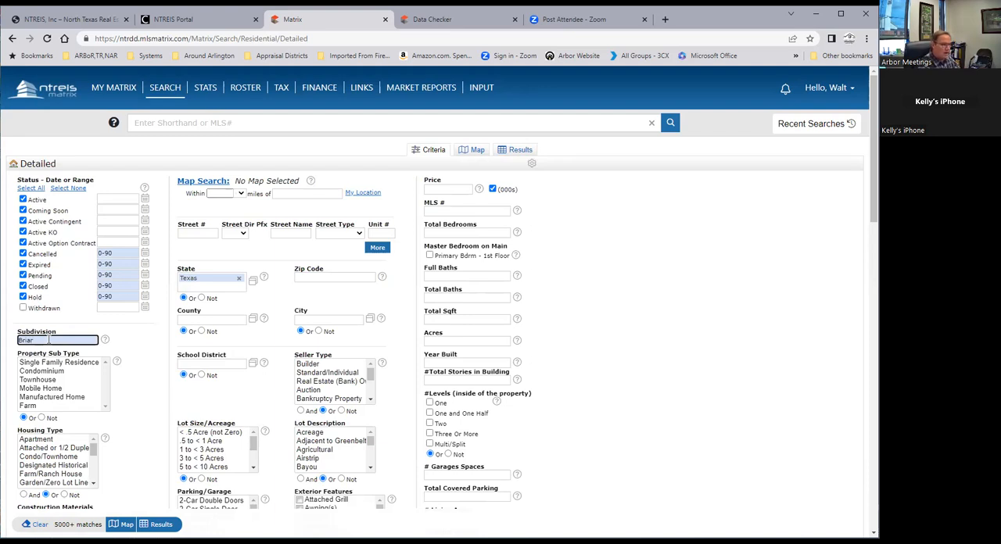
{"action": "type", "text": "wood"}
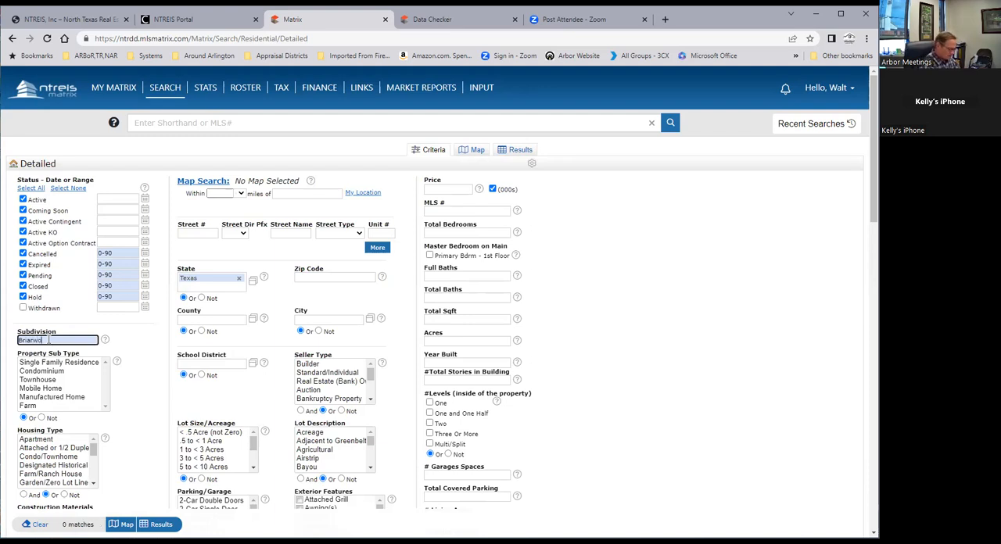
Set the zip code criterion to 76016
{"action": "left_click", "coordinate": [332, 277]}
{"action": "type", "text": "7"}
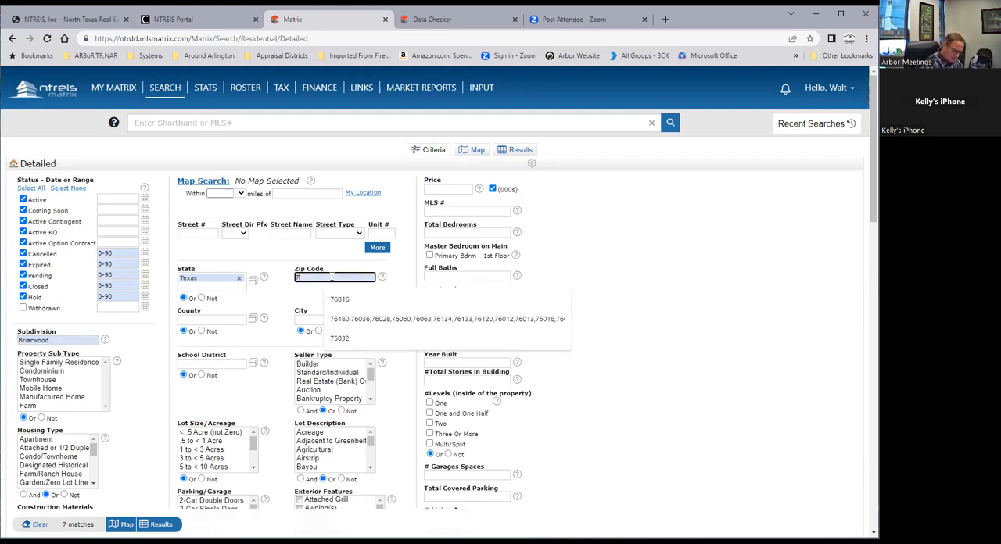
{"action": "type", "text": "6016"}
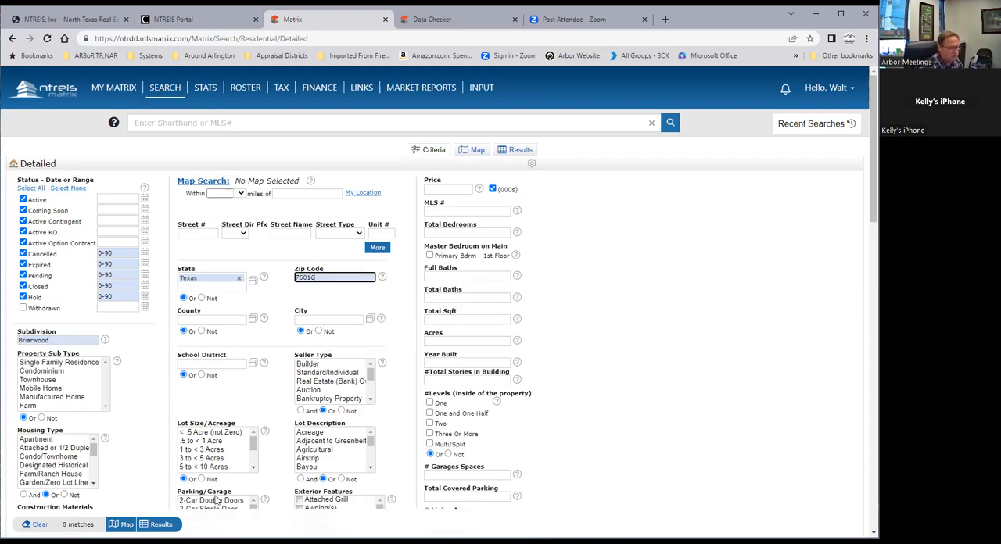
Try wildcards in the subdivision criterion, first Briarwood* and then the shorter Briar*
{"action": "left_click", "coordinate": [68, 341]}
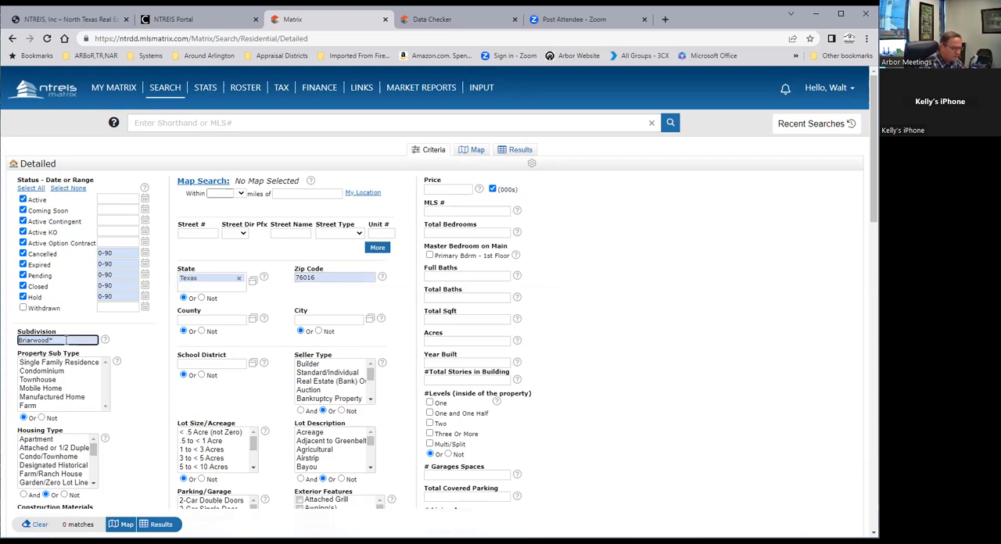
{"action": "left_click", "coordinate": [208, 365]}
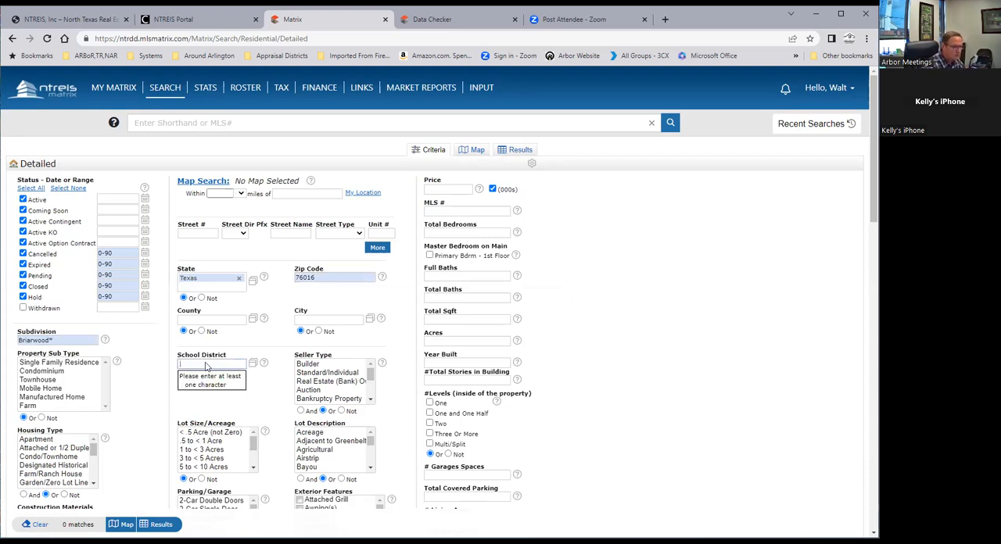
{"action": "left_click_drag", "start_coordinate": [55, 339], "coordinate": [34, 340]}
{"action": "key", "text": "BackSpace"}
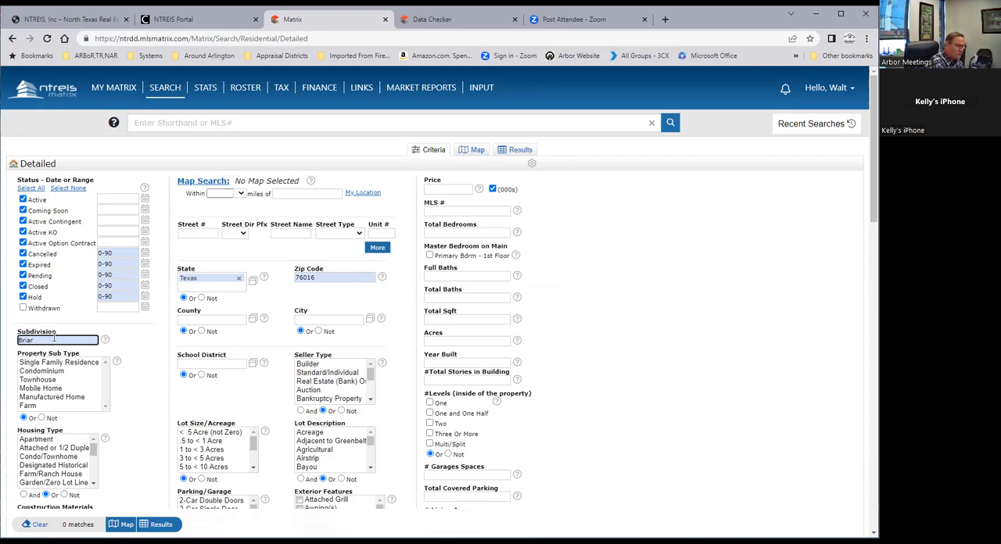
{"action": "left_click", "coordinate": [228, 366]}
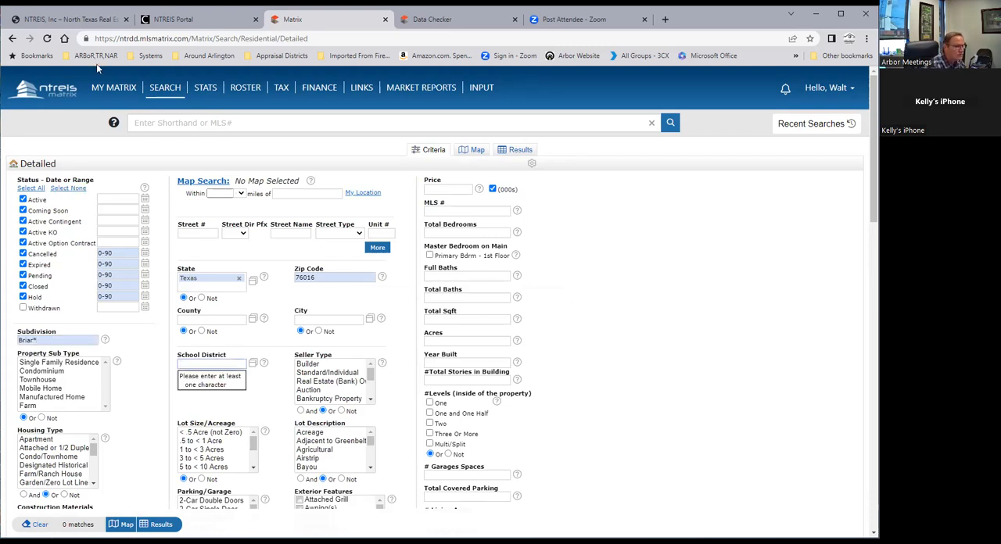
Return to the second SFR listing's full record and copy the word Briarwood from its subdivision
{"action": "mouse_move", "coordinate": [110, 94]}
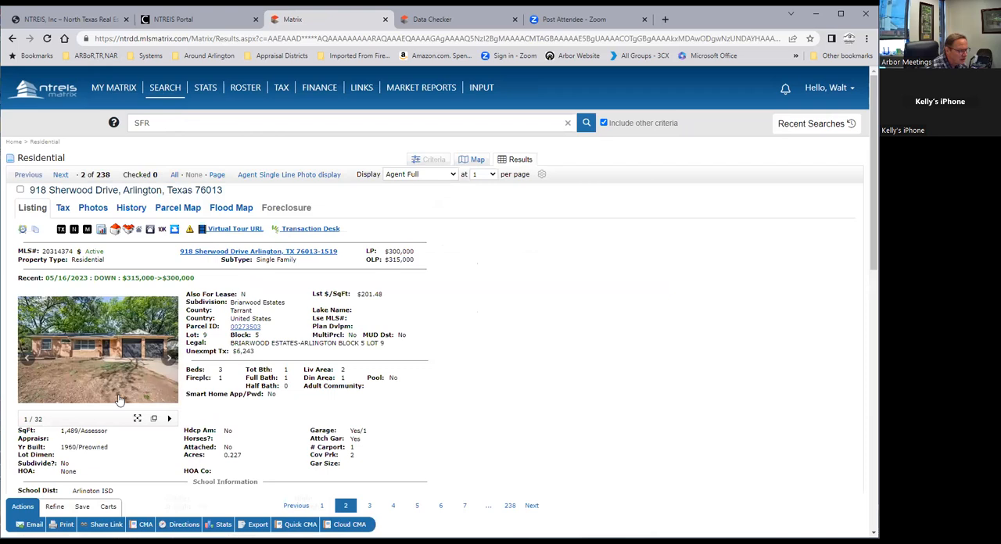
{"action": "scroll", "coordinate": [124, 452], "scroll_direction": "down", "scroll_amount": 2}
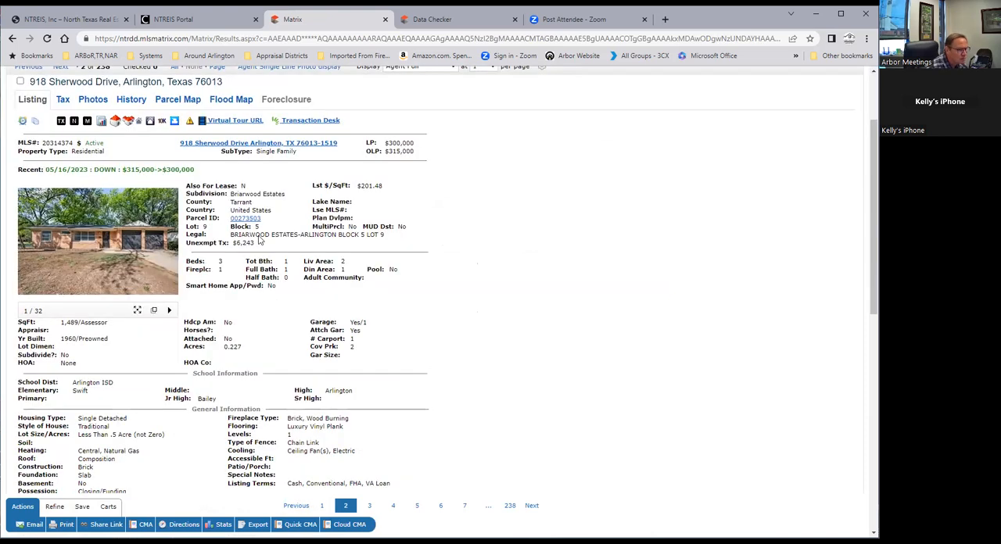
{"action": "left_click_drag", "start_coordinate": [229, 194], "coordinate": [264, 191]}
{"action": "right_click", "coordinate": [236, 193]}
{"action": "left_click", "coordinate": [261, 209]}
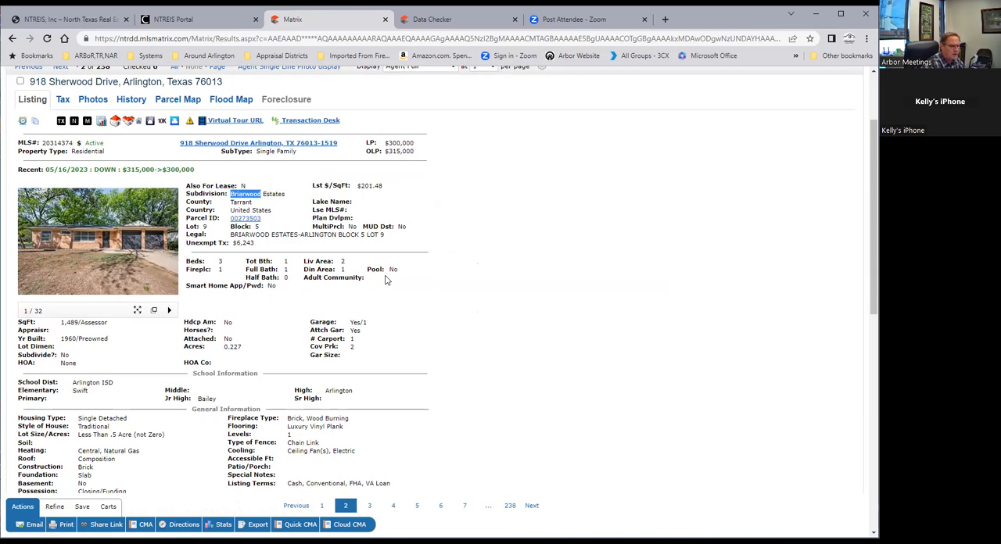
Start a fresh detailed Residential search with the copied subdivision name as Briarwood* and zip code 76016
{"action": "scroll", "coordinate": [231, 136], "scroll_direction": "up", "scroll_amount": 2}
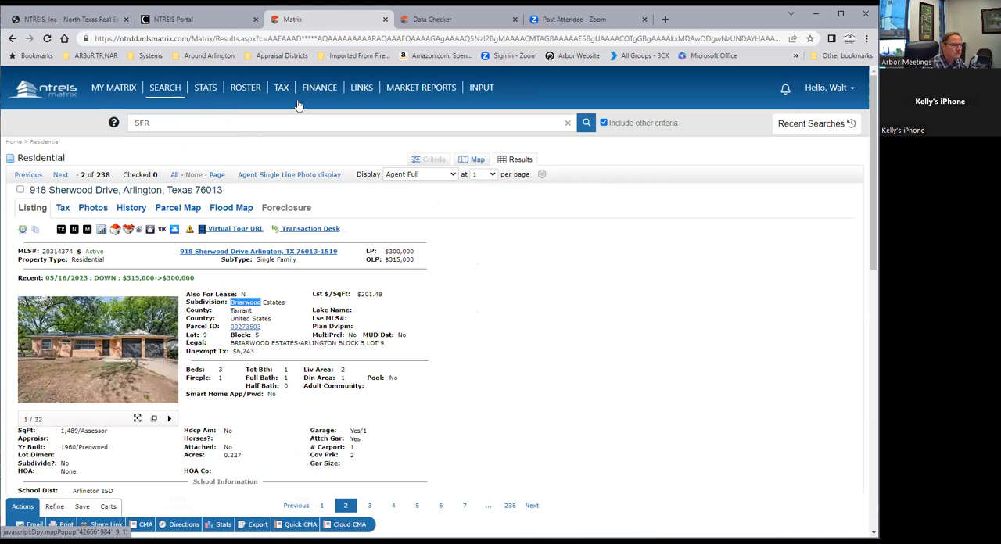
{"action": "left_click", "coordinate": [49, 341]}
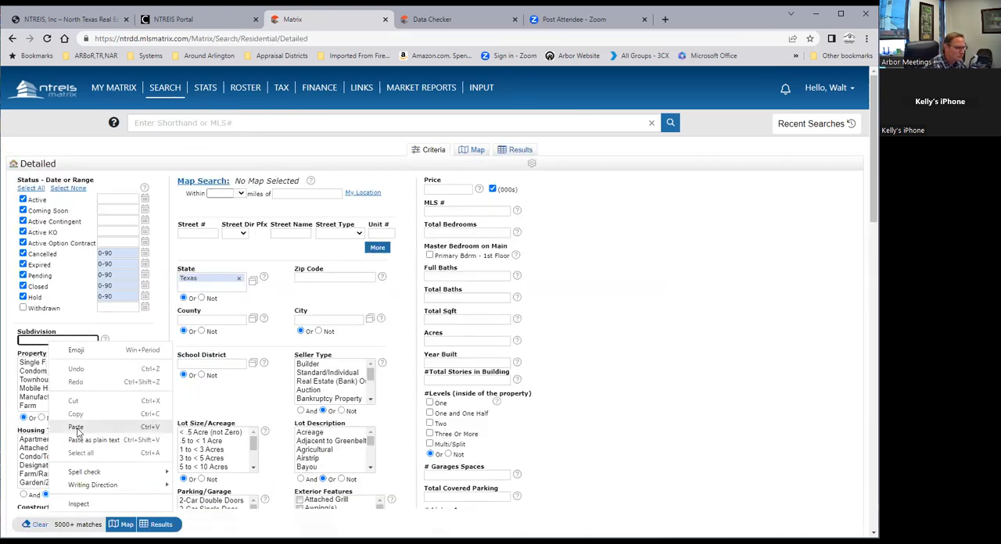
{"action": "left_click", "coordinate": [78, 429]}
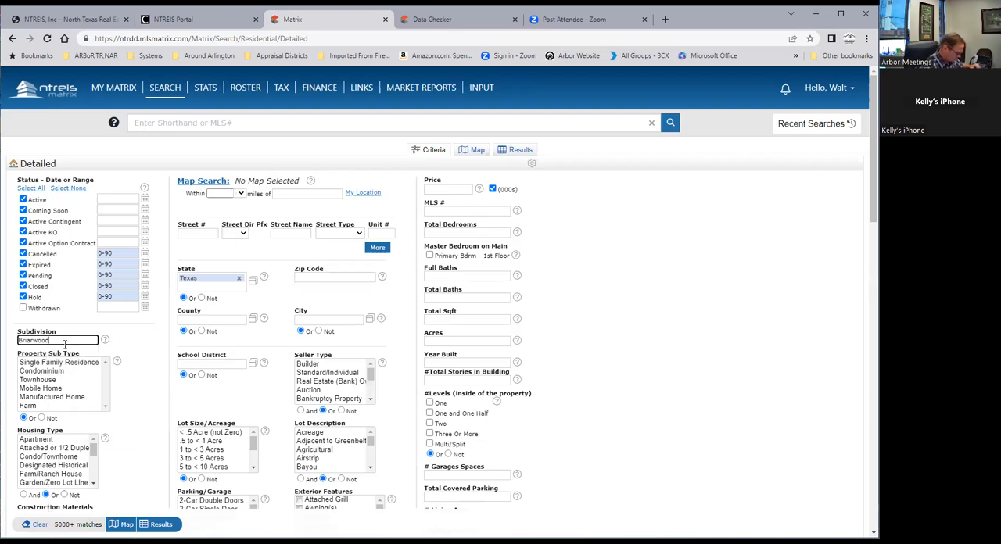
{"action": "type", "text": "*"}
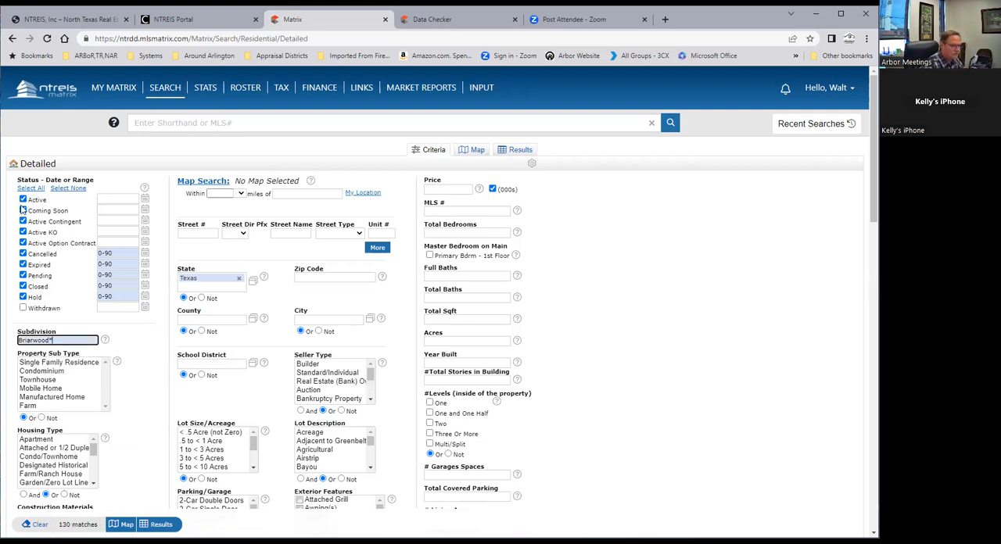
{"action": "left_click", "coordinate": [319, 275]}
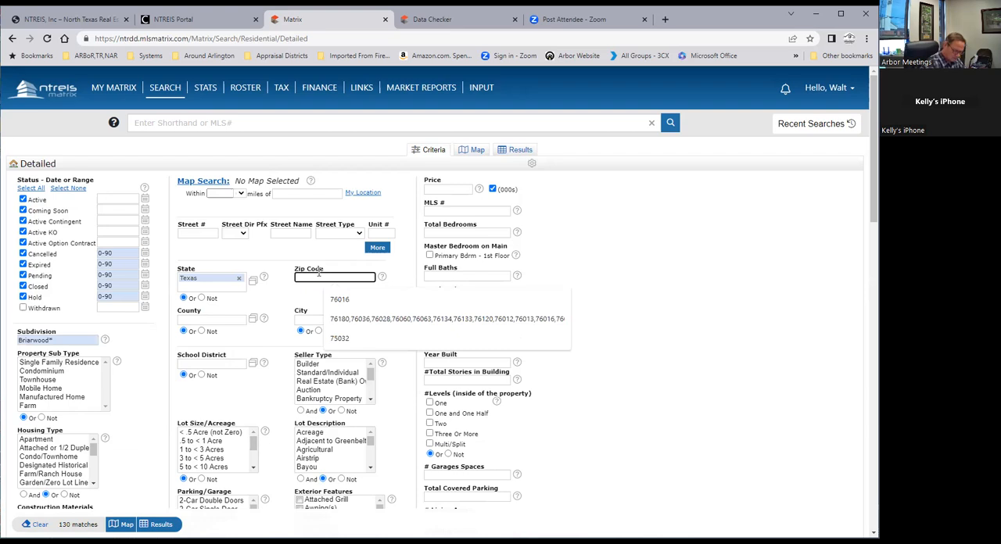
{"action": "type", "text": "7"}
{"action": "left_click", "coordinate": [324, 299]}
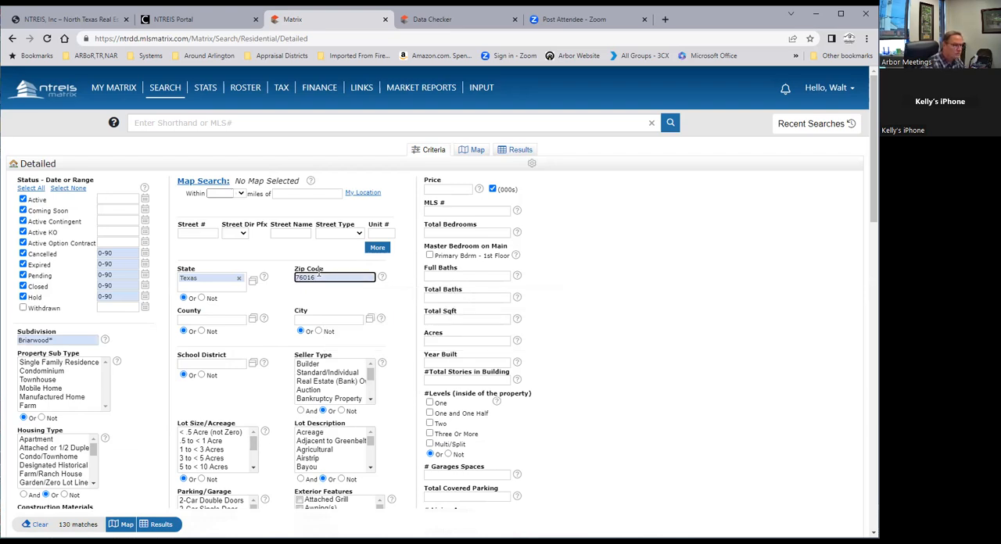
{"action": "left_click", "coordinate": [337, 321]}
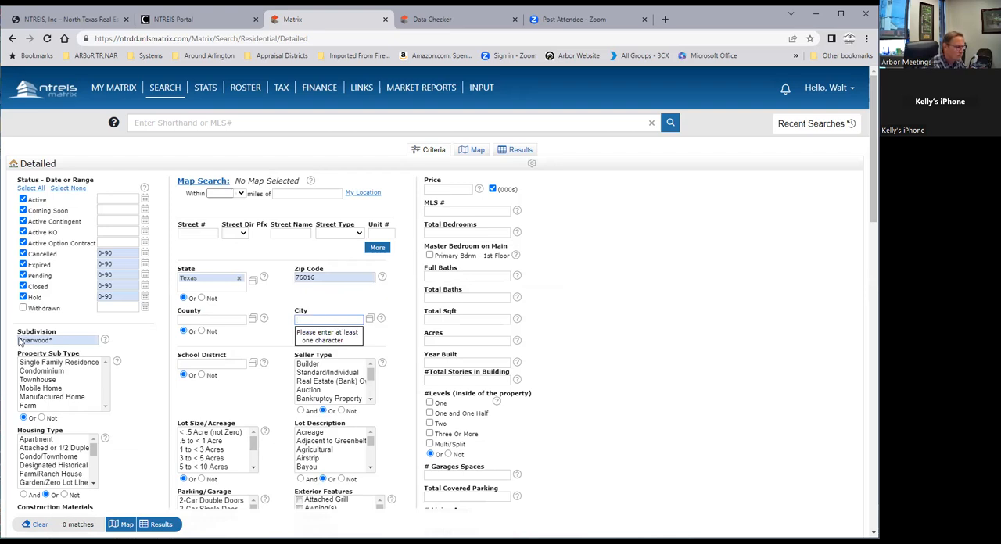
Try the subdivision criterion with wildcards on both sides, as *Briarwood* and as *briar*
{"action": "left_click_drag", "start_coordinate": [17, 342], "coordinate": [102, 333]}
{"action": "key", "text": "Home"}
{"action": "type", "text": "*"}
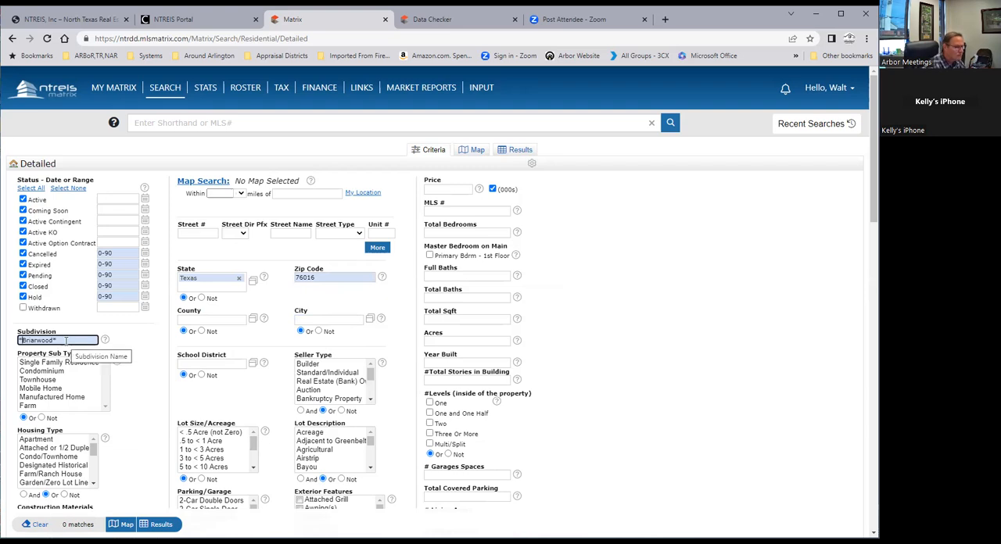
{"action": "left_click_drag", "start_coordinate": [66, 341], "coordinate": [10, 342]}
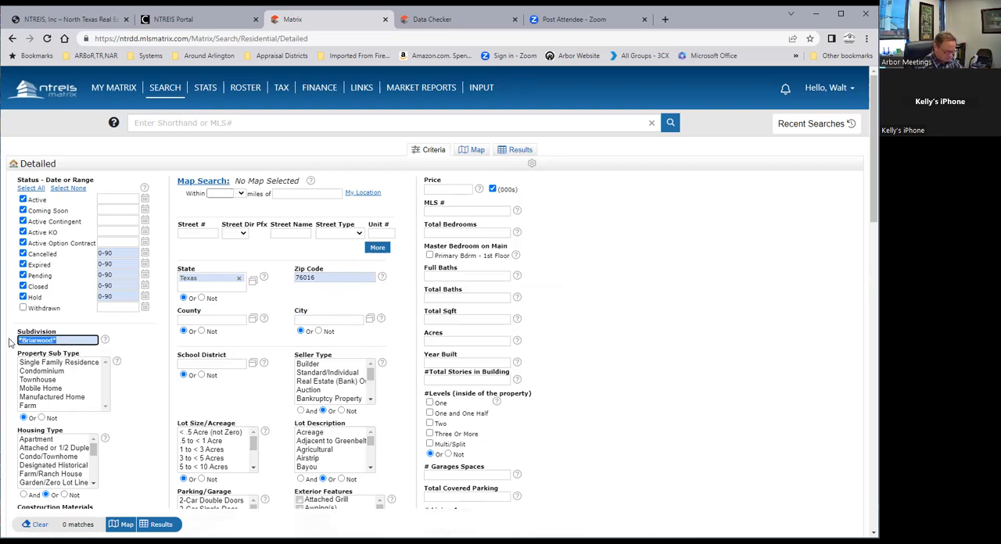
{"action": "key", "text": "BackSpace"}
{"action": "left_click", "coordinate": [39, 338]}
{"action": "type", "text": "*"}
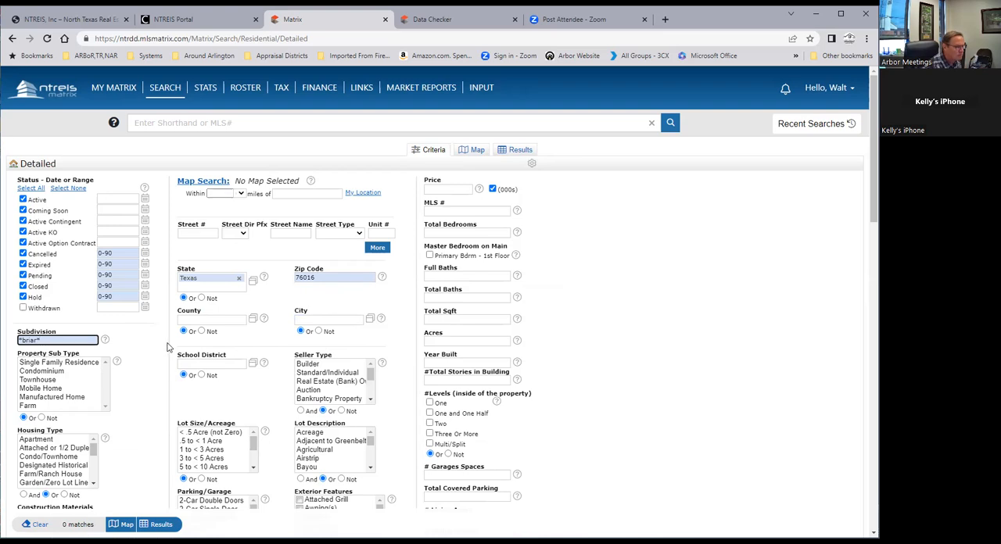
Bring up the SFR residential results again and reopen the second listing's full record to check its location details
{"action": "mouse_move", "coordinate": [119, 88]}
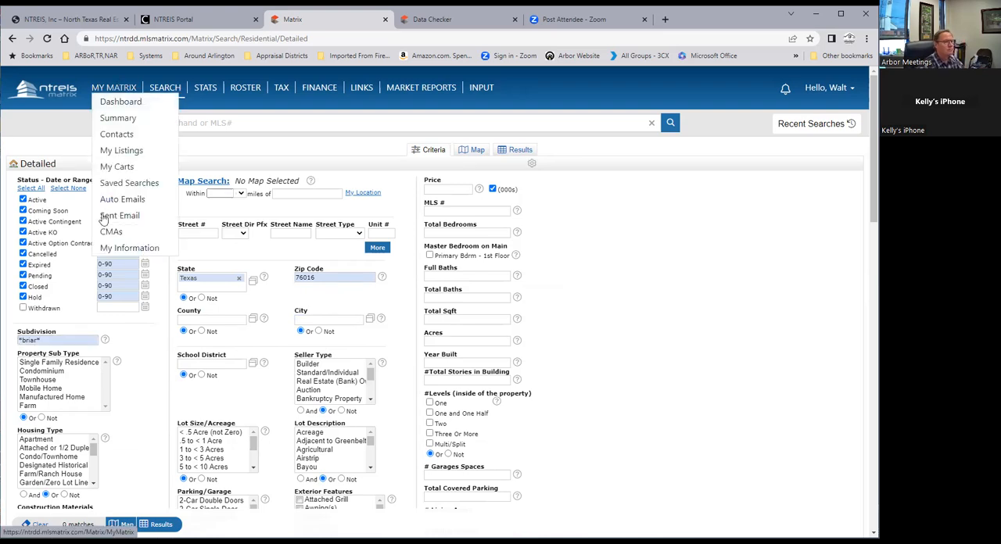
{"action": "left_click", "coordinate": [100, 93]}
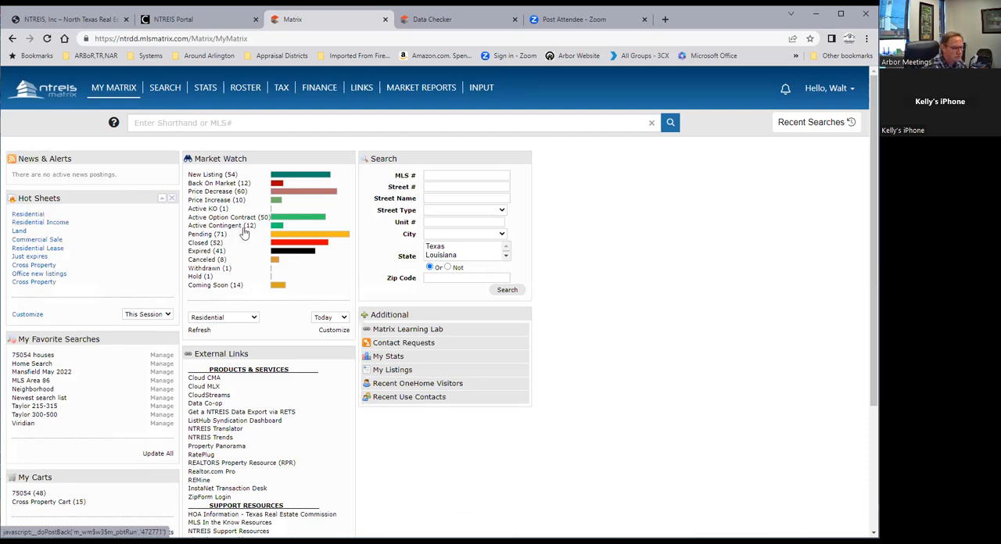
{"action": "left_click", "coordinate": [28, 214]}
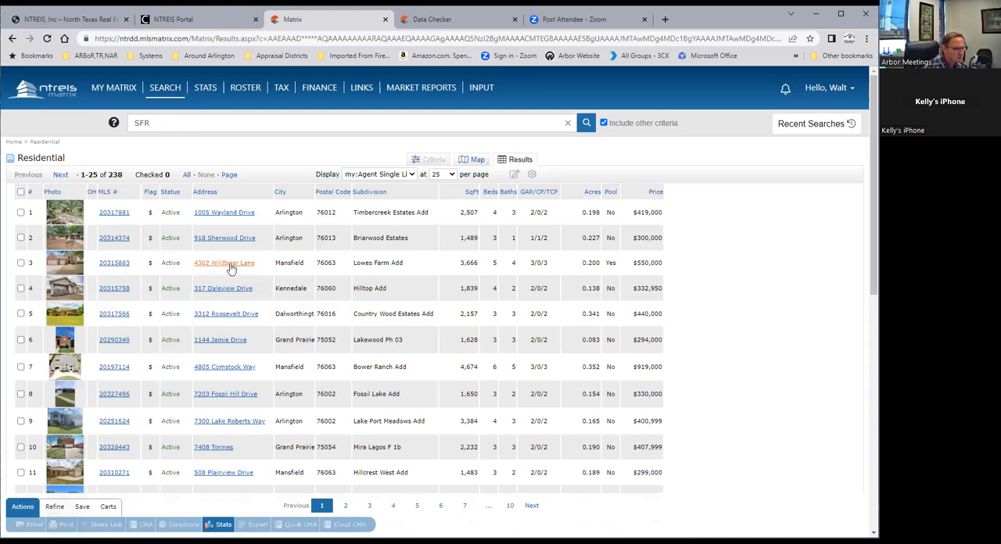
{"action": "left_click", "coordinate": [233, 239]}
{"action": "left_click", "coordinate": [109, 242]}
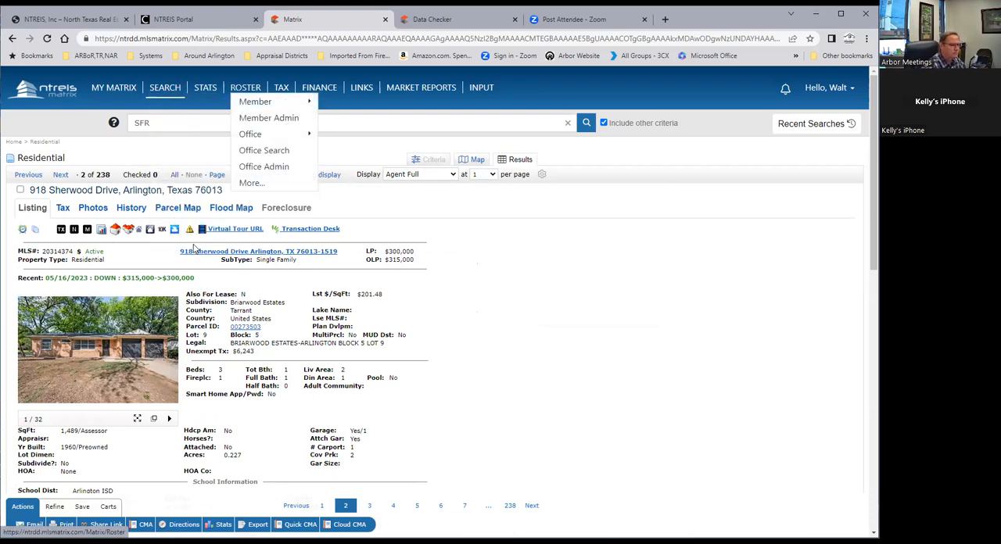
Open a blank detailed Residential search and set the subdivision to Briar*
{"action": "left_click", "coordinate": [37, 340]}
{"action": "right_click", "coordinate": [35, 341]}
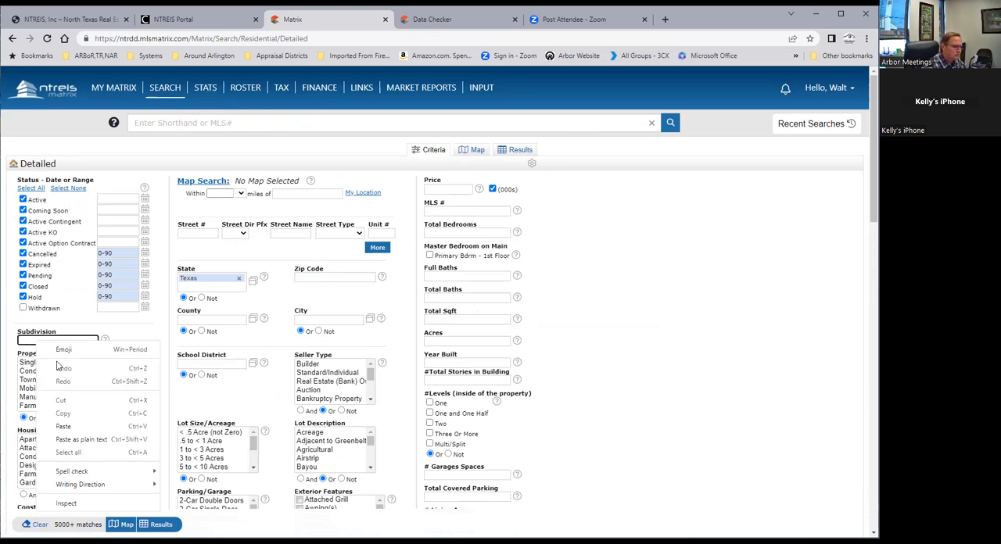
{"action": "left_click", "coordinate": [29, 340]}
{"action": "left_click", "coordinate": [61, 362]}
Set the zip code to 76013 and run the search to show its results
{"action": "left_click", "coordinate": [309, 274]}
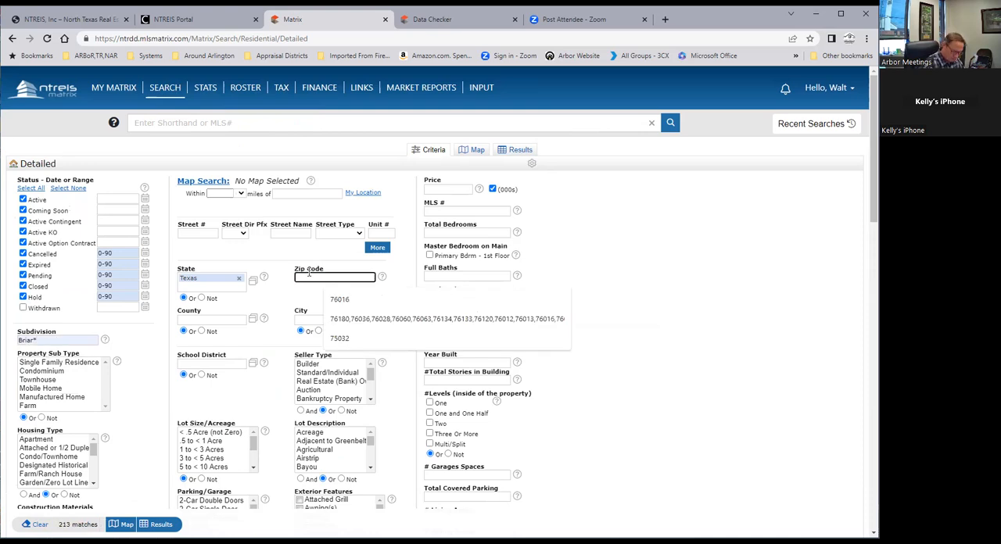
{"action": "type", "text": "76013"}
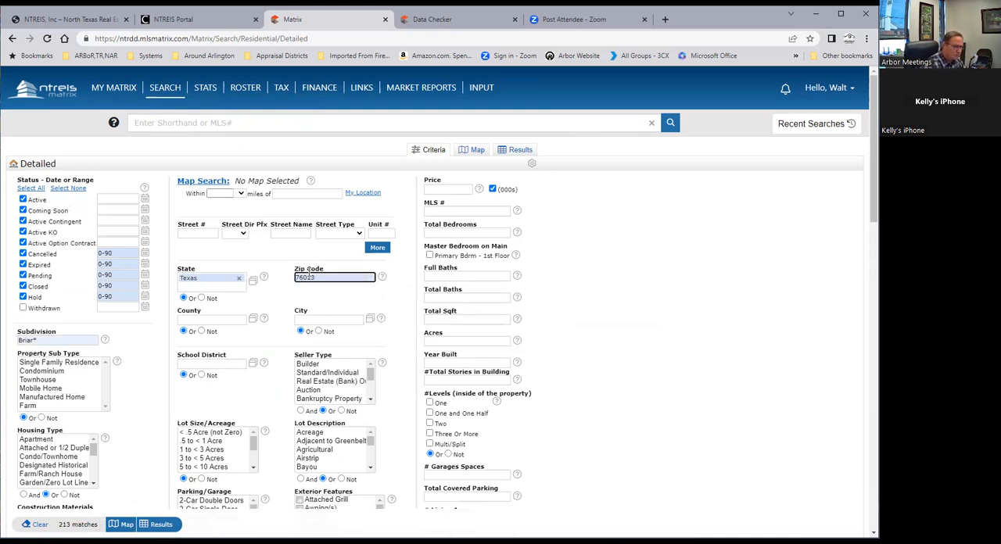
{"action": "left_click", "coordinate": [313, 321]}
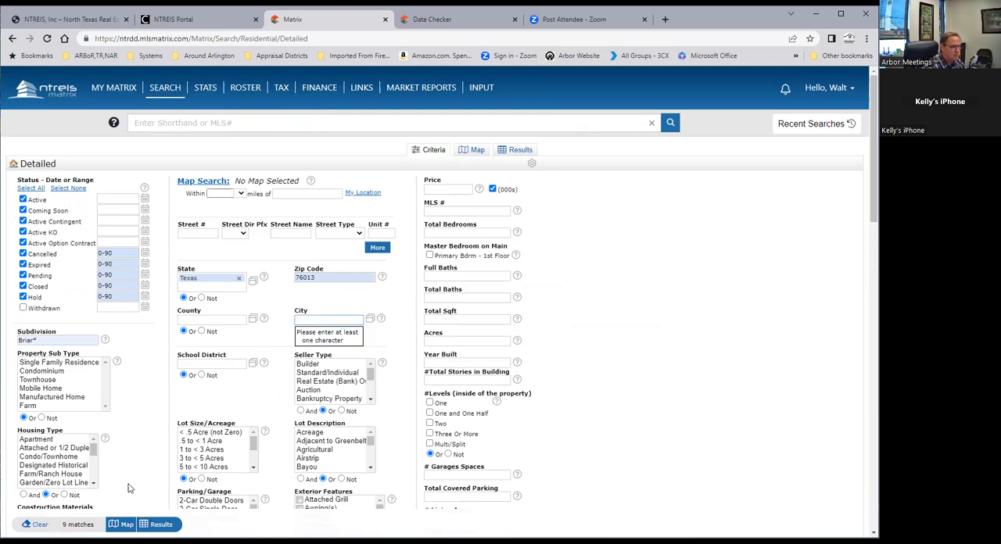
{"action": "left_click", "coordinate": [159, 526]}
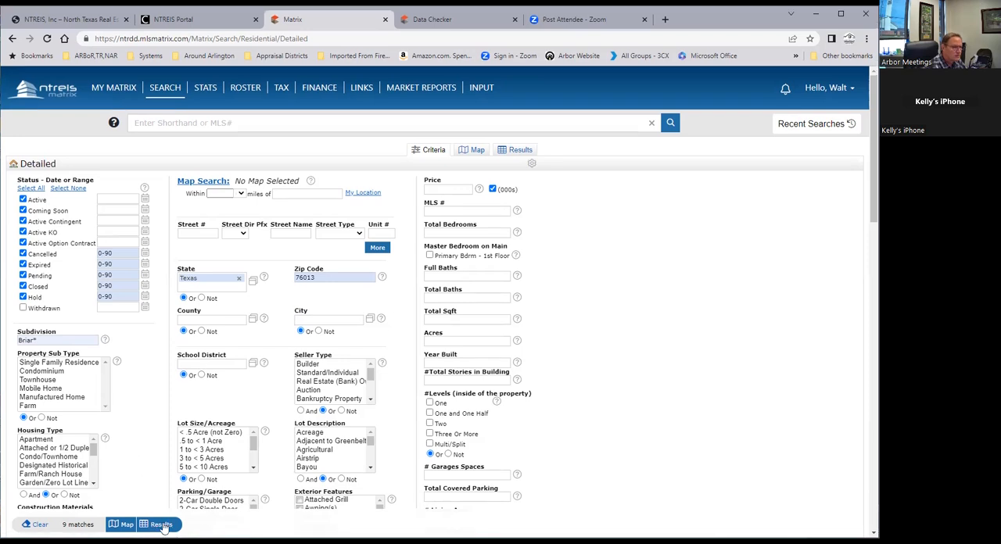
Show the search results and look through the columns available for insertion beside the Address column
{"action": "left_click", "coordinate": [163, 526]}
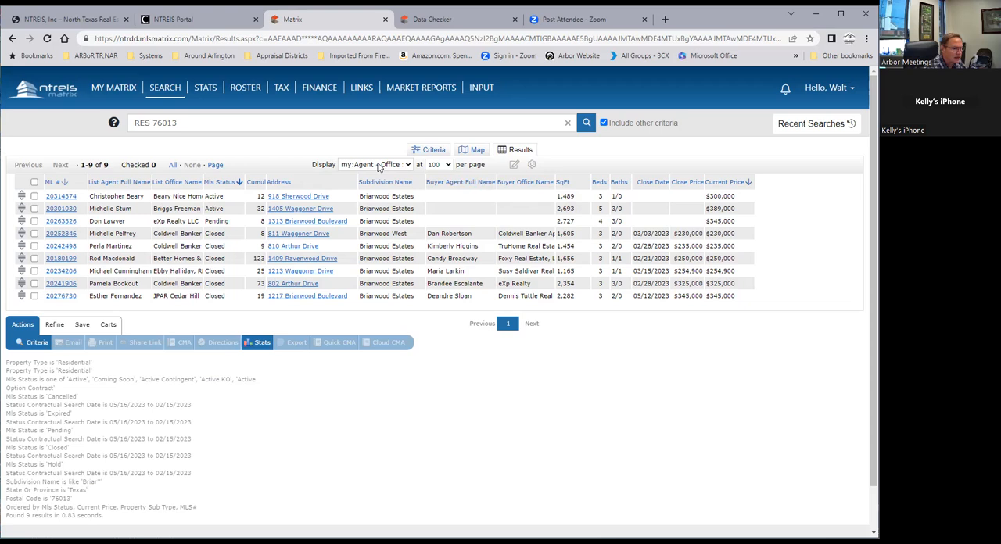
{"action": "left_click", "coordinate": [316, 180]}
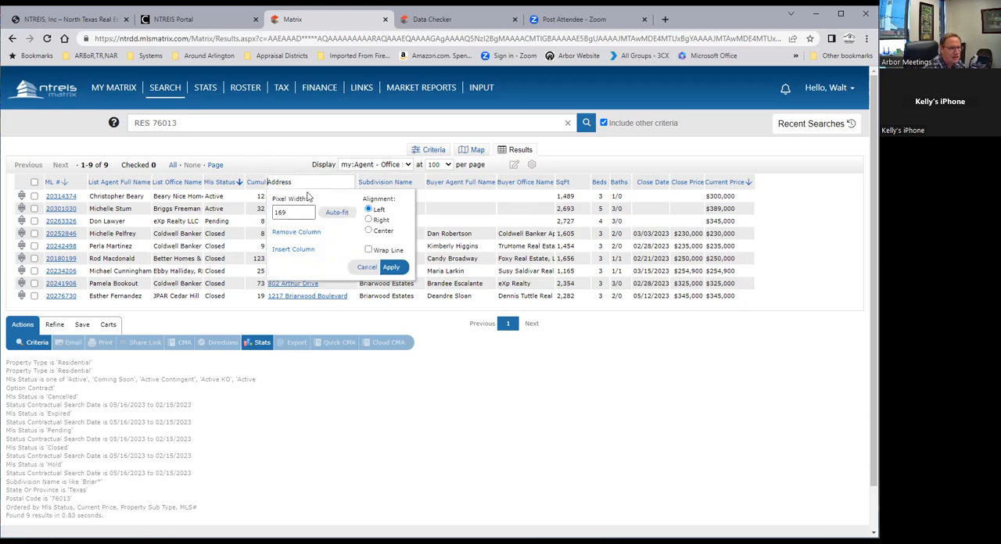
{"action": "left_click", "coordinate": [291, 250]}
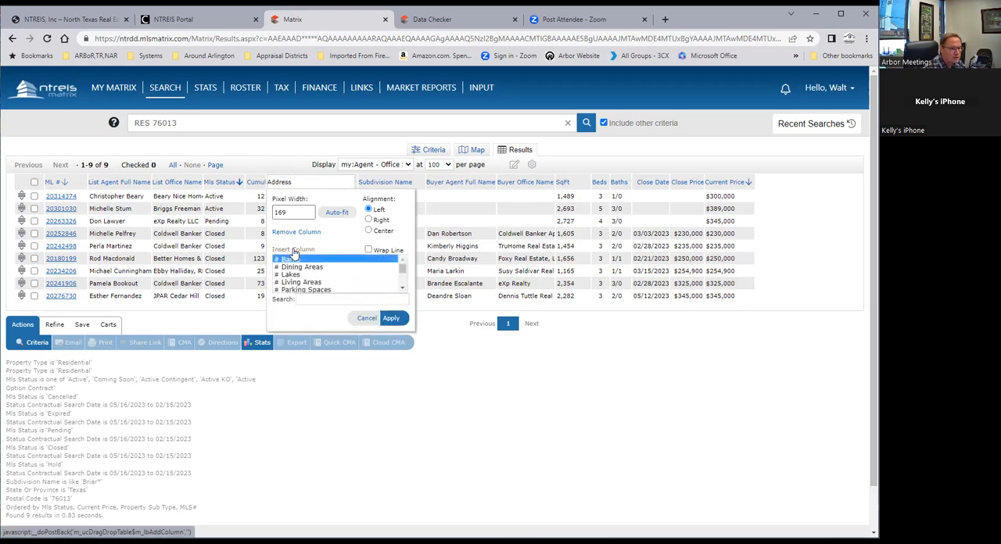
{"action": "scroll", "coordinate": [295, 269], "scroll_direction": "down", "scroll_amount": 6}
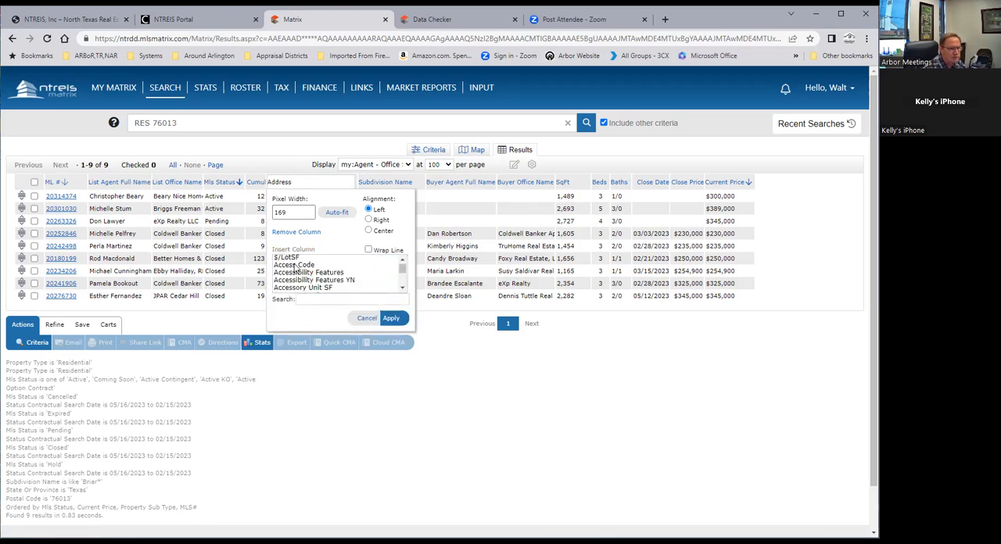
{"action": "scroll", "coordinate": [295, 269], "scroll_direction": "down", "scroll_amount": 8}
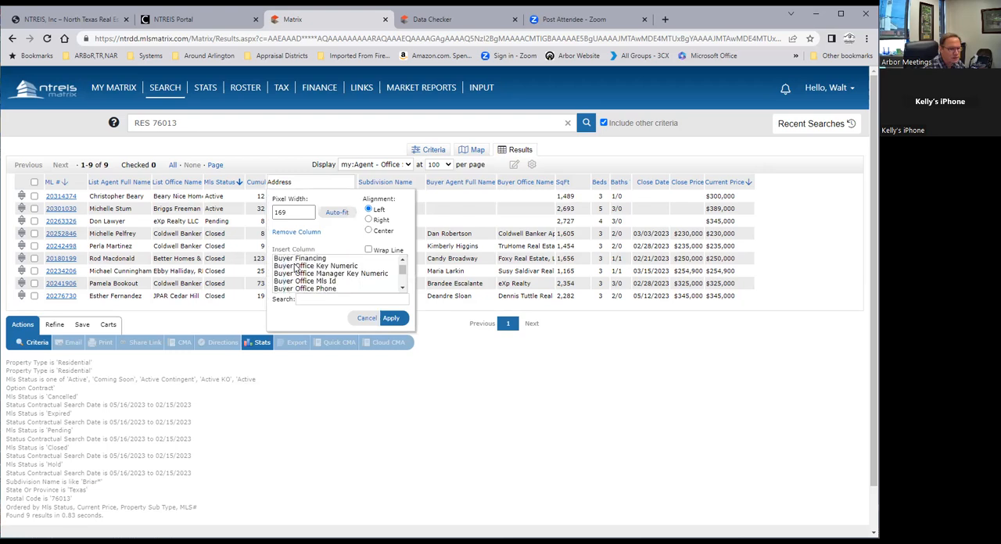
{"action": "left_click", "coordinate": [365, 318]}
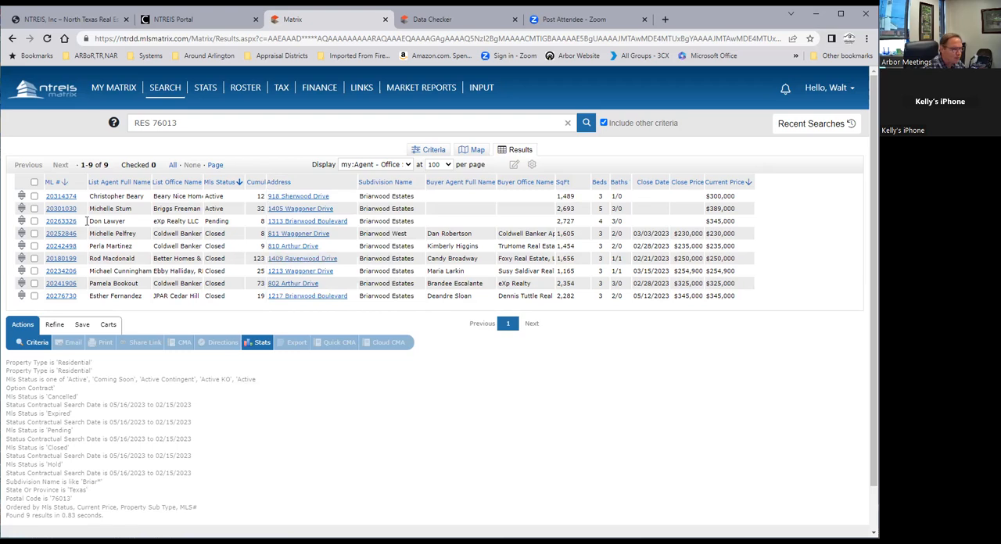
Try to find a photo column to insert beside the ML # column, searching the available columns for pi and main
{"action": "left_click", "coordinate": [75, 180]}
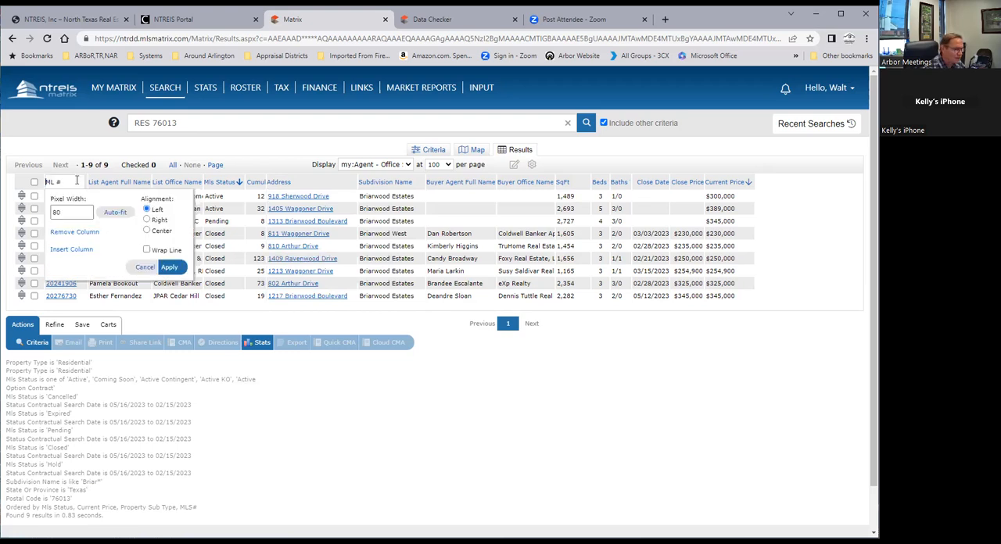
{"action": "left_click", "coordinate": [71, 249]}
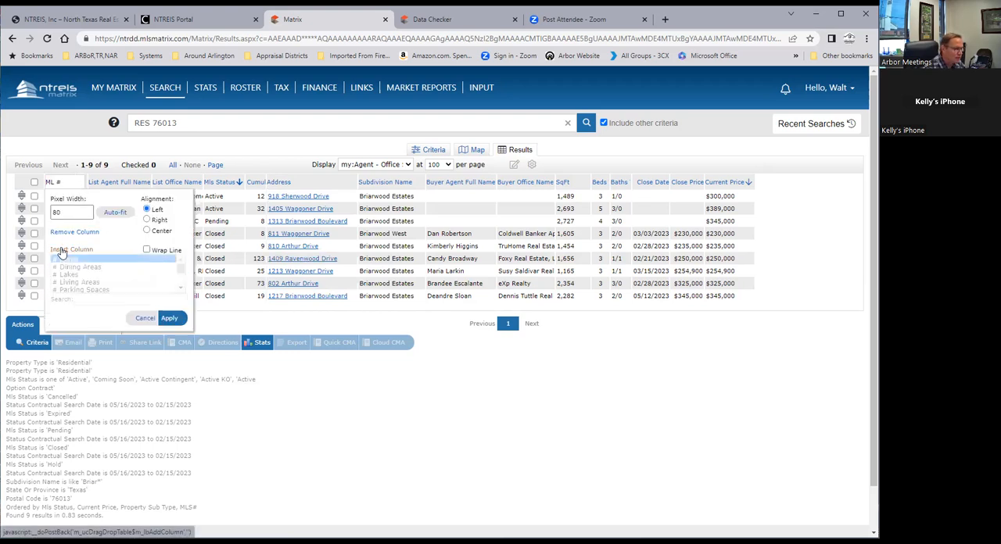
{"action": "left_click", "coordinate": [99, 299]}
{"action": "type", "text": "pict"}
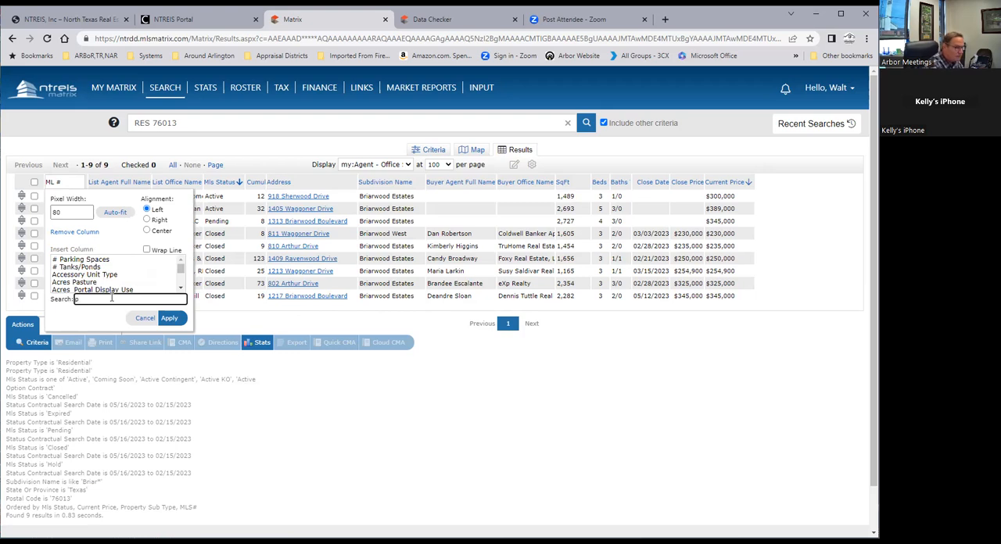
{"action": "type", "text": "i"}
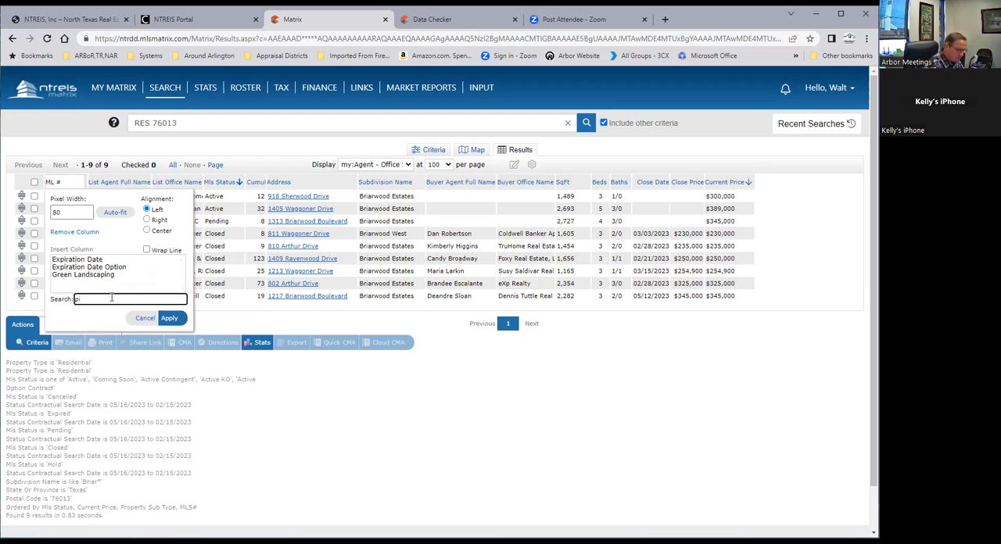
{"action": "key", "text": "BackSpace"}
{"action": "key", "text": "BackSpace"}
{"action": "type", "text": "main"}
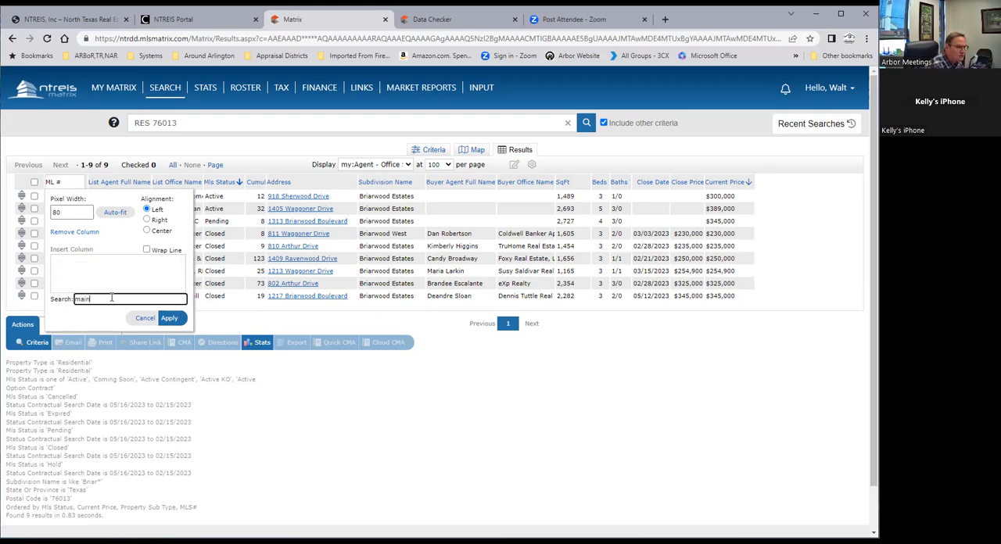
{"action": "key", "text": "BackSpace"}
{"action": "key", "text": "BackSpace"}
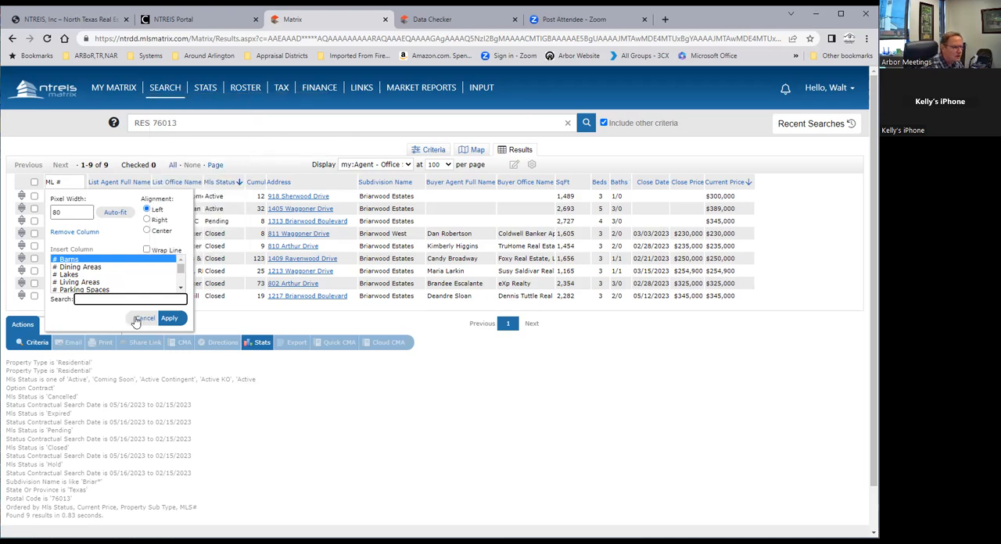
{"action": "left_click", "coordinate": [163, 319]}
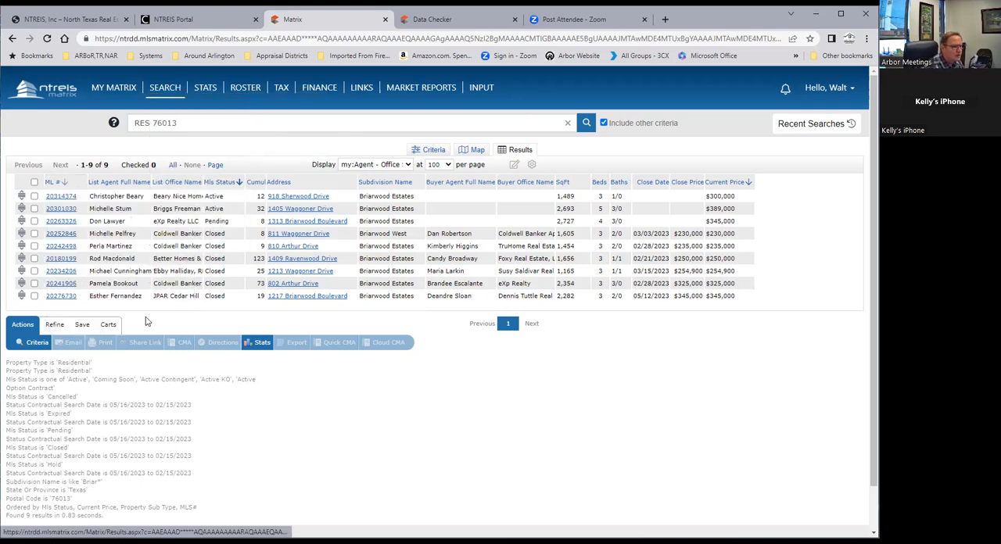
Switch the results display to my:Agent Single Line Photo and check its options for saving a custom display
{"action": "left_click", "coordinate": [373, 165]}
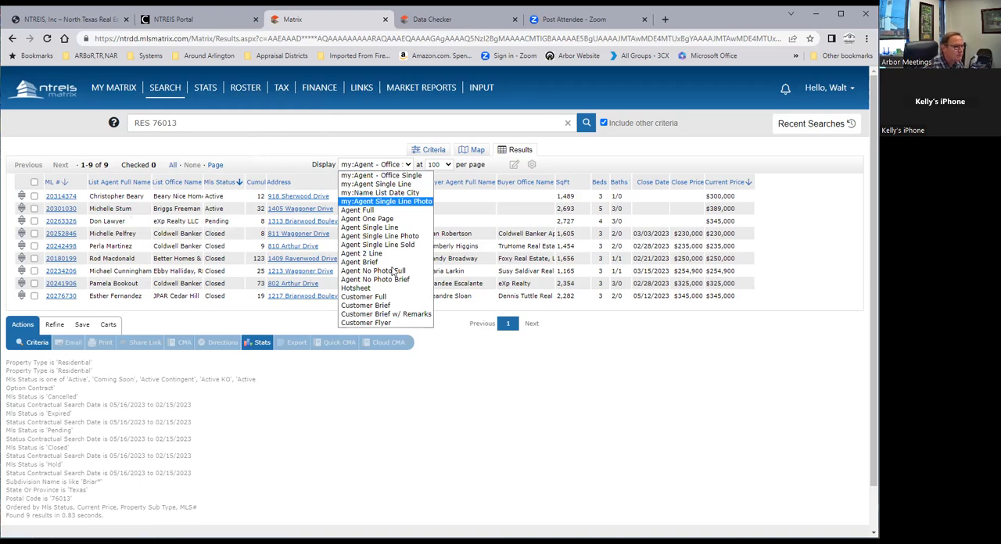
{"action": "left_click", "coordinate": [381, 202]}
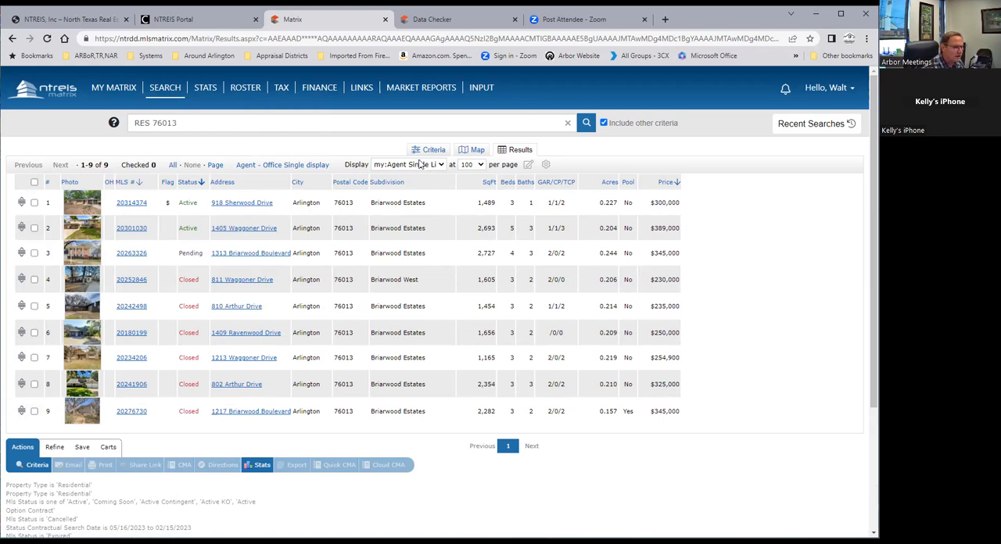
{"action": "left_click", "coordinate": [528, 166]}
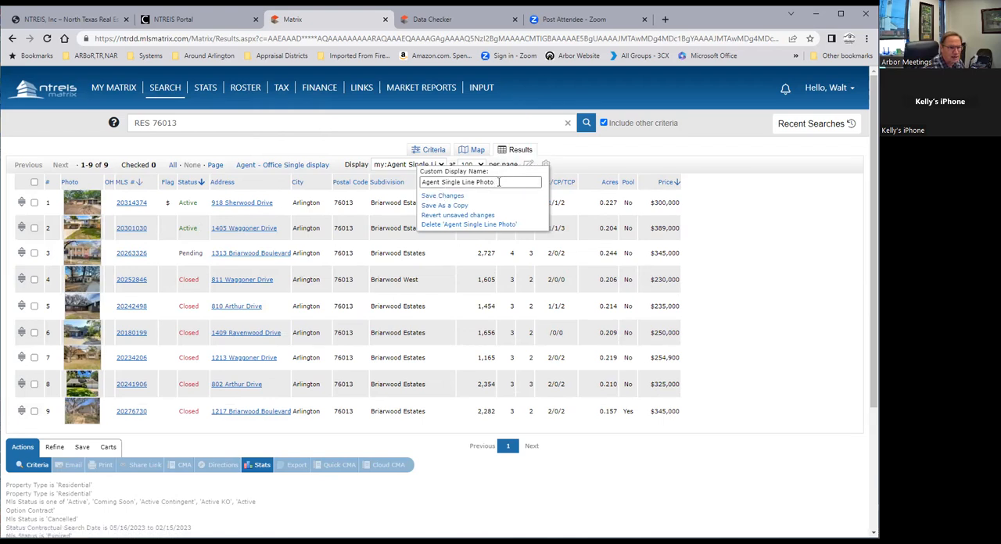
{"action": "left_click", "coordinate": [380, 210]}
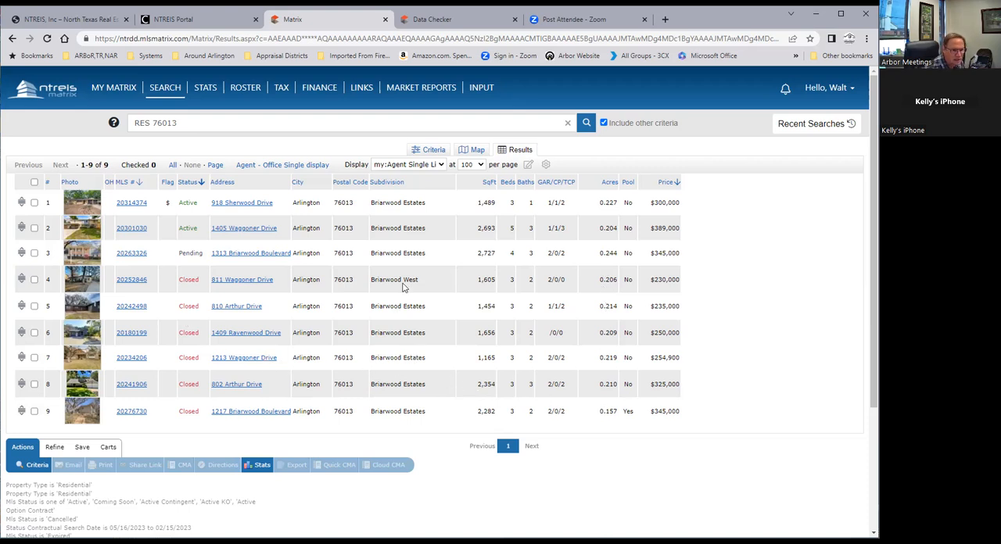
Insert a Year Built column beside the Subdivision column in the results
{"action": "left_click", "coordinate": [434, 181]}
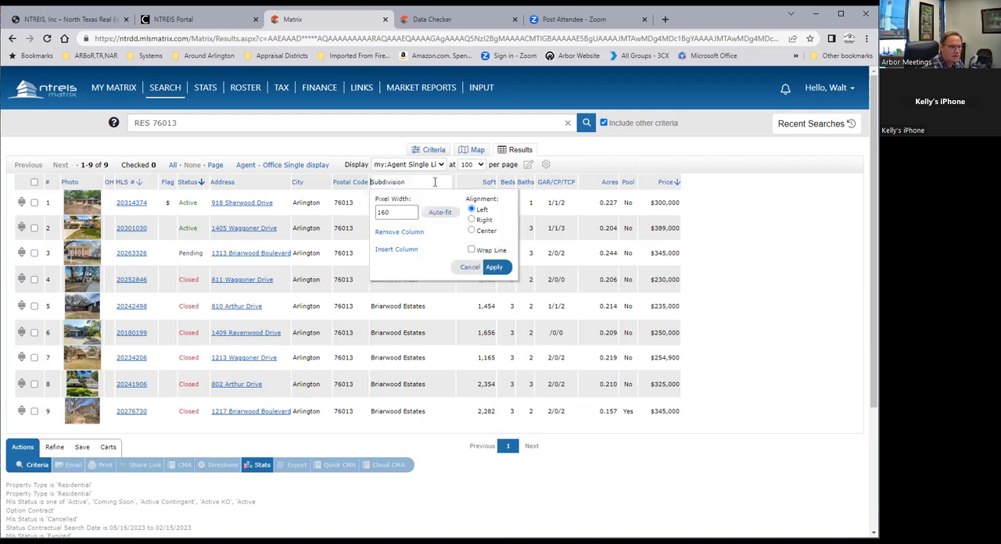
{"action": "left_click", "coordinate": [395, 250]}
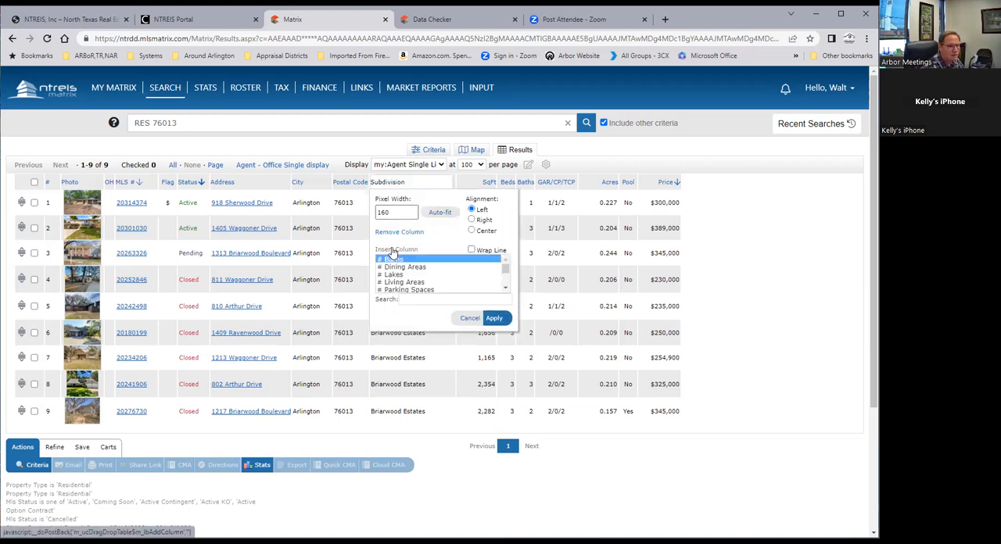
{"action": "left_click", "coordinate": [401, 299]}
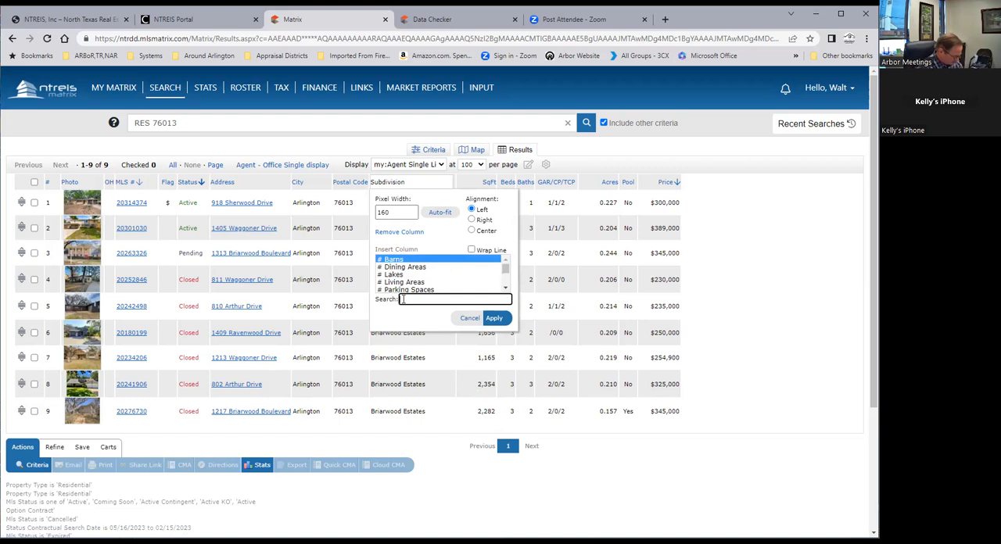
{"action": "type", "text": "buil"}
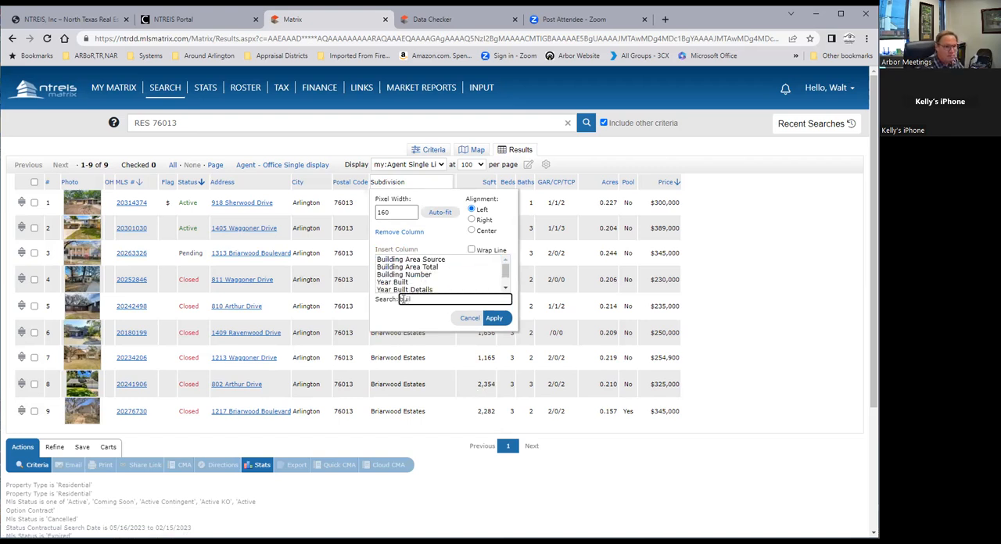
{"action": "left_click", "coordinate": [393, 282]}
{"action": "left_click", "coordinate": [495, 318]}
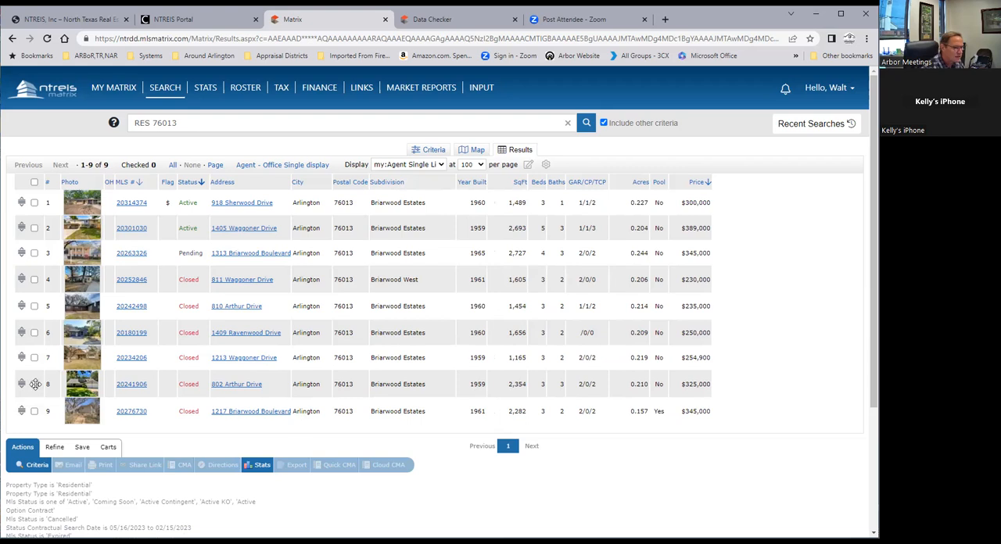
Select the six closed listings, numbers 4 to 9, and generate a Quick CMA from them
{"action": "left_click", "coordinate": [33, 279]}
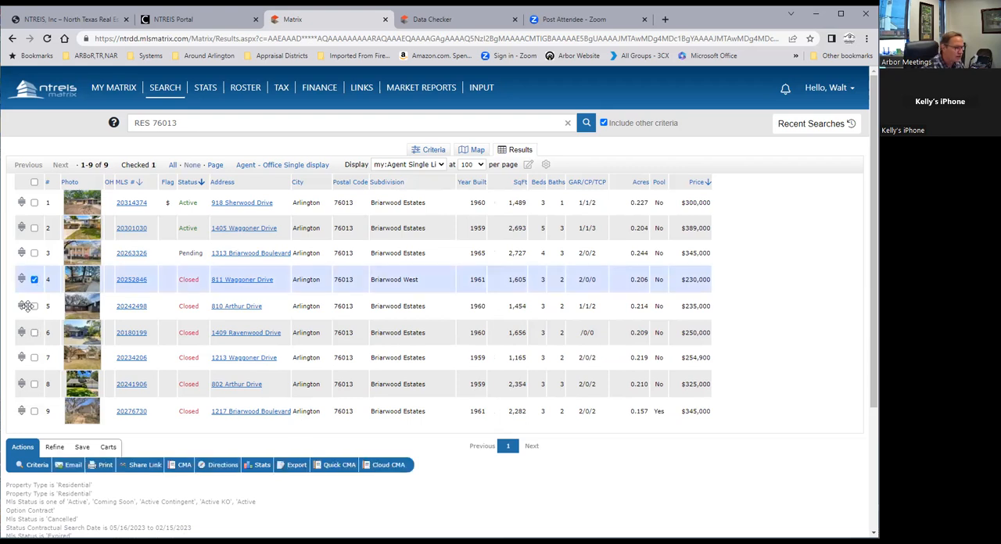
{"action": "left_click", "coordinate": [33, 305]}
{"action": "left_click", "coordinate": [34, 333]}
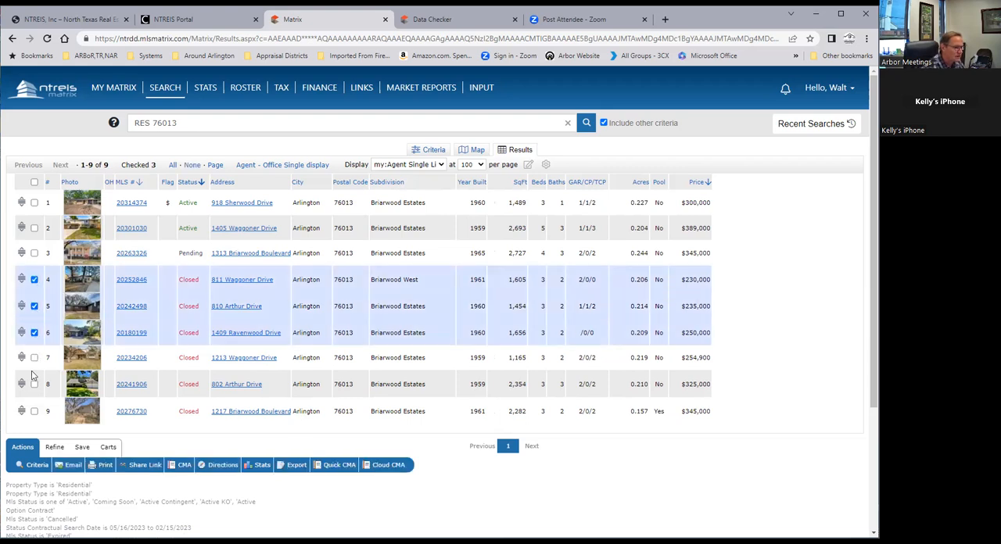
{"action": "left_click", "coordinate": [33, 357]}
{"action": "left_click", "coordinate": [34, 384]}
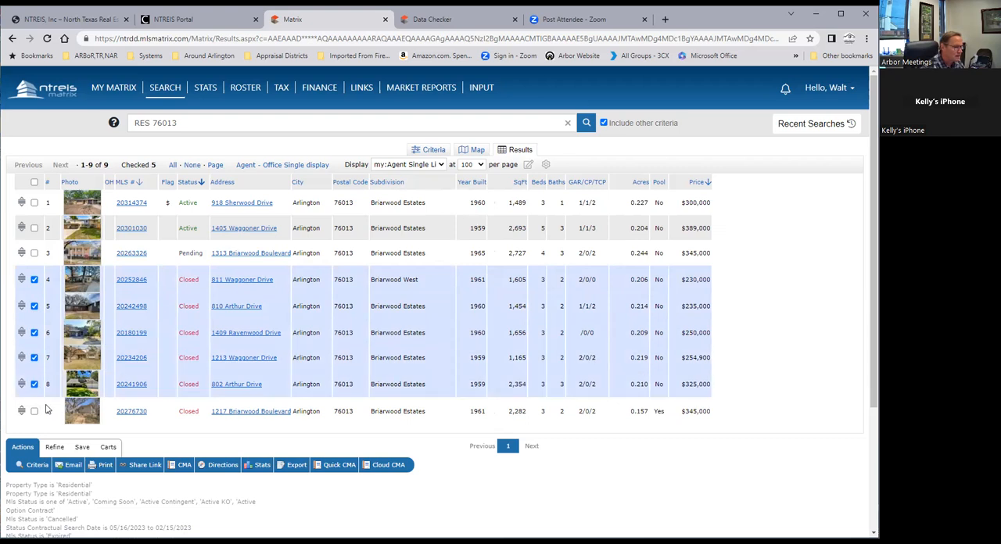
{"action": "left_click", "coordinate": [33, 411]}
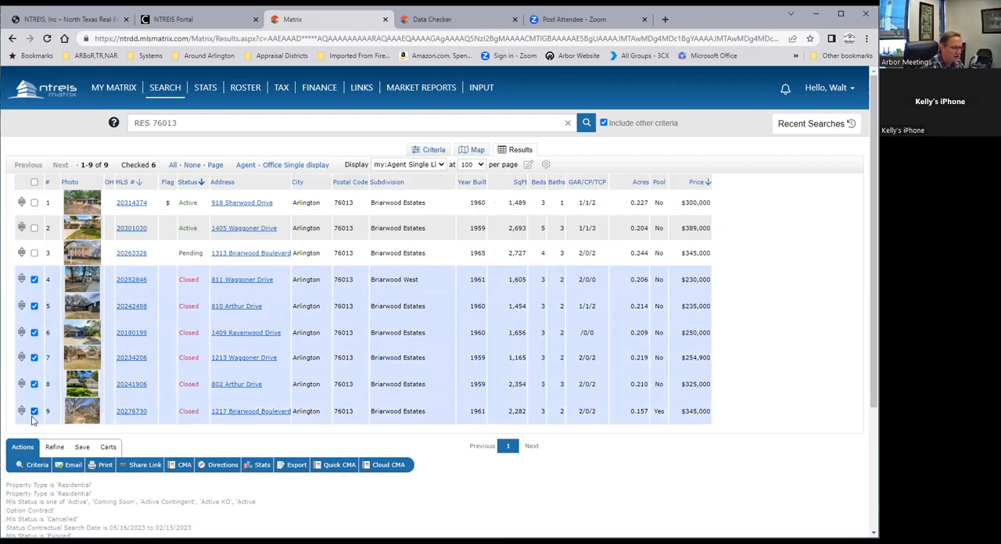
{"action": "left_click", "coordinate": [340, 467]}
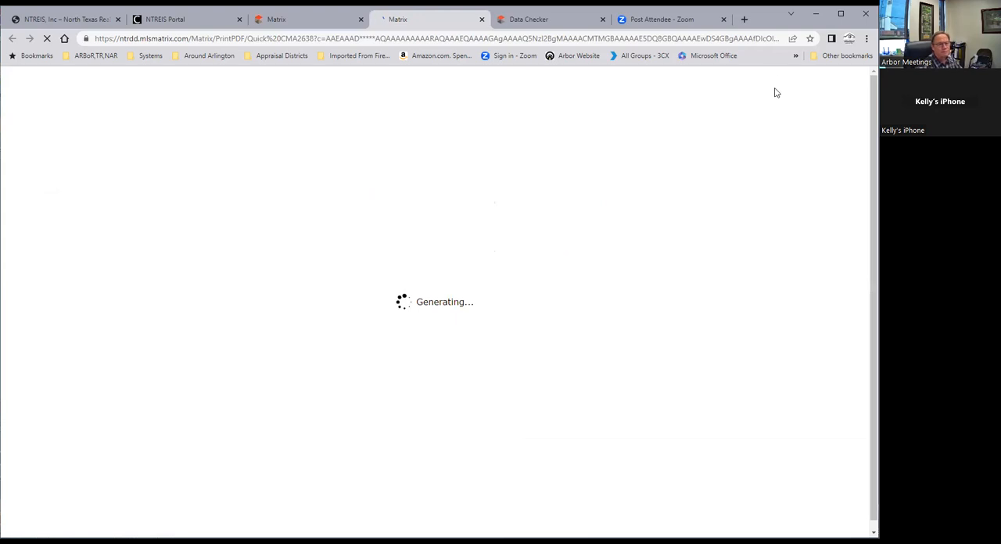
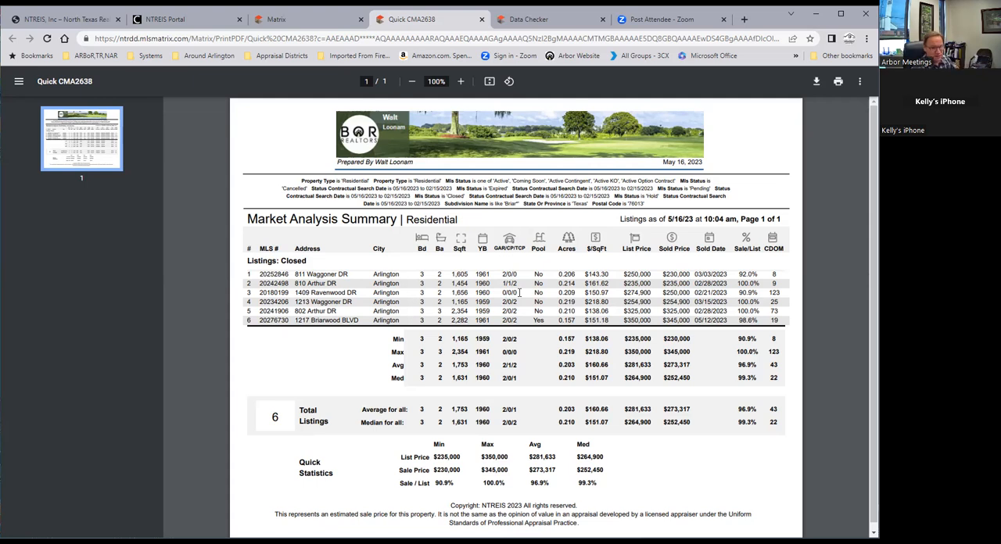
Open the first active listing's full report from the Matrix results and compare it with the Quick CMA
{"action": "left_click", "coordinate": [297, 19]}
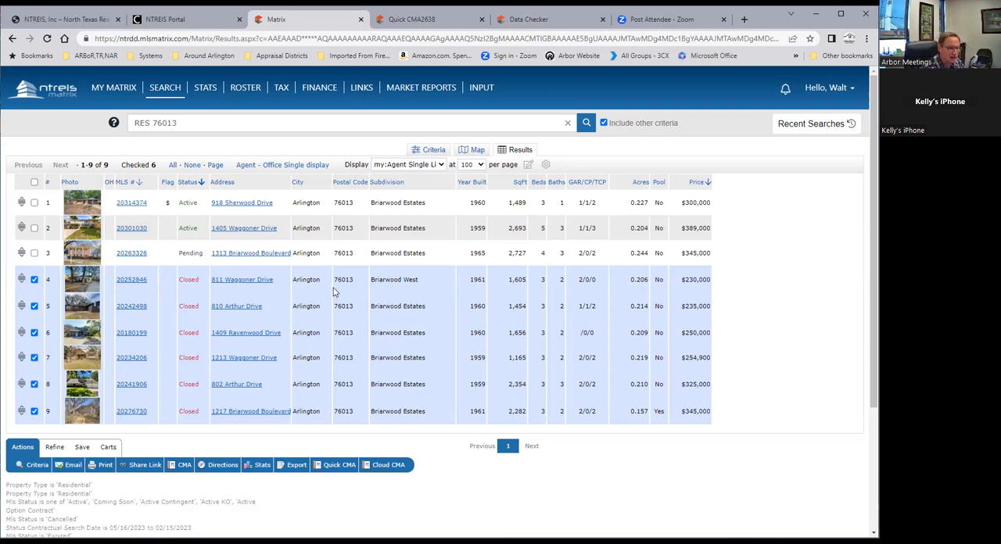
{"action": "left_click", "coordinate": [131, 203]}
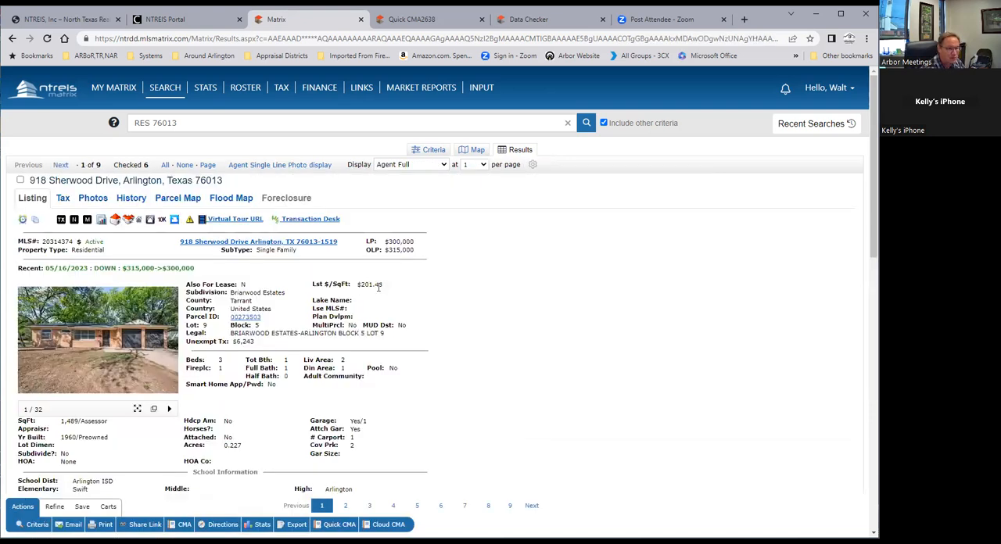
{"action": "left_click", "coordinate": [414, 21]}
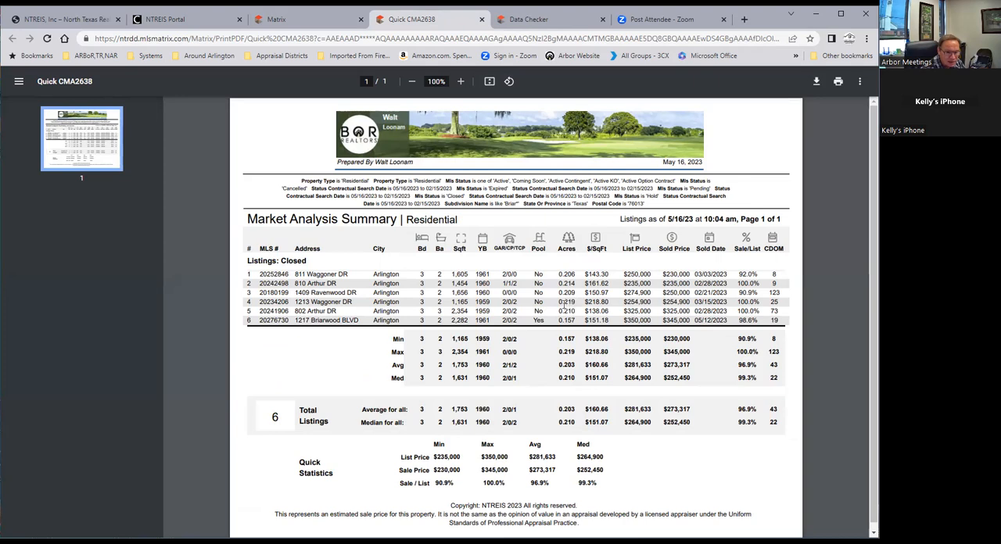
{"action": "left_click", "coordinate": [276, 20]}
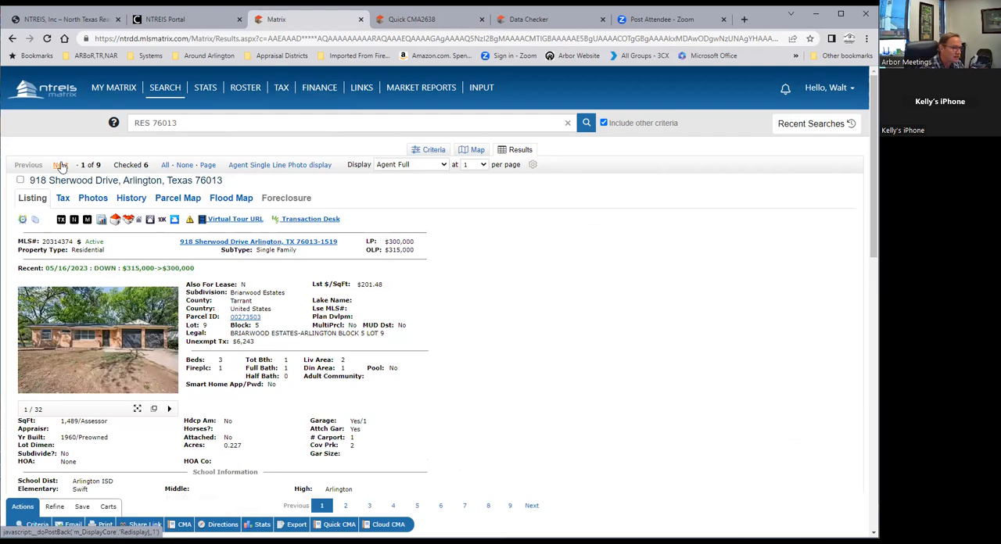
Page through the full listing reports to the seventh of the nine results
{"action": "left_click", "coordinate": [60, 166]}
{"action": "left_click", "coordinate": [61, 166]}
{"action": "left_click", "coordinate": [30, 166]}
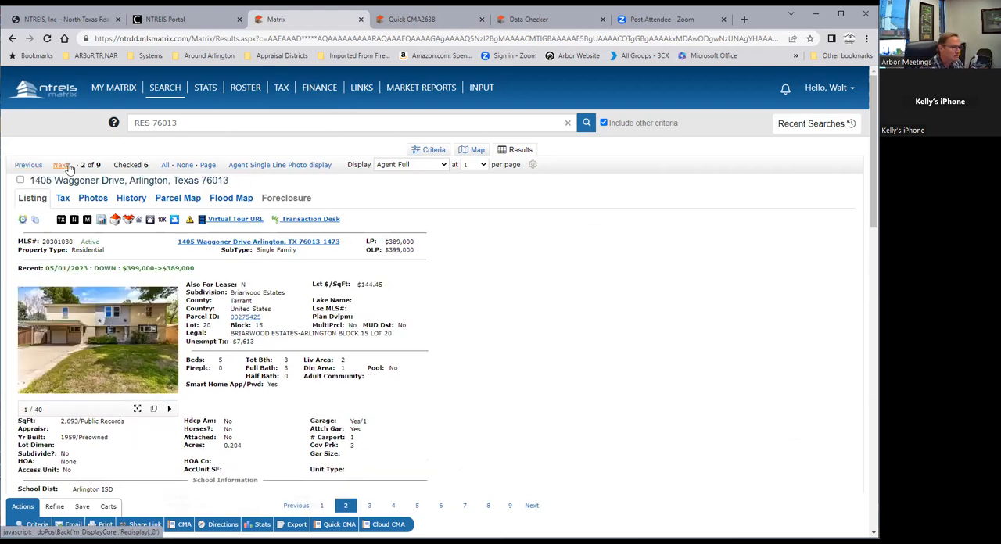
{"action": "left_click", "coordinate": [68, 167]}
{"action": "left_click", "coordinate": [67, 166]}
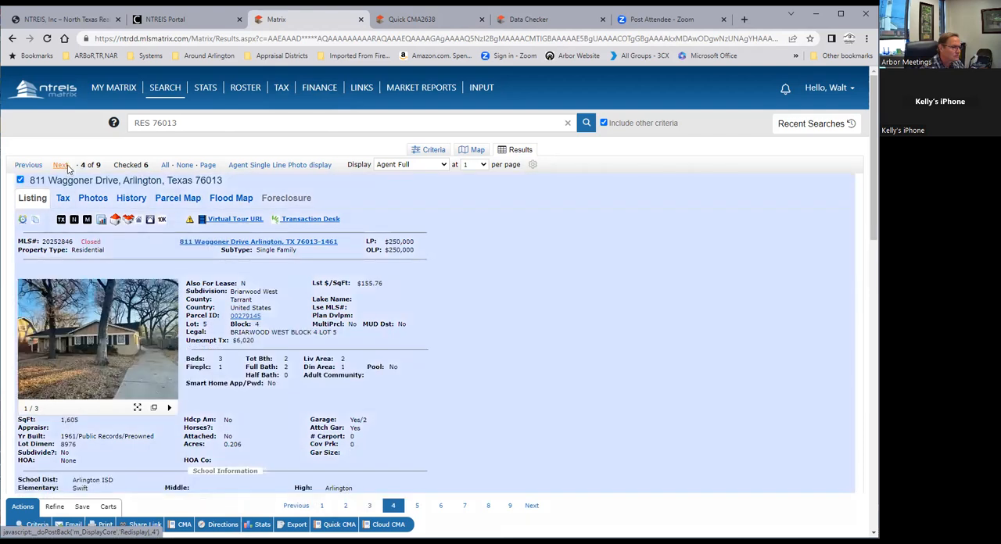
{"action": "left_click", "coordinate": [67, 166]}
{"action": "left_click", "coordinate": [67, 167]}
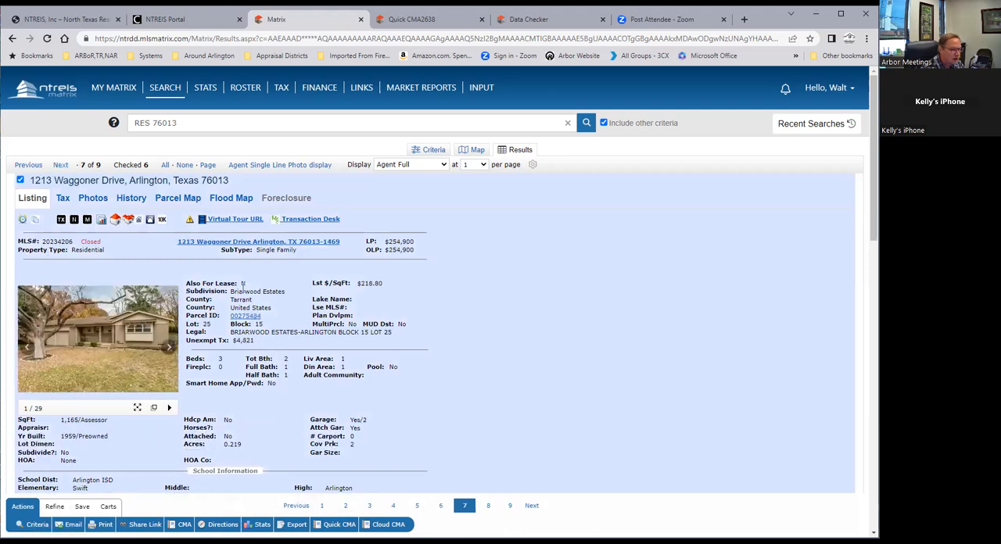
Review the seventh listing's full report, including its remarks, agent details and sold price per square foot
{"action": "scroll", "coordinate": [395, 380], "scroll_direction": "down", "scroll_amount": 10}
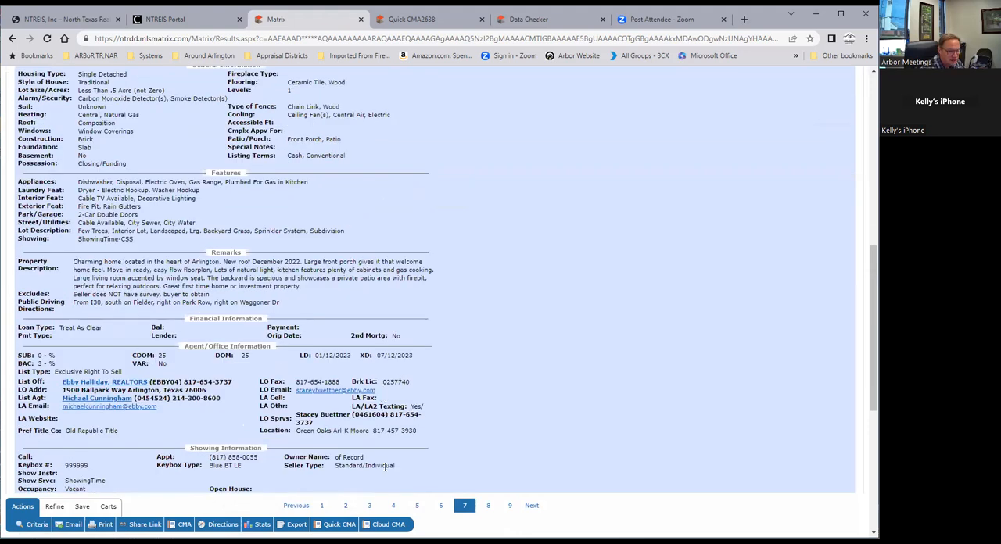
{"action": "scroll", "coordinate": [377, 446], "scroll_direction": "down", "scroll_amount": 2}
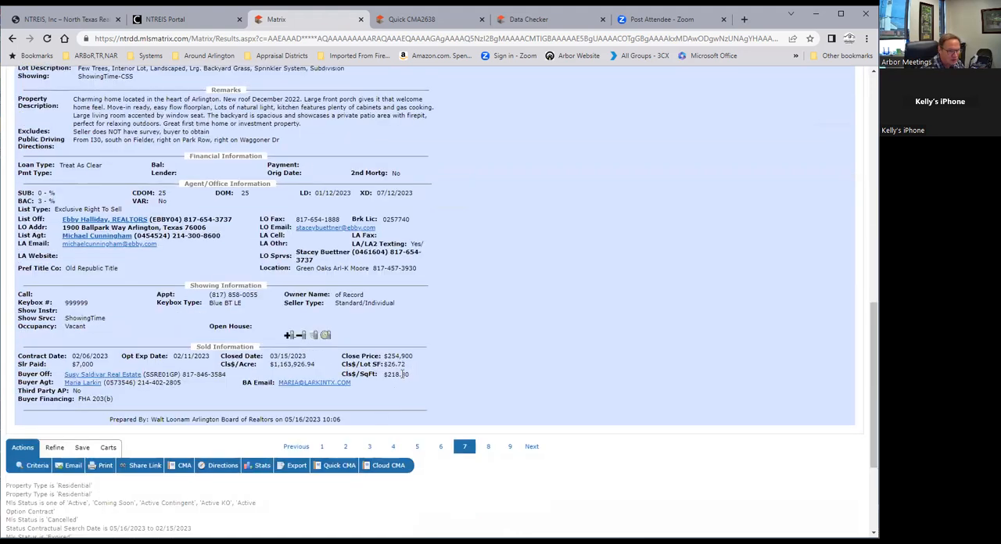
{"action": "scroll", "coordinate": [414, 368], "scroll_direction": "up", "scroll_amount": 1}
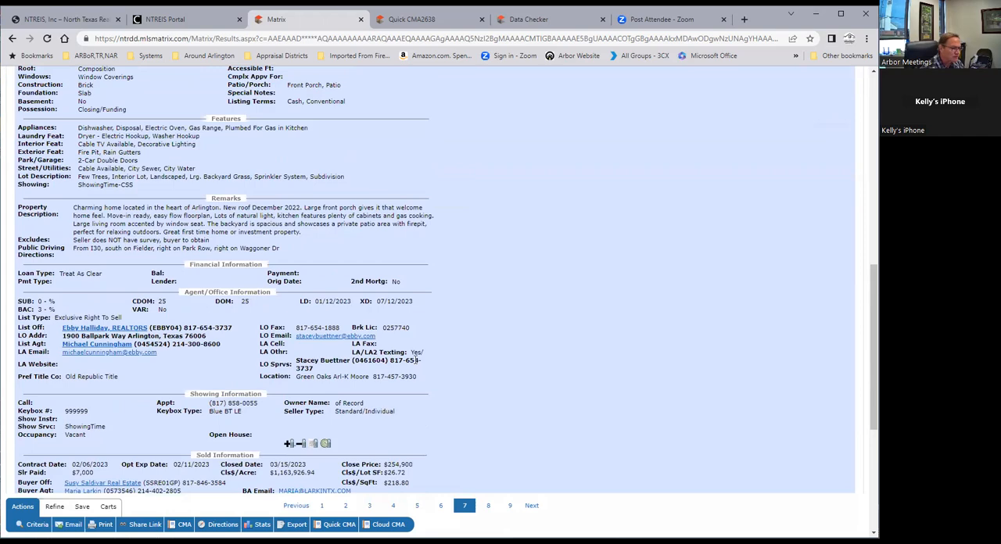
{"action": "scroll", "coordinate": [428, 341], "scroll_direction": "up", "scroll_amount": 8}
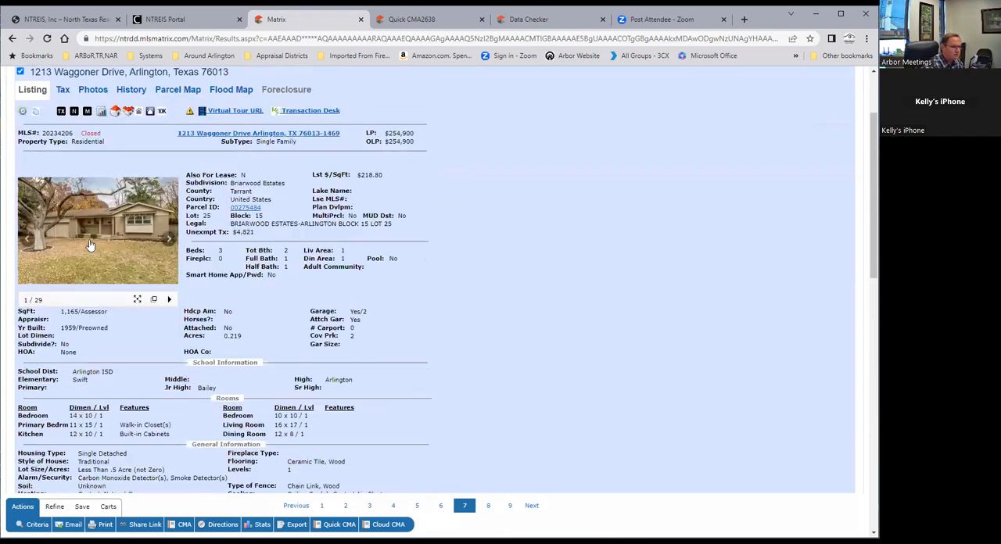
Browse the seventh listing's enlarged photos from the front exterior through the kitchen, bedrooms and bathrooms to the backyard, then close the viewer
{"action": "left_click", "coordinate": [90, 245]}
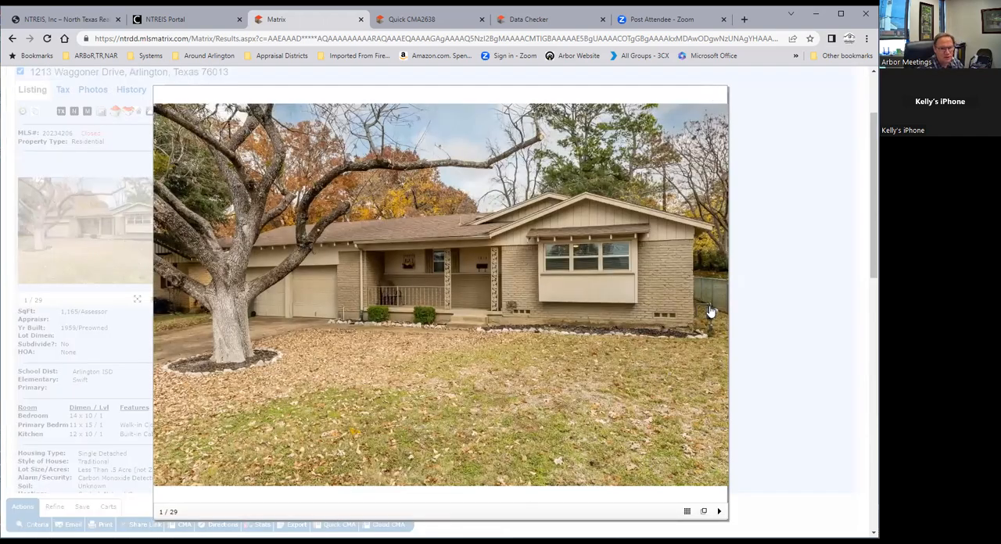
{"action": "left_click", "coordinate": [716, 304]}
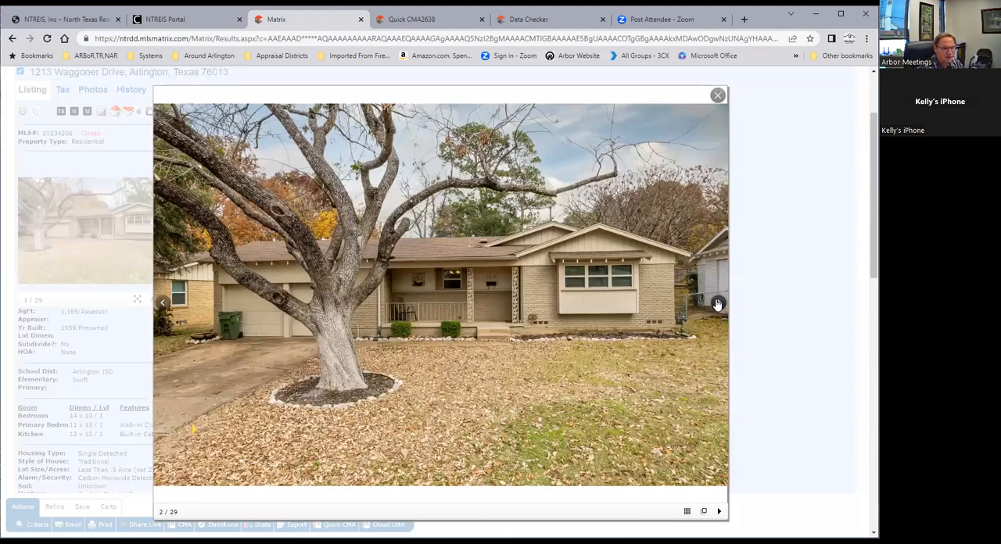
{"action": "left_click", "coordinate": [717, 303]}
{"action": "left_click", "coordinate": [717, 304]}
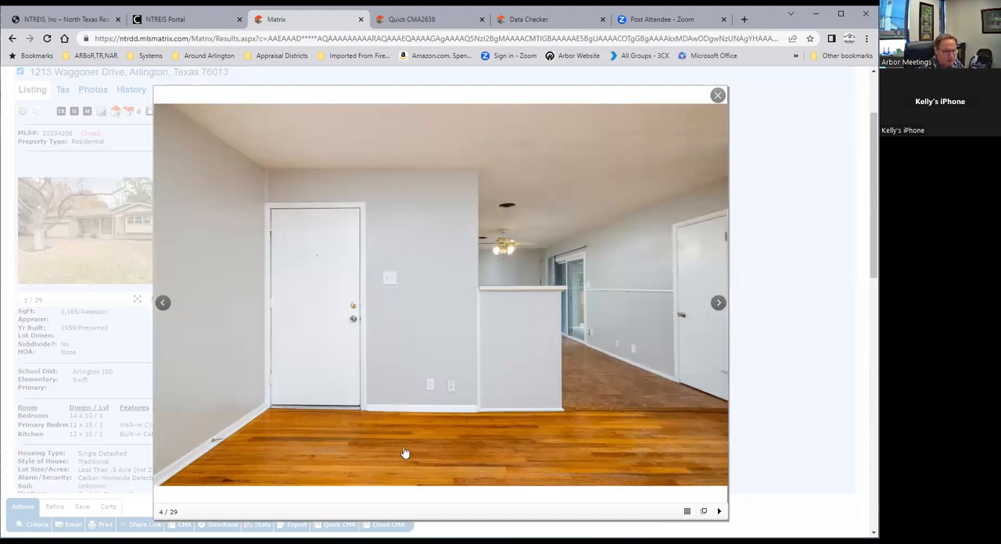
{"action": "left_click", "coordinate": [718, 303]}
{"action": "left_click", "coordinate": [718, 304]}
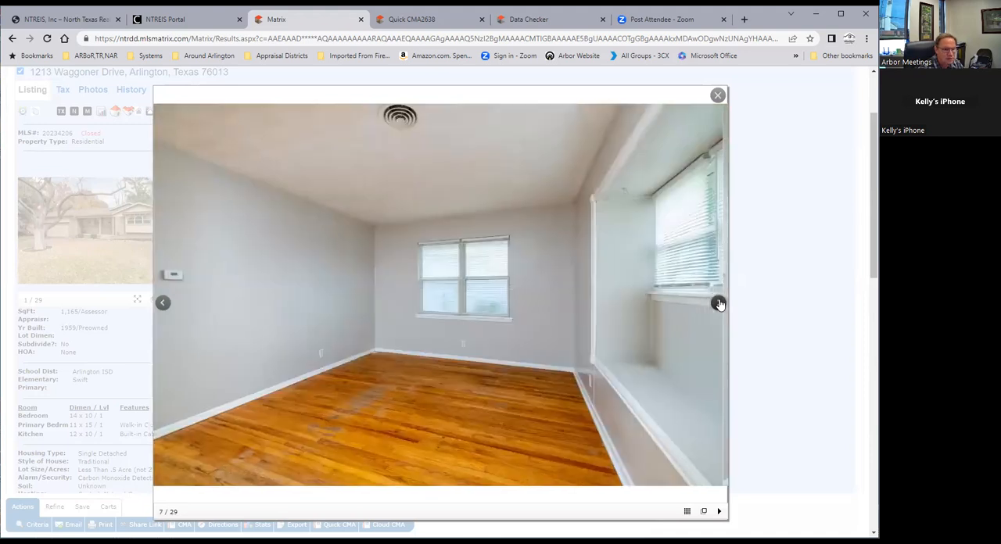
{"action": "left_click", "coordinate": [718, 303]}
{"action": "left_click", "coordinate": [718, 304]}
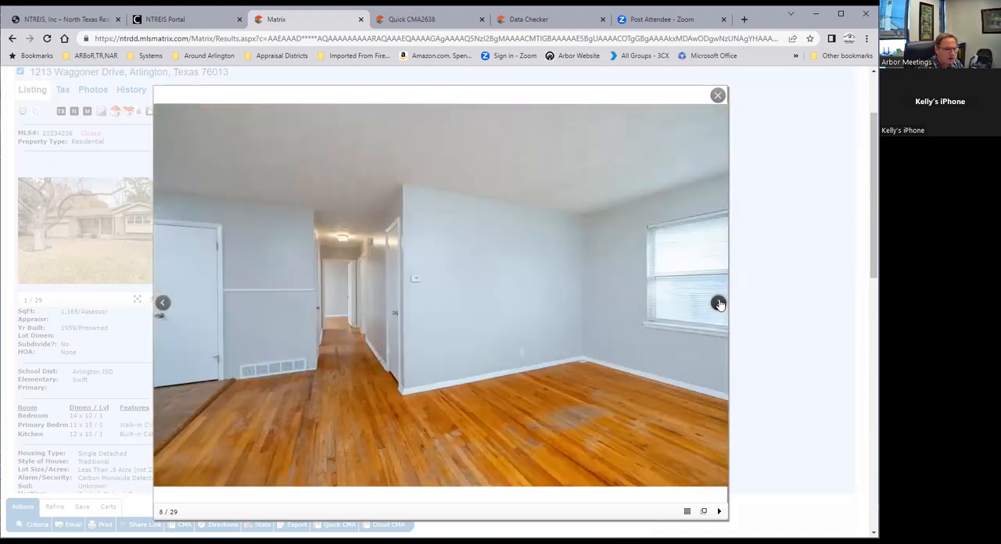
{"action": "left_click", "coordinate": [719, 303]}
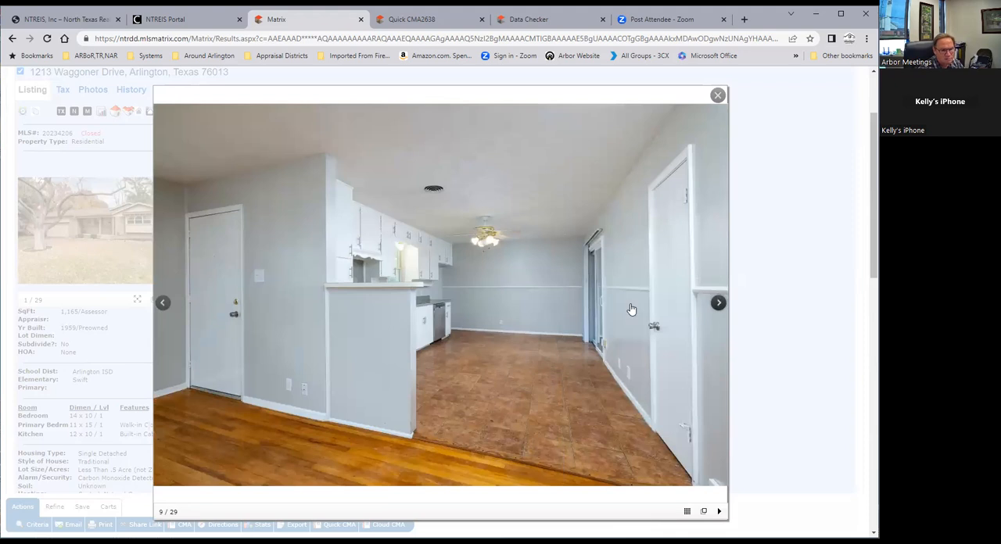
{"action": "left_click", "coordinate": [717, 304]}
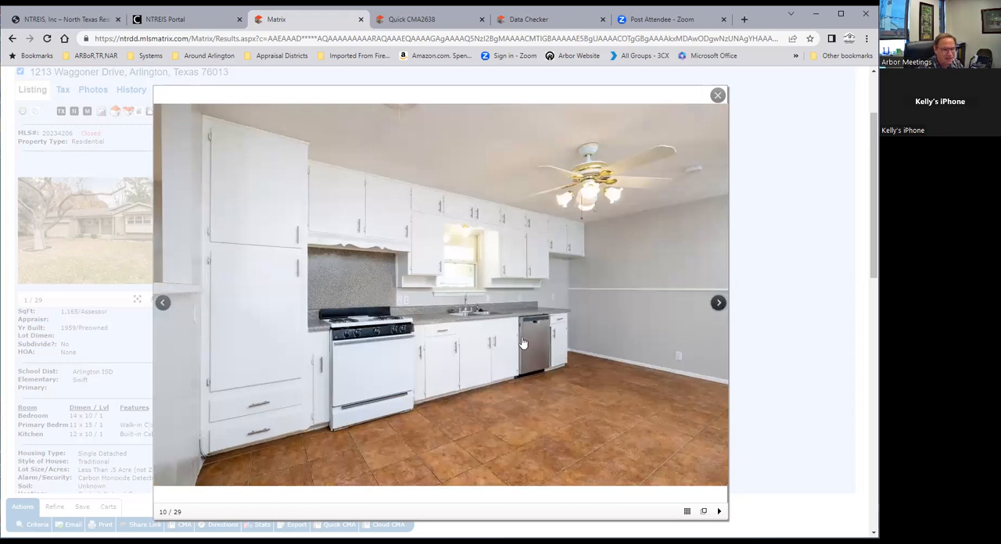
{"action": "left_click", "coordinate": [716, 304]}
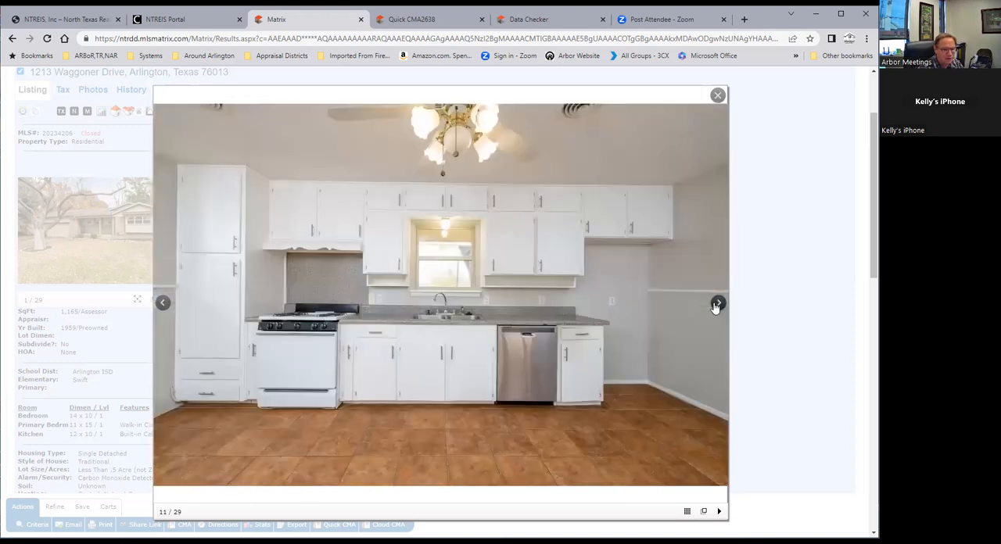
{"action": "left_click", "coordinate": [715, 305]}
{"action": "left_click", "coordinate": [714, 305]}
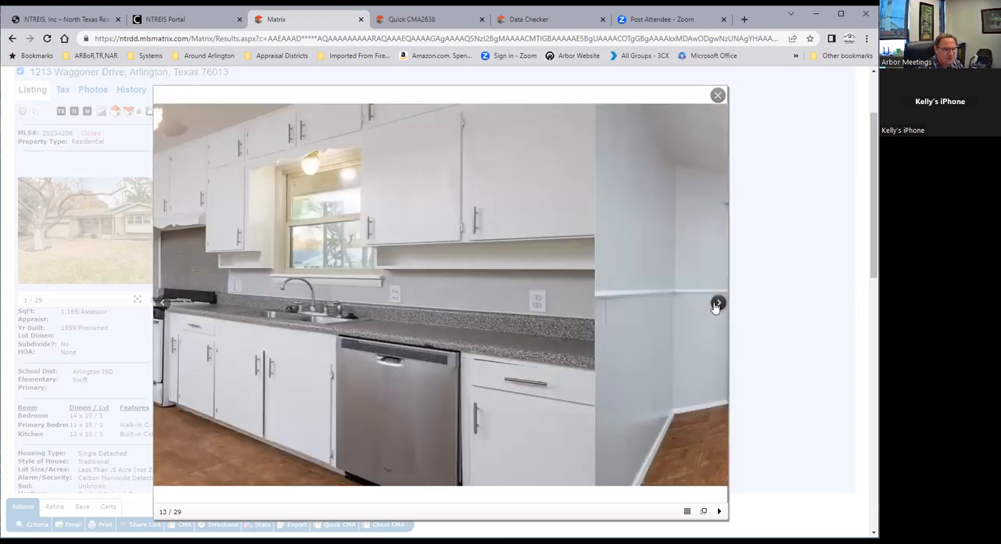
{"action": "left_click", "coordinate": [715, 304]}
{"action": "left_click", "coordinate": [715, 304]}
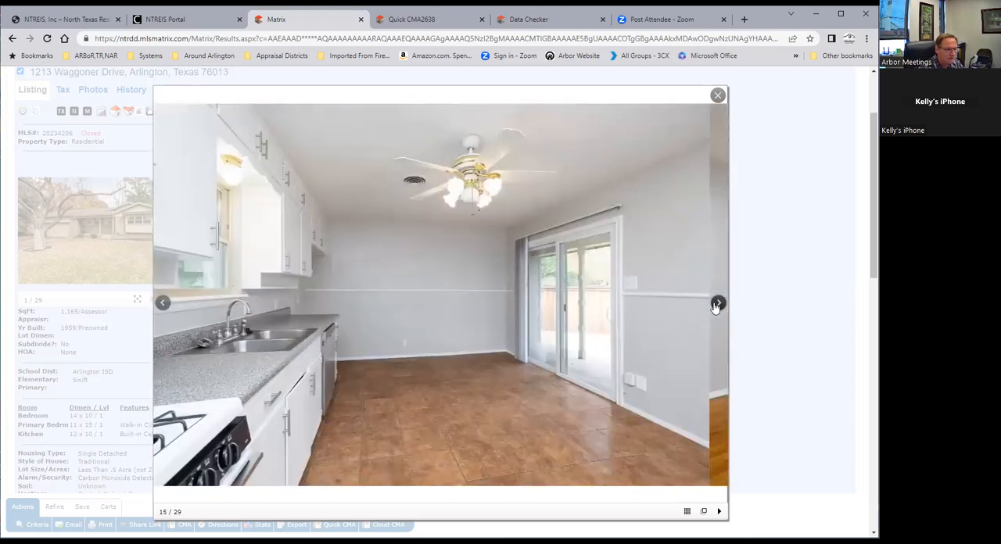
{"action": "left_click", "coordinate": [715, 304]}
{"action": "left_click", "coordinate": [715, 304]}
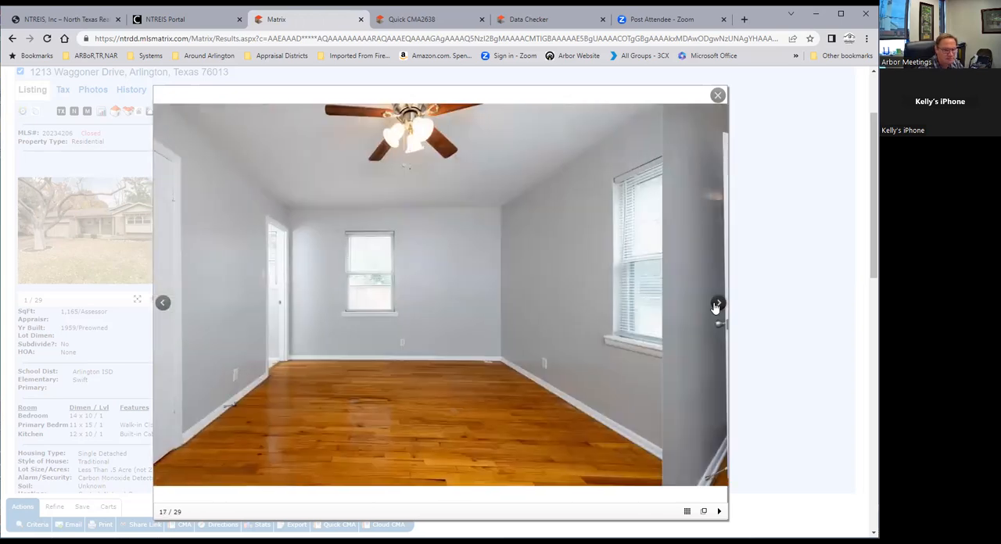
{"action": "left_click", "coordinate": [716, 304]}
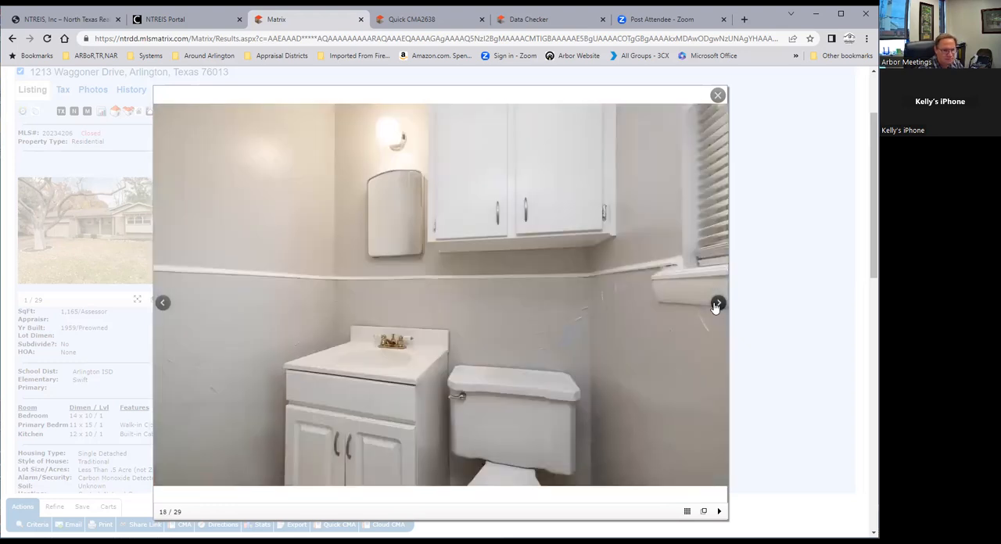
{"action": "left_click", "coordinate": [714, 305]}
{"action": "left_click", "coordinate": [715, 304]}
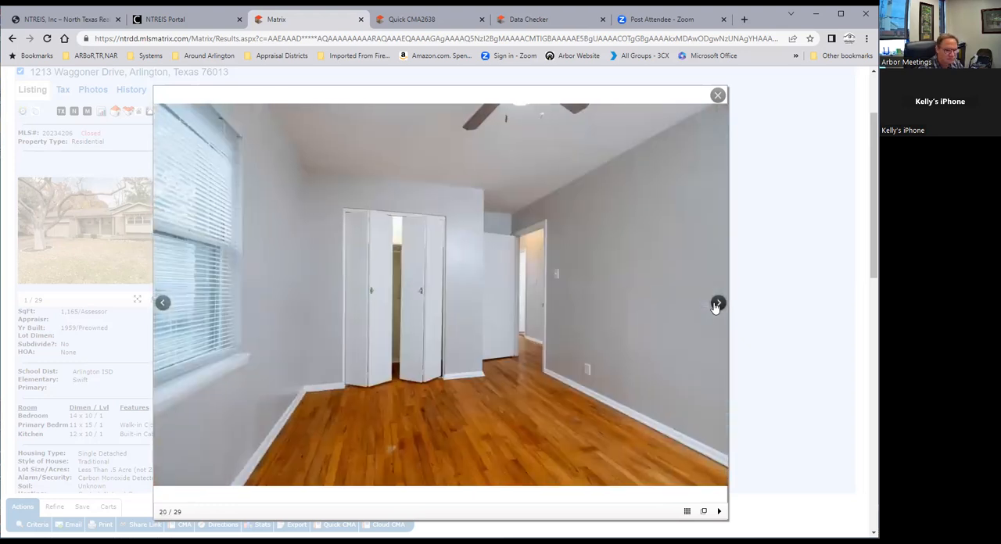
{"action": "left_click", "coordinate": [715, 304]}
{"action": "left_click", "coordinate": [715, 304]}
{"action": "left_click", "coordinate": [715, 304]}
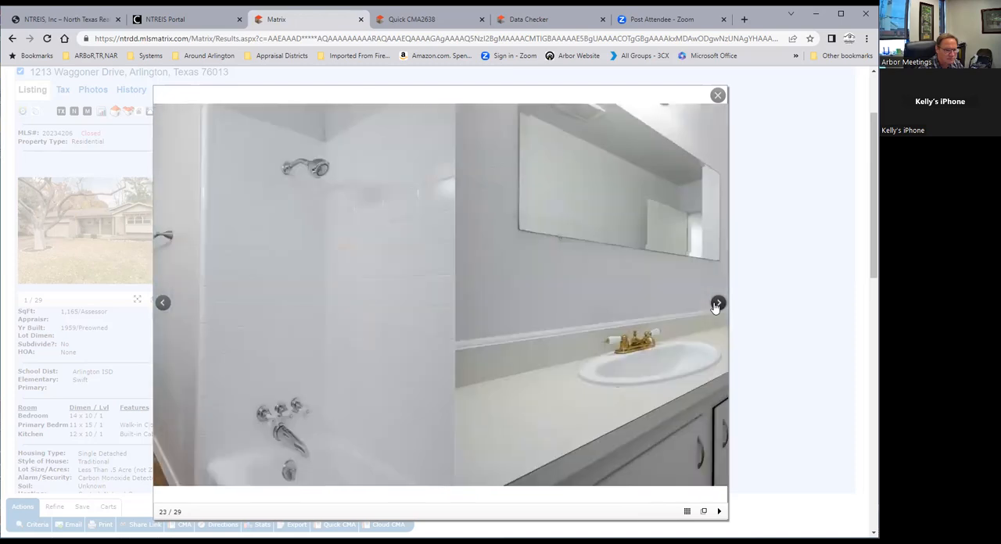
{"action": "left_click", "coordinate": [715, 304]}
{"action": "left_click", "coordinate": [715, 304]}
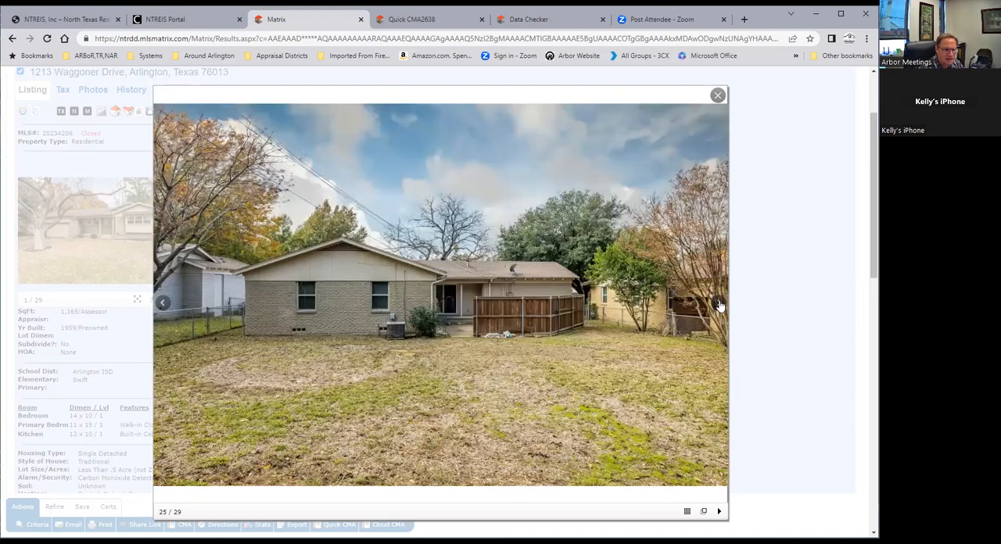
{"action": "left_click", "coordinate": [719, 306]}
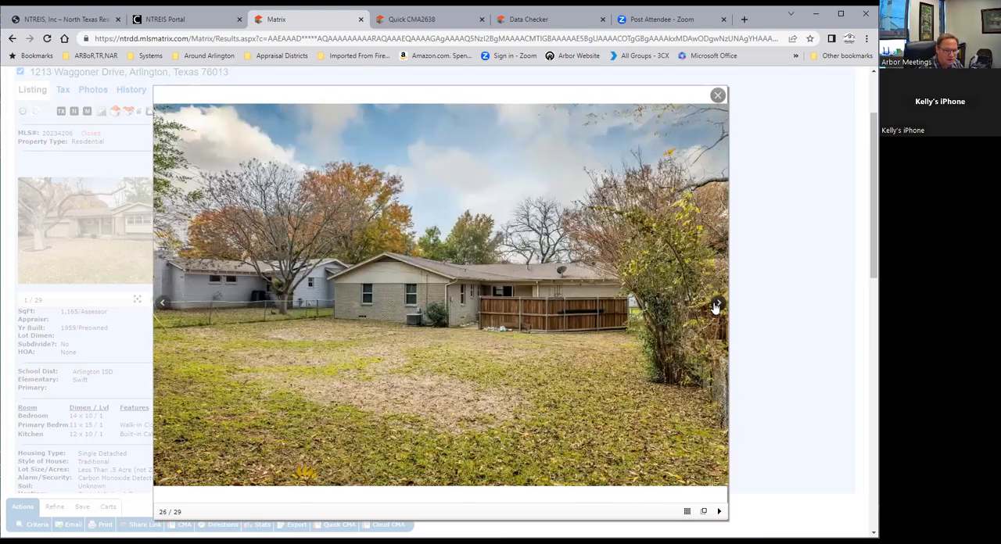
{"action": "left_click", "coordinate": [718, 304]}
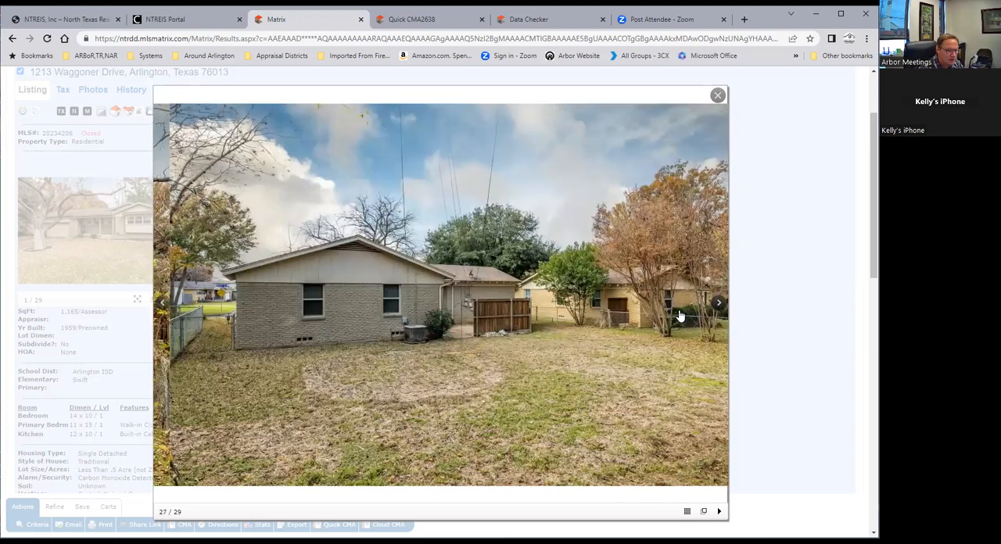
{"action": "left_click", "coordinate": [718, 98]}
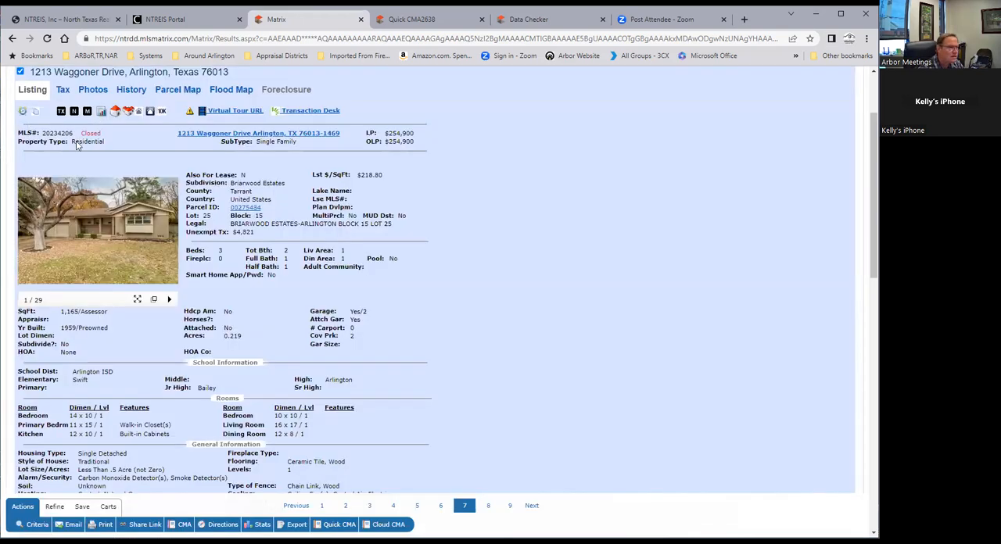
{"action": "scroll", "coordinate": [77, 145], "scroll_direction": "up", "scroll_amount": 2}
{"action": "mouse_move", "coordinate": [119, 95]}
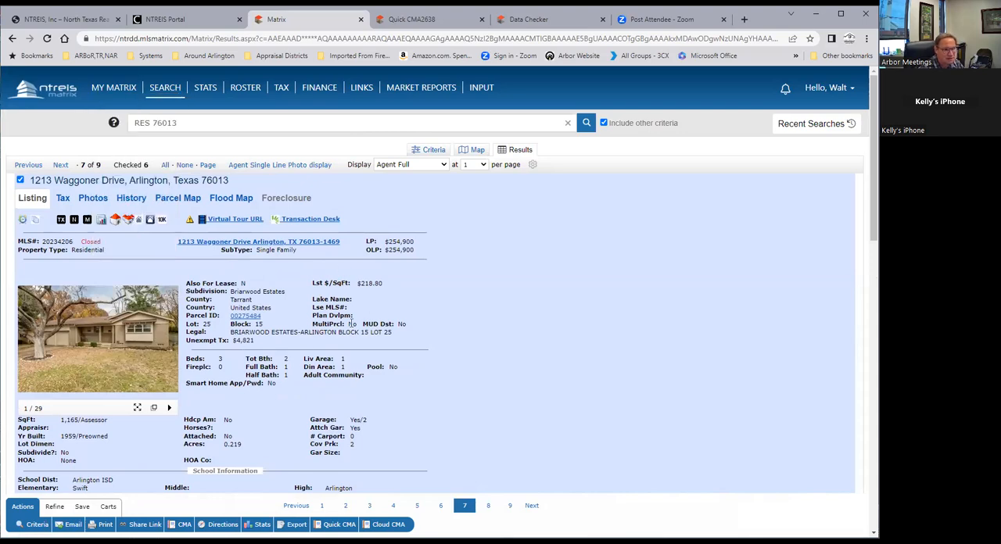
{"action": "scroll", "coordinate": [352, 323], "scroll_direction": "down", "scroll_amount": 15}
{"action": "scroll", "coordinate": [438, 411], "scroll_direction": "up", "scroll_amount": 15}
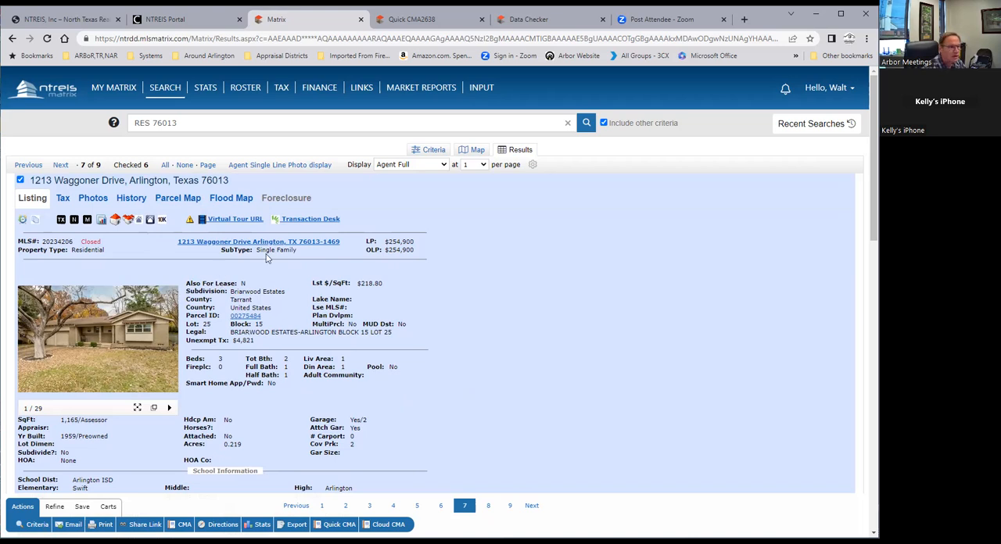
Start a detailed residential search, show it on the map, and check which map layers are available
{"action": "mouse_move", "coordinate": [181, 92]}
{"action": "mouse_move", "coordinate": [209, 107]}
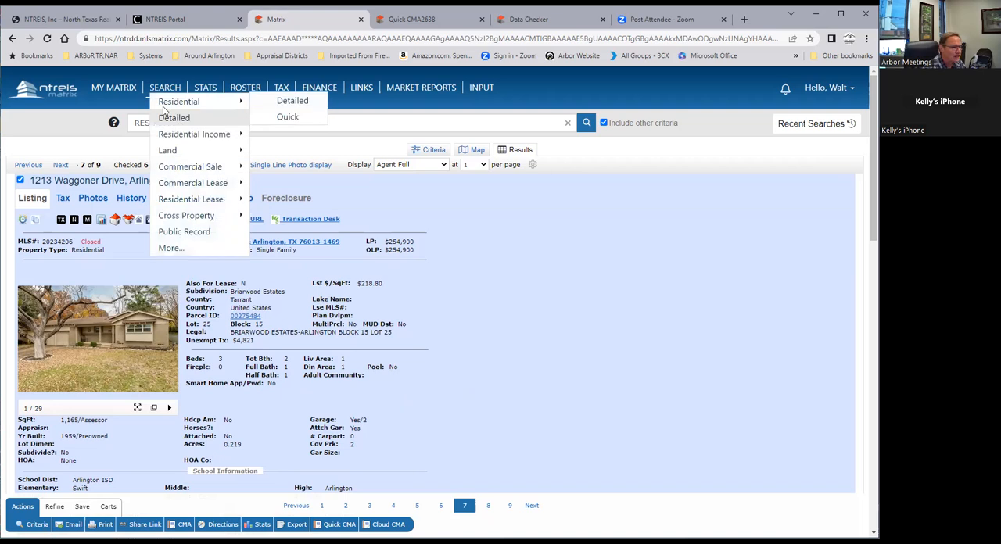
{"action": "left_click", "coordinate": [286, 102]}
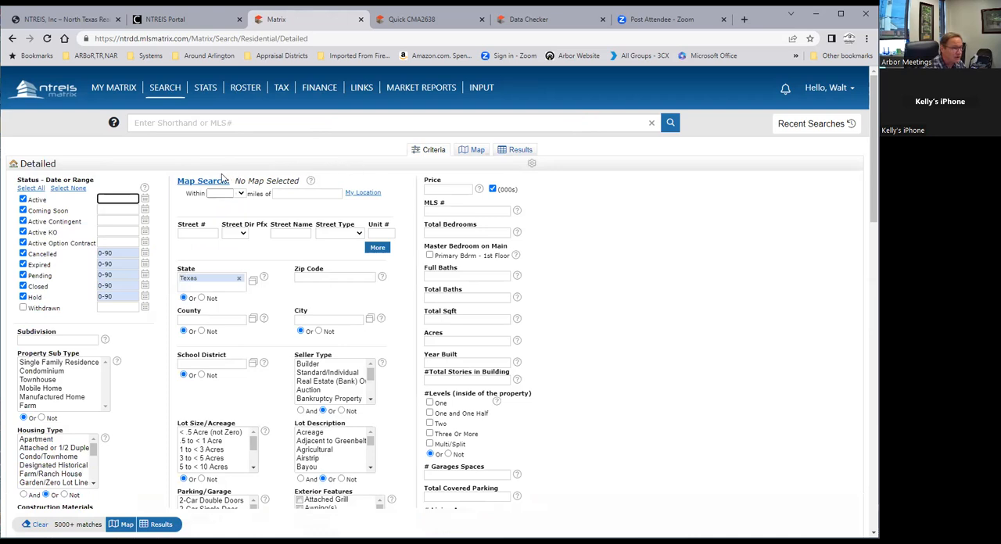
{"action": "left_click", "coordinate": [469, 151]}
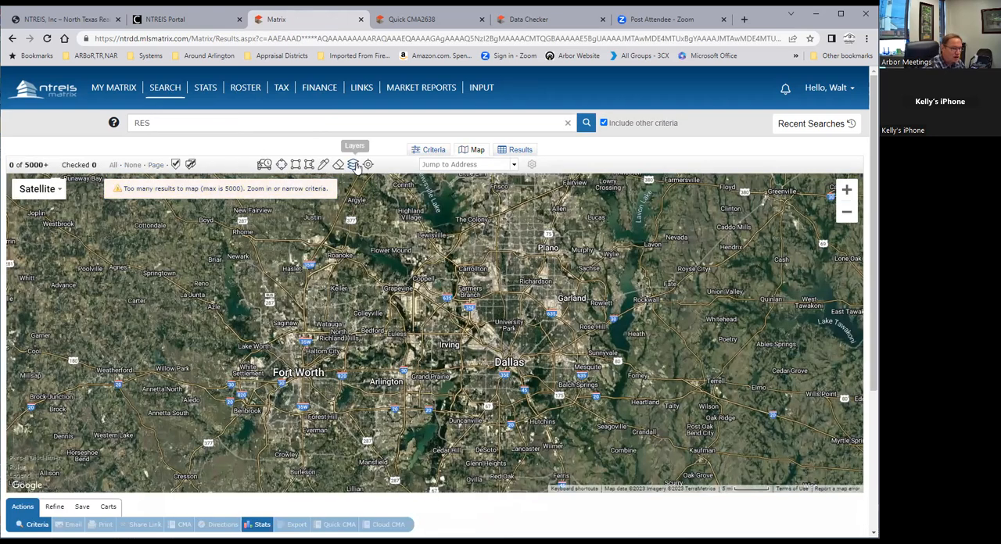
{"action": "left_click", "coordinate": [352, 164]}
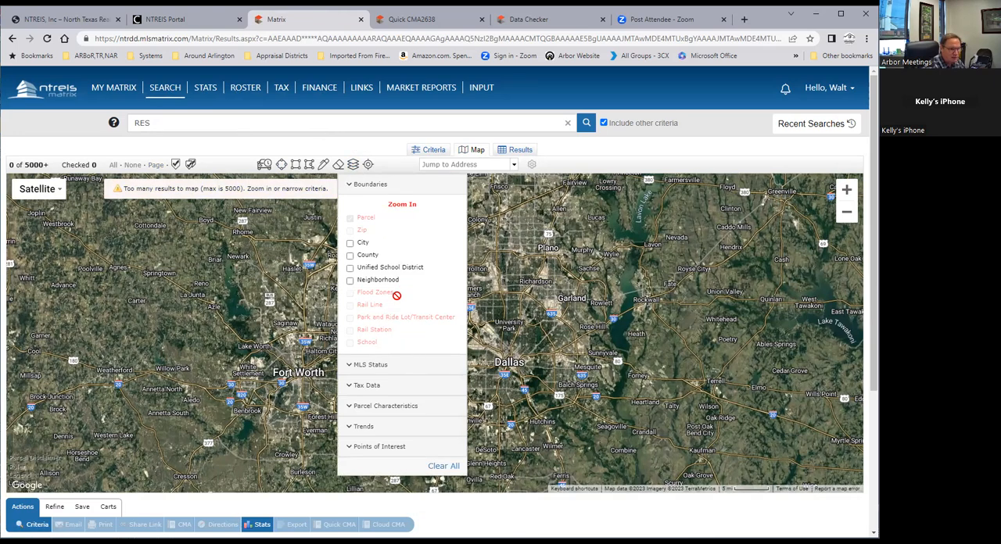
{"action": "left_click", "coordinate": [563, 283]}
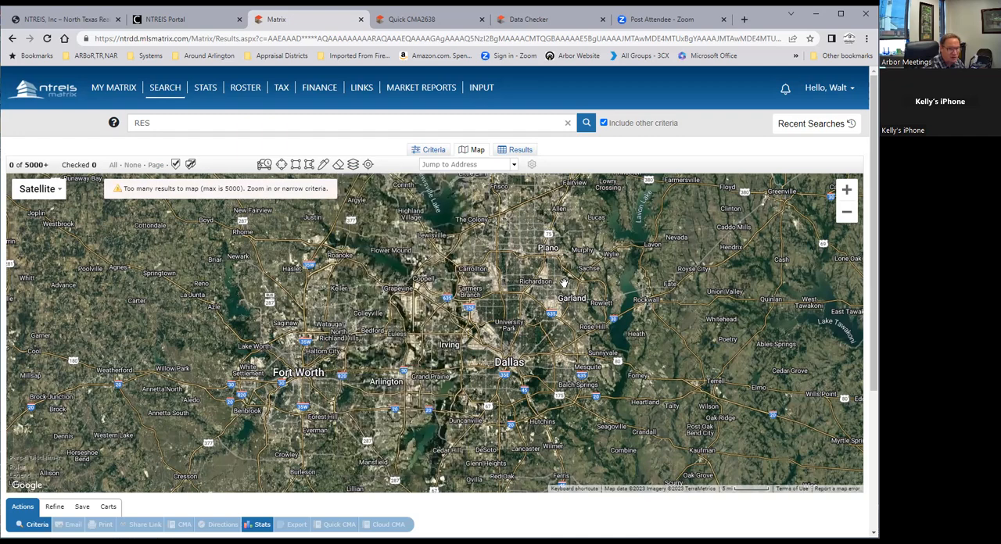
Center the search map more closely on Arlington and check the MLS Status layer options
{"action": "left_click", "coordinate": [850, 190]}
{"action": "left_click", "coordinate": [850, 191]}
{"action": "left_click_drag", "start_coordinate": [375, 320], "coordinate": [474, 226]}
{"action": "left_click_drag", "start_coordinate": [338, 367], "coordinate": [418, 292]}
{"action": "left_click_drag", "start_coordinate": [407, 297], "coordinate": [404, 260]}
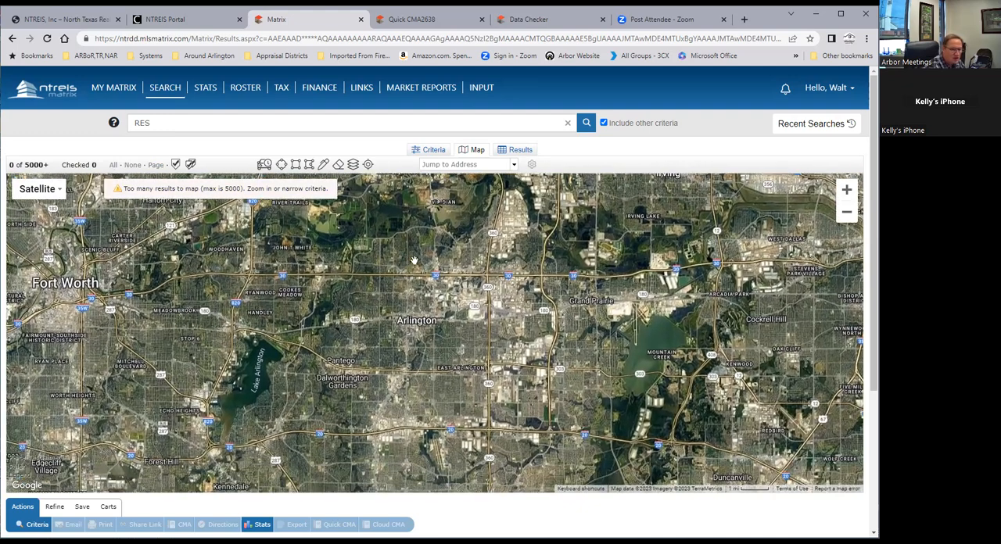
{"action": "left_click", "coordinate": [849, 187]}
{"action": "left_click_drag", "start_coordinate": [422, 312], "coordinate": [504, 457]}
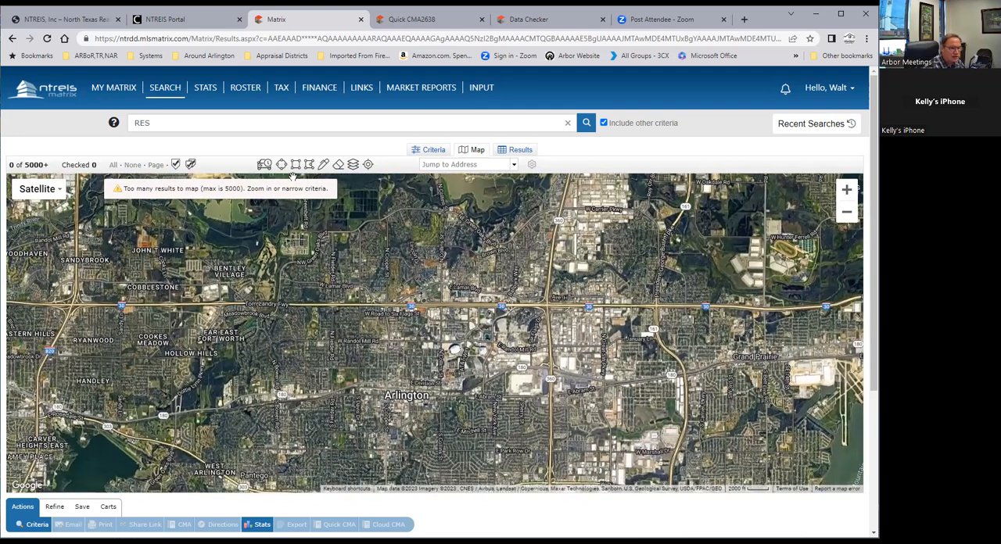
{"action": "left_click", "coordinate": [353, 165]}
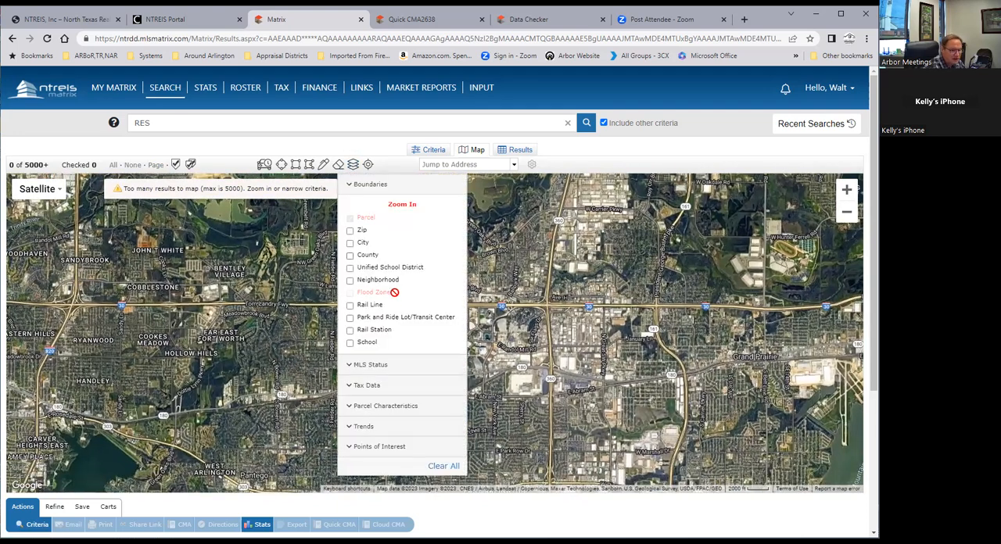
{"action": "left_click", "coordinate": [349, 365]}
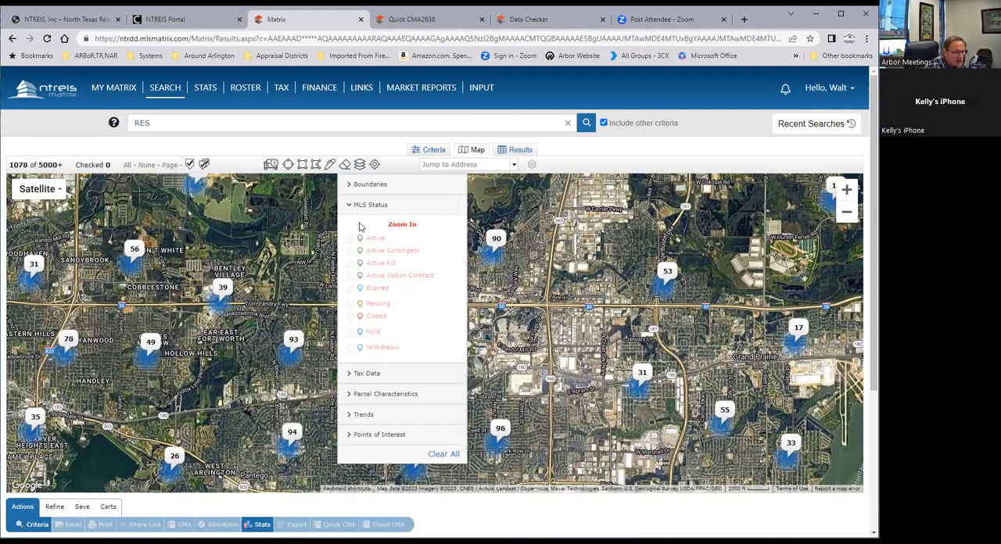
{"action": "left_click", "coordinate": [349, 205]}
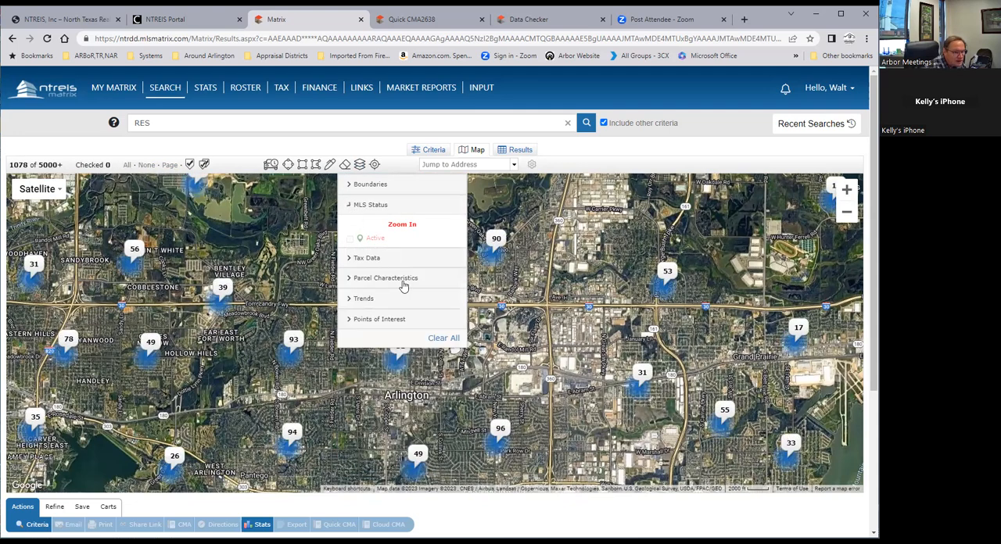
Review the Boundaries, Tax Data and Parcel Characteristics layer options, then close the layer list
{"action": "left_click", "coordinate": [373, 185]}
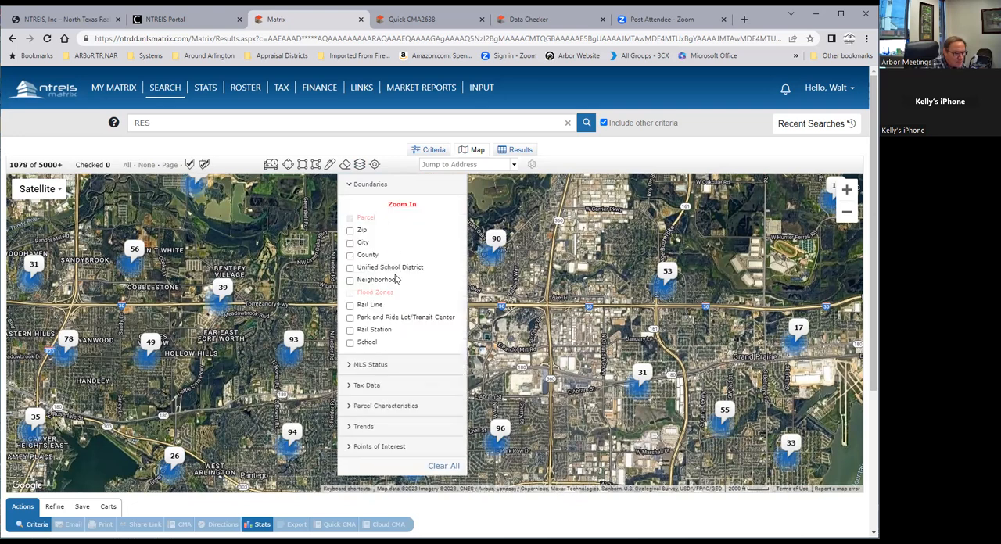
{"action": "scroll", "coordinate": [396, 279], "scroll_direction": "down", "scroll_amount": 1}
{"action": "left_click", "coordinate": [361, 329]}
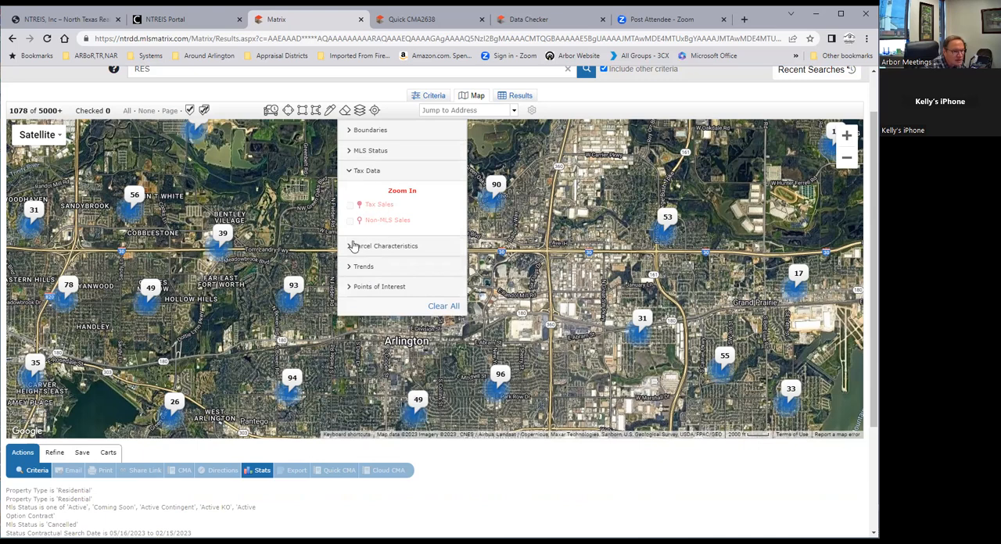
{"action": "left_click", "coordinate": [350, 247]}
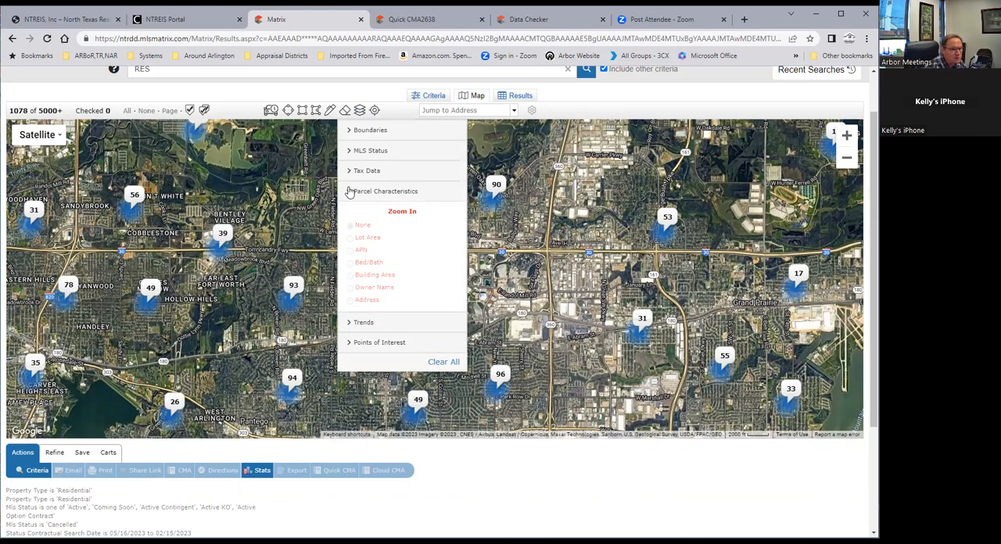
{"action": "scroll", "coordinate": [372, 228], "scroll_direction": "up", "scroll_amount": 1}
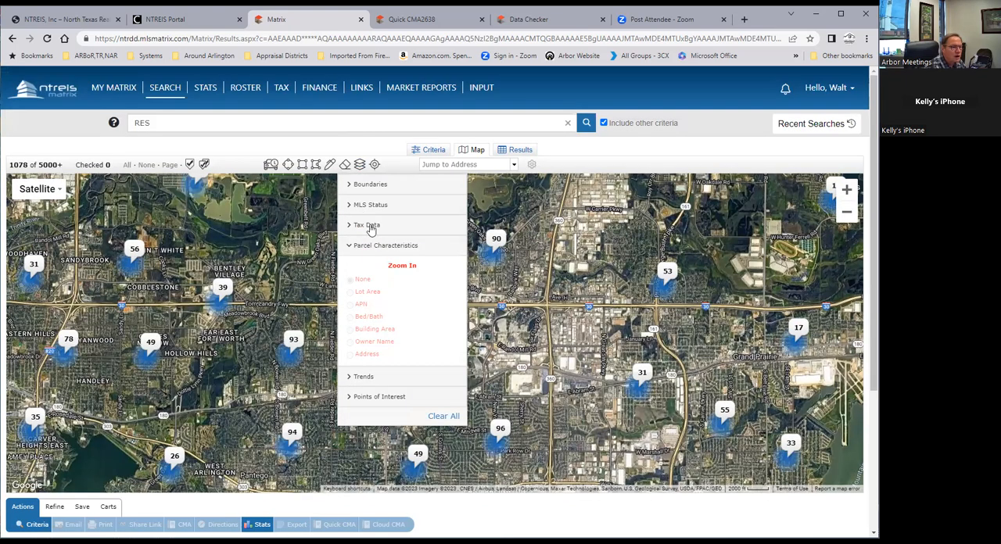
{"action": "left_click", "coordinate": [350, 185]}
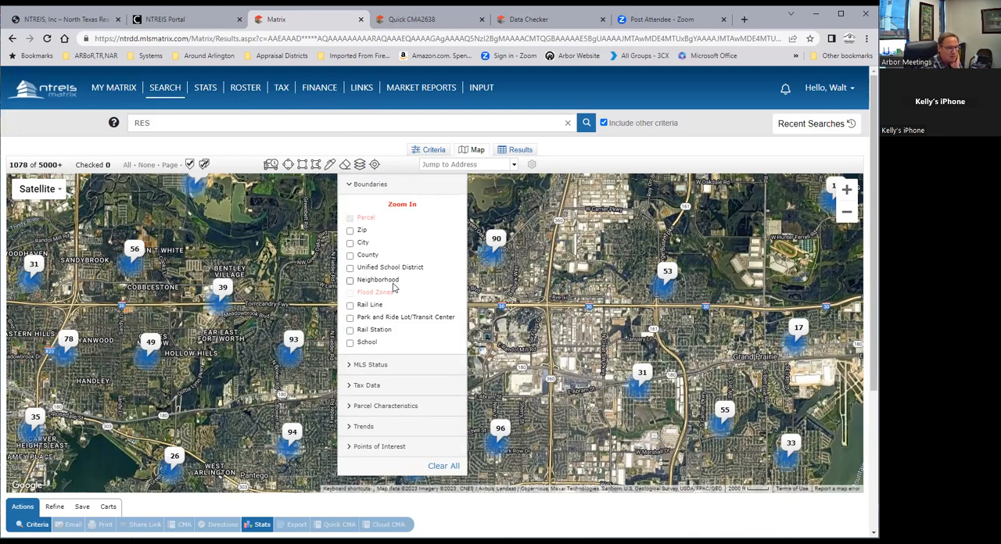
{"action": "left_click", "coordinate": [282, 254]}
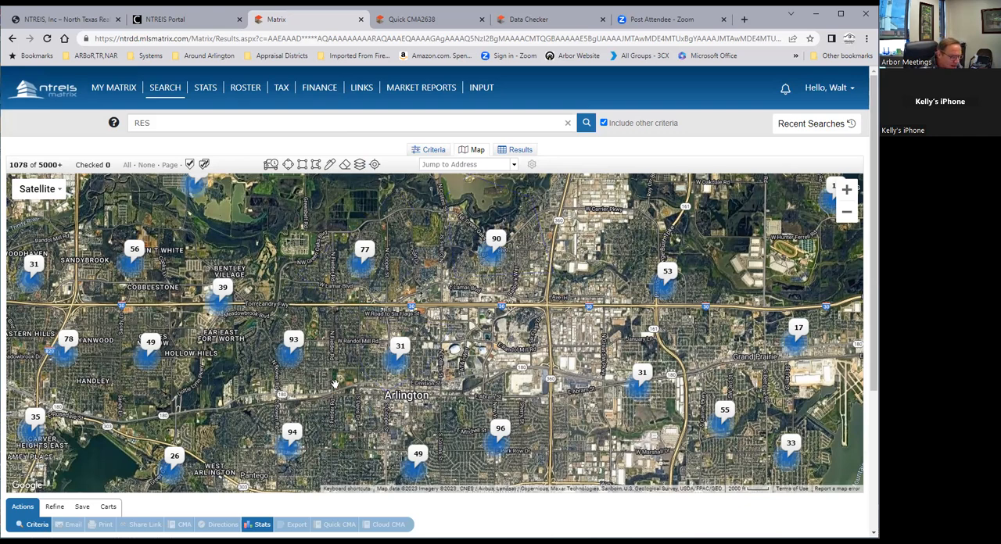
Bring the map to individual listings between Lake Arlington and Dalworthington Gardens and check the boundary layers available there
{"action": "left_click_drag", "start_coordinate": [873, 288], "coordinate": [874, 377]}
{"action": "left_click_drag", "start_coordinate": [441, 278], "coordinate": [566, 100]}
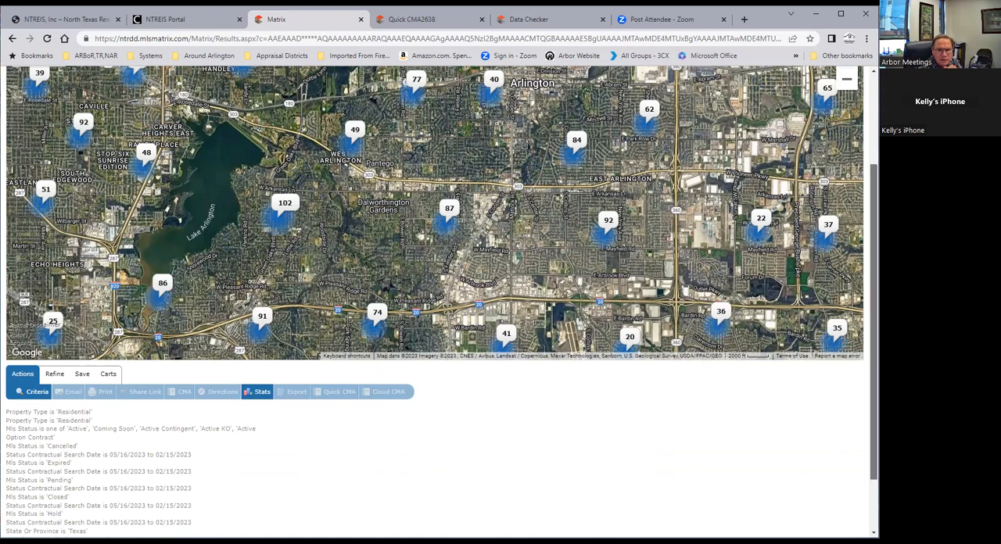
{"action": "scroll", "coordinate": [860, 122], "scroll_direction": "up", "scroll_amount": 1}
{"action": "left_click", "coordinate": [846, 96]}
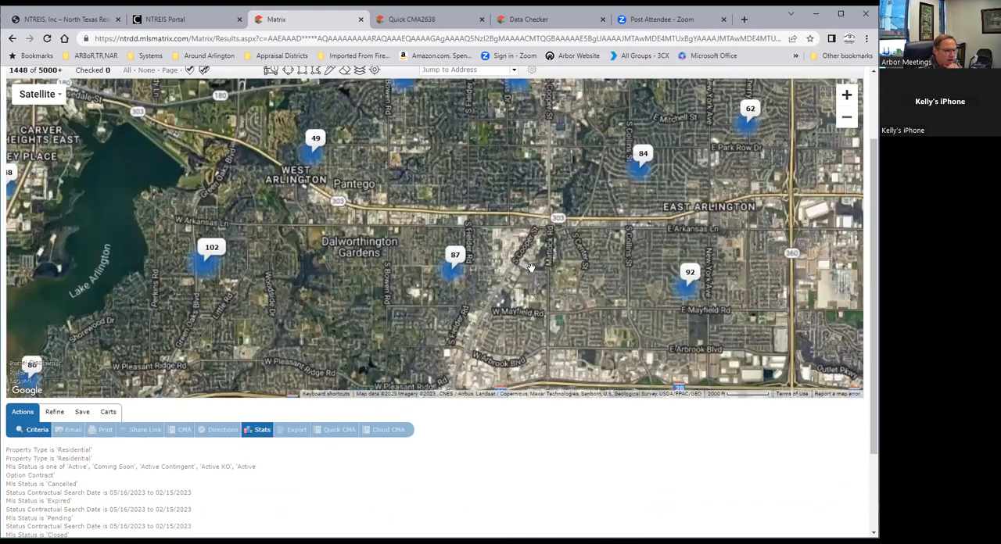
{"action": "left_click_drag", "start_coordinate": [423, 265], "coordinate": [485, 282]}
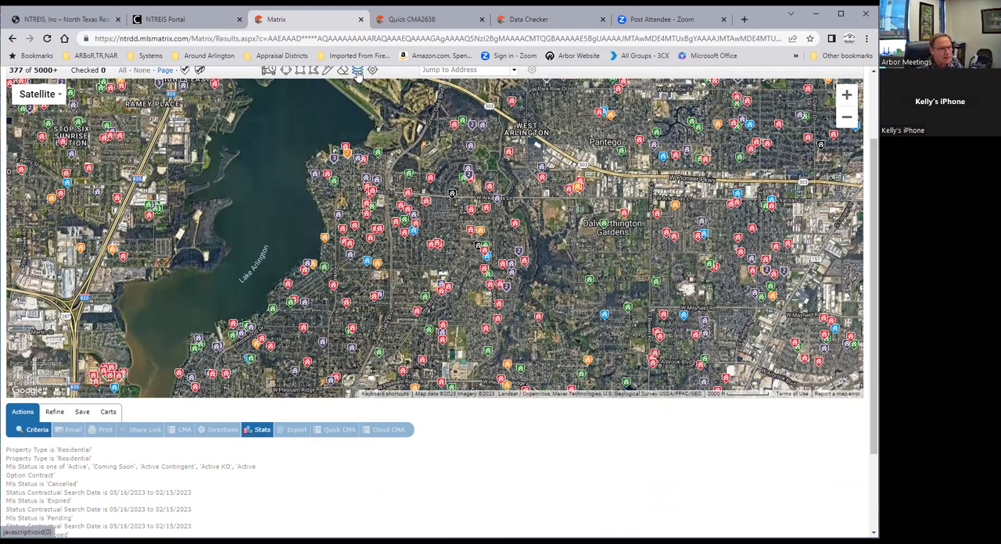
{"action": "left_click", "coordinate": [357, 71]}
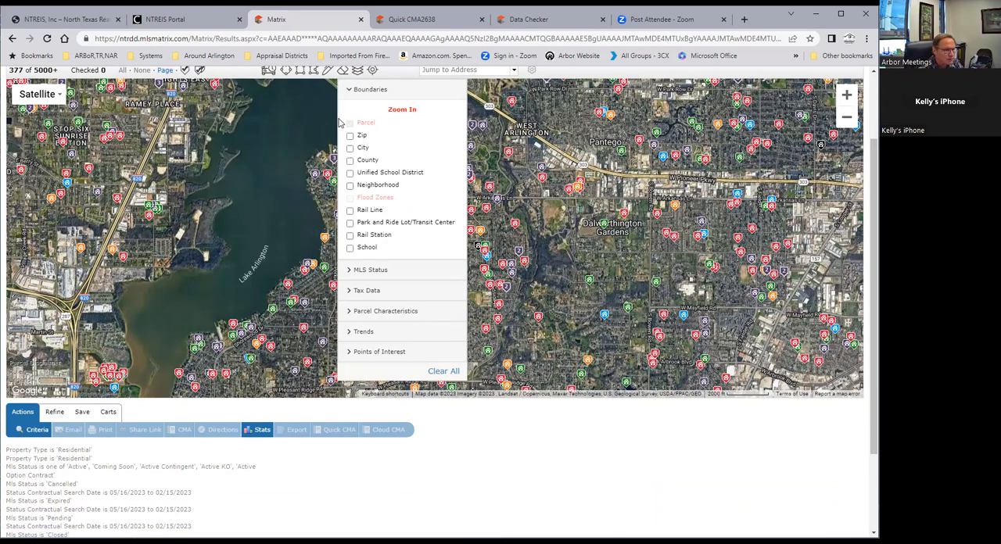
{"action": "left_click", "coordinate": [266, 230]}
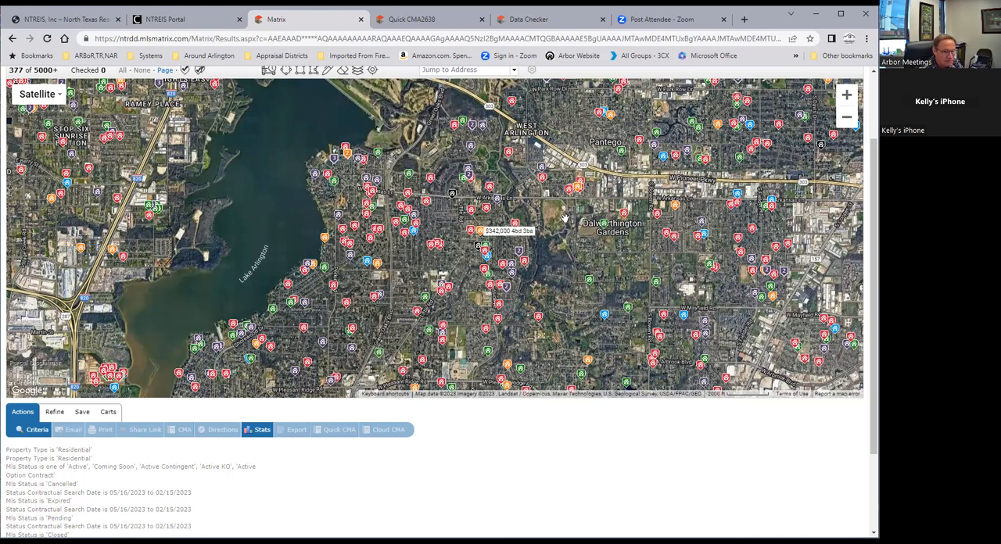
Zoom the map back out, and relaunch Matrix from the NTREIS Portal
{"action": "left_click", "coordinate": [848, 119]}
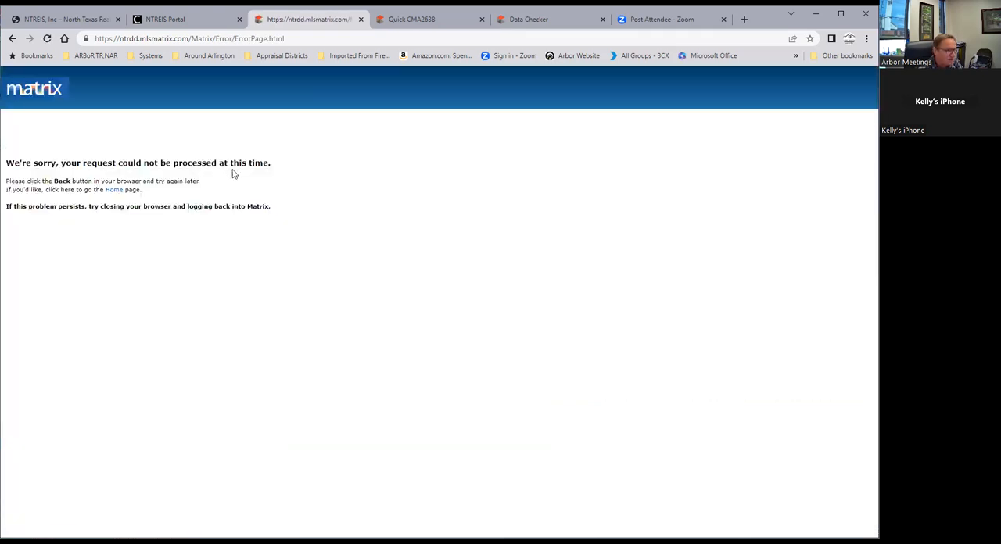
{"action": "left_click", "coordinate": [192, 24]}
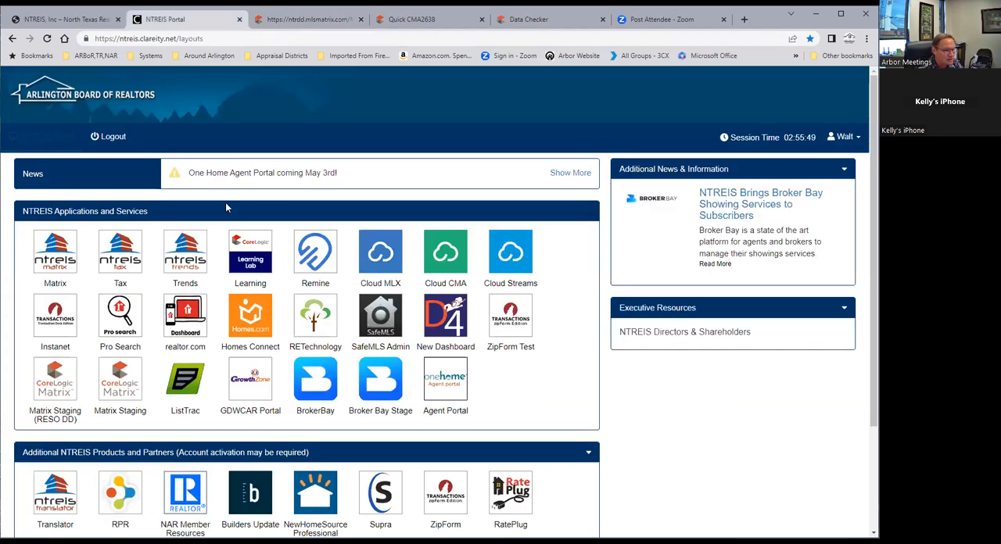
{"action": "left_click", "coordinate": [54, 250]}
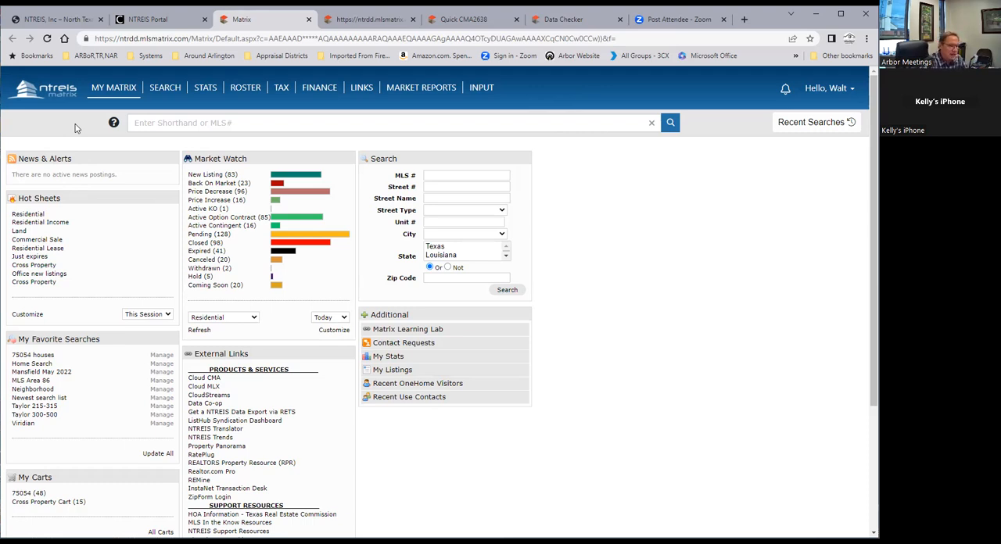
Run the Home Search from the saved favorite searches on the Matrix dashboard
{"action": "mouse_move", "coordinate": [162, 97]}
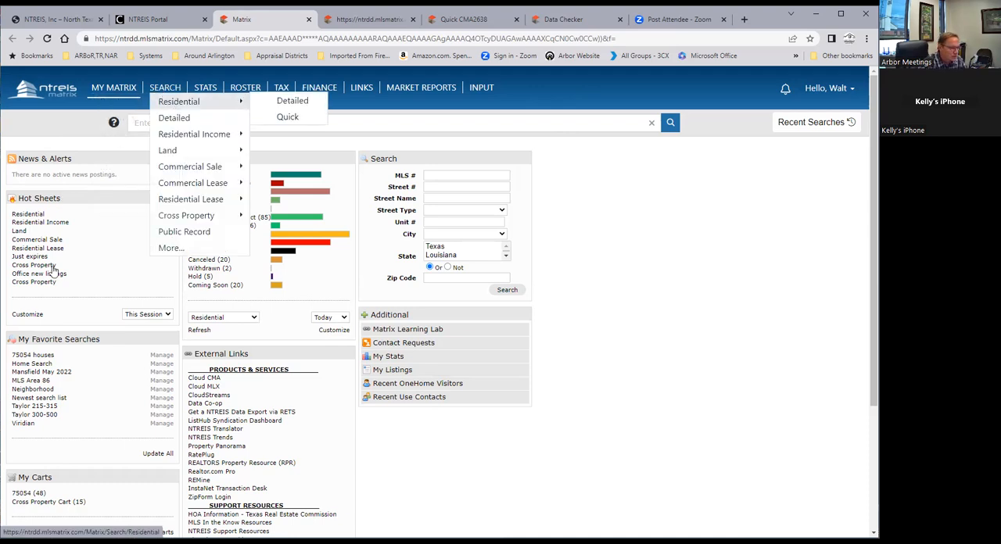
{"action": "scroll", "coordinate": [108, 417], "scroll_direction": "down", "scroll_amount": 2}
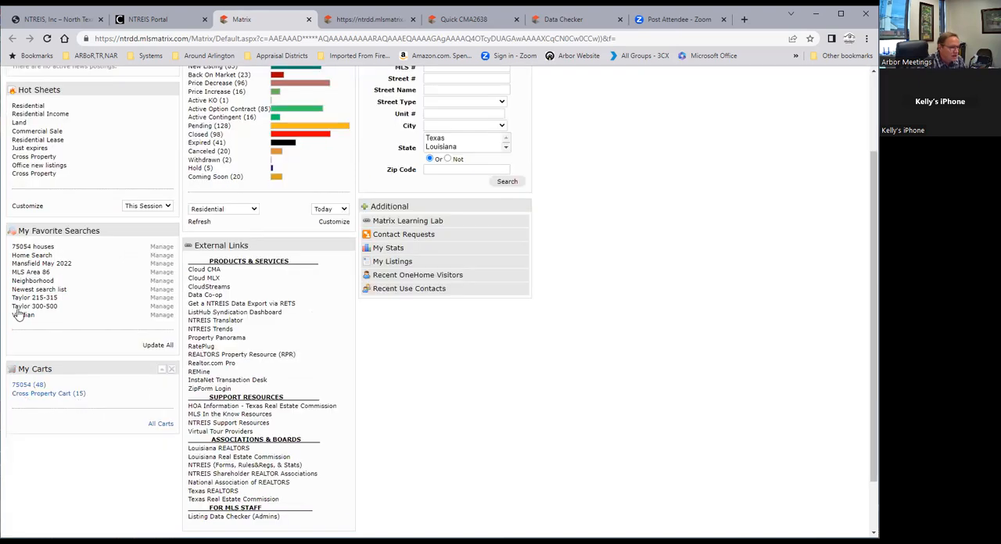
{"action": "left_click", "coordinate": [29, 256]}
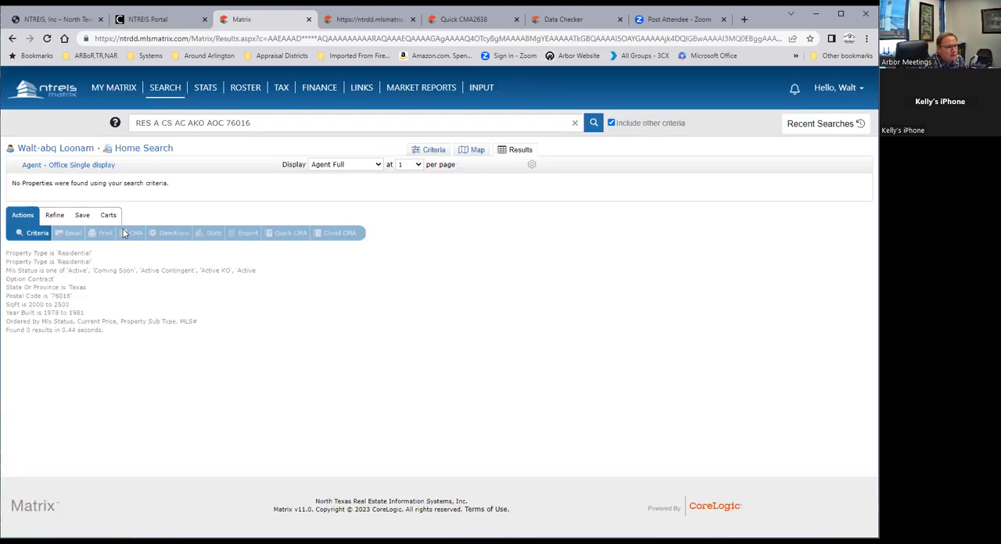
Return to the My Matrix dashboard, run the last Cross Property hot sheet, and open its fourth listing's full report
{"action": "mouse_move", "coordinate": [112, 95]}
{"action": "left_click", "coordinate": [113, 105]}
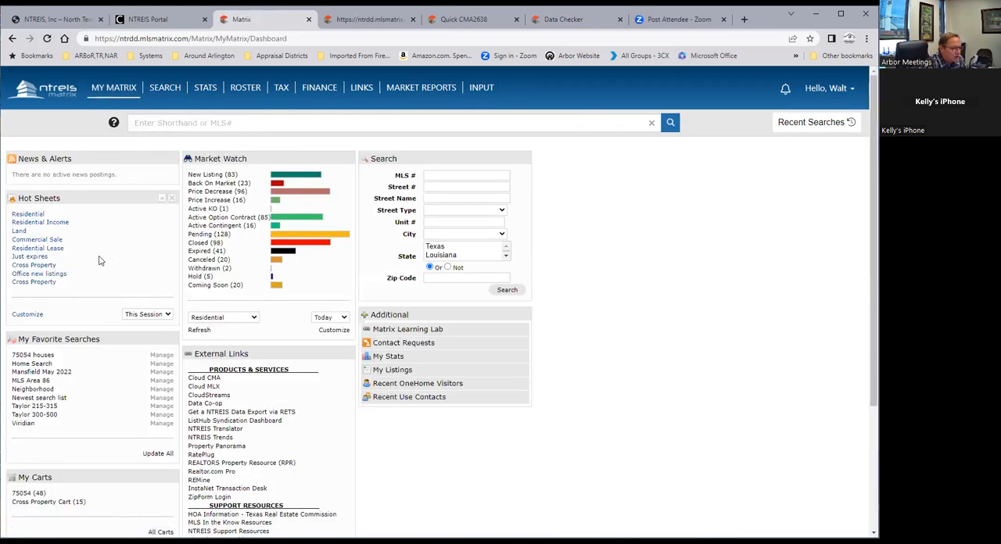
{"action": "left_click", "coordinate": [24, 285]}
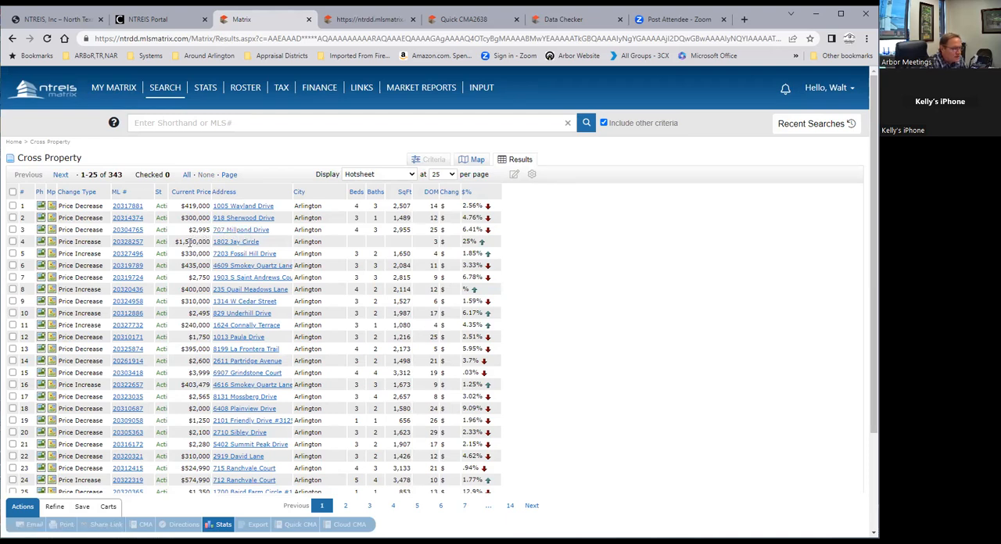
{"action": "left_click", "coordinate": [125, 246]}
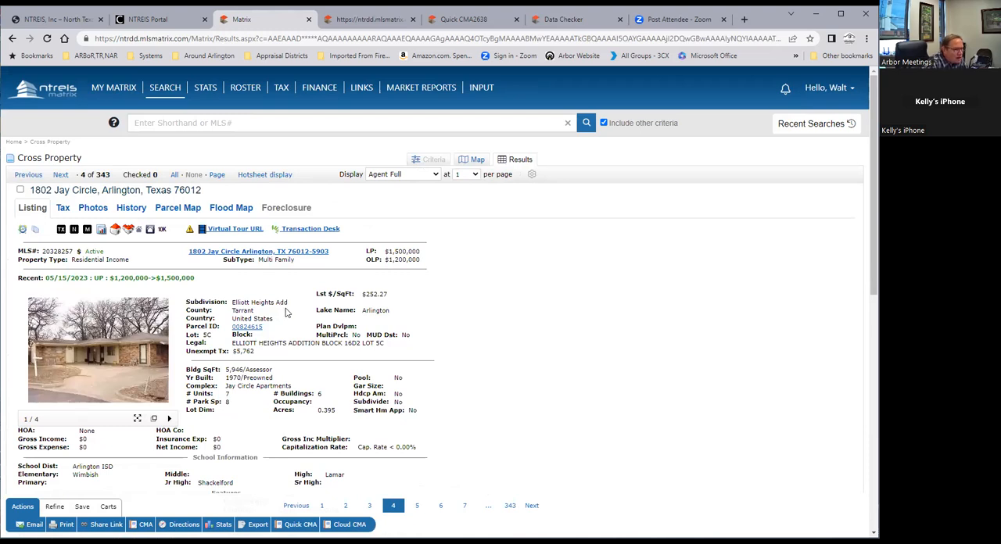
Review the fourth hot sheet listing's full report, including its price change, features, financing, remarks and agent details
{"action": "scroll", "coordinate": [287, 311], "scroll_direction": "down", "scroll_amount": 2}
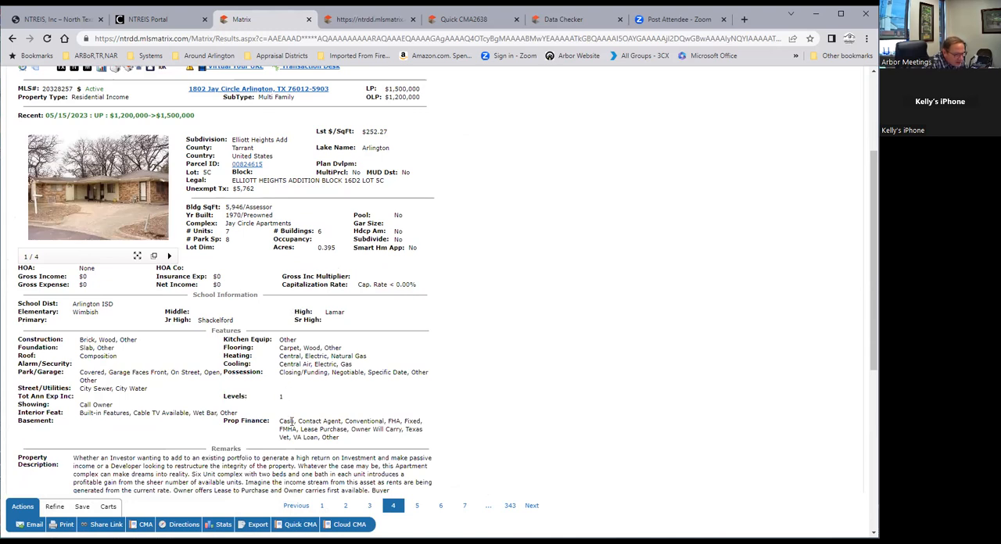
{"action": "scroll", "coordinate": [291, 422], "scroll_direction": "down", "scroll_amount": 1}
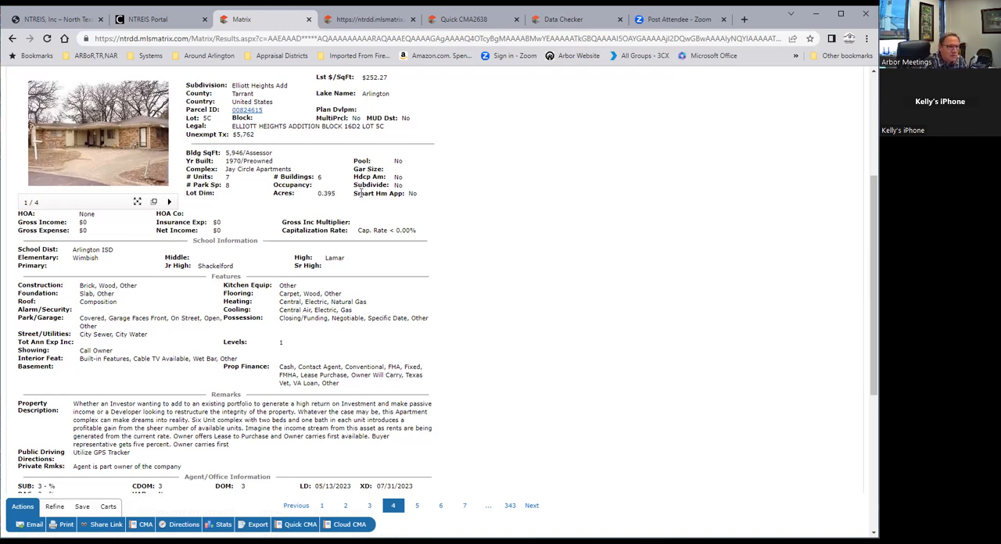
{"action": "scroll", "coordinate": [362, 192], "scroll_direction": "down", "scroll_amount": 1}
{"action": "scroll", "coordinate": [367, 204], "scroll_direction": "up", "scroll_amount": 5}
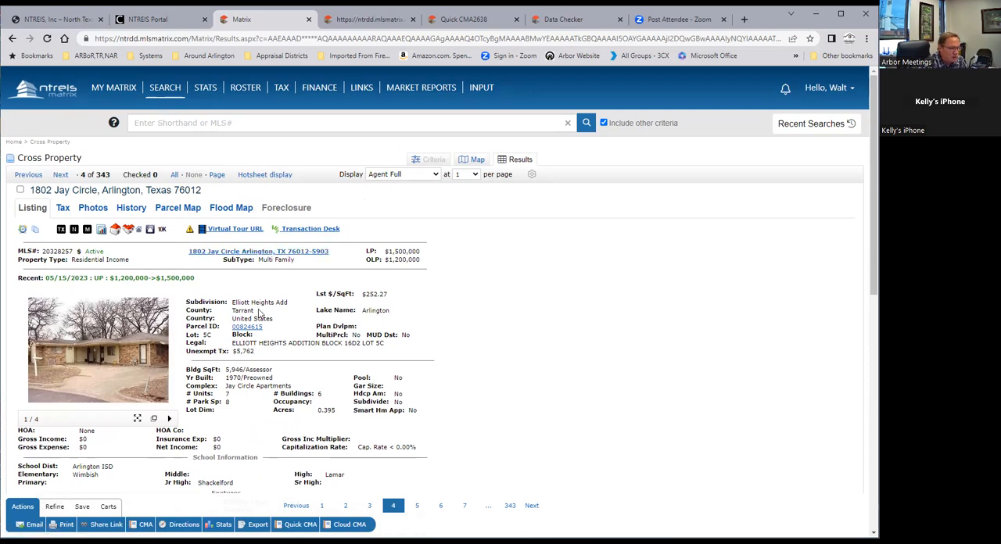
{"action": "scroll", "coordinate": [259, 305], "scroll_direction": "down", "scroll_amount": 4}
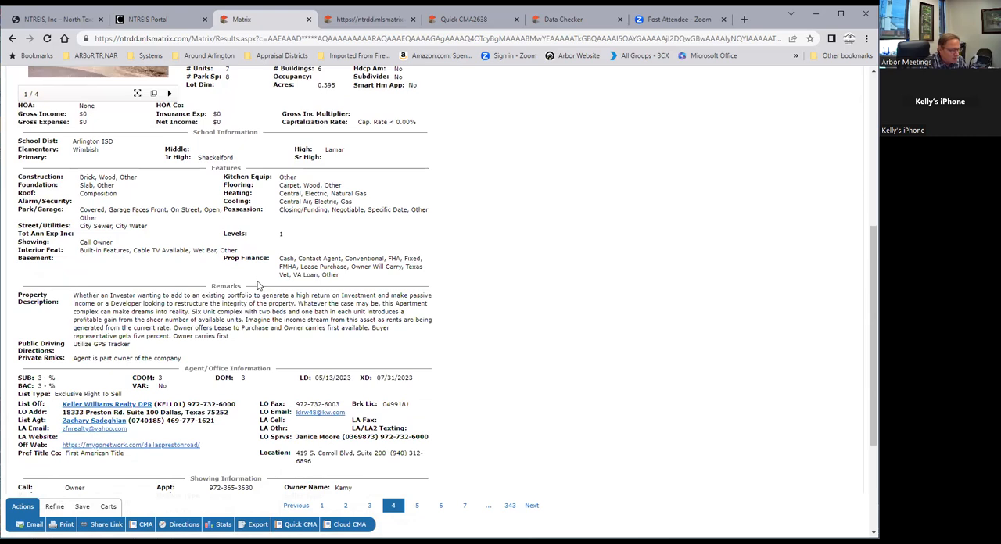
{"action": "scroll", "coordinate": [259, 281], "scroll_direction": "up", "scroll_amount": 5}
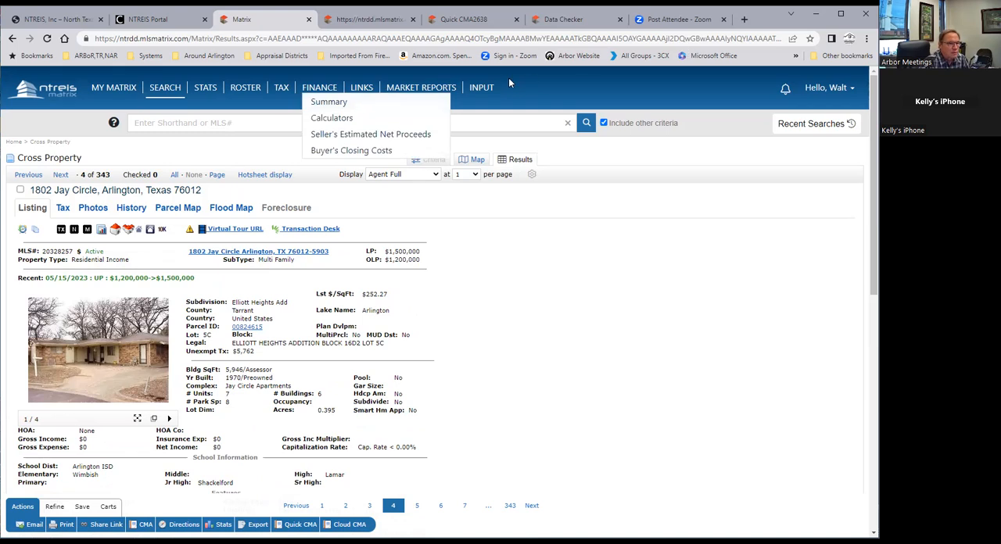
Return to the My Matrix dashboard and open the saved 75054 cart
{"action": "left_click", "coordinate": [125, 92]}
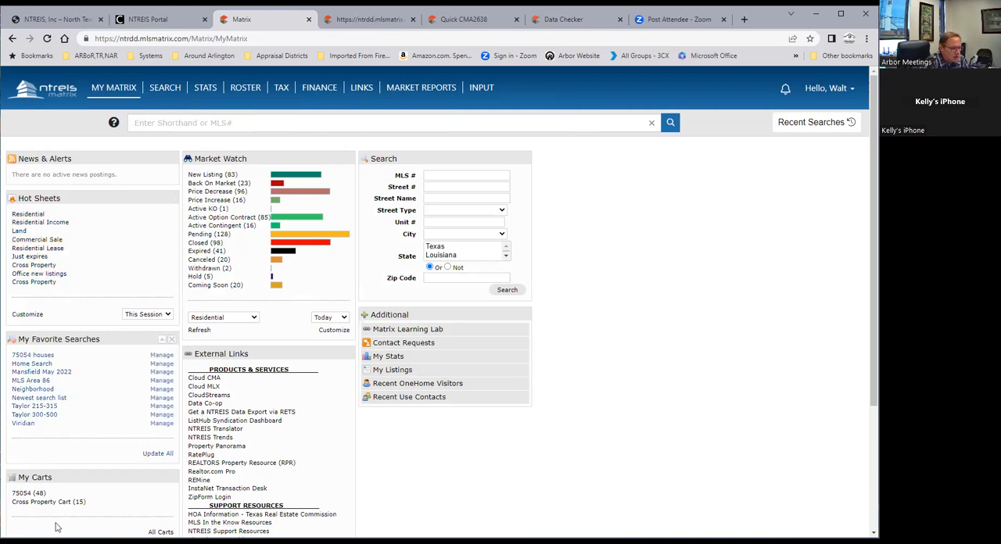
{"action": "left_click", "coordinate": [26, 495]}
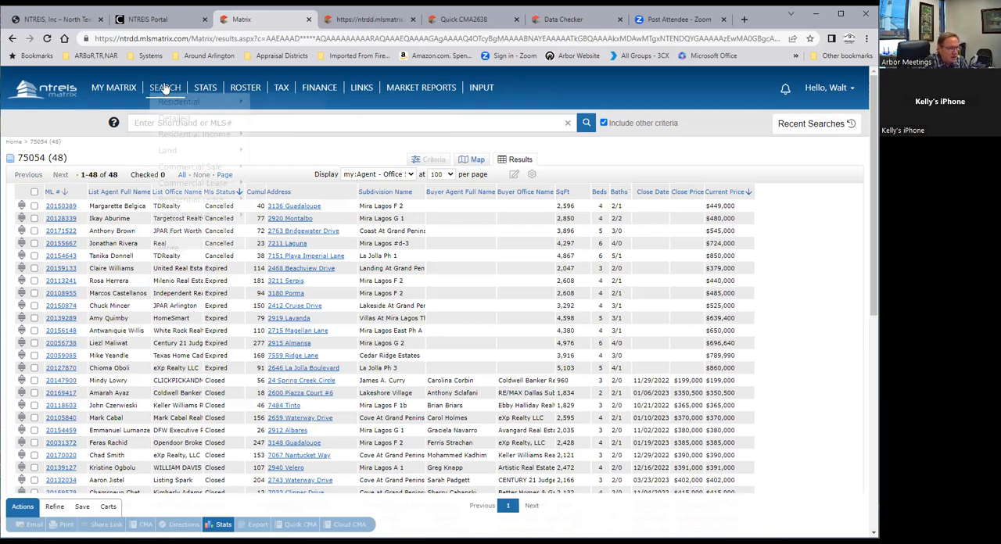
Start a detailed Residential search, set the zip code to 76016, and display the results
{"action": "mouse_move", "coordinate": [167, 89]}
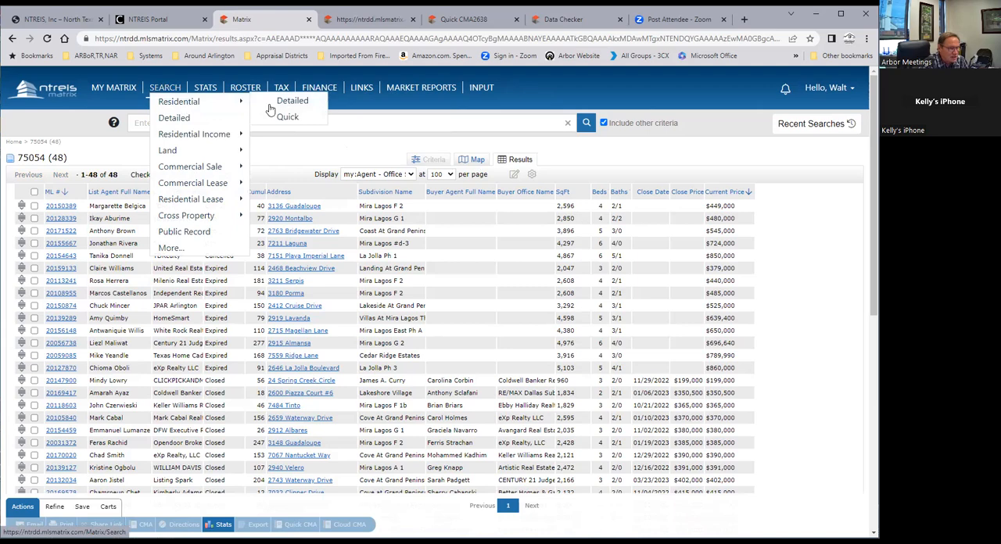
{"action": "left_click", "coordinate": [312, 109]}
{"action": "scroll", "coordinate": [436, 362], "scroll_direction": "down", "scroll_amount": 1}
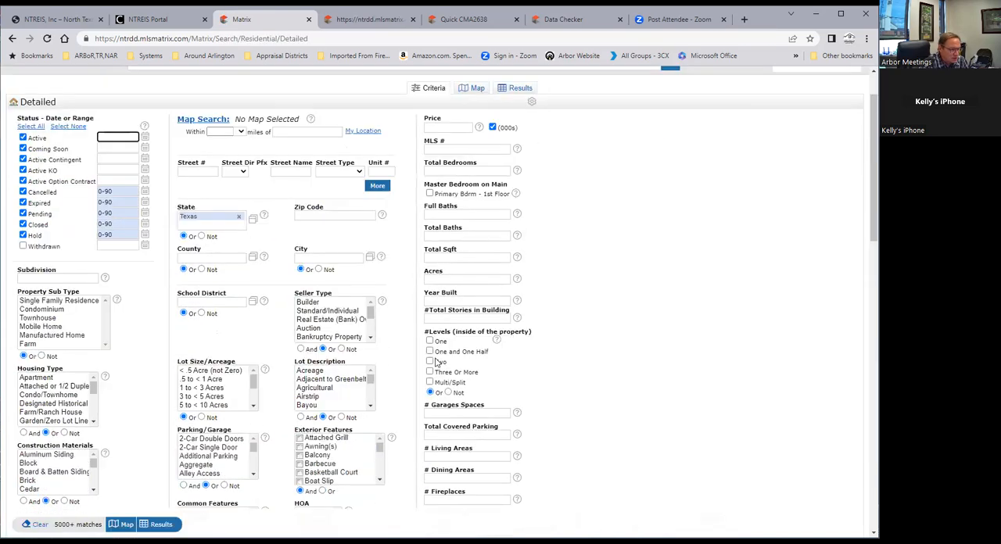
{"action": "scroll", "coordinate": [435, 328], "scroll_direction": "up", "scroll_amount": 1}
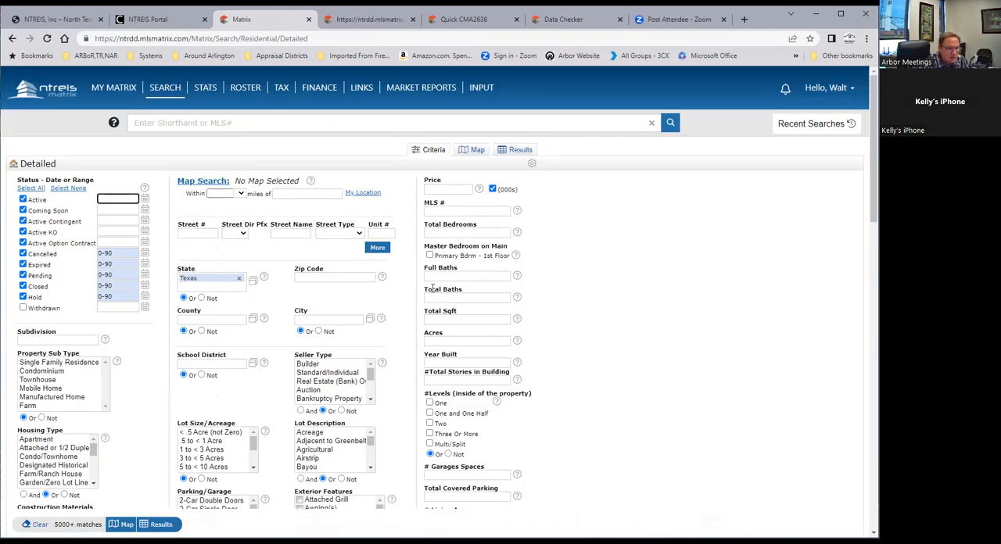
{"action": "left_click", "coordinate": [337, 276]}
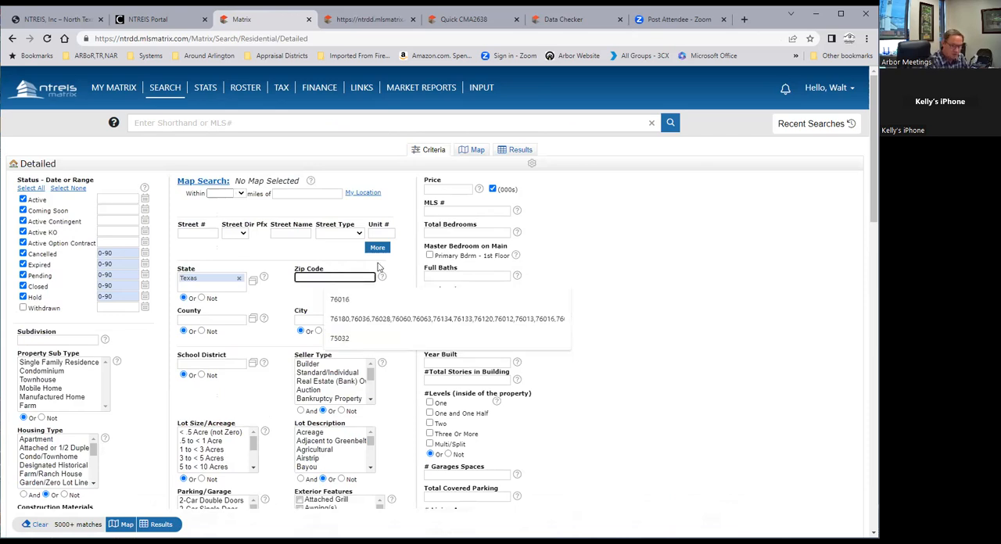
{"action": "left_click", "coordinate": [348, 301]}
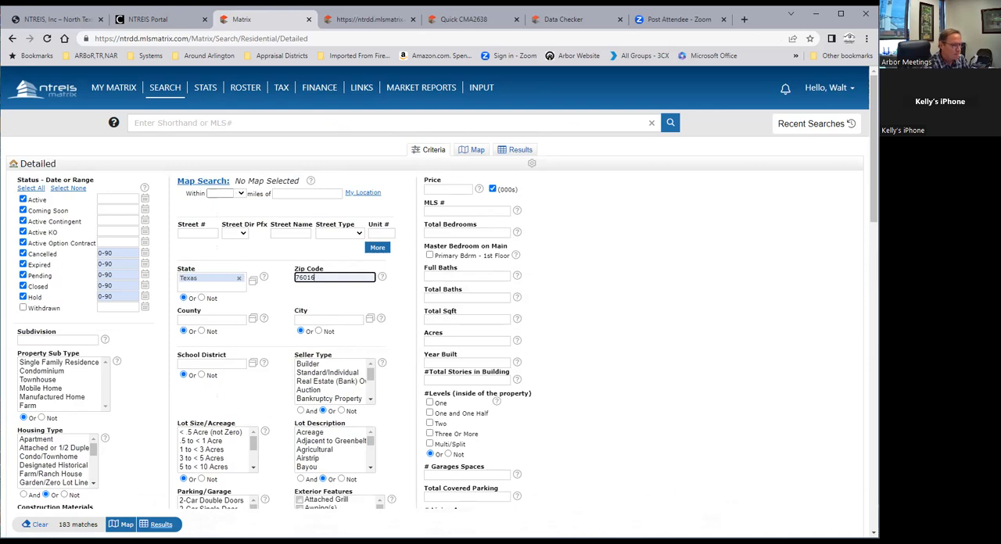
{"action": "left_click", "coordinate": [161, 525]}
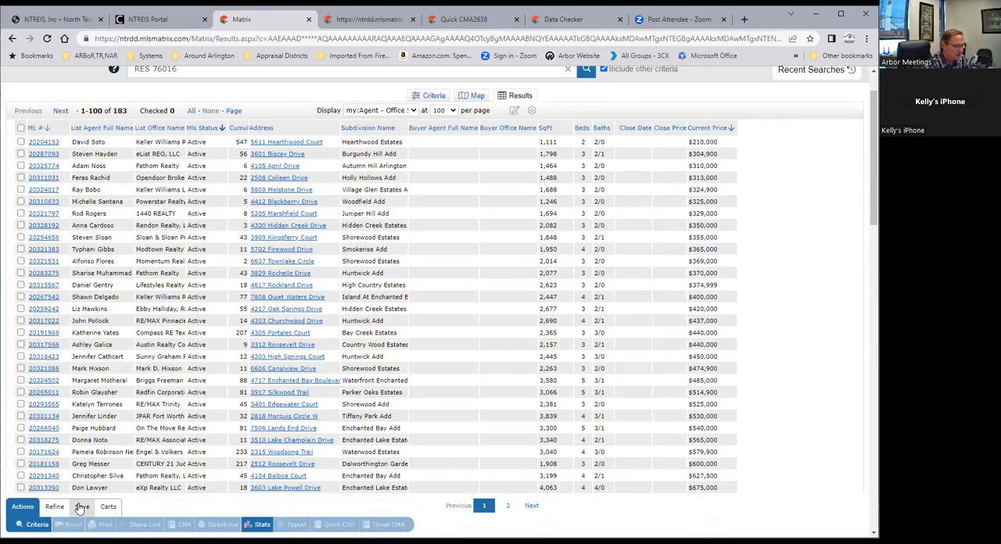
{"action": "left_click", "coordinate": [81, 507]}
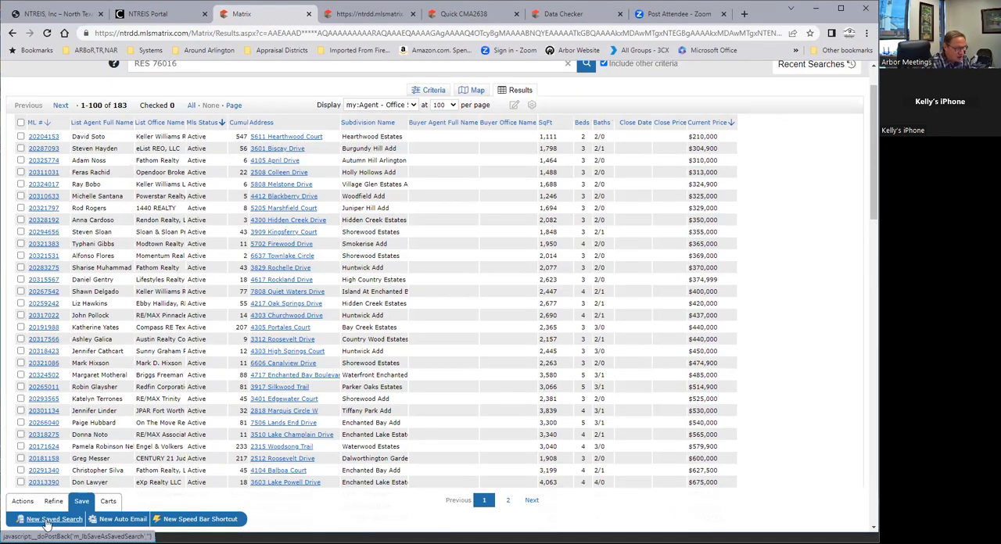
{"action": "left_click", "coordinate": [48, 525]}
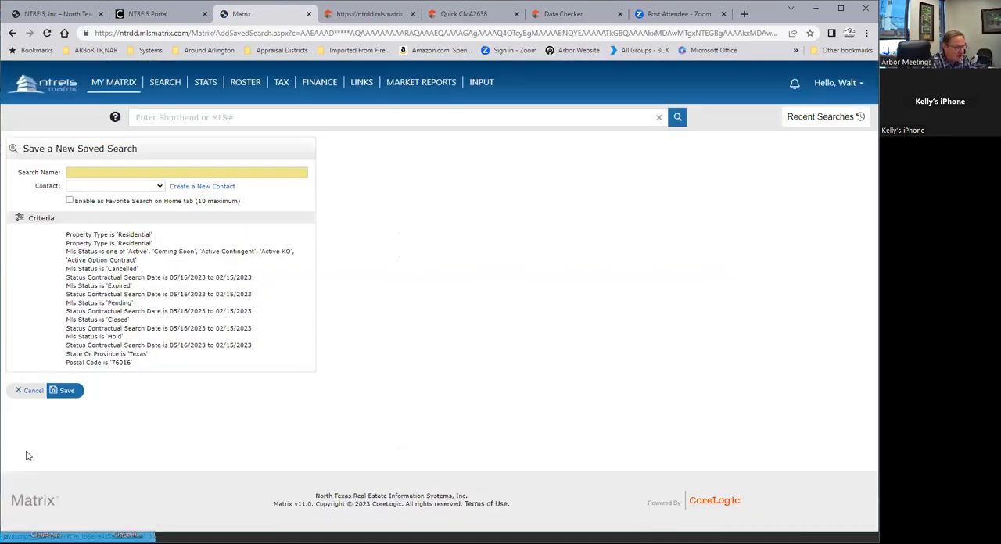
{"action": "left_click", "coordinate": [25, 396]}
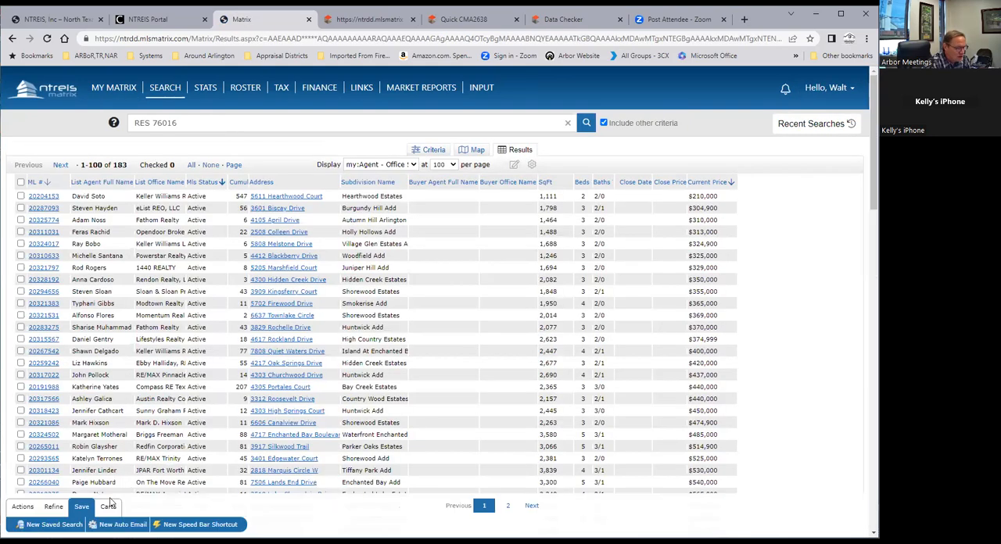
Show the cart options for the results, and review the full report of the $474,900 Shorewood Estates listing
{"action": "left_click", "coordinate": [109, 508]}
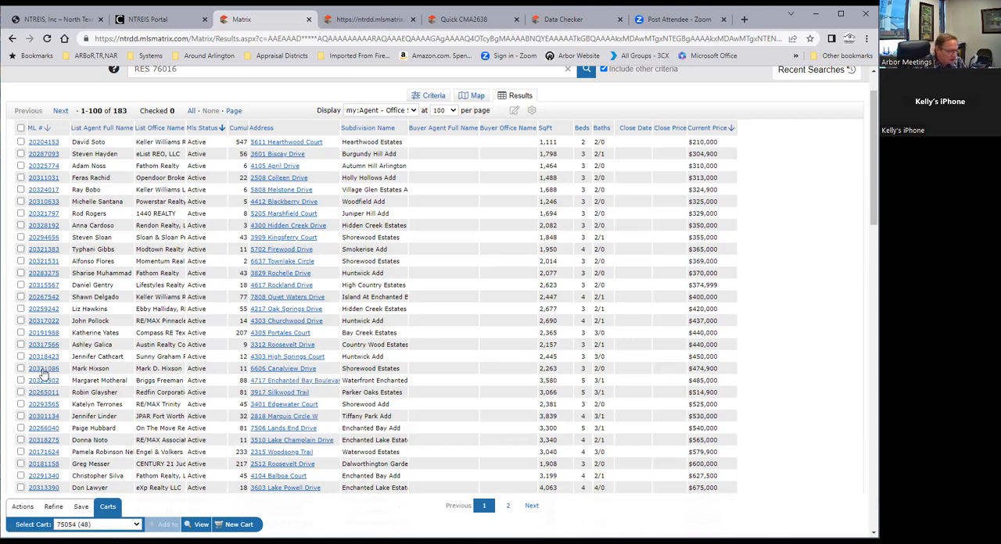
{"action": "left_click", "coordinate": [91, 374]}
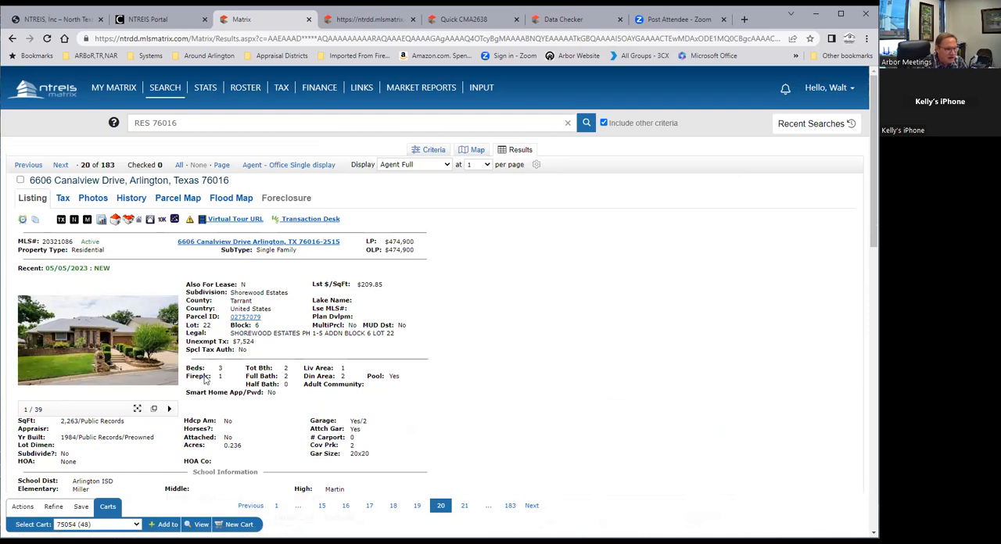
{"action": "scroll", "coordinate": [205, 378], "scroll_direction": "down", "scroll_amount": 4}
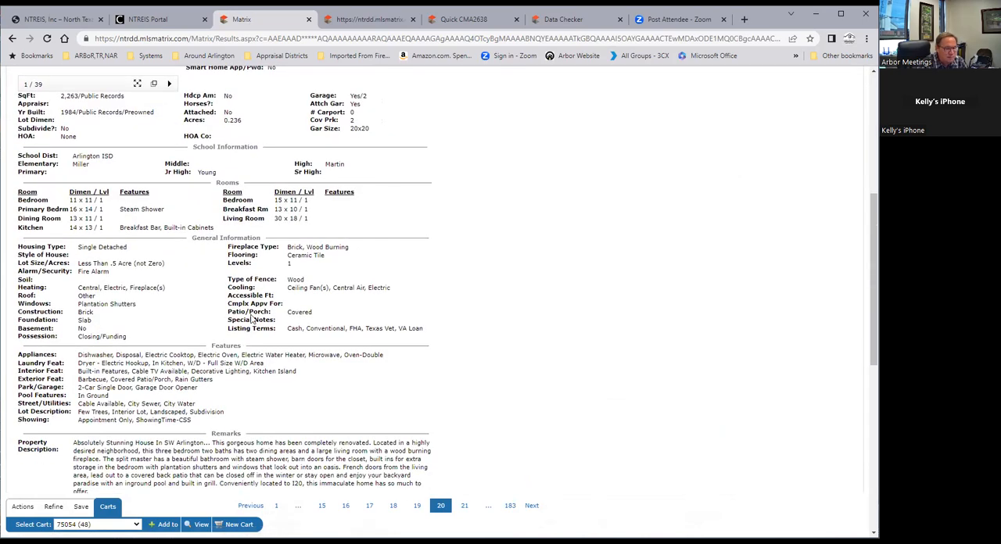
{"action": "scroll", "coordinate": [252, 315], "scroll_direction": "down", "scroll_amount": 2}
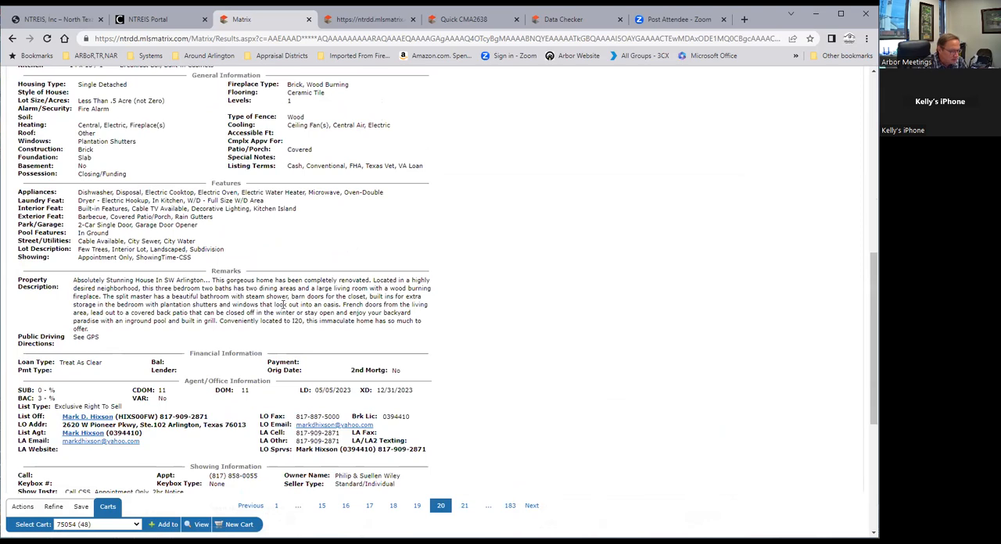
{"action": "scroll", "coordinate": [286, 296], "scroll_direction": "up", "scroll_amount": 5}
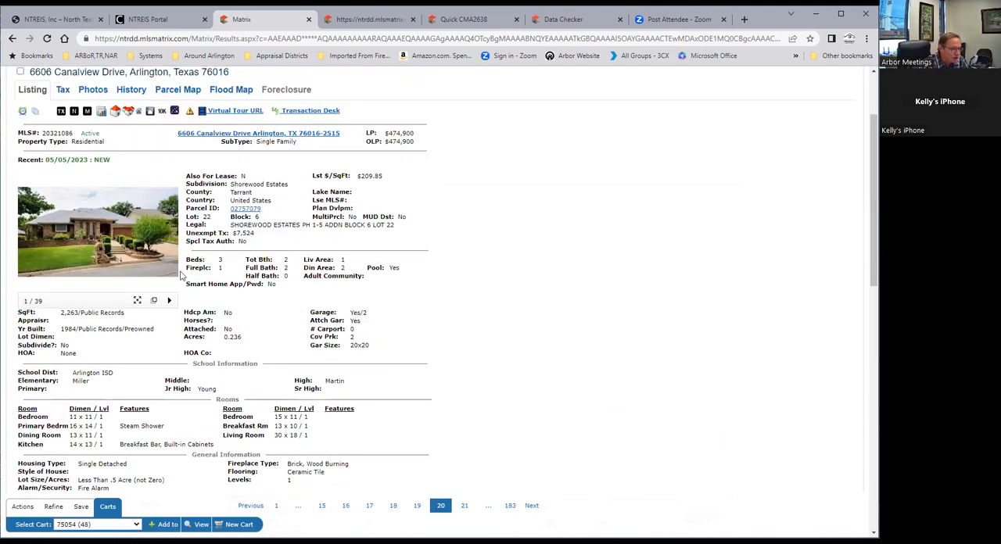
Enlarge the listing's photos, browse from the first through the tenth image, and close the photo viewer
{"action": "left_click", "coordinate": [93, 239]}
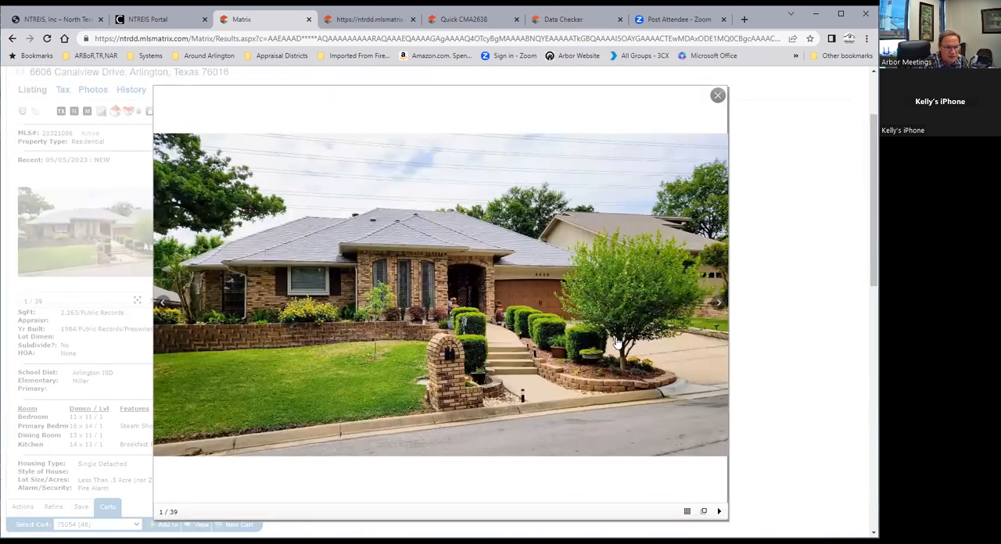
{"action": "left_click", "coordinate": [717, 304]}
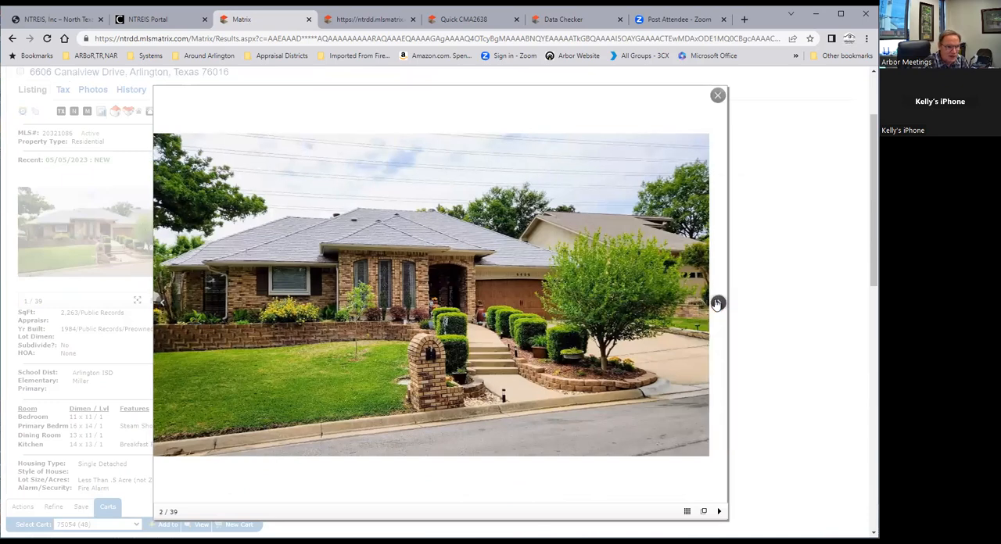
{"action": "left_click", "coordinate": [717, 303]}
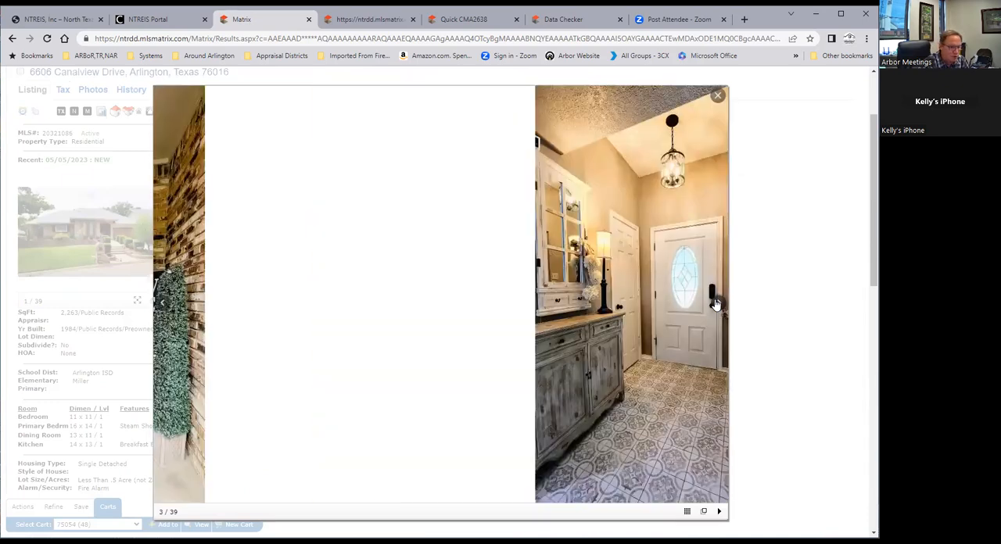
{"action": "left_click", "coordinate": [716, 304]}
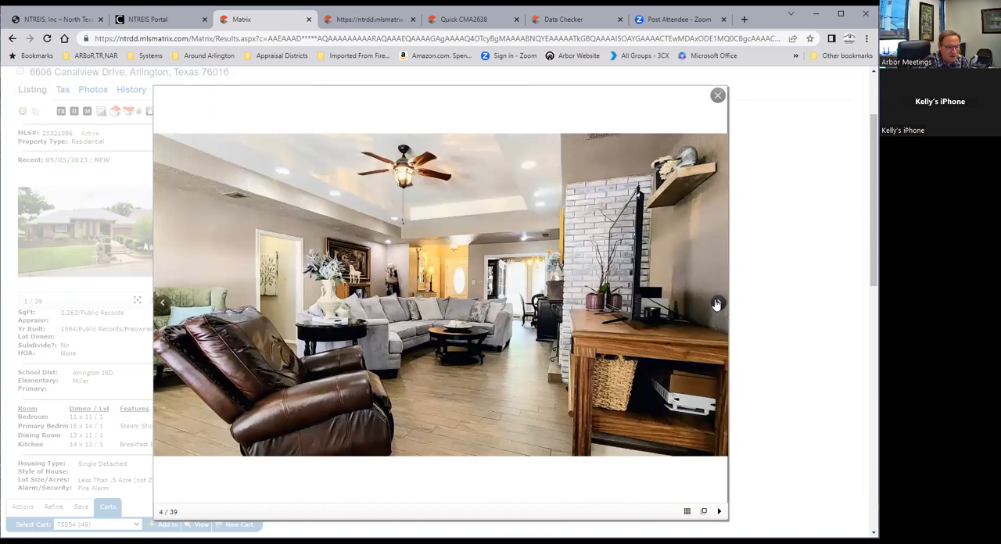
{"action": "left_click", "coordinate": [717, 303]}
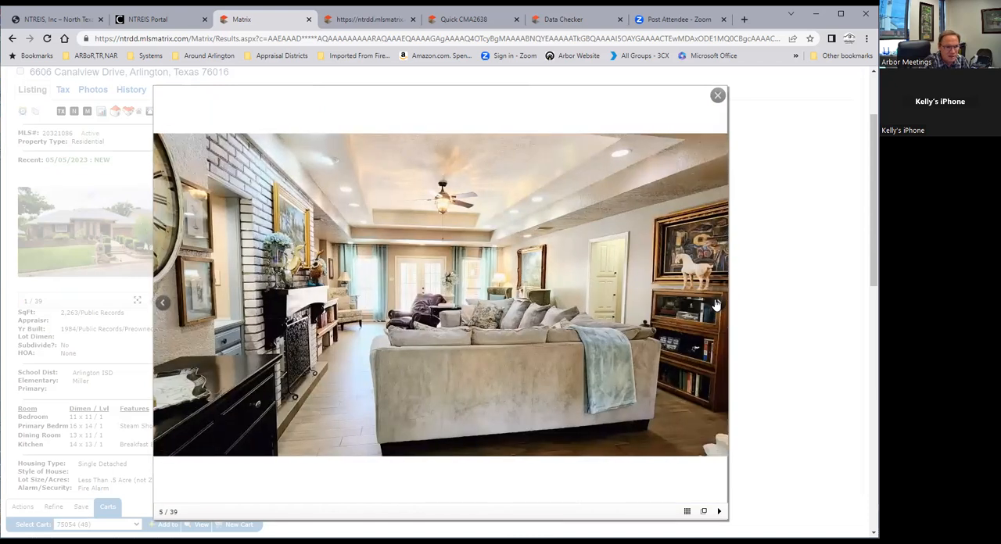
{"action": "left_click", "coordinate": [717, 303]}
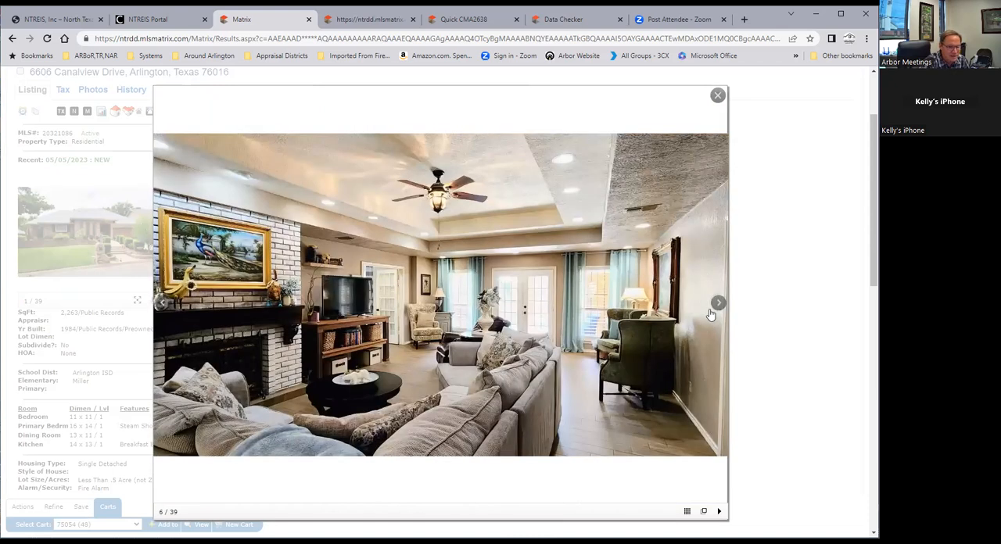
{"action": "left_click", "coordinate": [717, 303]}
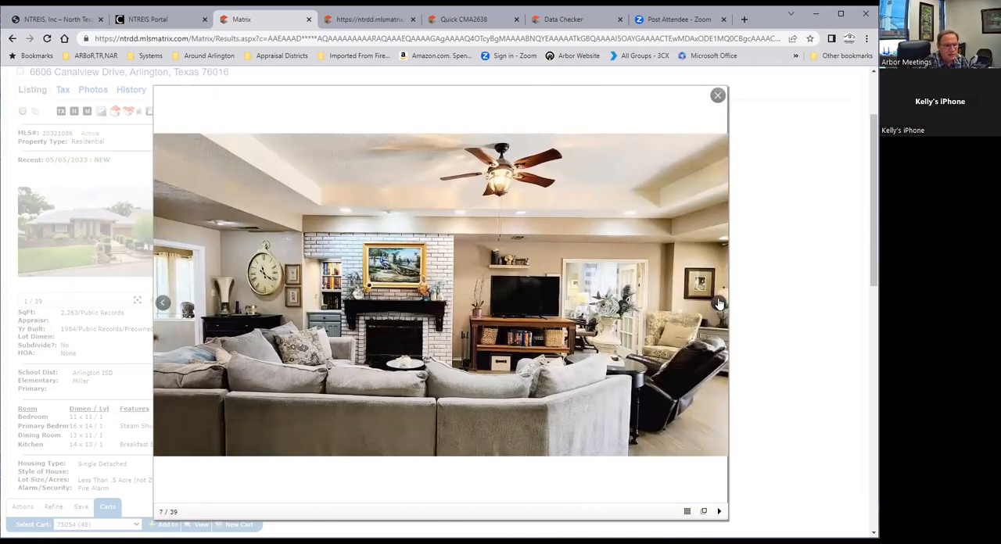
{"action": "left_click", "coordinate": [717, 303]}
{"action": "left_click", "coordinate": [717, 304]}
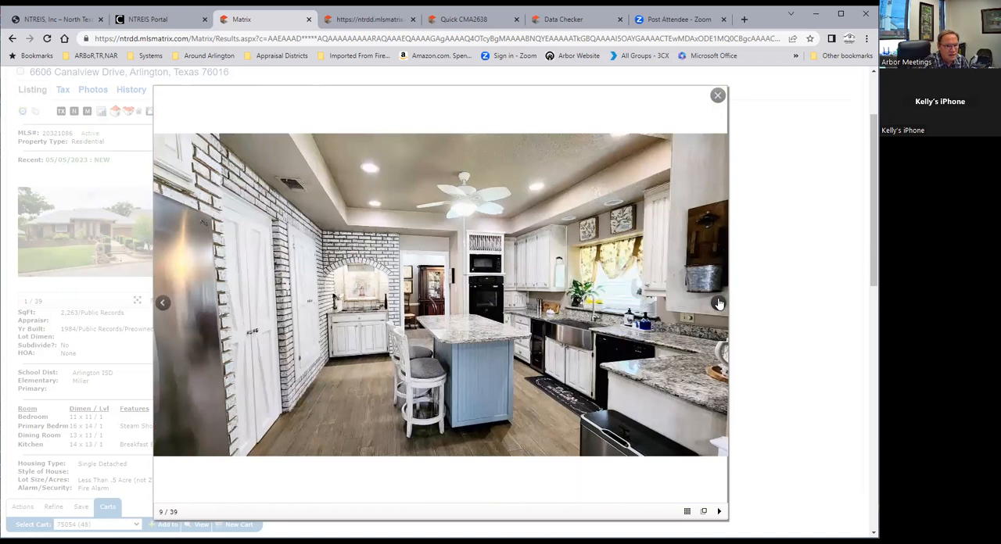
{"action": "left_click", "coordinate": [716, 303]}
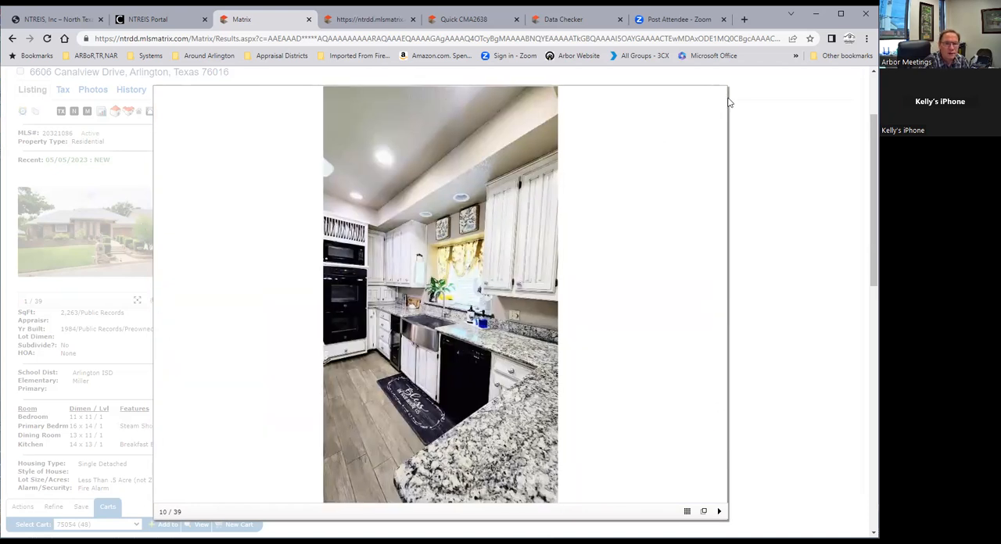
{"action": "left_click", "coordinate": [719, 96]}
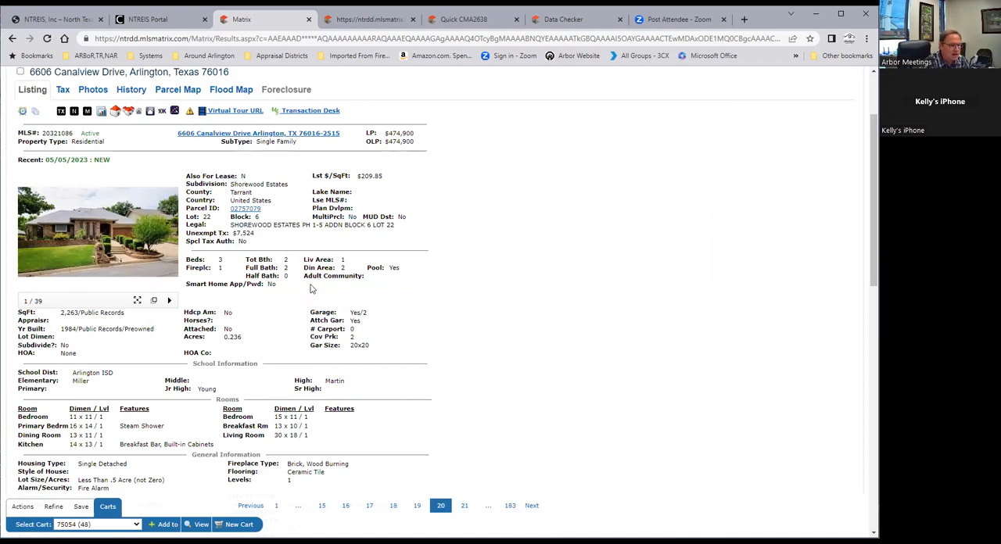
Display the 76016 residential search results on the map
{"action": "scroll", "coordinate": [311, 292], "scroll_direction": "up", "scroll_amount": 2}
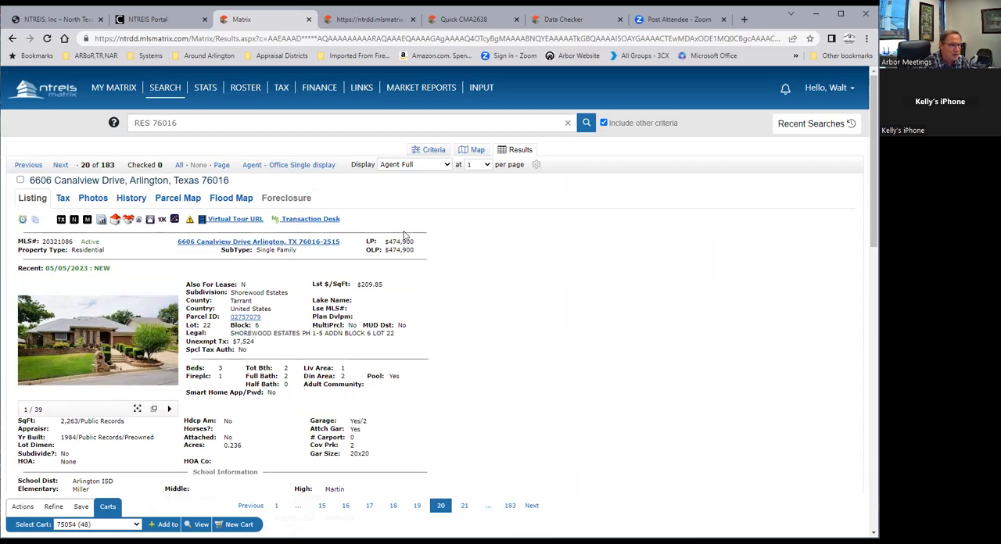
{"action": "left_click", "coordinate": [476, 150]}
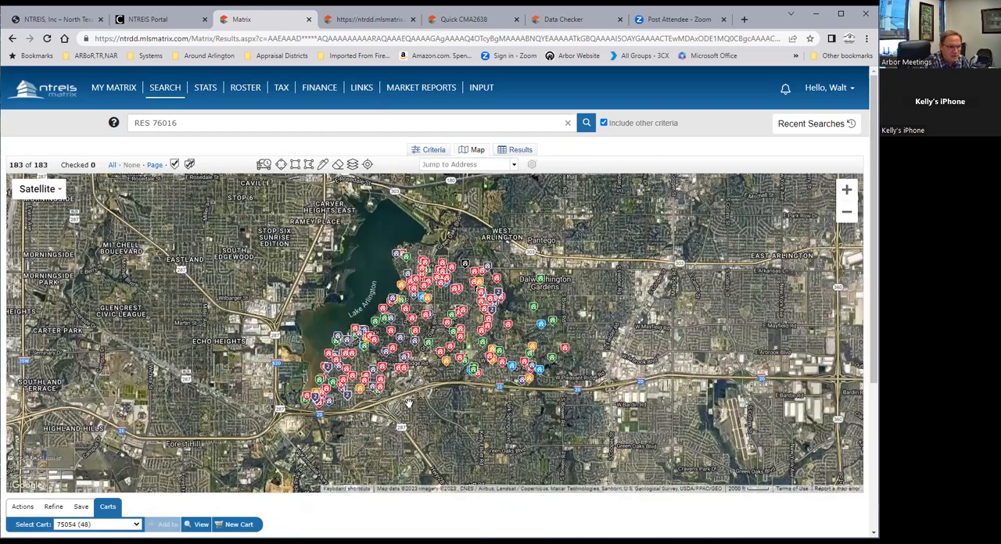